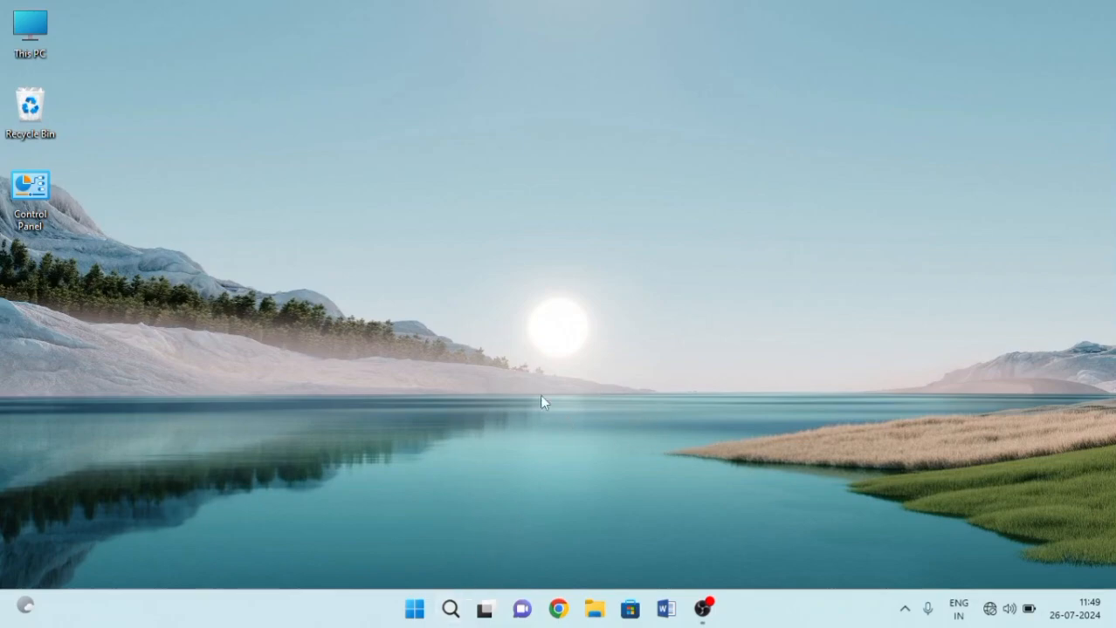
{"action": "left_click", "coordinate": [464, 526]}
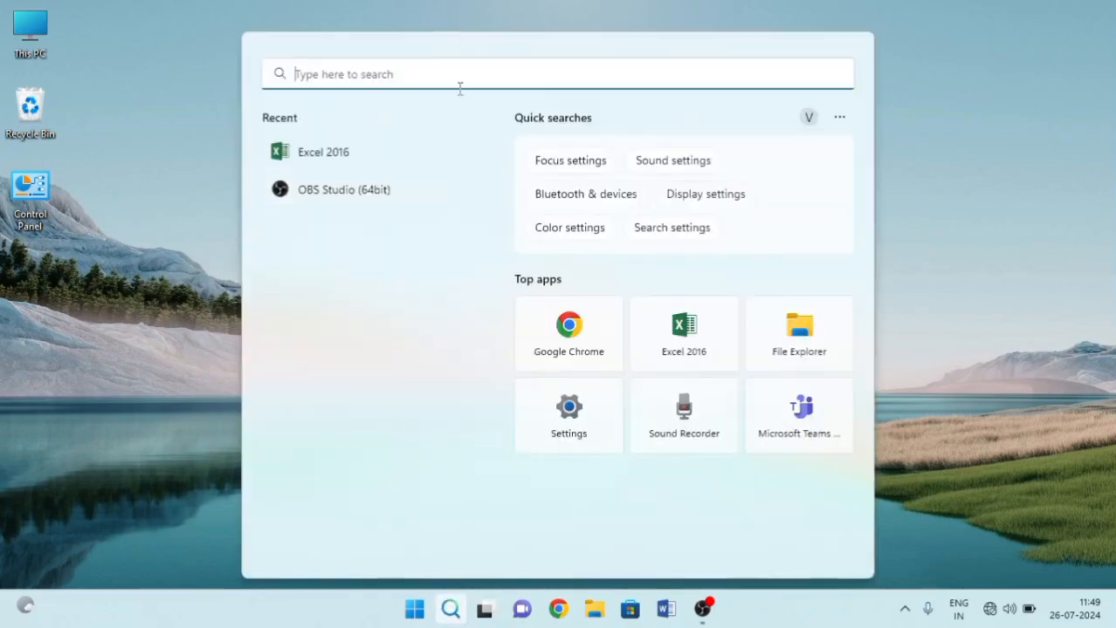
{"action": "type", "text": "excel 2016"}
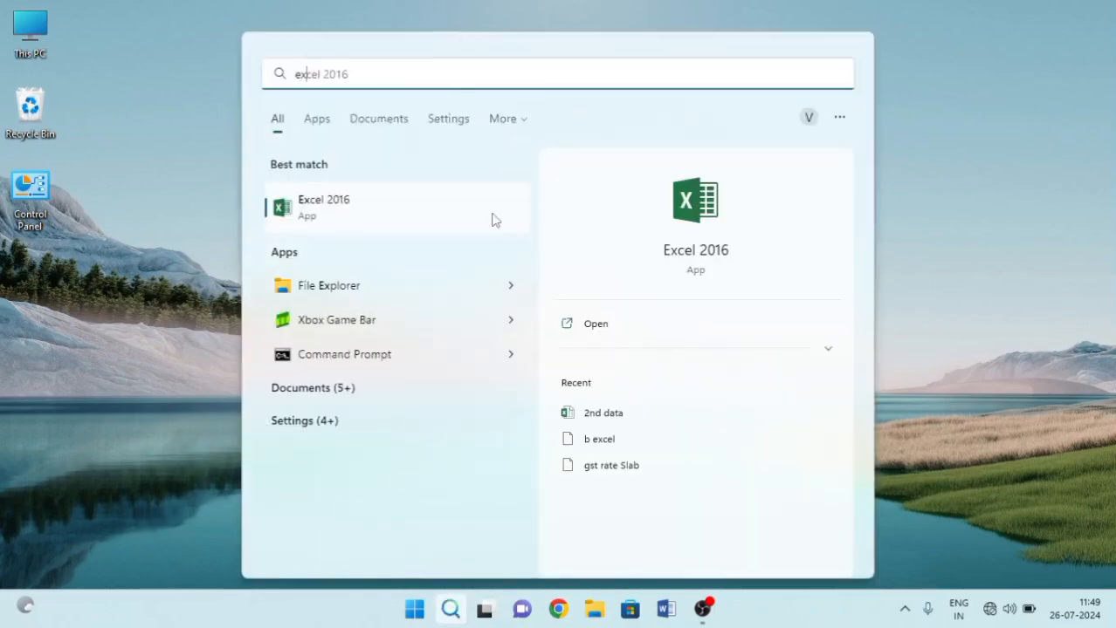
{"action": "left_click", "coordinate": [993, 239]}
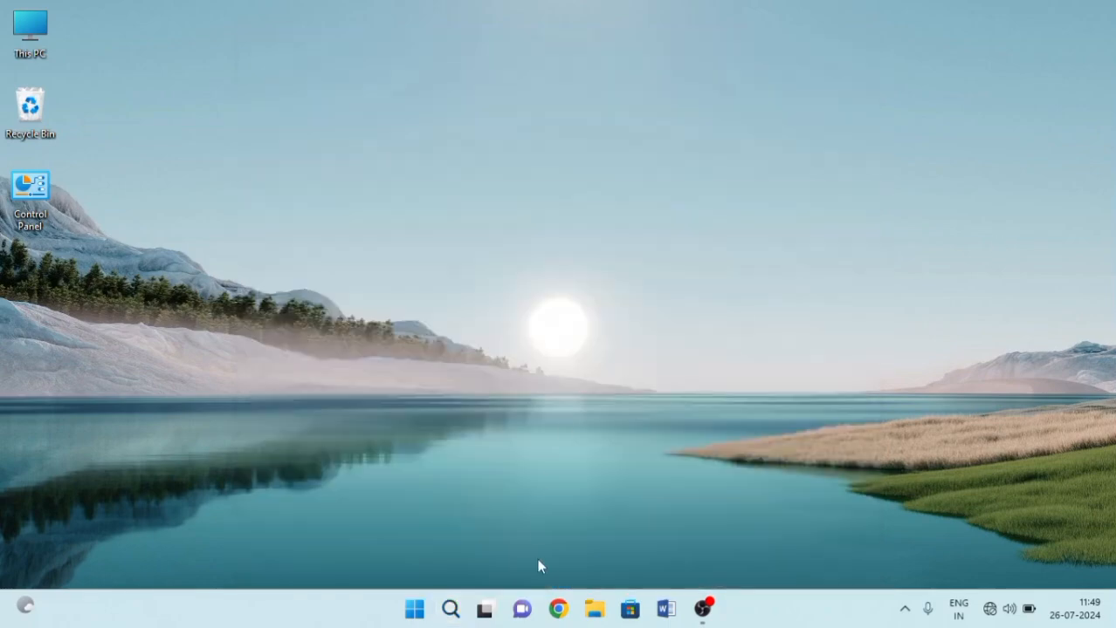
- Search the computer for Excel 2016, open it and create a blank workbook
{"action": "left_click", "coordinate": [415, 609]}
{"action": "left_click", "coordinate": [510, 75]}
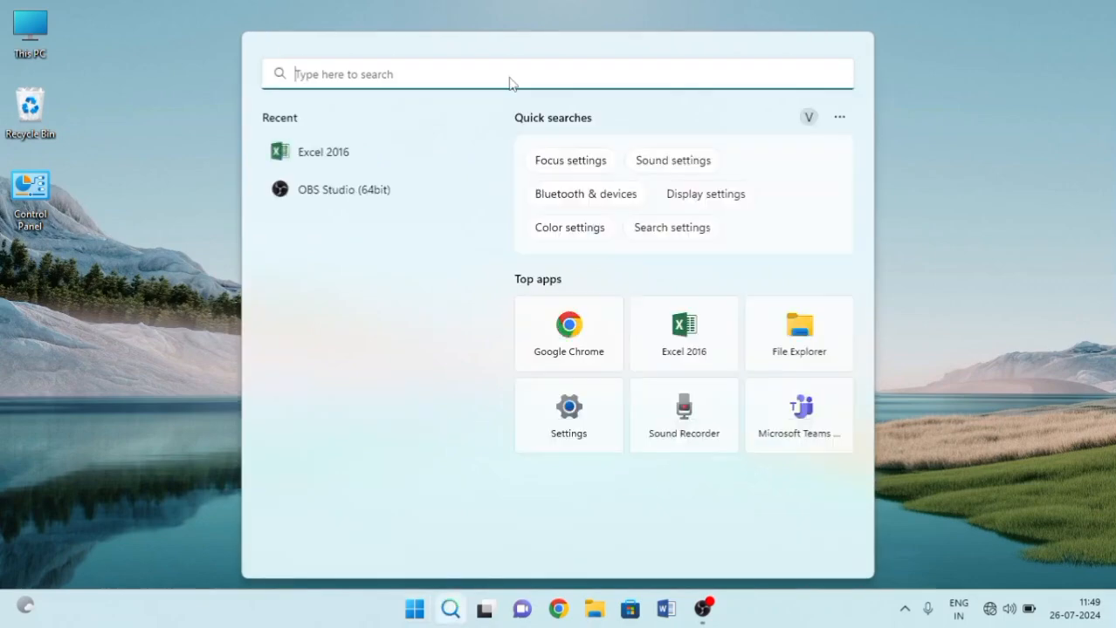
{"action": "type", "text": "ex"}
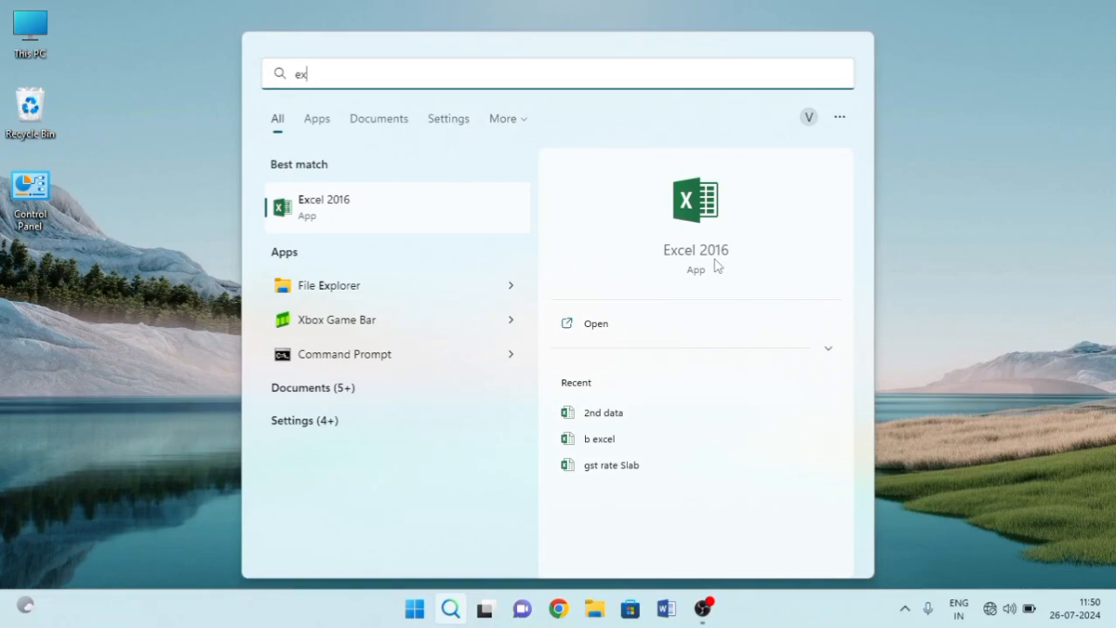
{"action": "left_click", "coordinate": [604, 333]}
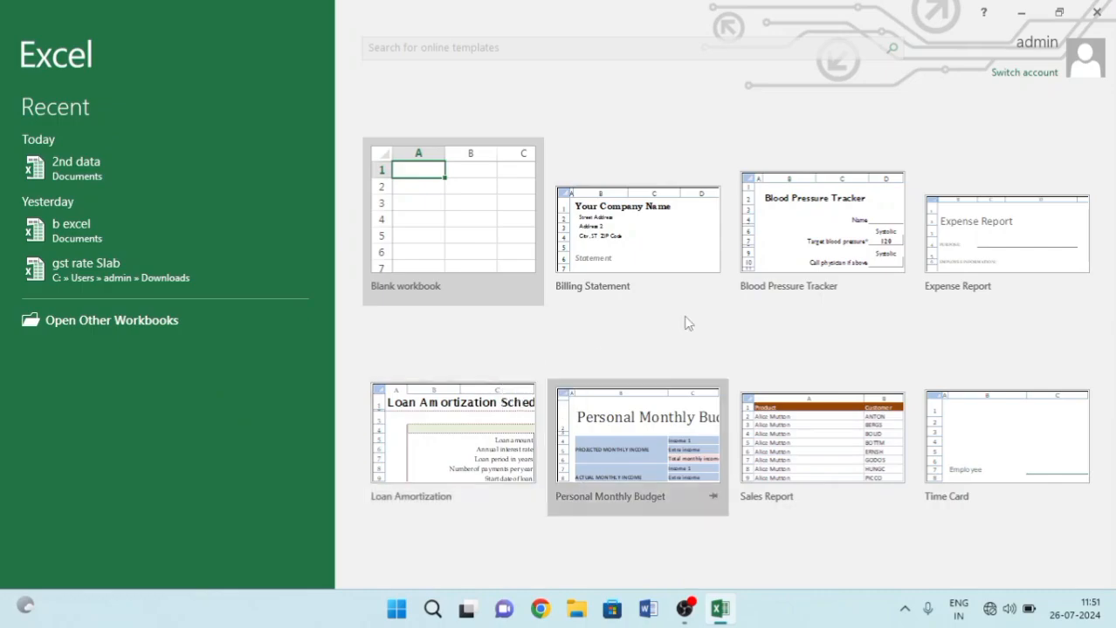
{"action": "left_click", "coordinate": [417, 249]}
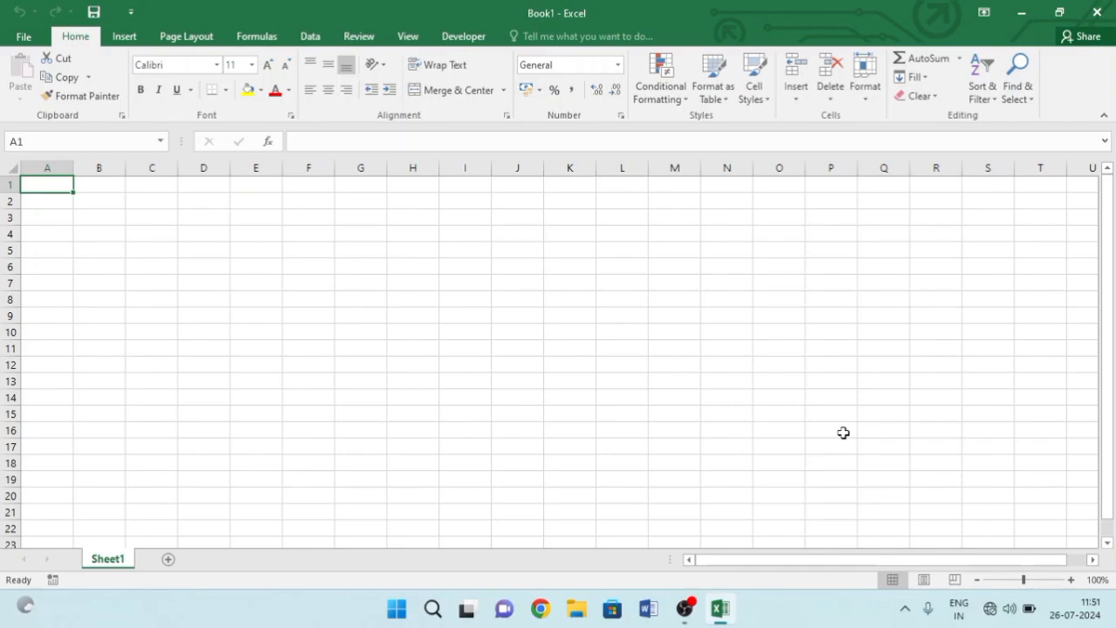
- Select row 2 and look through the Insert, Page Layout, Formulas, Data, Review, View and Developer commands before returning to the Home commands
{"action": "scroll", "coordinate": [842, 433], "scroll_direction": "up", "scroll_amount": 4}
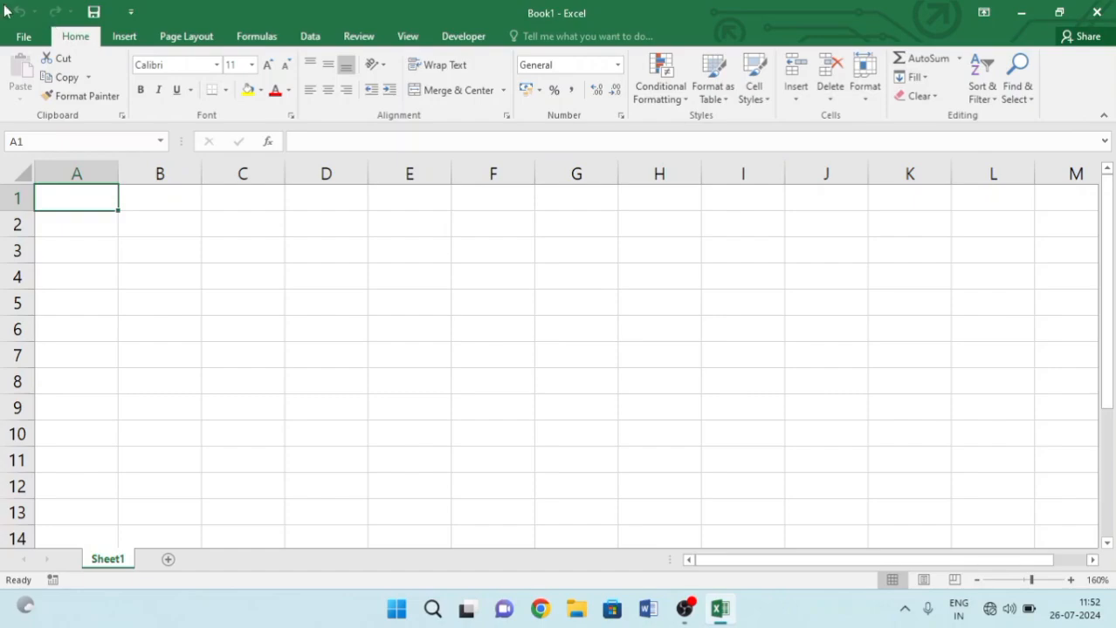
{"action": "left_click", "coordinate": [17, 224]}
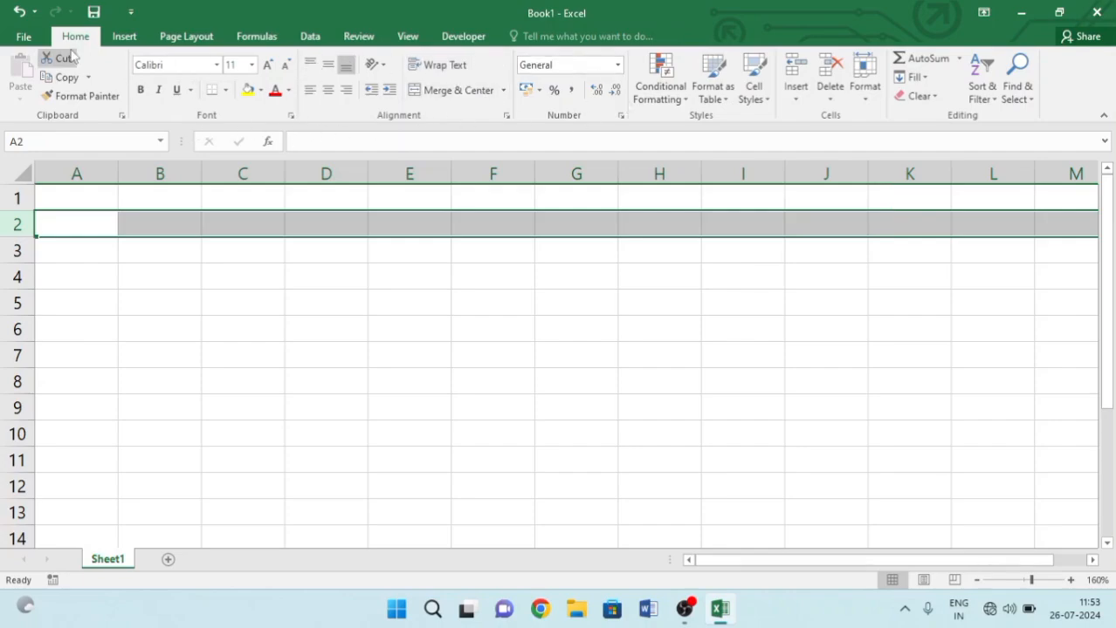
{"action": "left_click", "coordinate": [131, 37]}
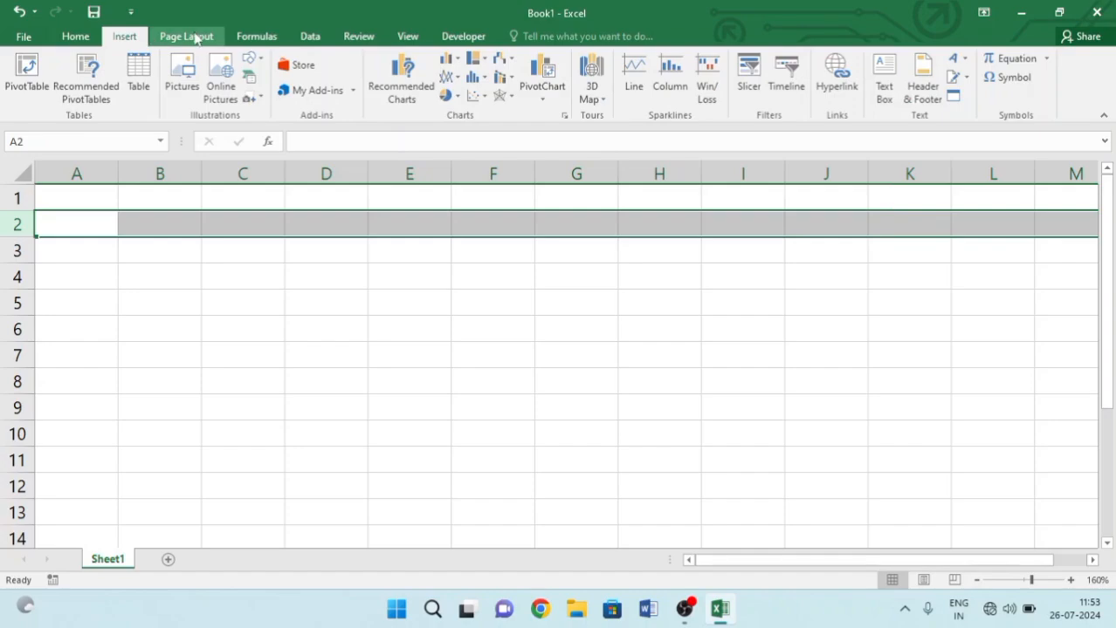
{"action": "left_click", "coordinate": [194, 37]}
{"action": "left_click", "coordinate": [253, 37]}
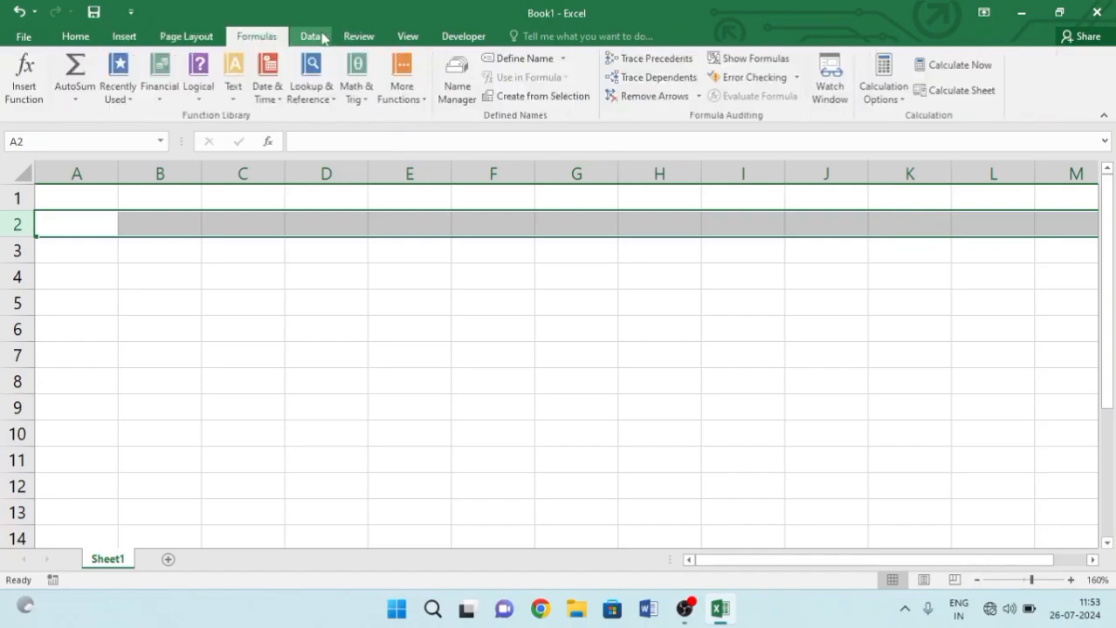
{"action": "left_click", "coordinate": [310, 37]}
{"action": "left_click", "coordinate": [358, 37]}
{"action": "left_click", "coordinate": [407, 37]}
{"action": "left_click", "coordinate": [467, 37]}
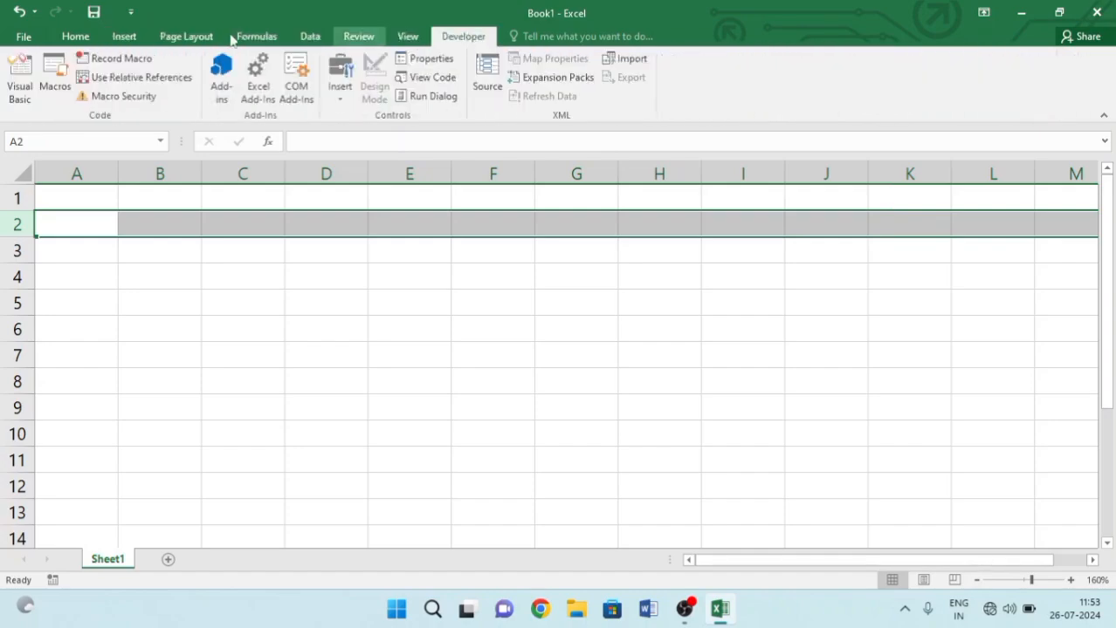
{"action": "left_click", "coordinate": [83, 42]}
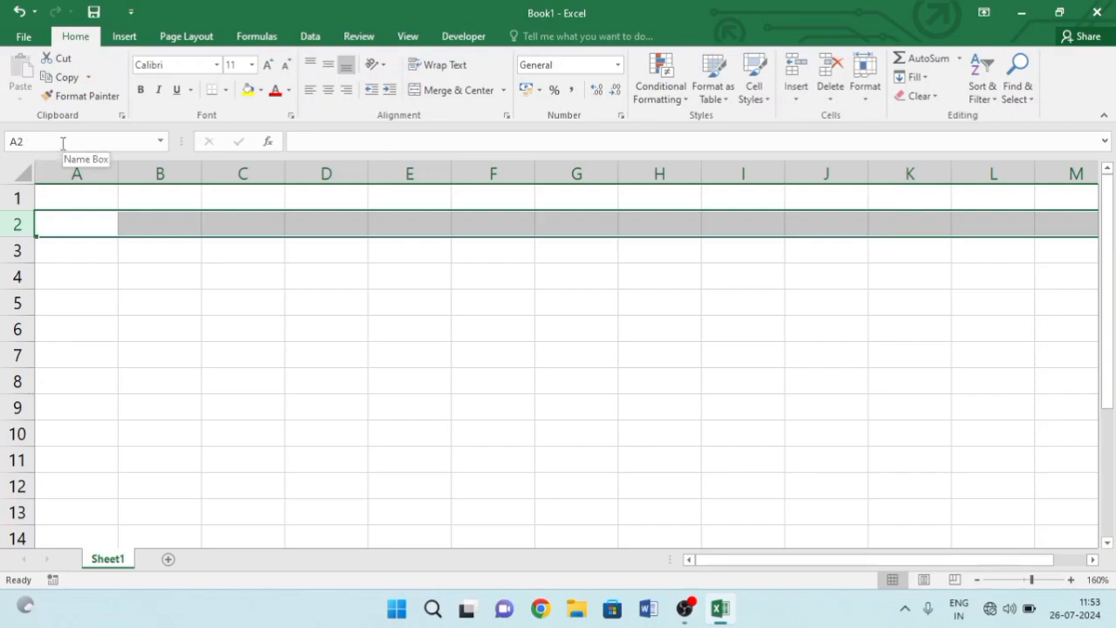
- Select cell A3, followed by each whole column from A to E, one at a time
{"action": "left_click", "coordinate": [89, 250]}
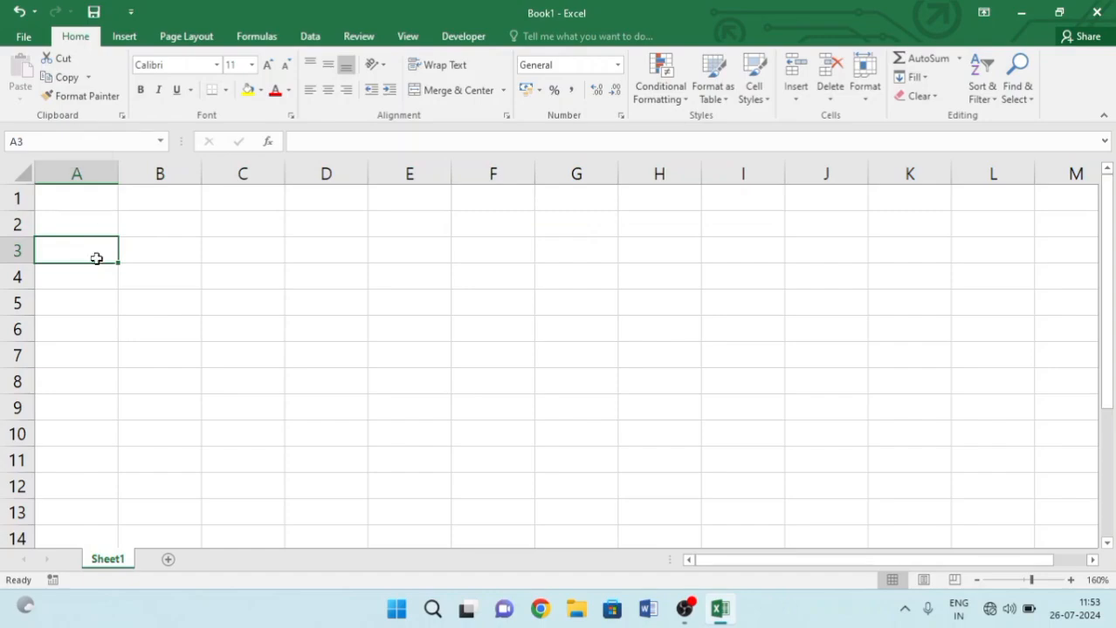
{"action": "left_click", "coordinate": [77, 172]}
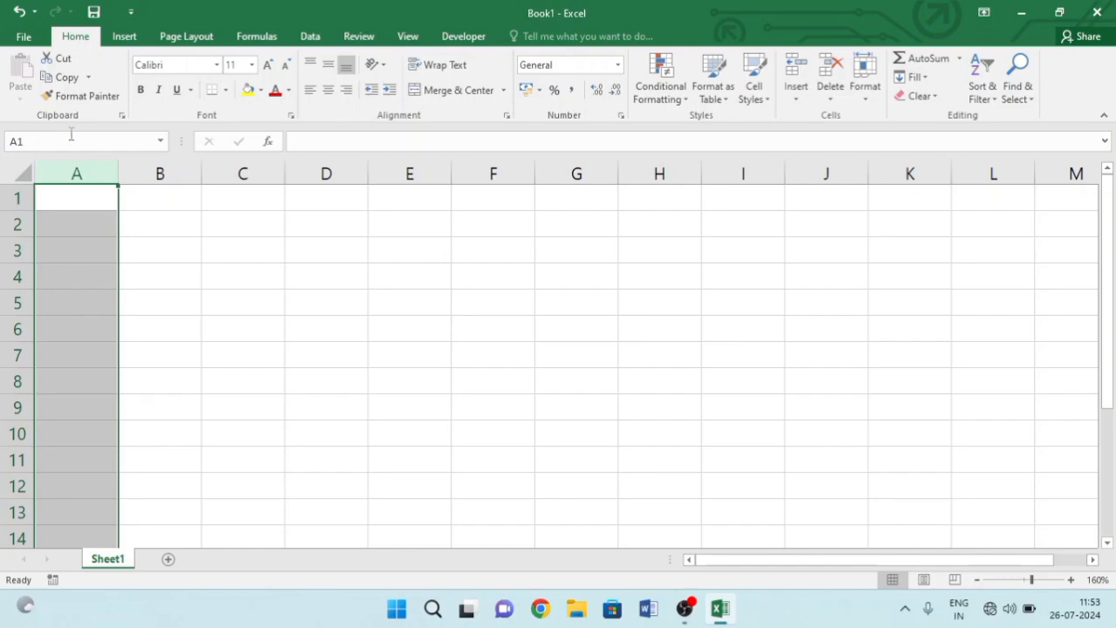
{"action": "left_click", "coordinate": [155, 171]}
{"action": "left_click", "coordinate": [254, 170]}
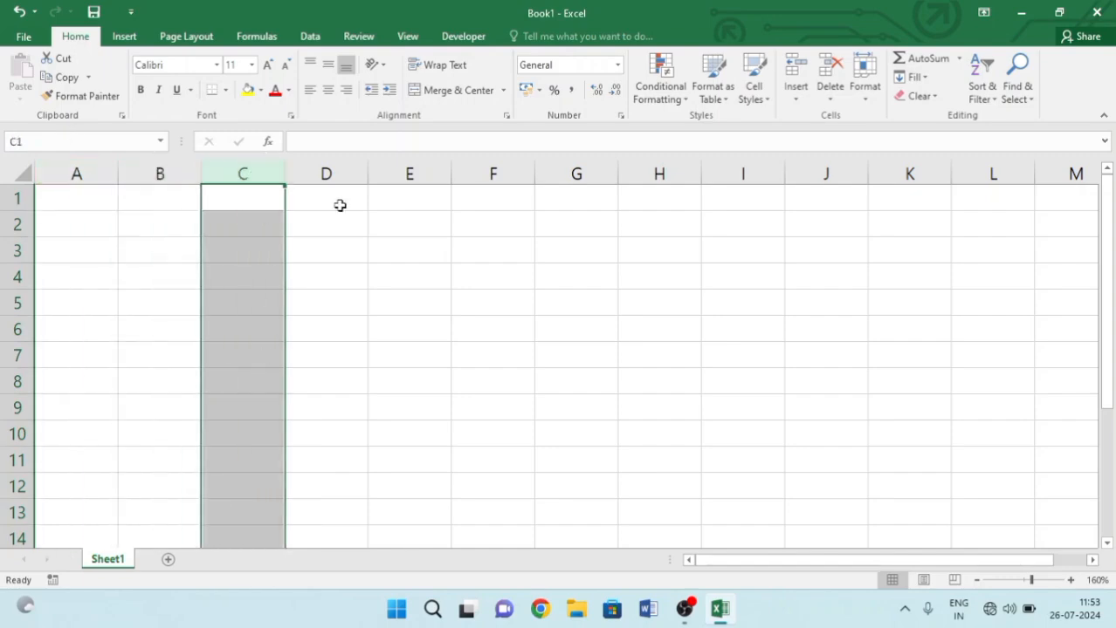
{"action": "left_click", "coordinate": [327, 173]}
{"action": "left_click", "coordinate": [373, 173]}
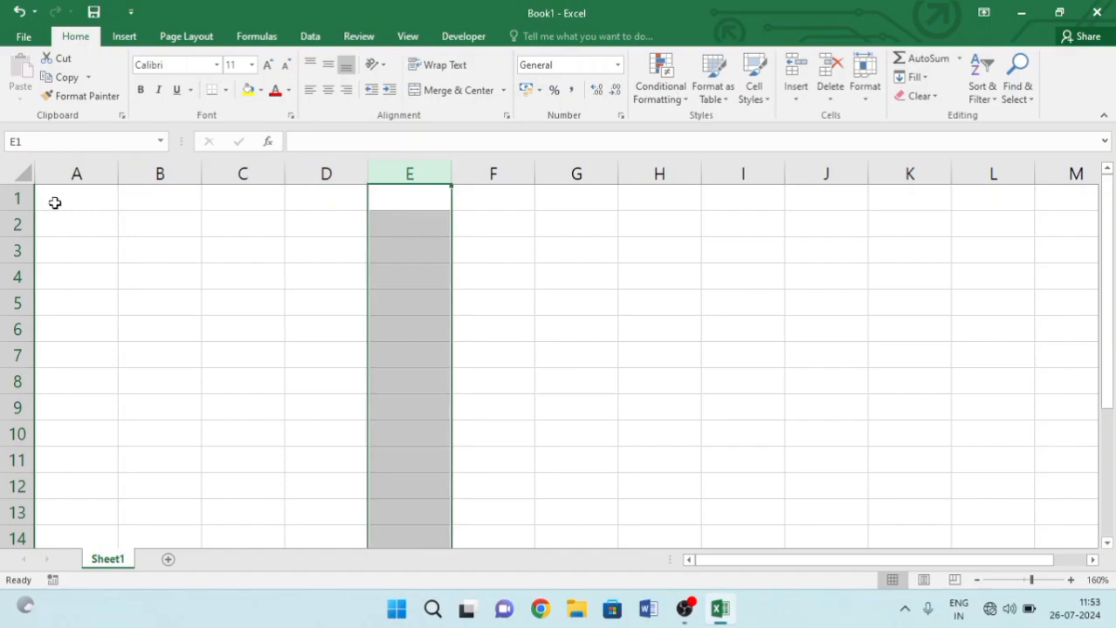
- Select the whole of rows 1, 2 and 3, one at a time
{"action": "left_click", "coordinate": [25, 198]}
{"action": "left_click", "coordinate": [17, 224]}
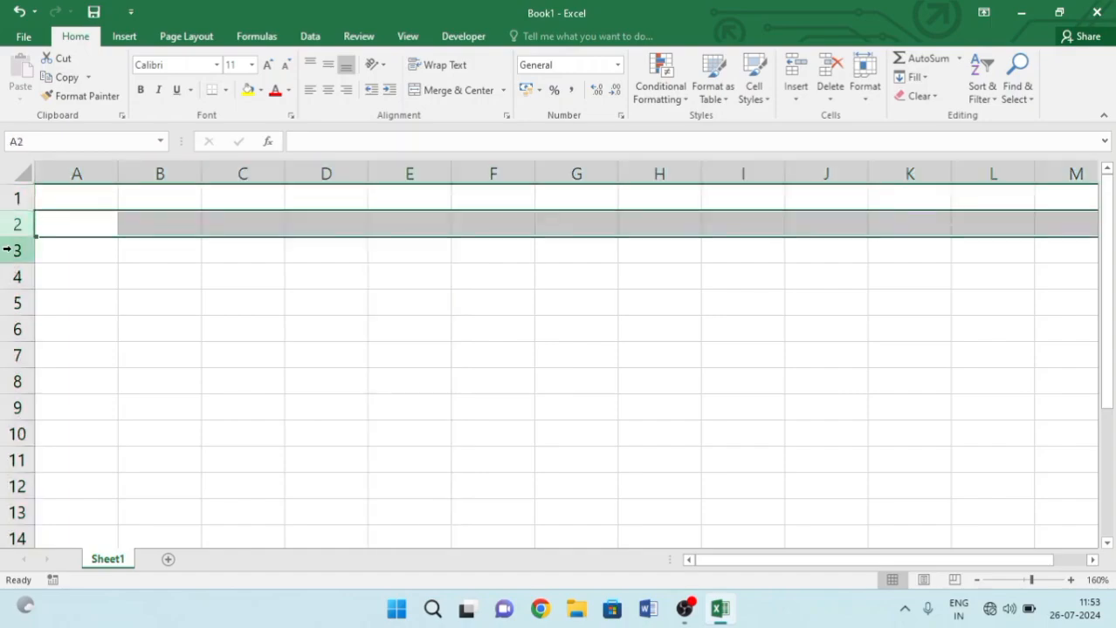
{"action": "left_click", "coordinate": [8, 251]}
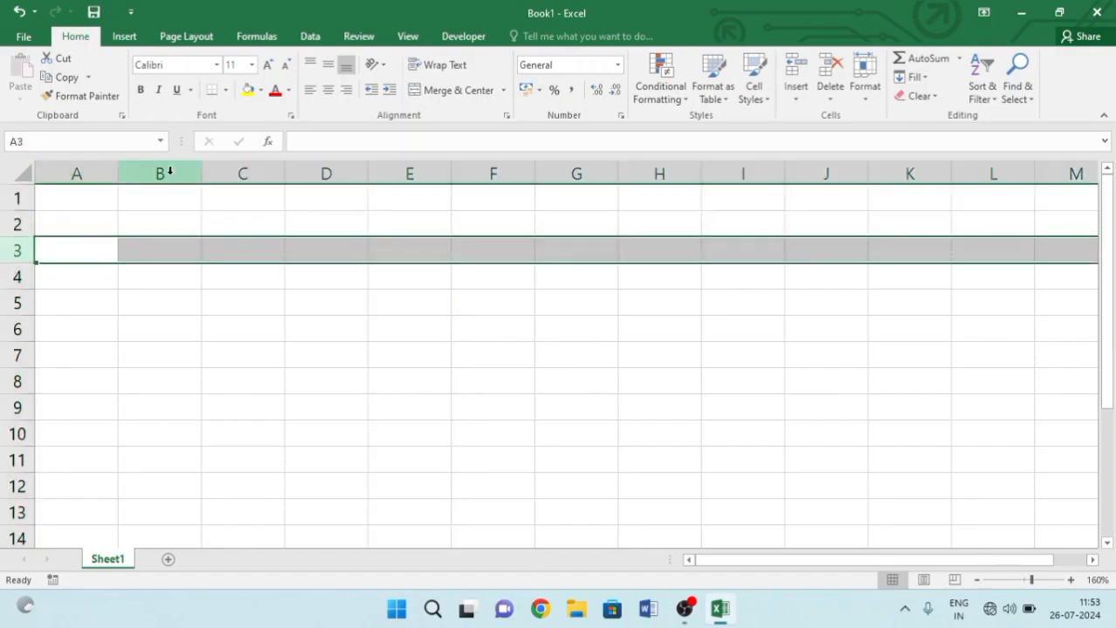
- Select the single cells B1, A1, F1 and F2 in turn, and place the cursor in F2's formula bar
{"action": "left_click", "coordinate": [158, 207]}
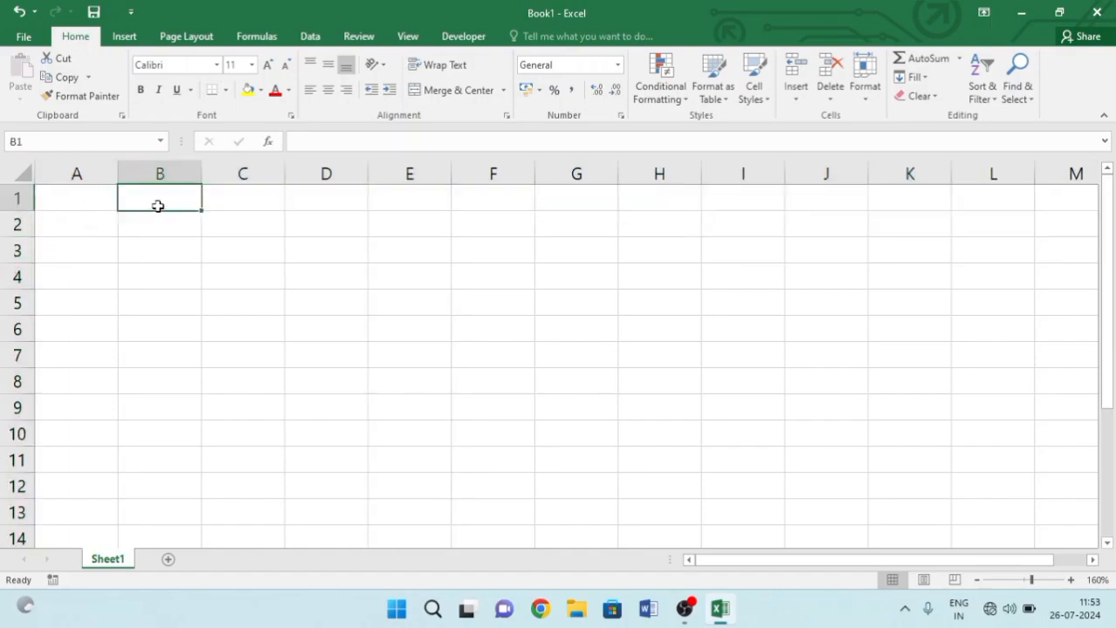
{"action": "left_click", "coordinate": [70, 196]}
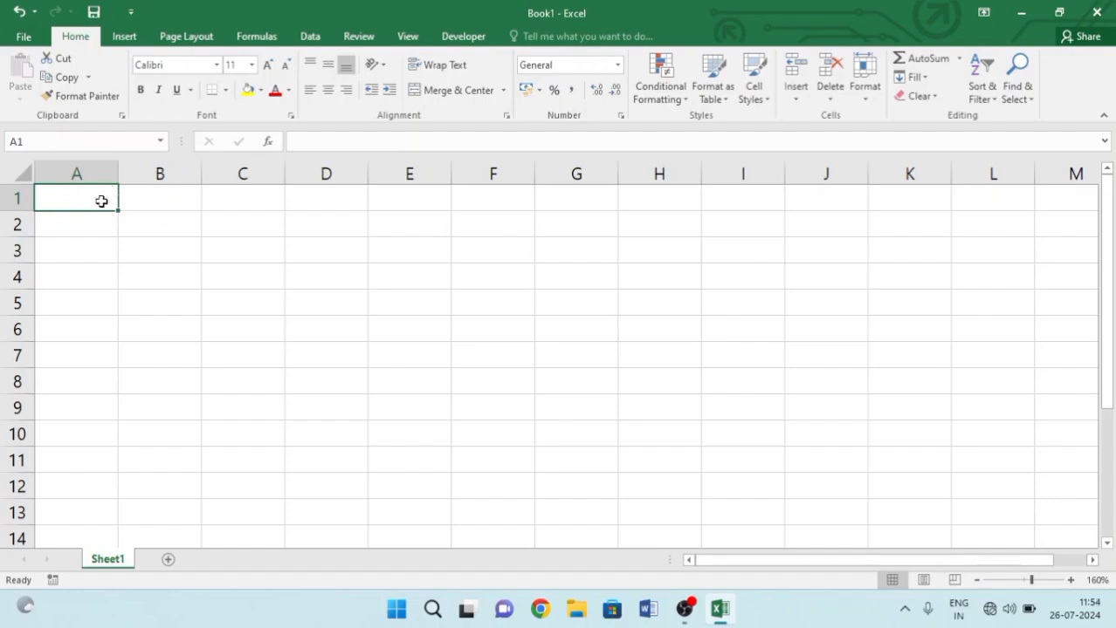
{"action": "left_click", "coordinate": [483, 195]}
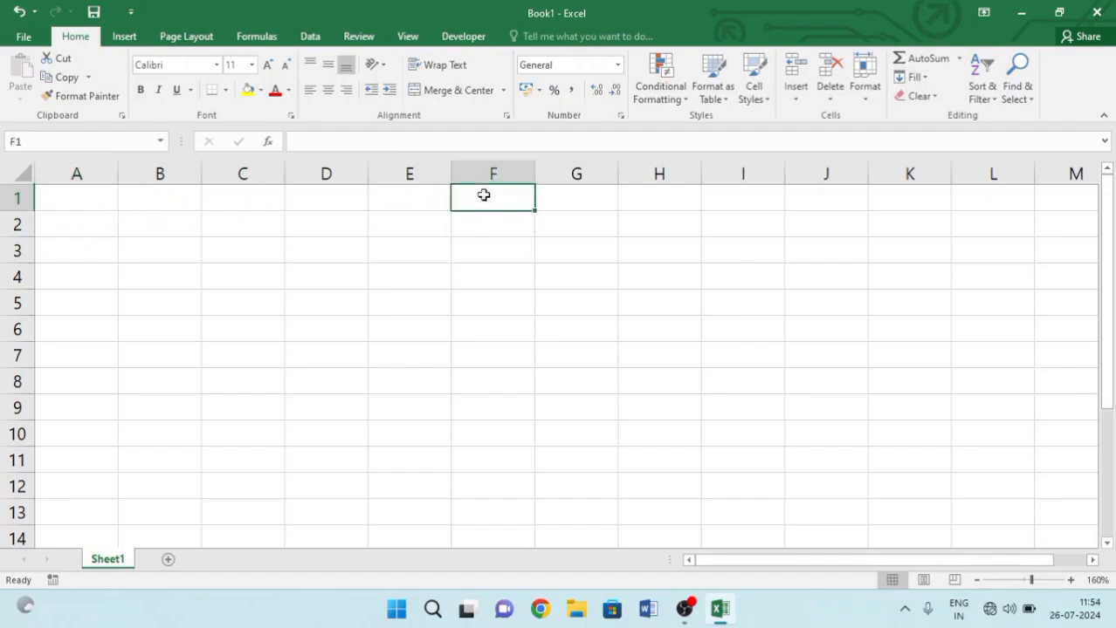
{"action": "left_click", "coordinate": [495, 226]}
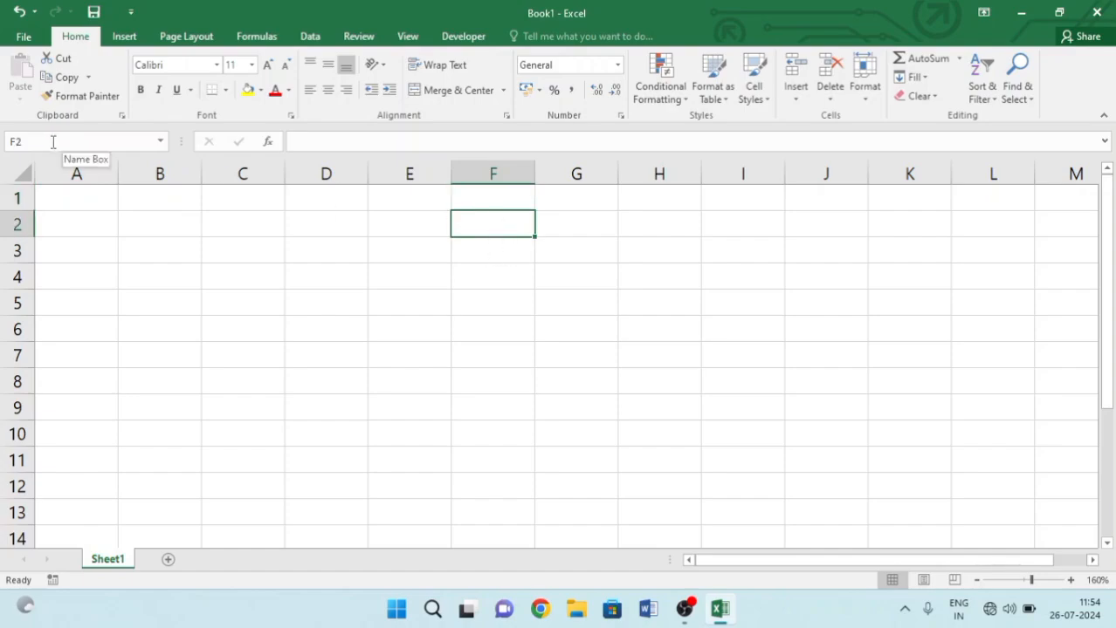
{"action": "left_click", "coordinate": [322, 140]}
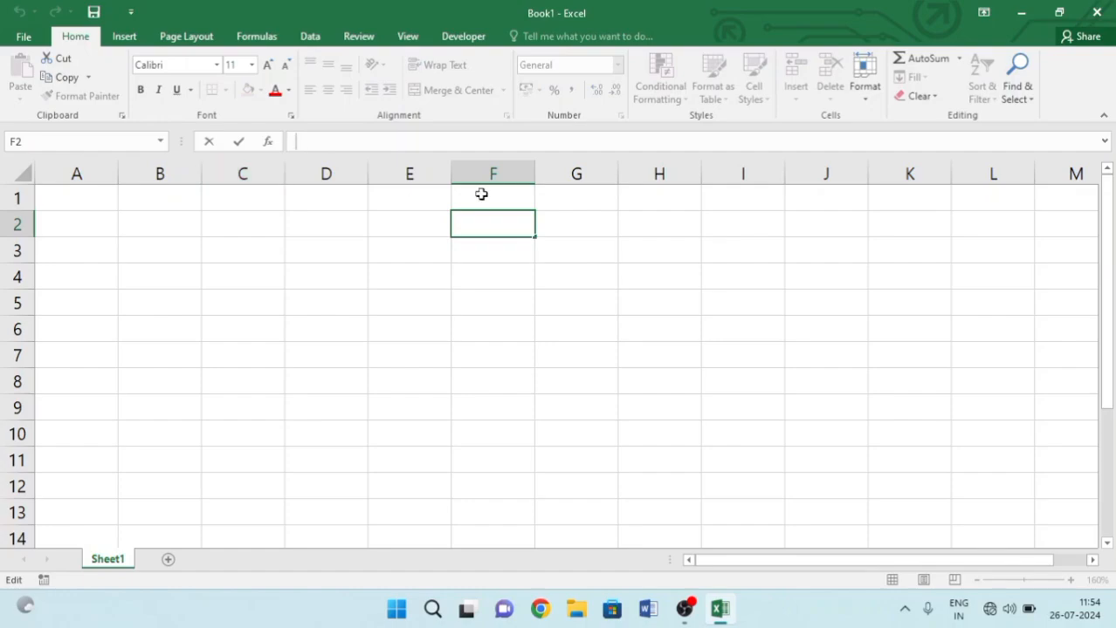
- Enter the text "cell" in cell A1
{"action": "left_click", "coordinate": [84, 190]}
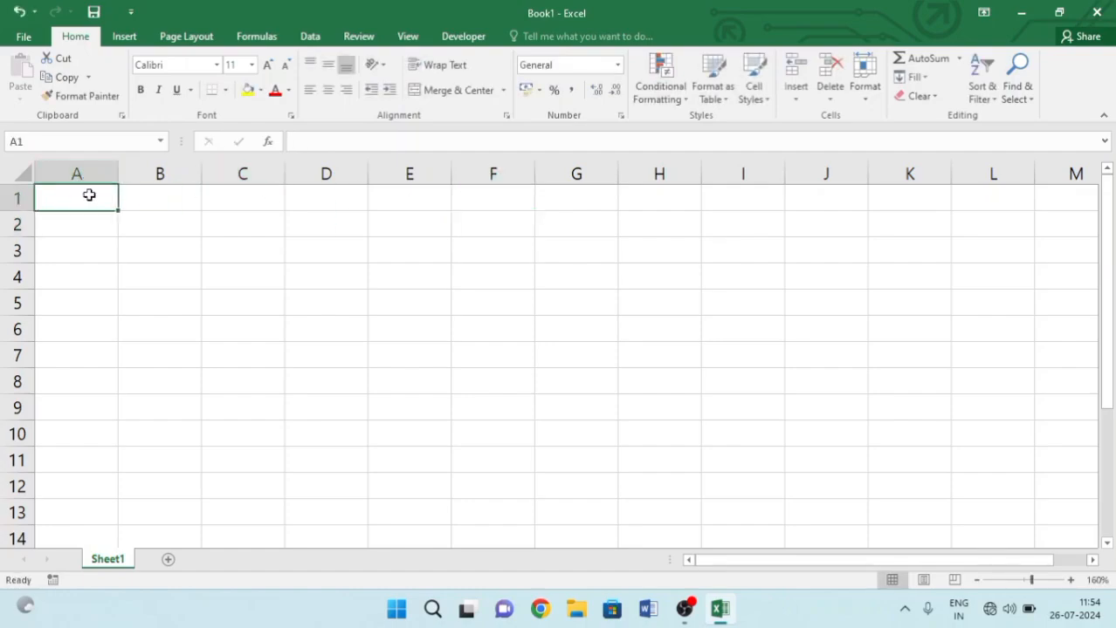
{"action": "double_click", "coordinate": [89, 196]}
{"action": "type", "text": "cell"}
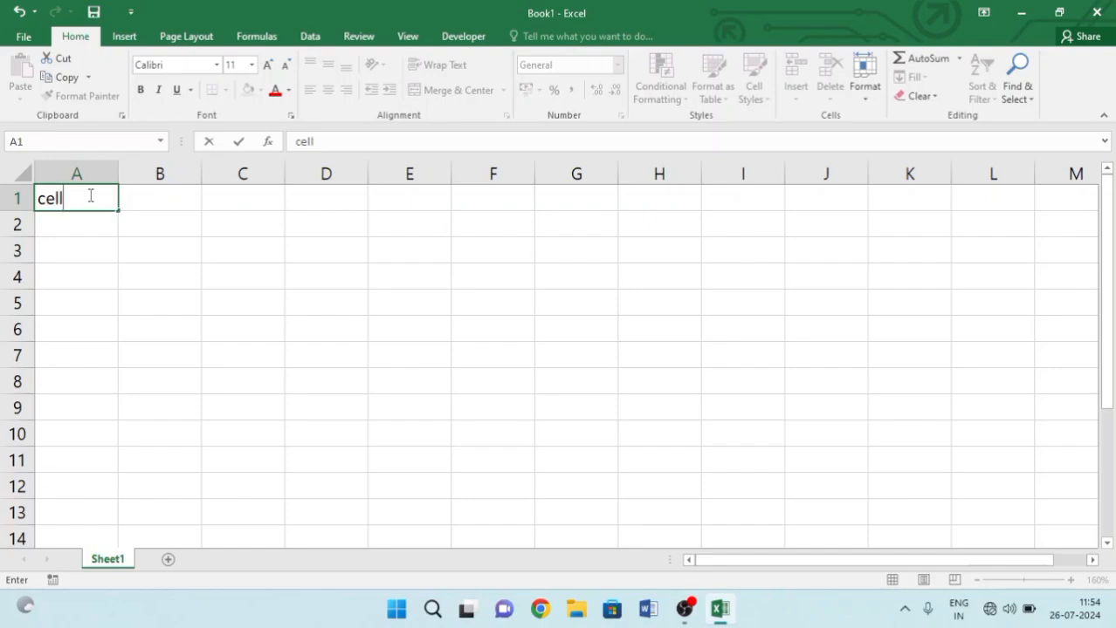
{"action": "key", "text": "Return"}
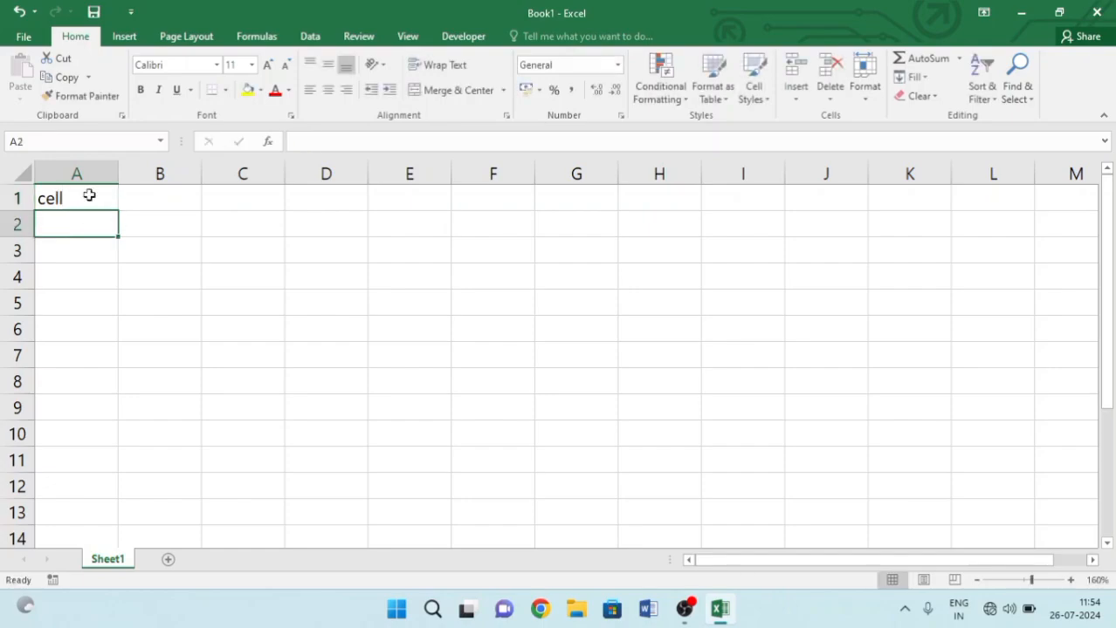
- View cell A1's content in the formula bar and return to cell A2
{"action": "left_click", "coordinate": [89, 195]}
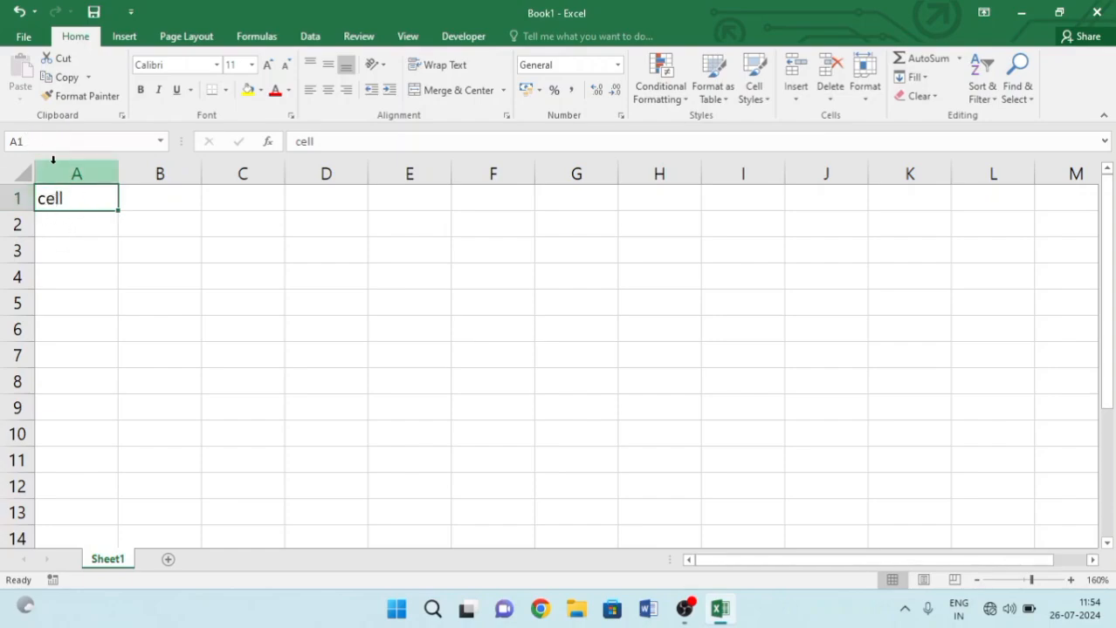
{"action": "left_click", "coordinate": [340, 140]}
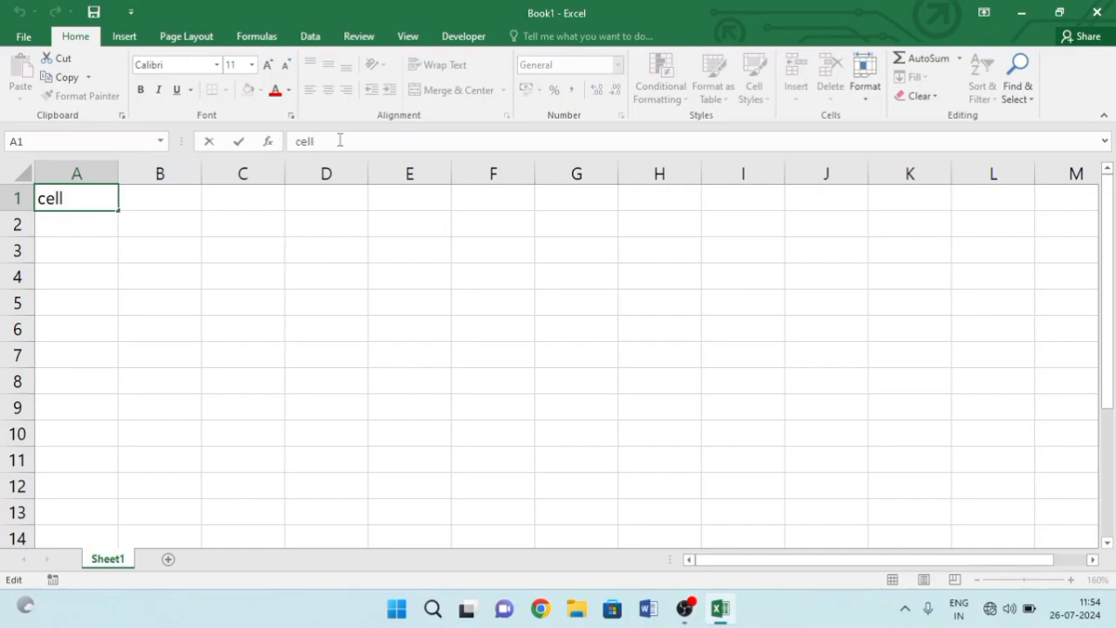
{"action": "left_click", "coordinate": [74, 224]}
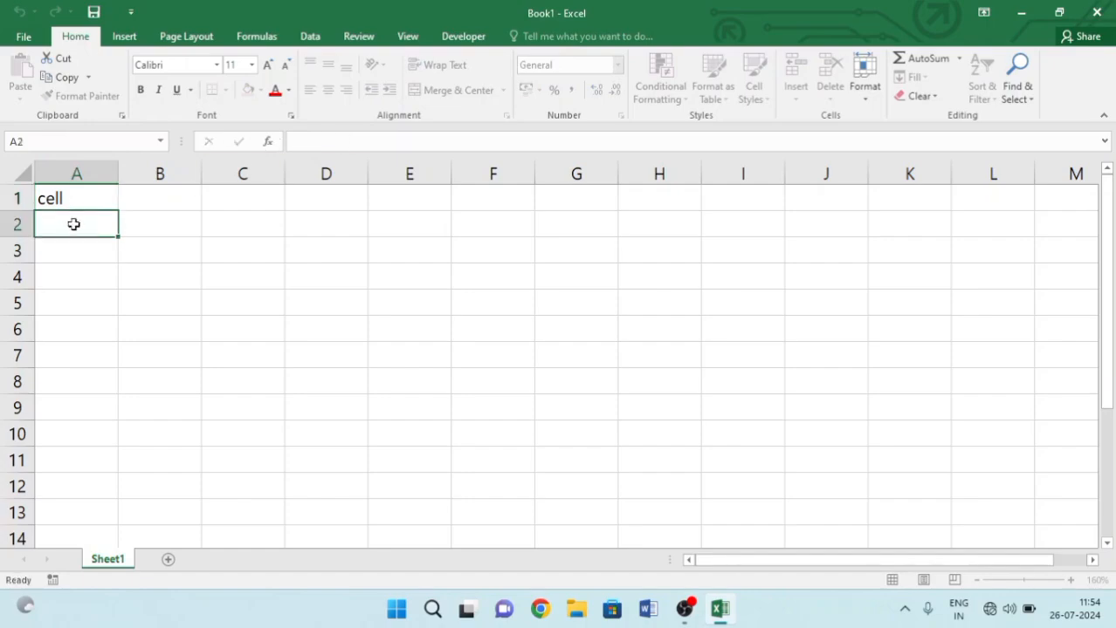
- Append "hh" to cell A1's text through the formula bar, delete it again and move to cell B4
{"action": "left_click", "coordinate": [72, 198]}
{"action": "left_click", "coordinate": [366, 142]}
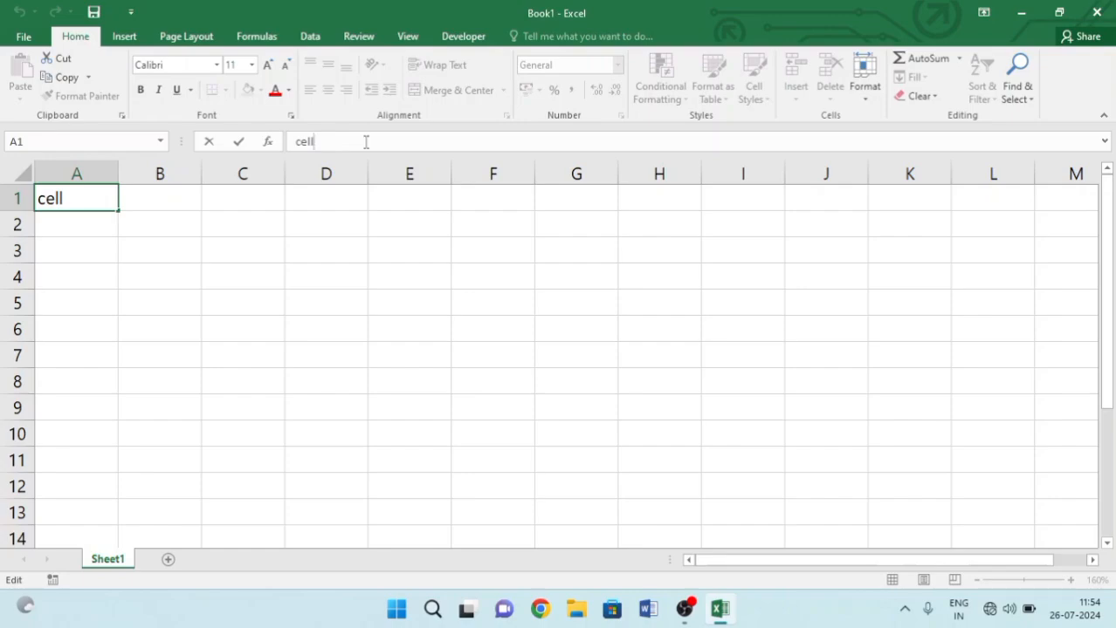
{"action": "type", "text": "hh"}
{"action": "key", "text": "BackSpace"}
{"action": "key", "text": "BackSpace"}
{"action": "left_click", "coordinate": [289, 258]}
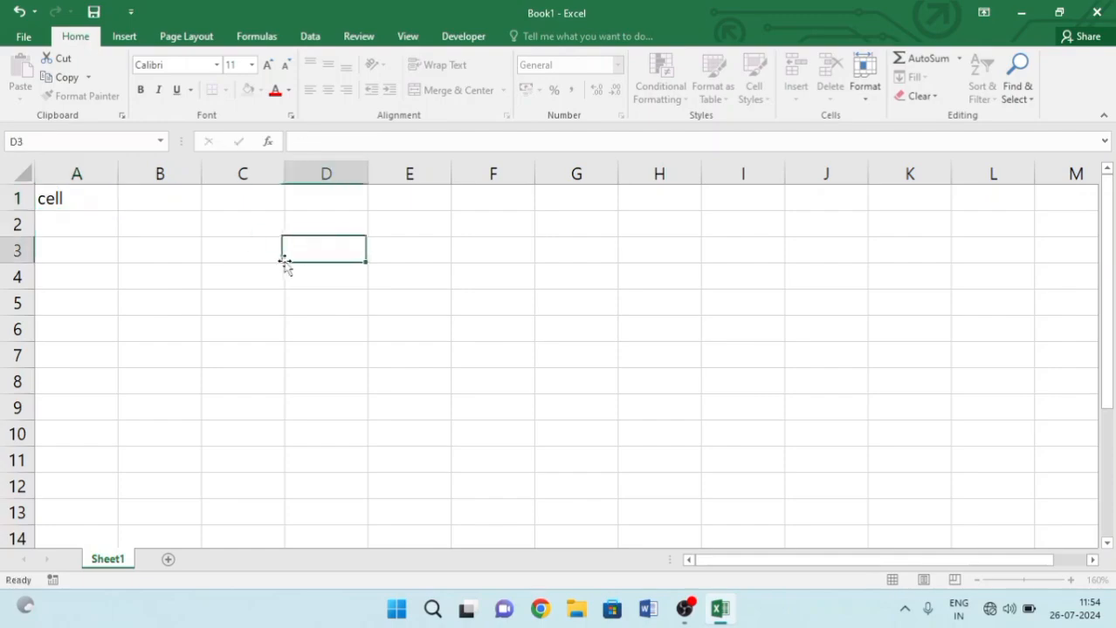
{"action": "left_click", "coordinate": [179, 275]}
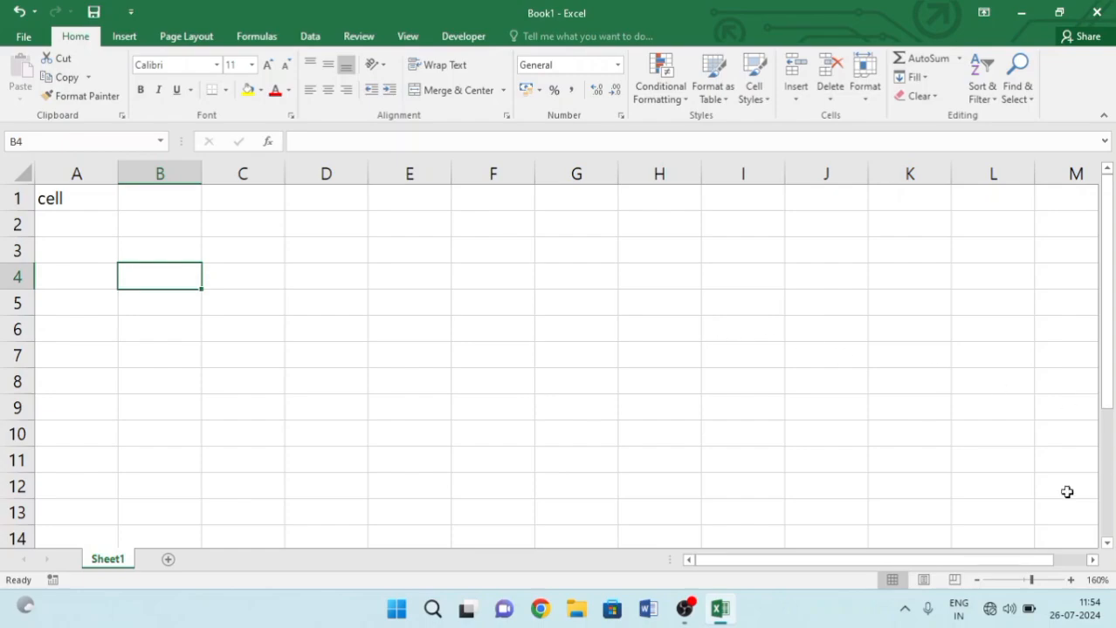
- Zoom the worksheet in to 180%
{"action": "left_click", "coordinate": [1071, 580]}
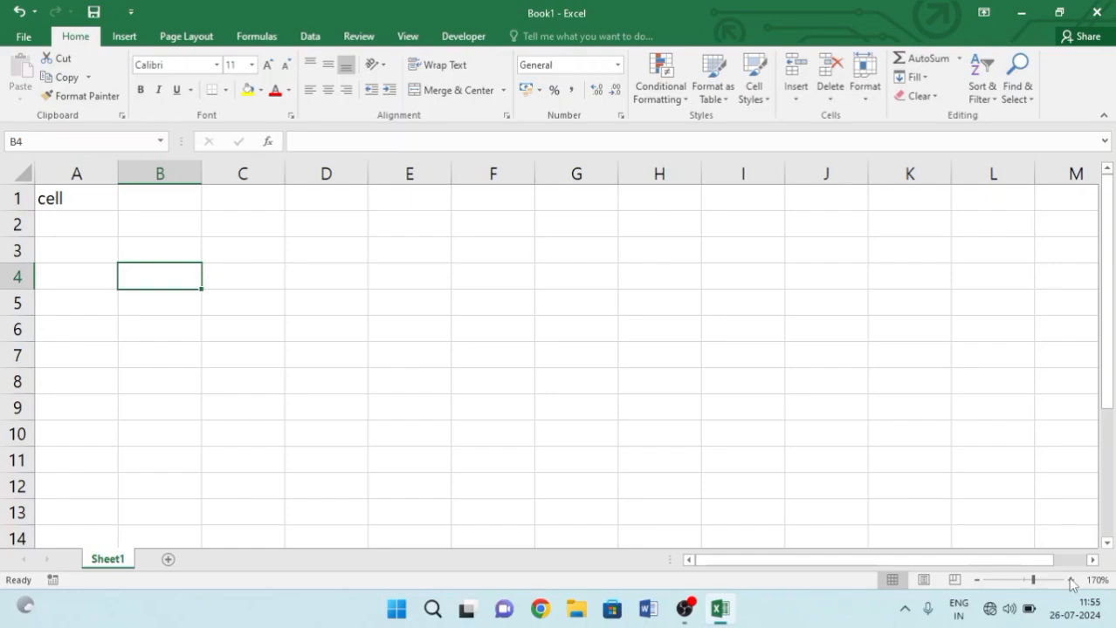
{"action": "left_click", "coordinate": [1071, 581]}
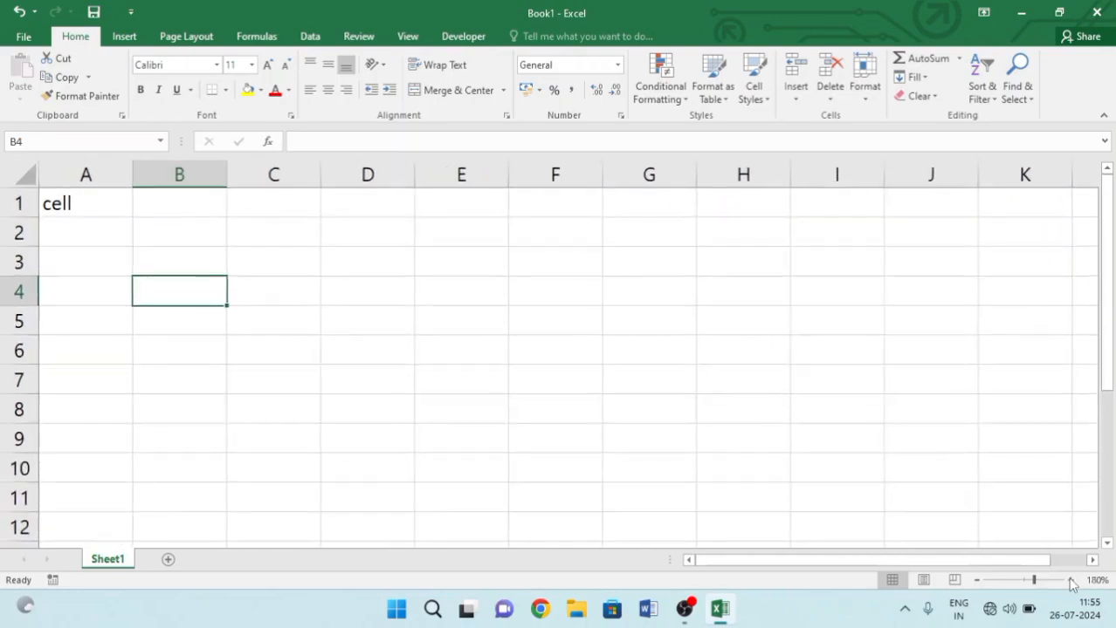
- Zoom the worksheet out to 150%
{"action": "left_click", "coordinate": [977, 581]}
{"action": "left_click", "coordinate": [978, 580]}
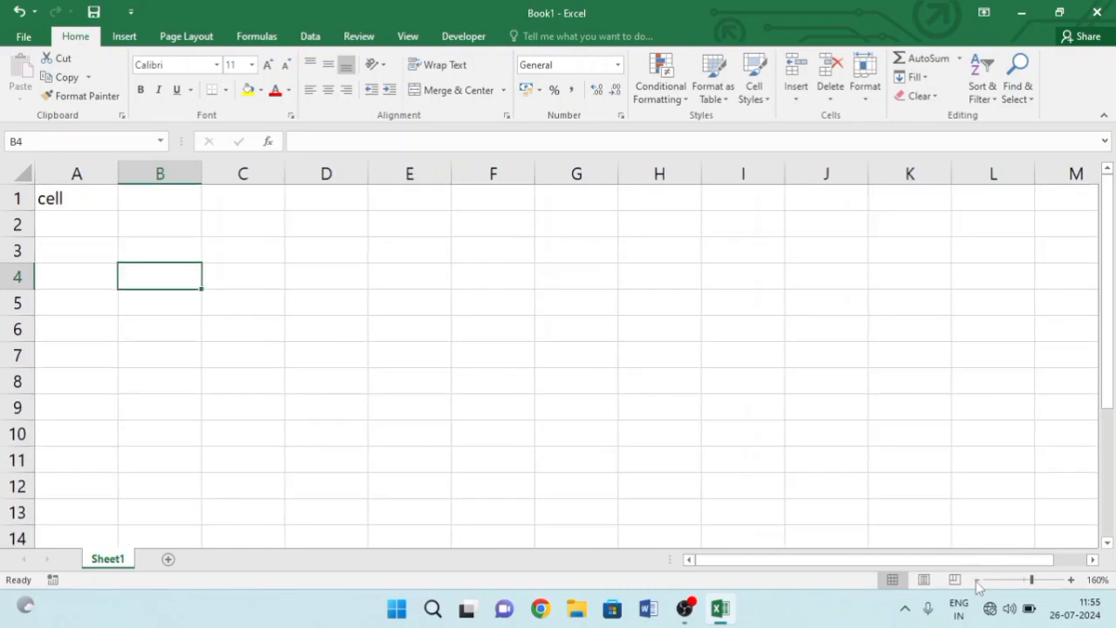
{"action": "left_click", "coordinate": [977, 580]}
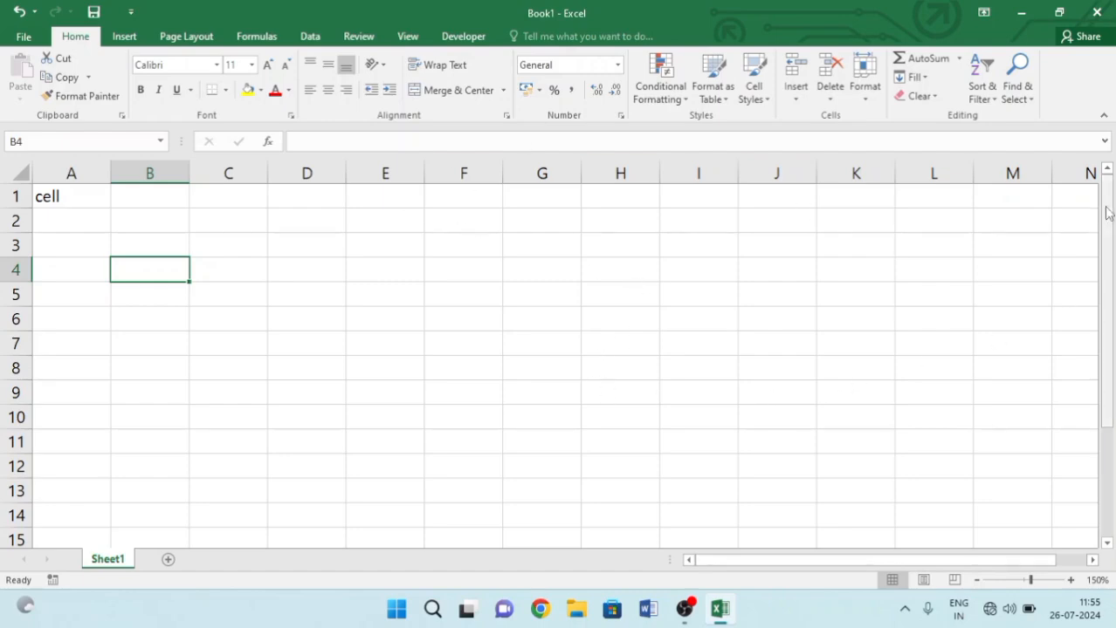
- Scroll down through the worksheet's rows and return to row 1
{"action": "left_click_drag", "start_coordinate": [1107, 212], "coordinate": [1112, 453]}
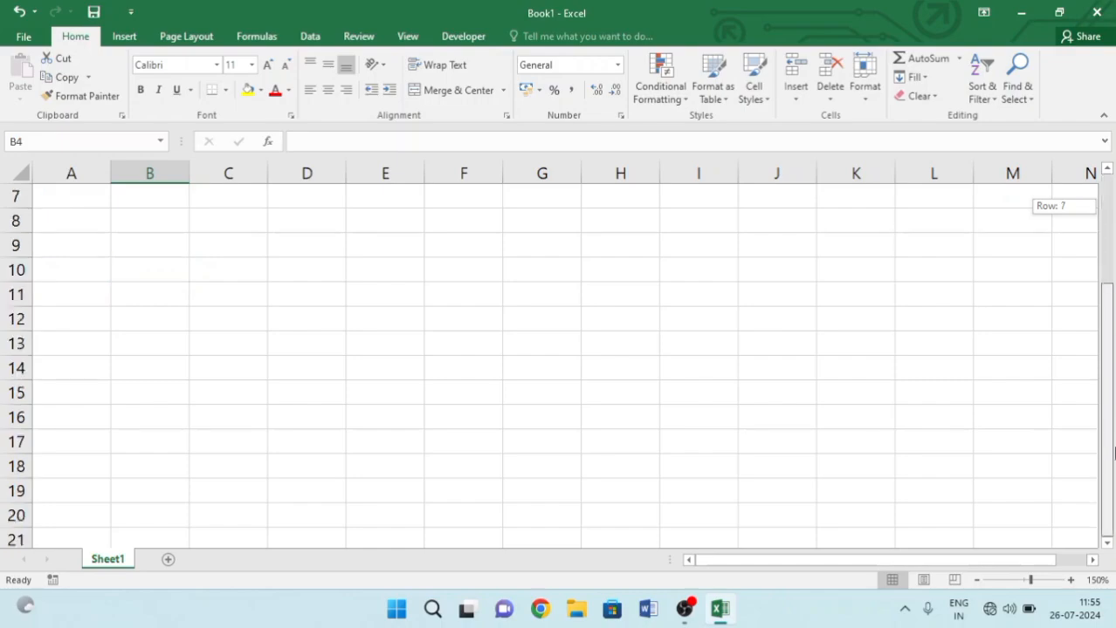
{"action": "left_click_drag", "start_coordinate": [1112, 395], "coordinate": [1114, 197]}
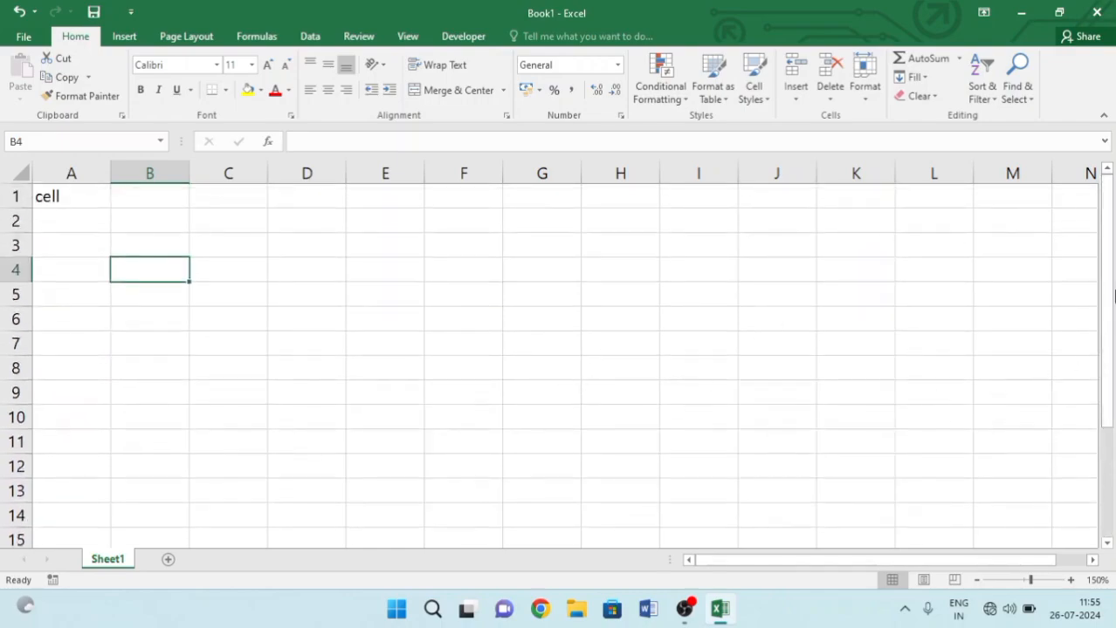
{"action": "left_click_drag", "start_coordinate": [1110, 259], "coordinate": [1107, 200]}
{"action": "left_click_drag", "start_coordinate": [975, 569], "coordinate": [881, 578]}
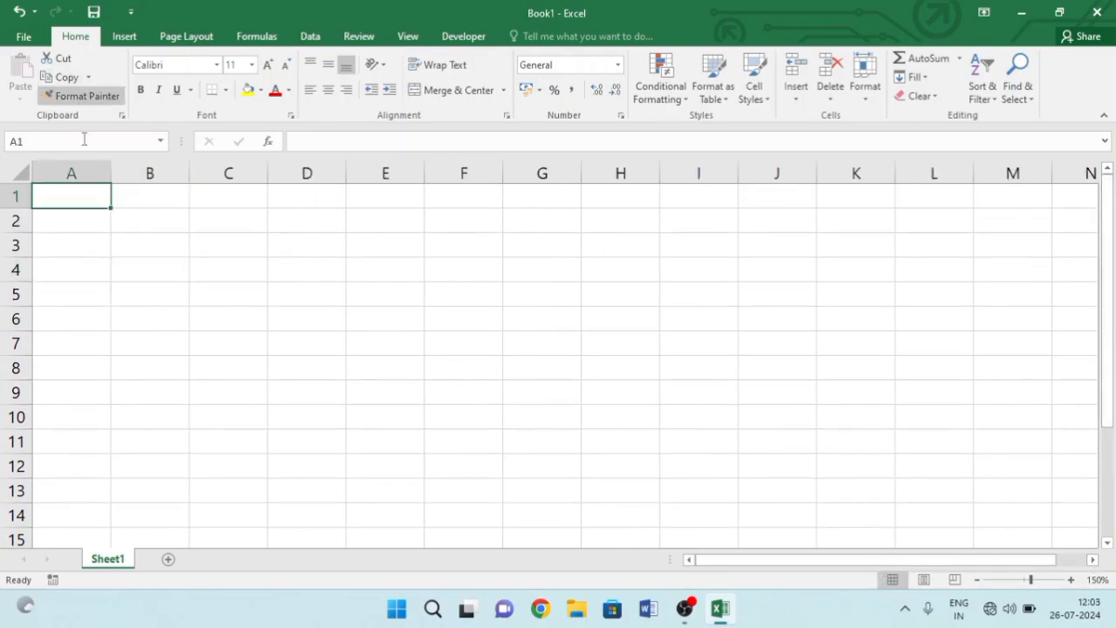
- Enter the column headings "Name" in cell A1 and "Father's Name" in cell B1
{"action": "left_click", "coordinate": [220, 257]}
{"action": "left_click", "coordinate": [87, 196]}
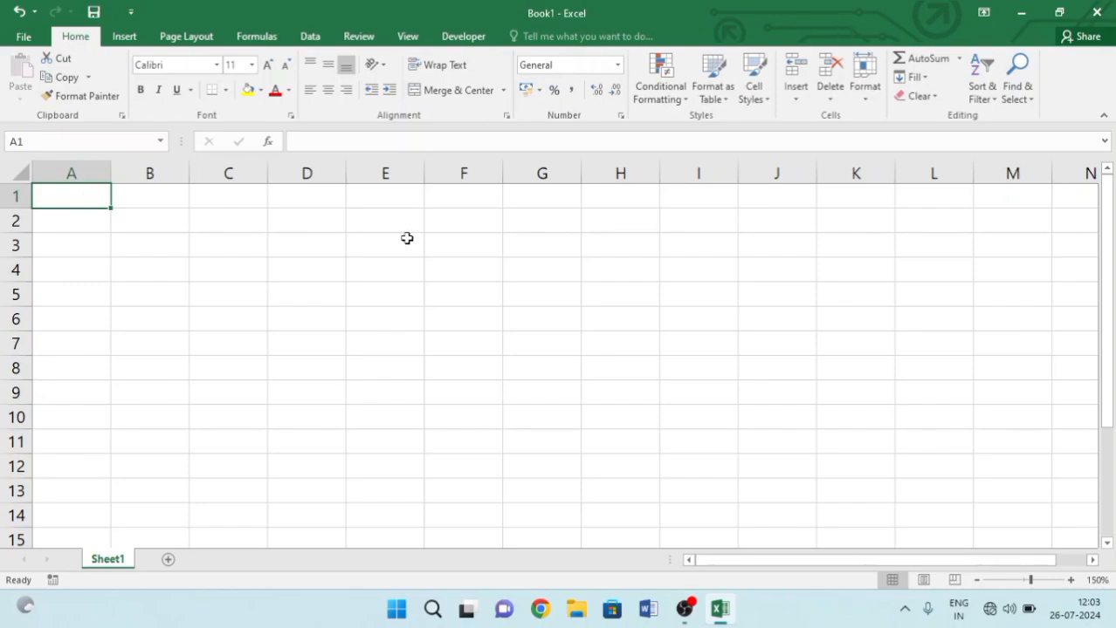
{"action": "type", "text": "Name"}
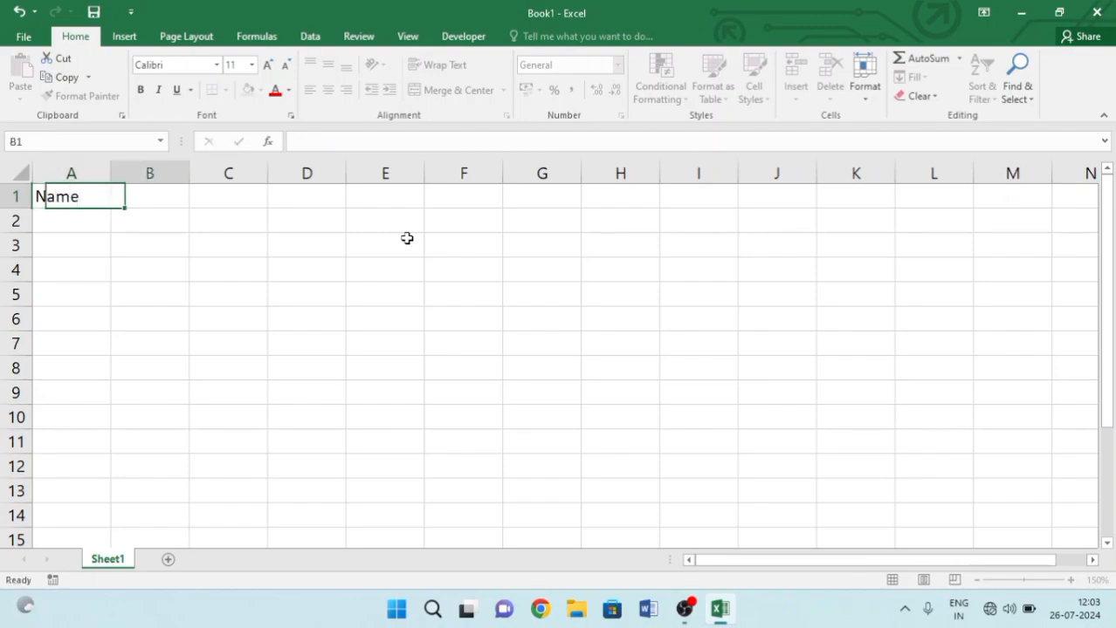
{"action": "key", "text": "Tab"}
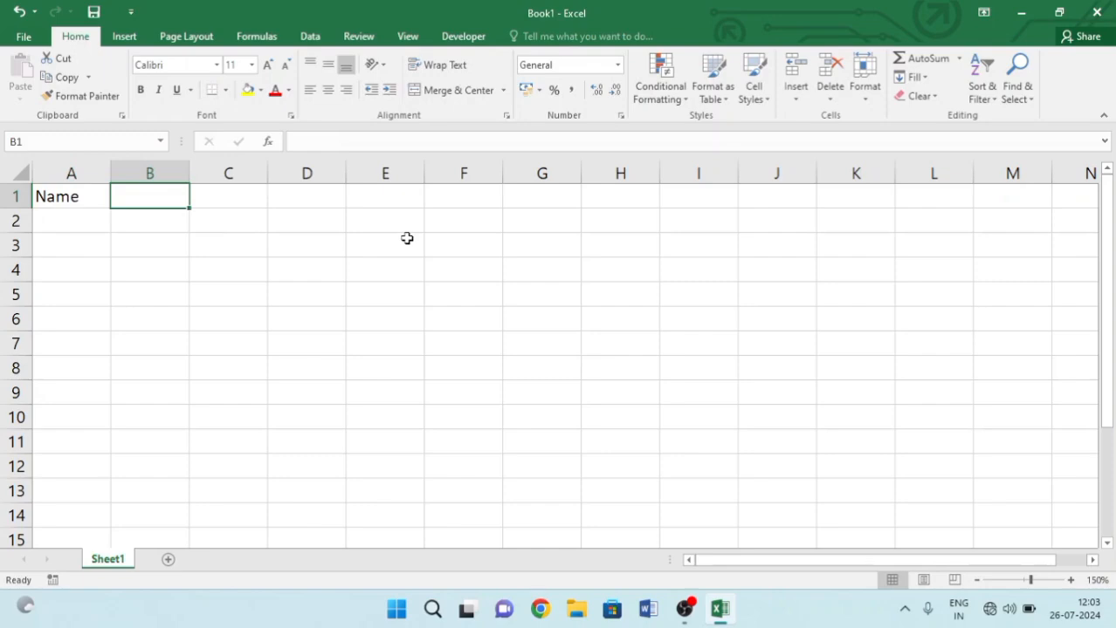
{"action": "type", "text": "Father"}
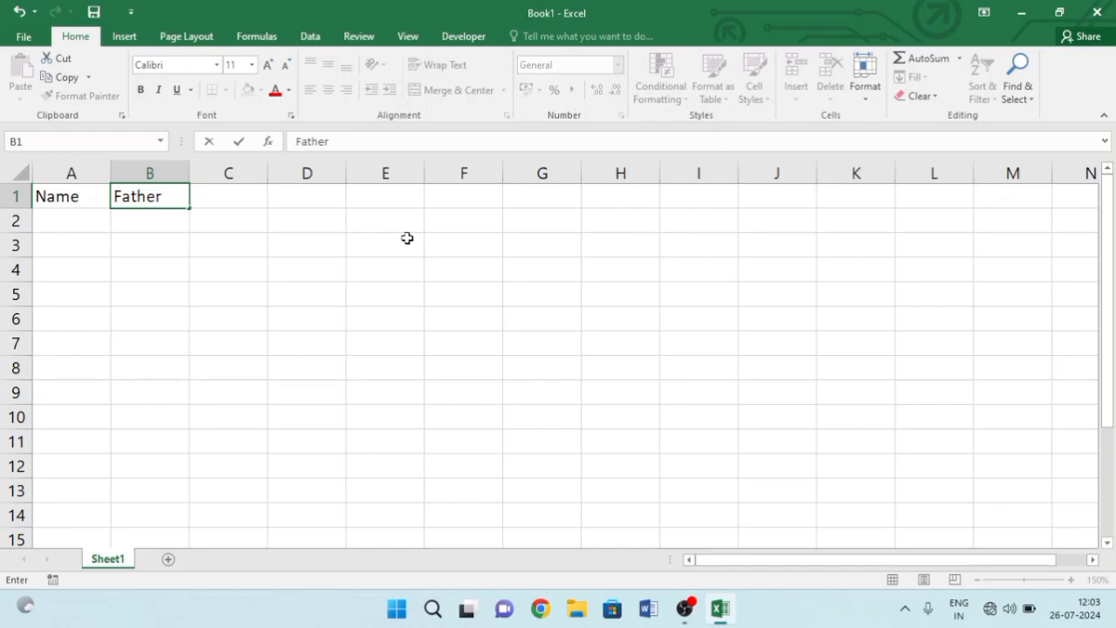
{"action": "type", "text": "'s Name"}
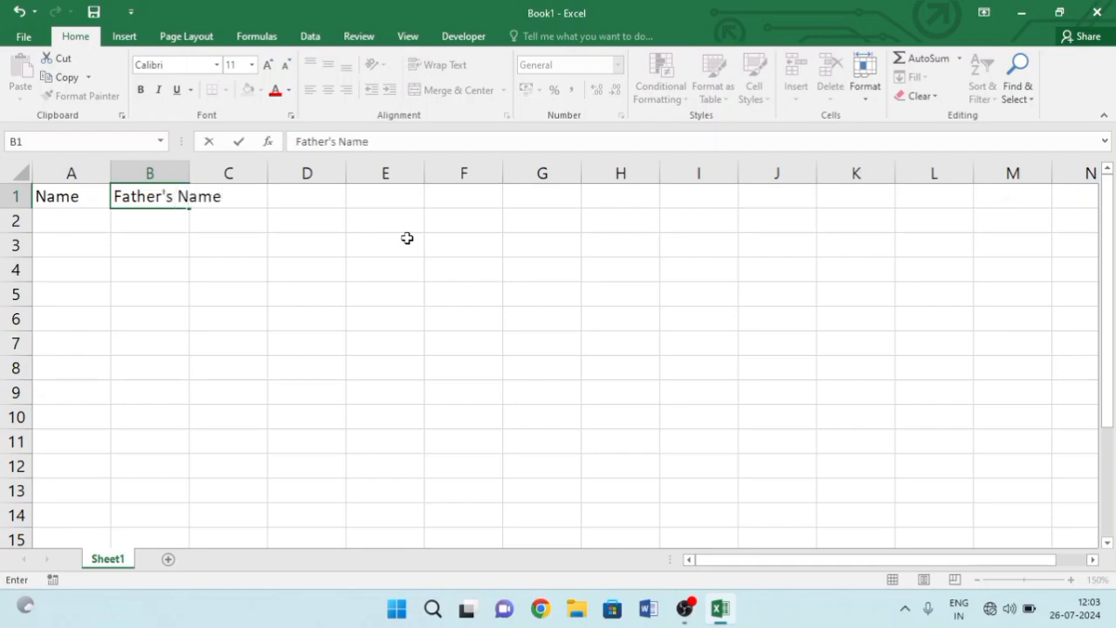
{"action": "key", "text": "Tab"}
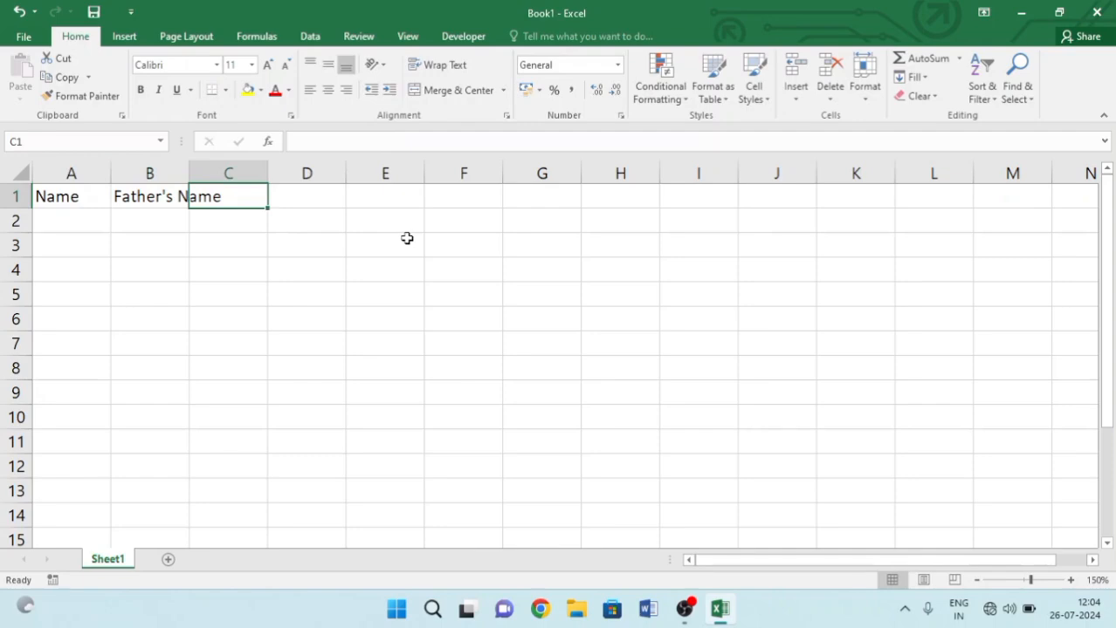
- Enter the subject headings "Hindi", "English" and "Science" in cells C1 to E1
{"action": "type", "text": "Hindi"}
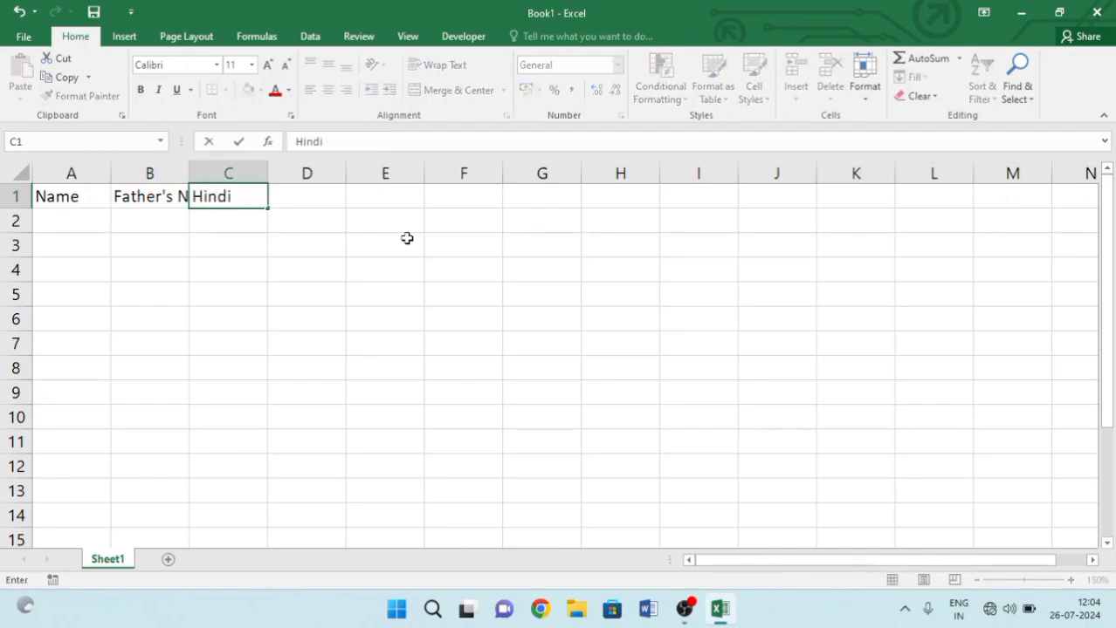
{"action": "key", "text": "Tab"}
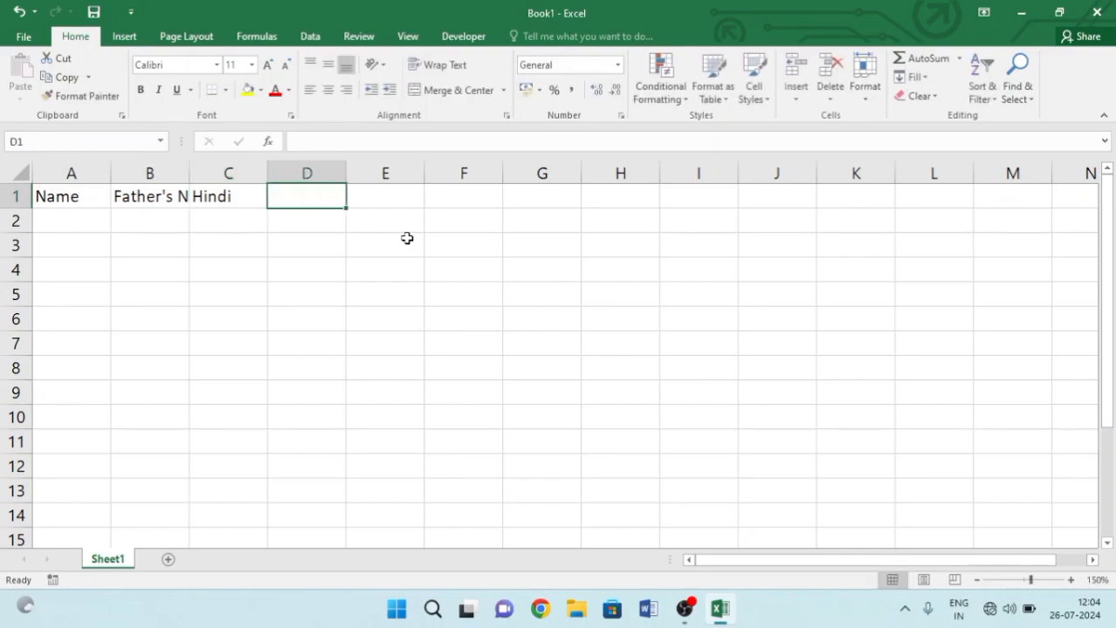
{"action": "type", "text": "English"}
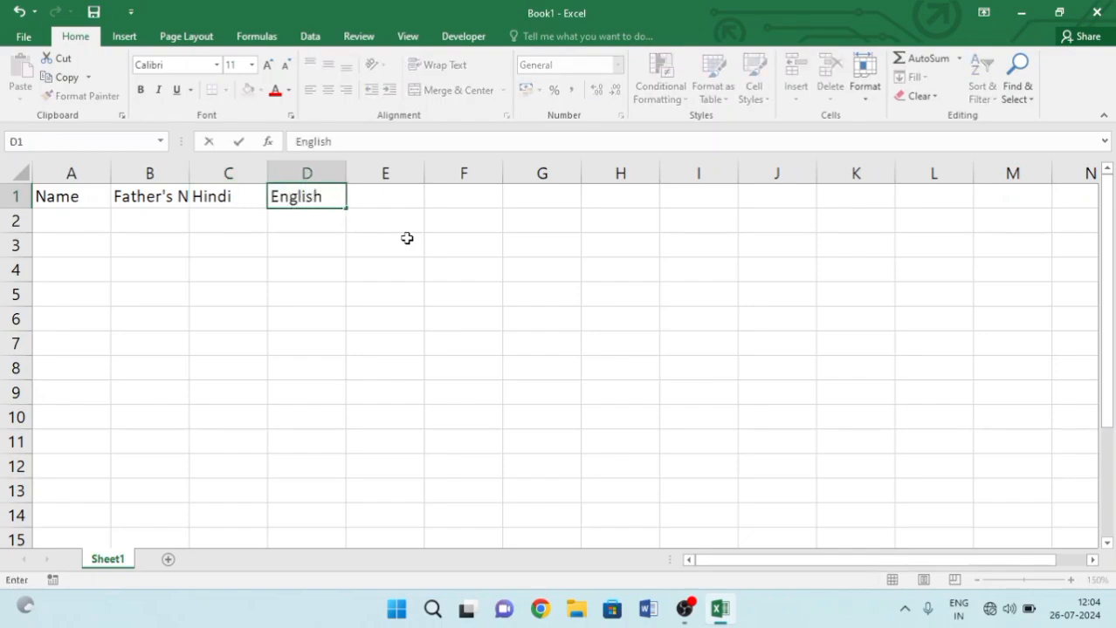
{"action": "key", "text": "Tab"}
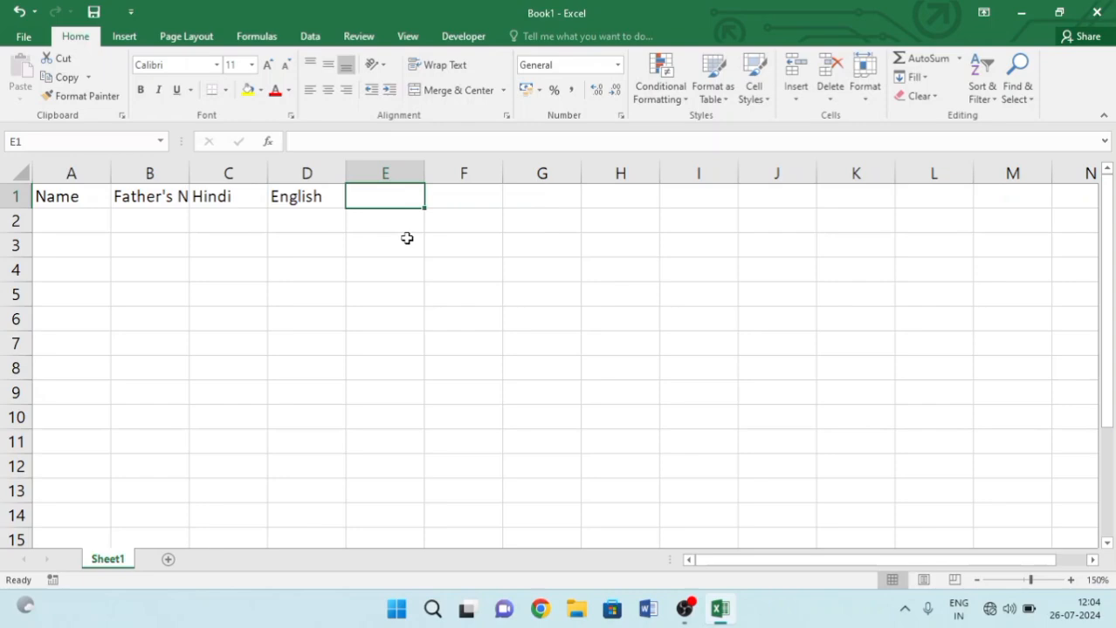
{"action": "type", "text": "Scien"}
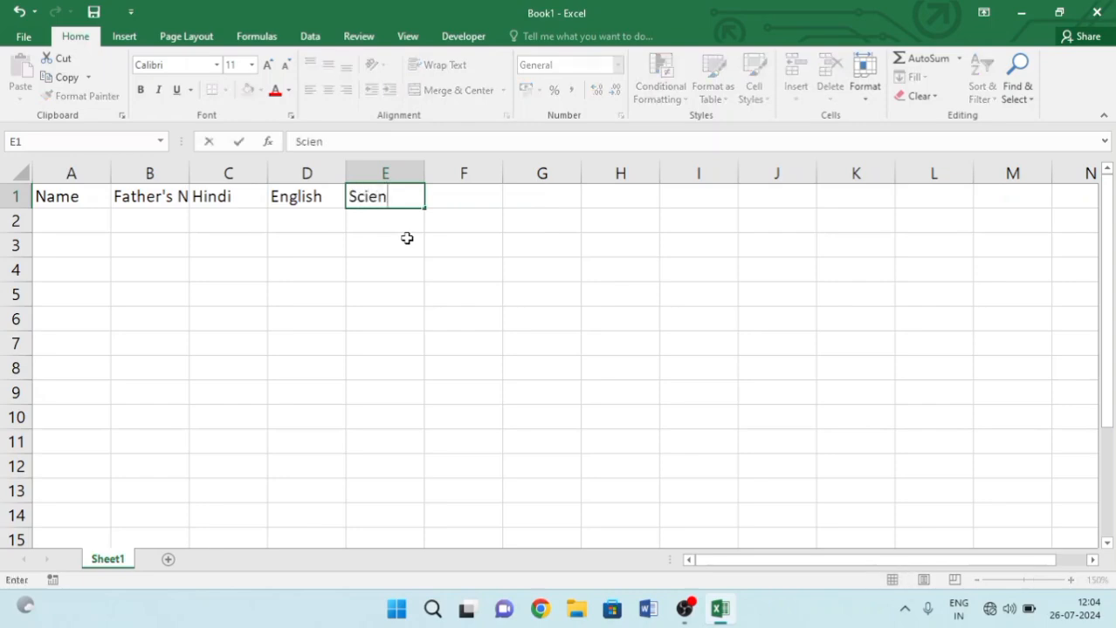
{"action": "type", "text": "ce"}
{"action": "key", "text": "Tab"}
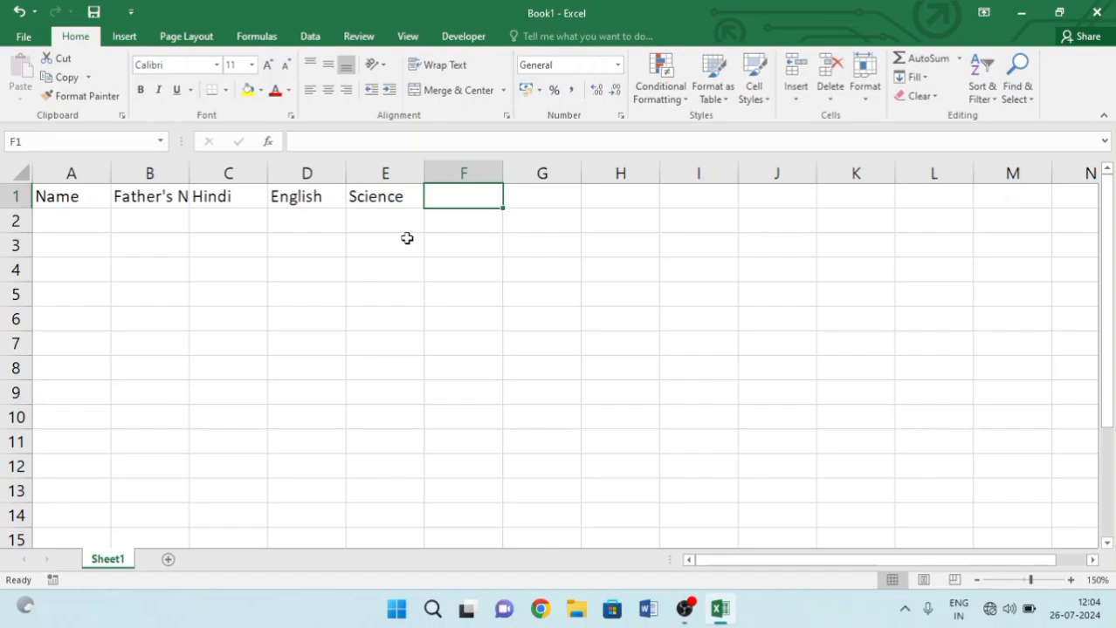
- Enter the subject heading "Maths" in cell F1
{"action": "type", "text": "Maaths"}
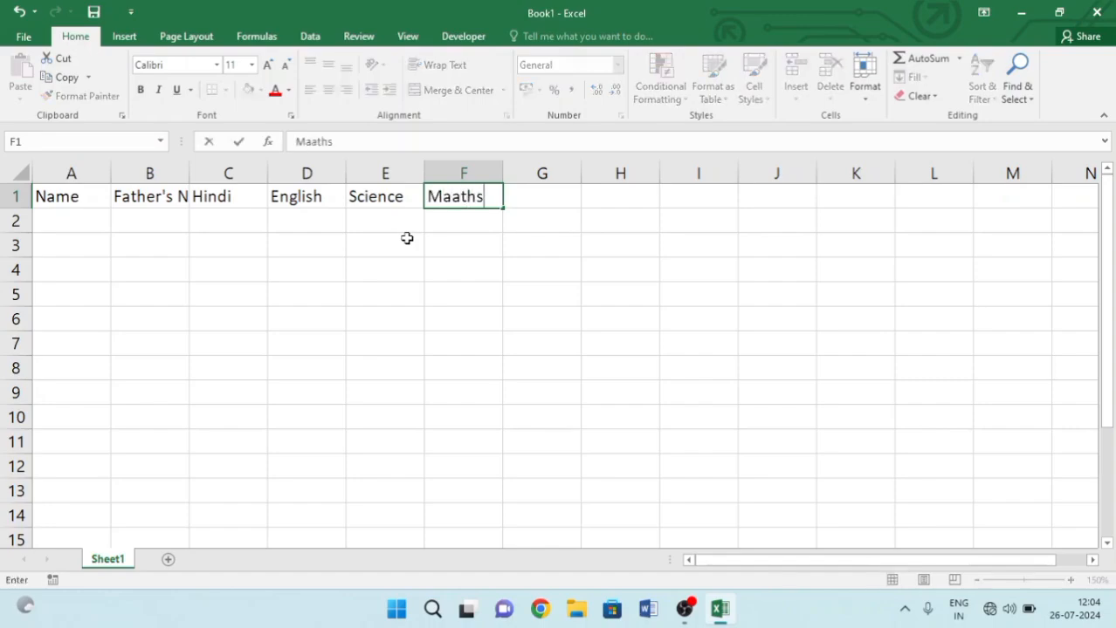
{"action": "key", "text": "BackSpace"}
{"action": "key", "text": "BackSpace"}
{"action": "key", "text": "BackSpace"}
{"action": "key", "text": "BackSpace"}
{"action": "type", "text": "ths"}
{"action": "key", "text": "Tab"}
- Enter the subject heading "S.S.T" in cell G1 and return to cell A2 to start the data rows
{"action": "type", "text": "S"}
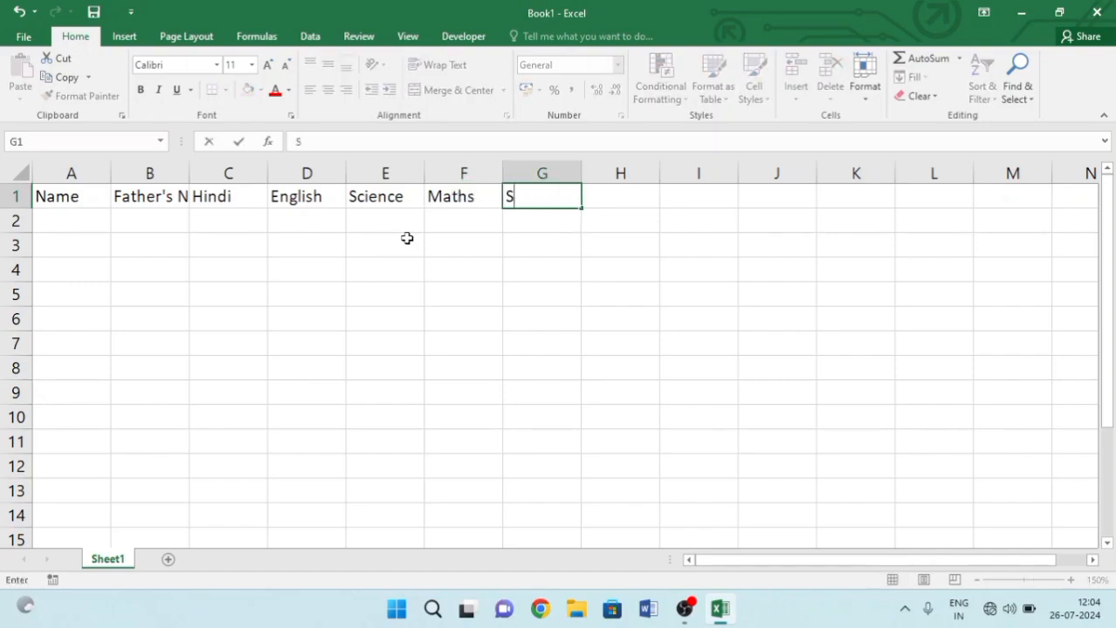
{"action": "type", "text": ".S>"}
{"action": "key", "text": "BackSpace"}
{"action": "type", "text": ">"}
{"action": "key", "text": "BackSpace"}
{"action": "type", "text": ".T"}
{"action": "key", "text": "Return"}
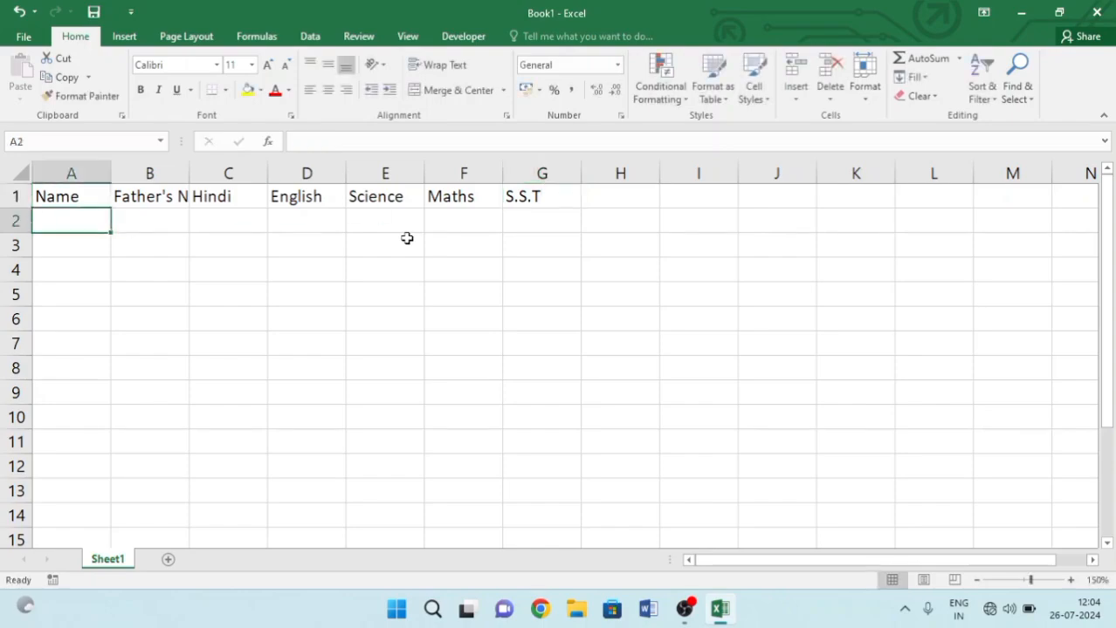
- Enter the five students' first names in cells A2 to A6 under the Name heading
{"action": "type", "text": "Rajesh"}
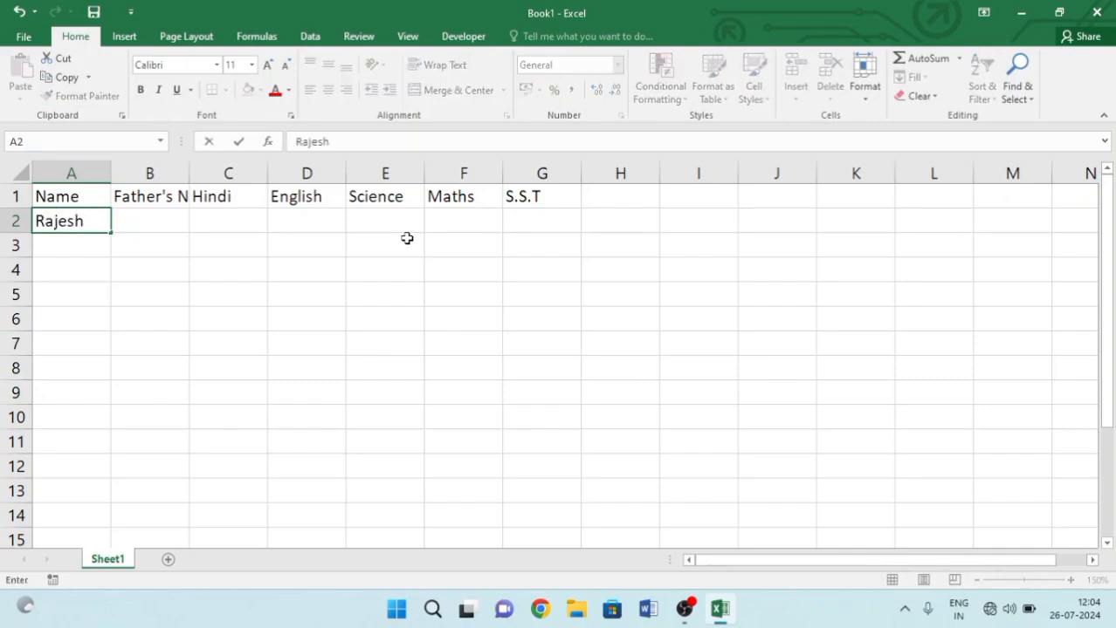
{"action": "key", "text": "Return"}
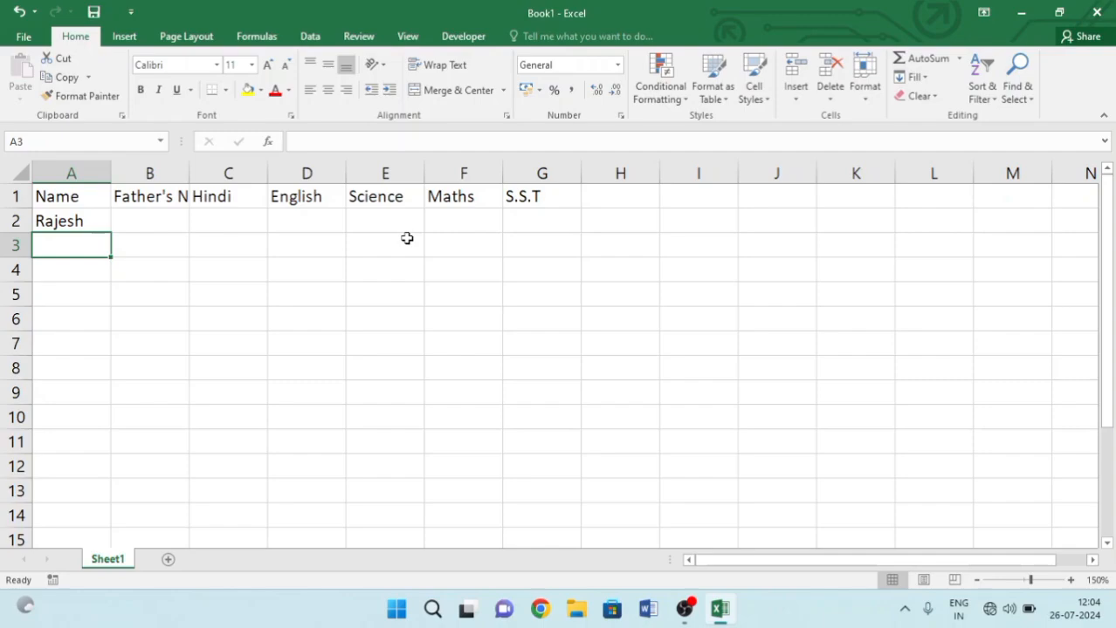
{"action": "type", "text": "Harish"}
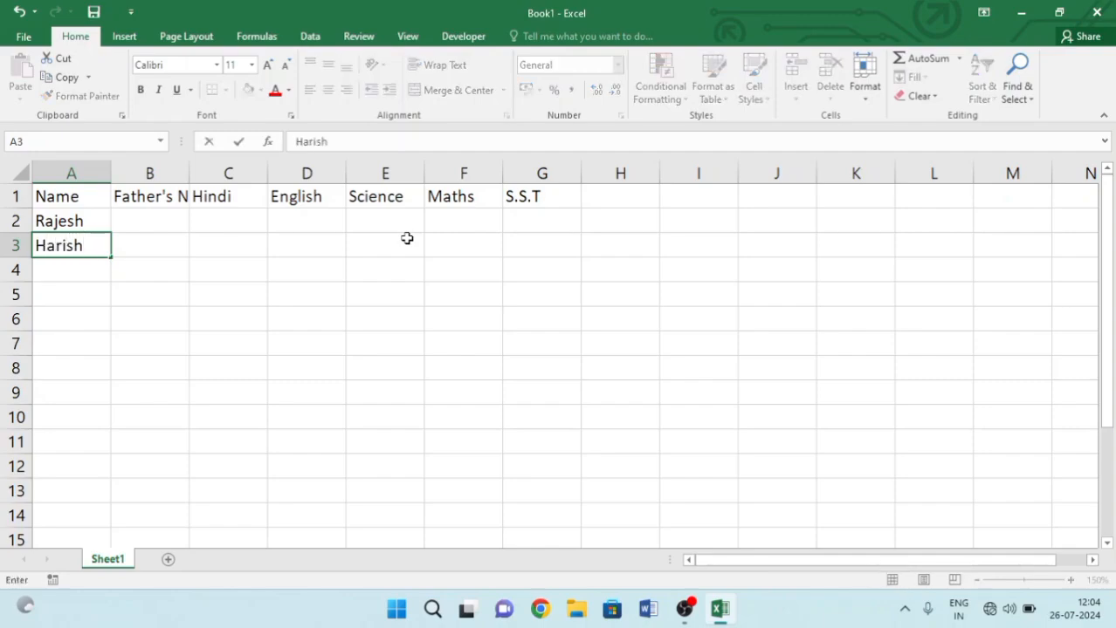
{"action": "key", "text": "Tab"}
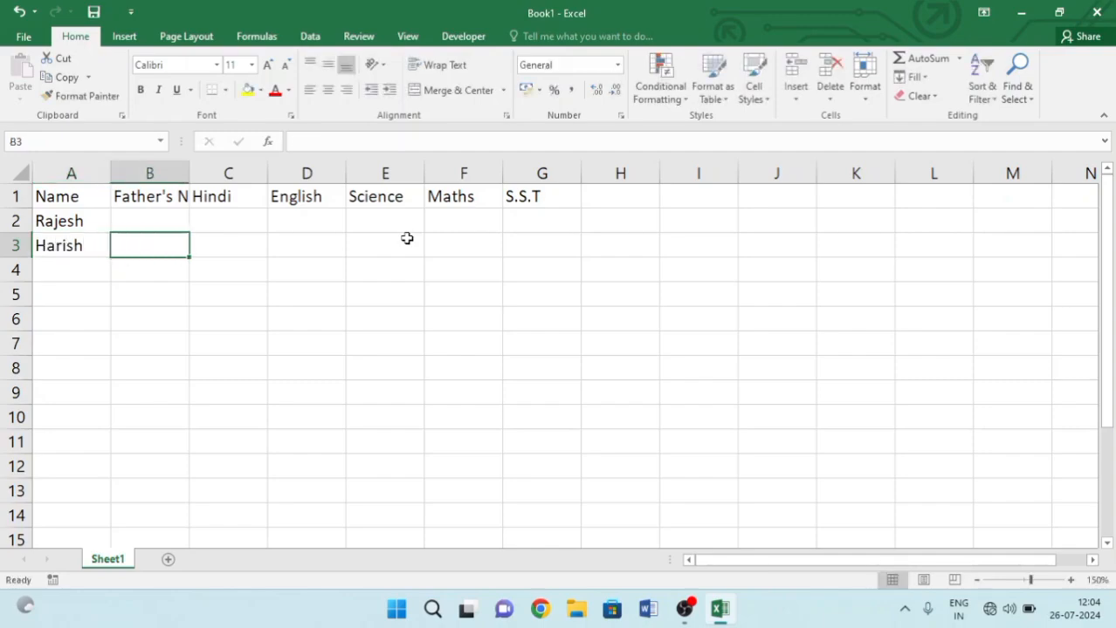
{"action": "key", "text": "Return"}
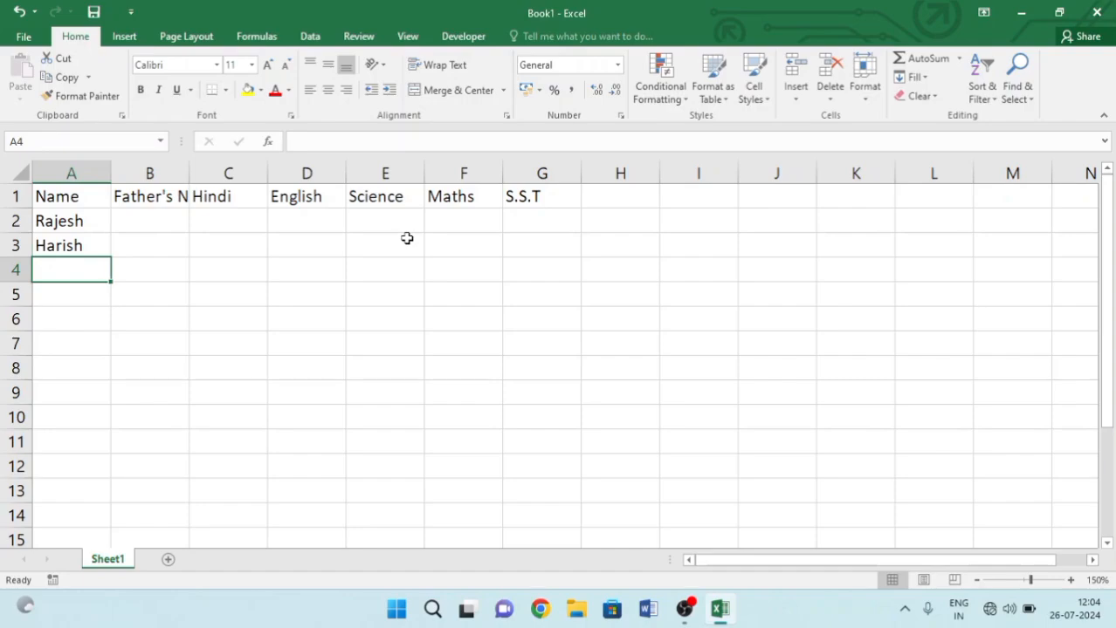
{"action": "type", "text": "Kamal"}
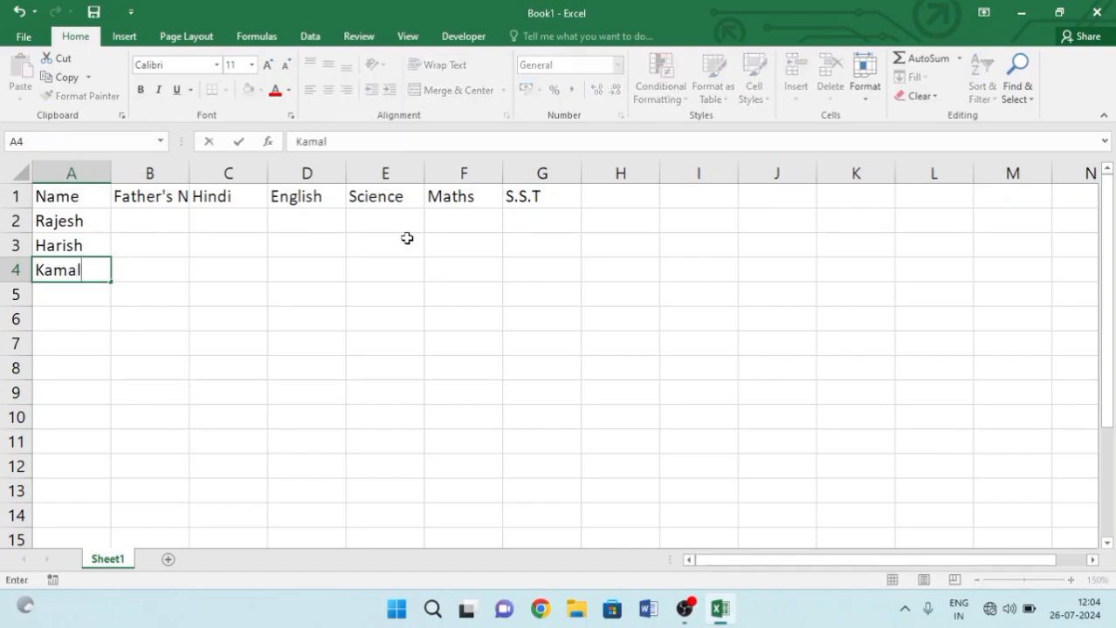
{"action": "key", "text": "Return"}
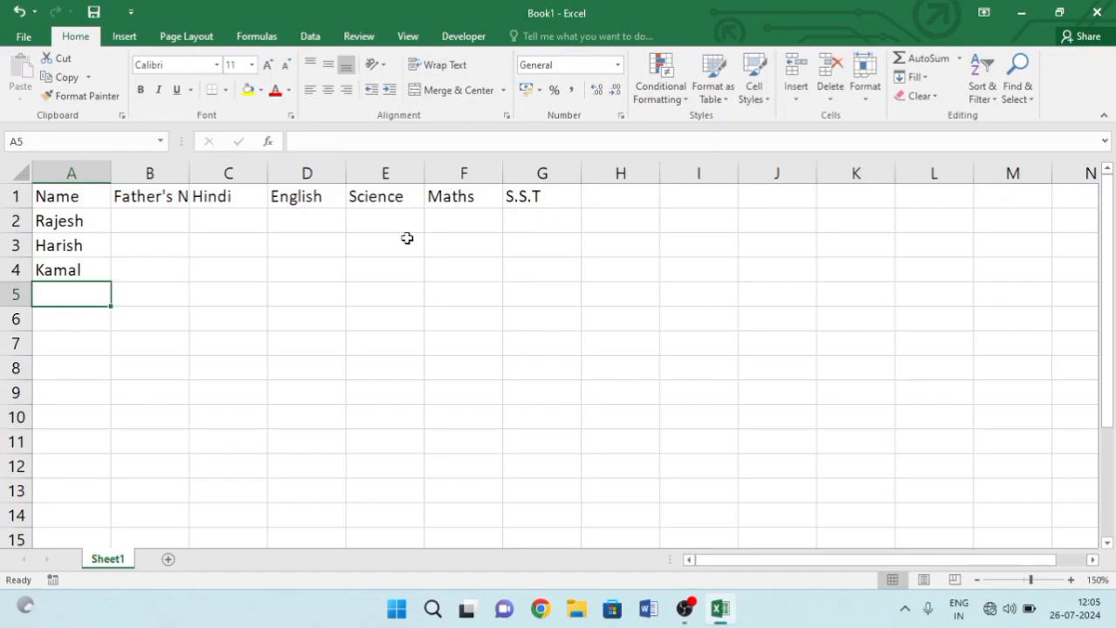
{"action": "type", "text": "Rohit"}
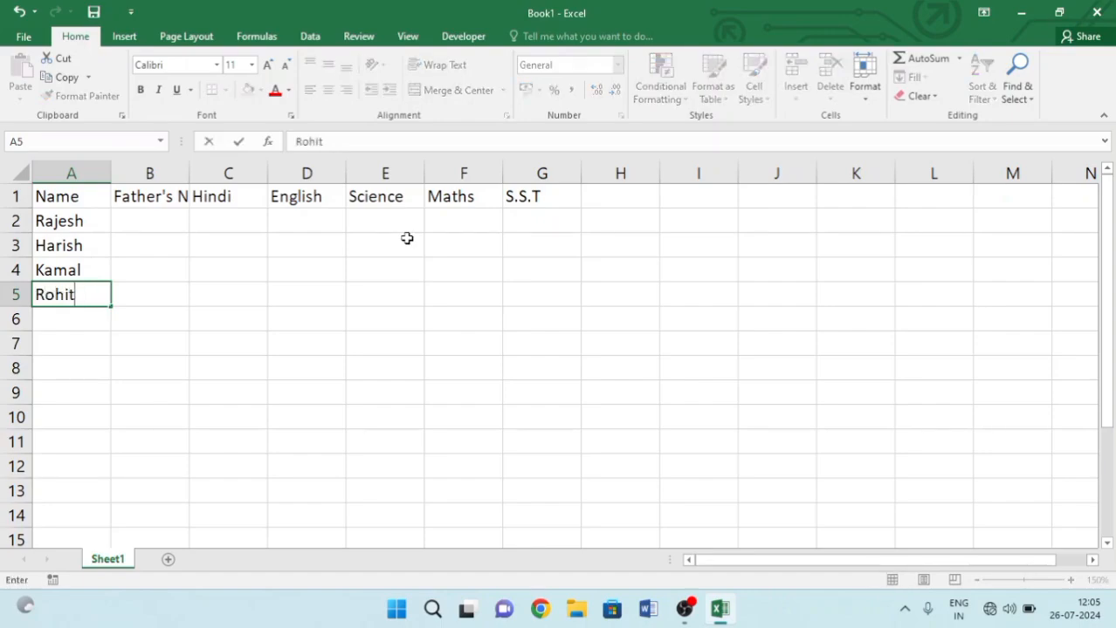
{"action": "key", "text": "Return"}
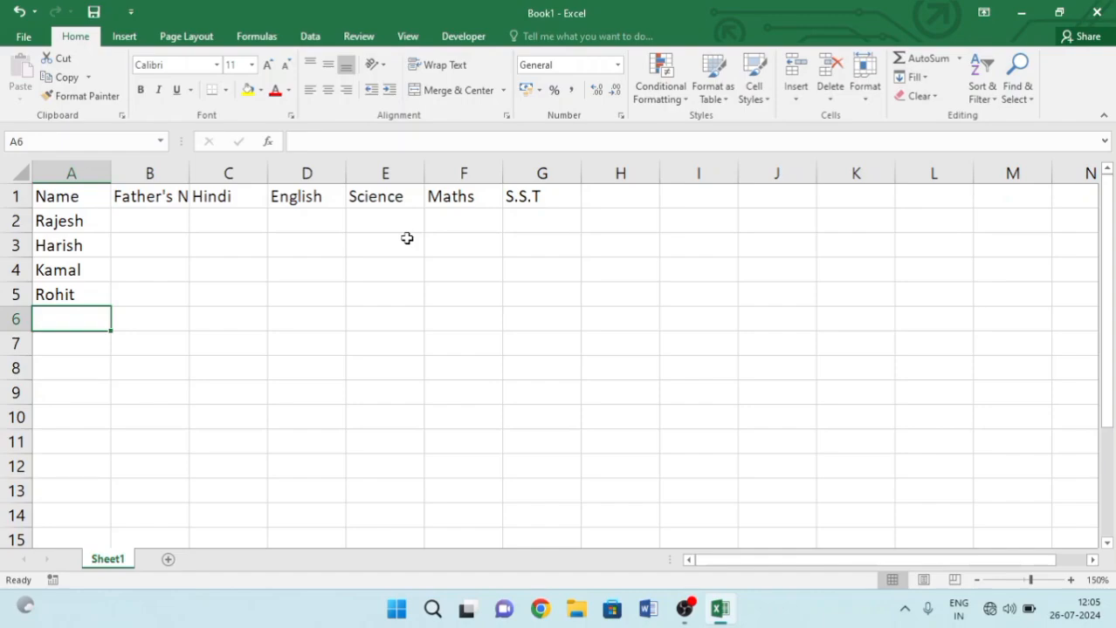
{"action": "type", "text": "Aman"}
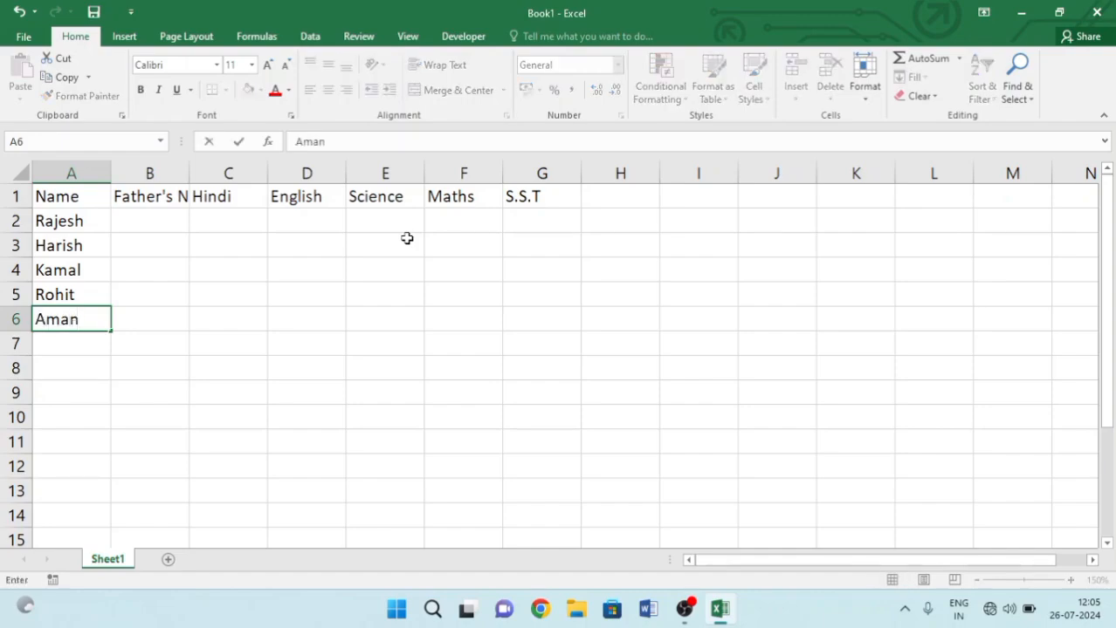
{"action": "key", "text": "Return"}
- Enter the fathers' full names for the first three students in cells B2 to B4
{"action": "key", "text": "Right"}
{"action": "key", "text": "Up"}
{"action": "key", "text": "Up"}
{"action": "key", "text": "Up"}
{"action": "key", "text": "Up"}
{"action": "key", "text": "Up"}
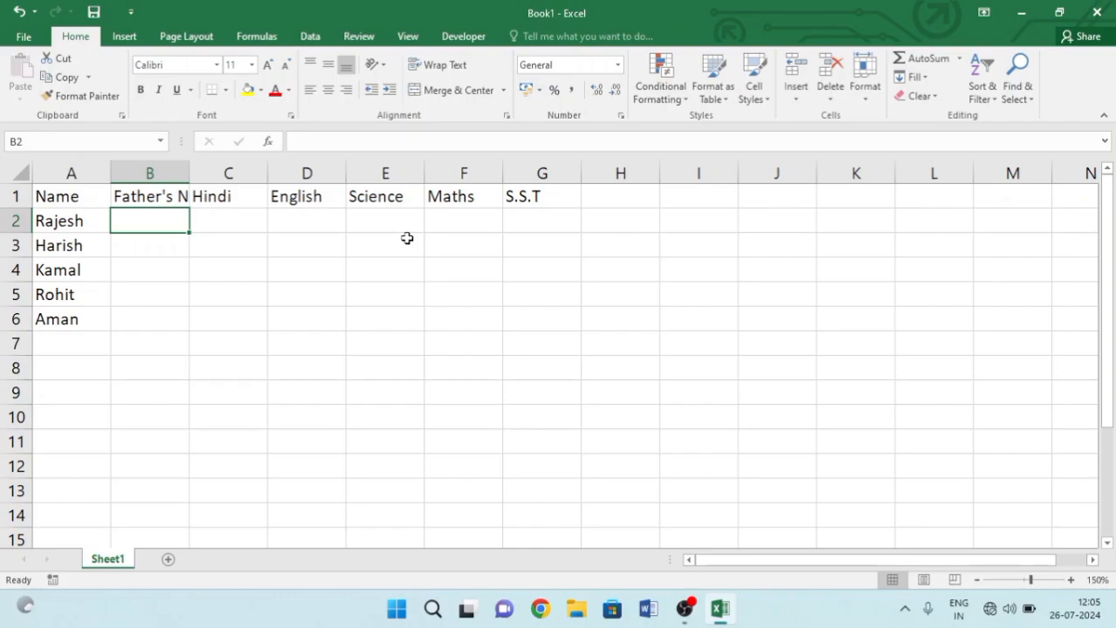
{"action": "type", "text": "Amit Singh"}
{"action": "key", "text": "Return"}
{"action": "type", "text": "Gopal Mehta"}
{"action": "key", "text": "Return"}
{"action": "type", "text": "Sanjay Singh"}
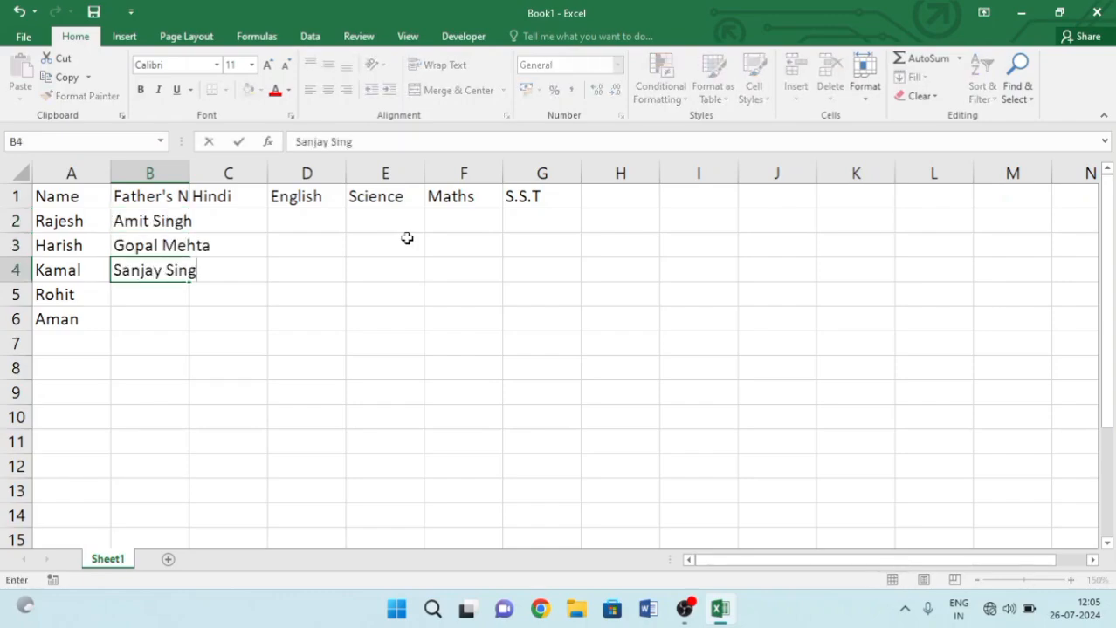
{"action": "key", "text": "Return"}
- Enter the last two fathers' full names in cells B5 and B6 and widen column B to fit its contents
{"action": "type", "text": "Karan Singh"}
{"action": "key", "text": "Return"}
{"action": "type", "text": "Naryan Gupta"}
{"action": "key", "text": "Return"}
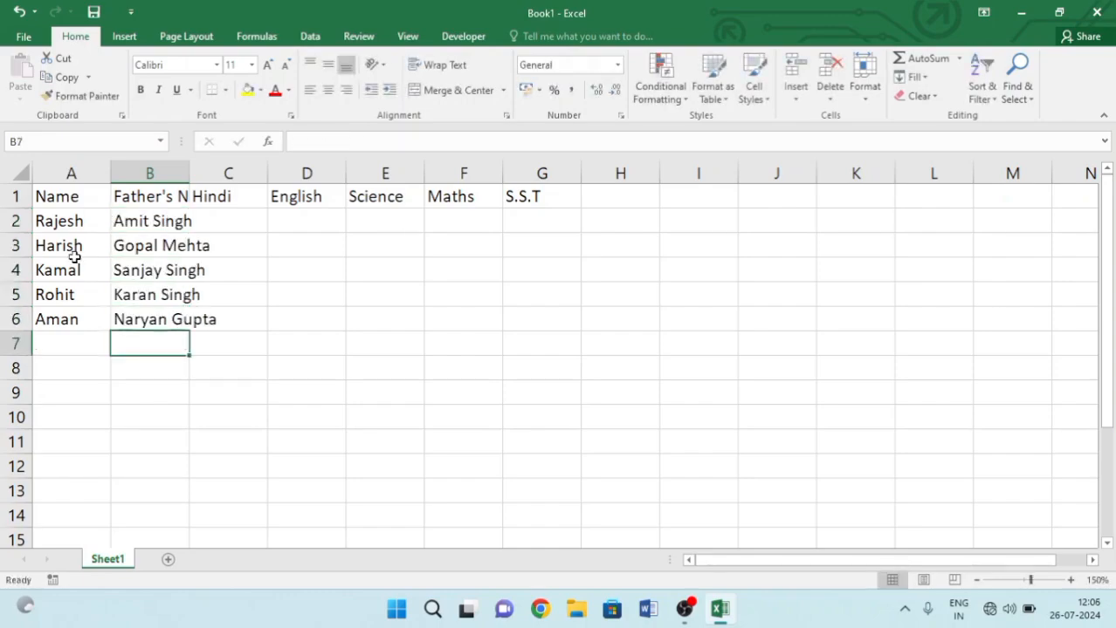
{"action": "double_click", "coordinate": [189, 179]}
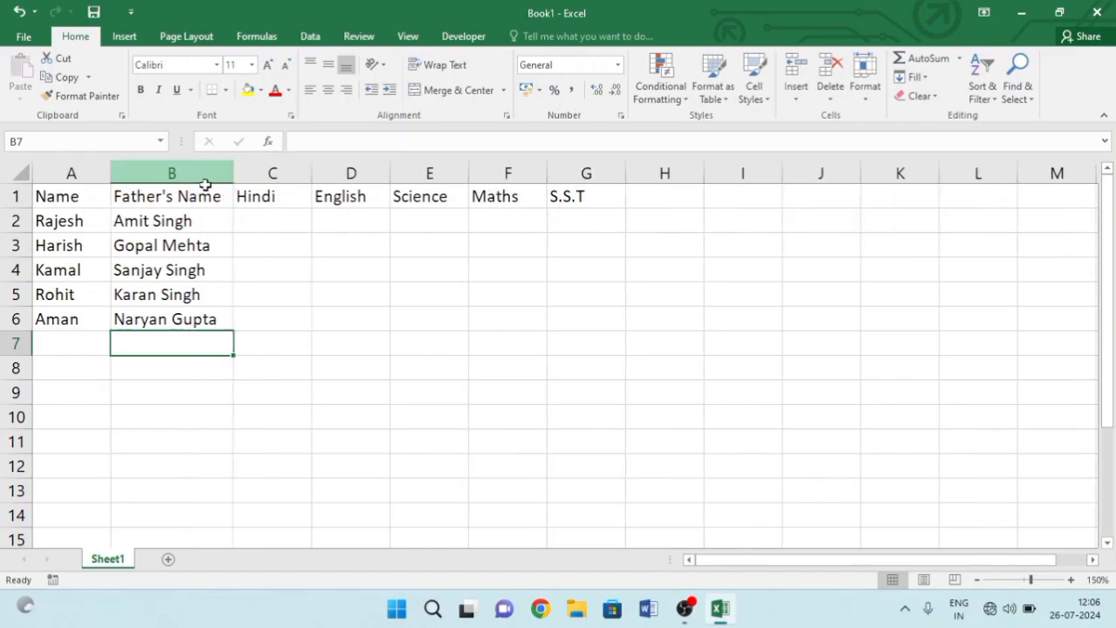
{"action": "left_click", "coordinate": [251, 212]}
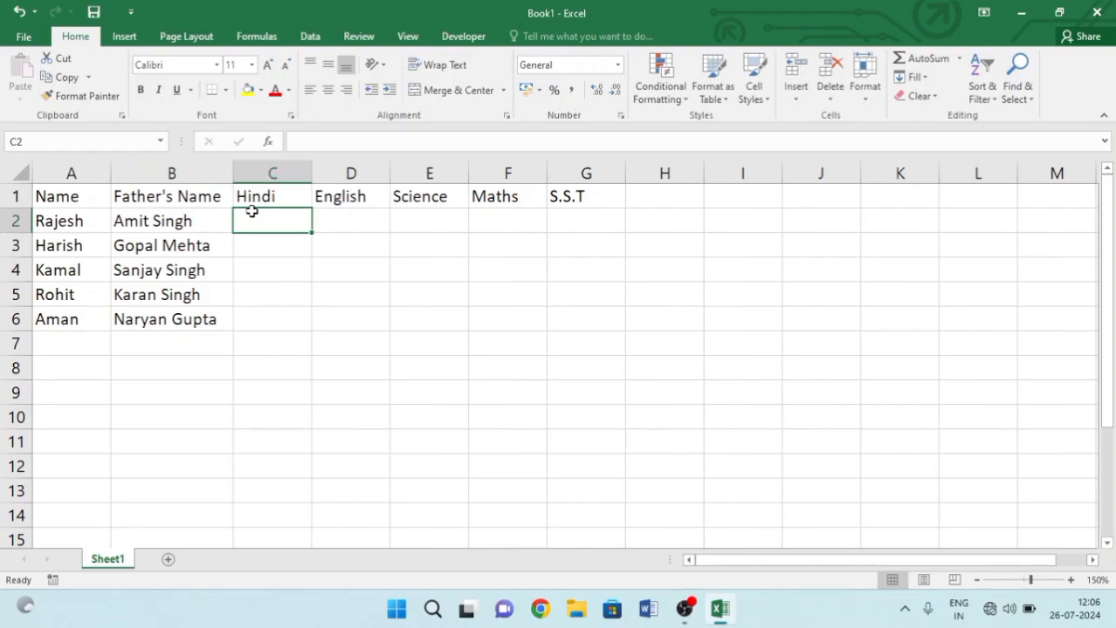
- Enter the Hindi marks 85, 85 and 95 for the first three students in cells C2 to C4
{"action": "type", "text": "85"}
{"action": "key", "text": "Return"}
{"action": "type", "text": "85"}
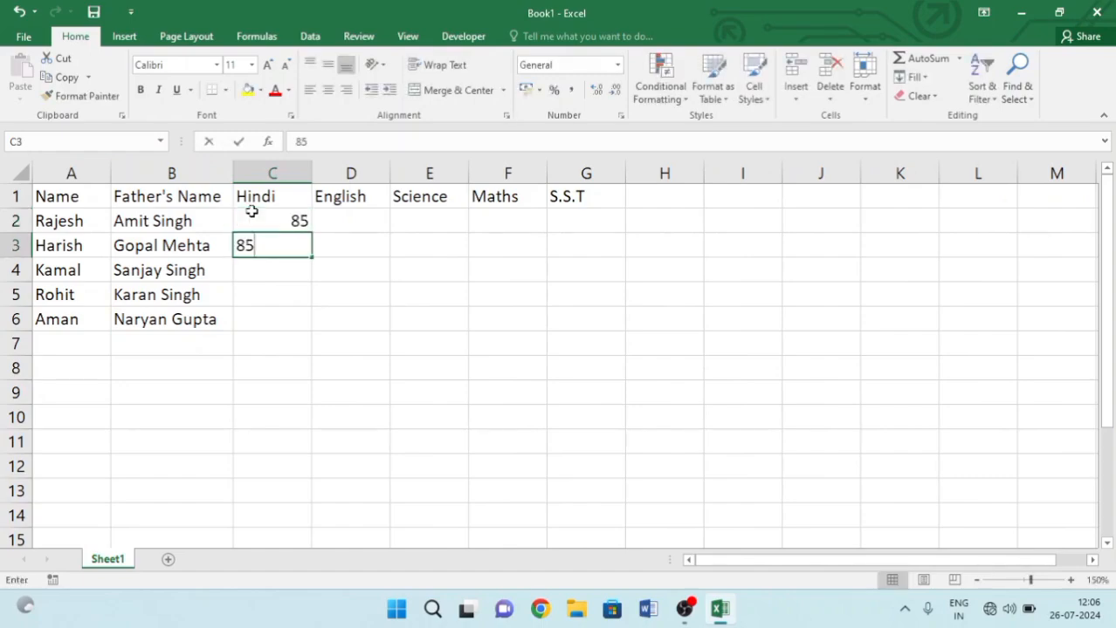
{"action": "key", "text": "Return"}
{"action": "type", "text": "95"}
{"action": "key", "text": "Return"}
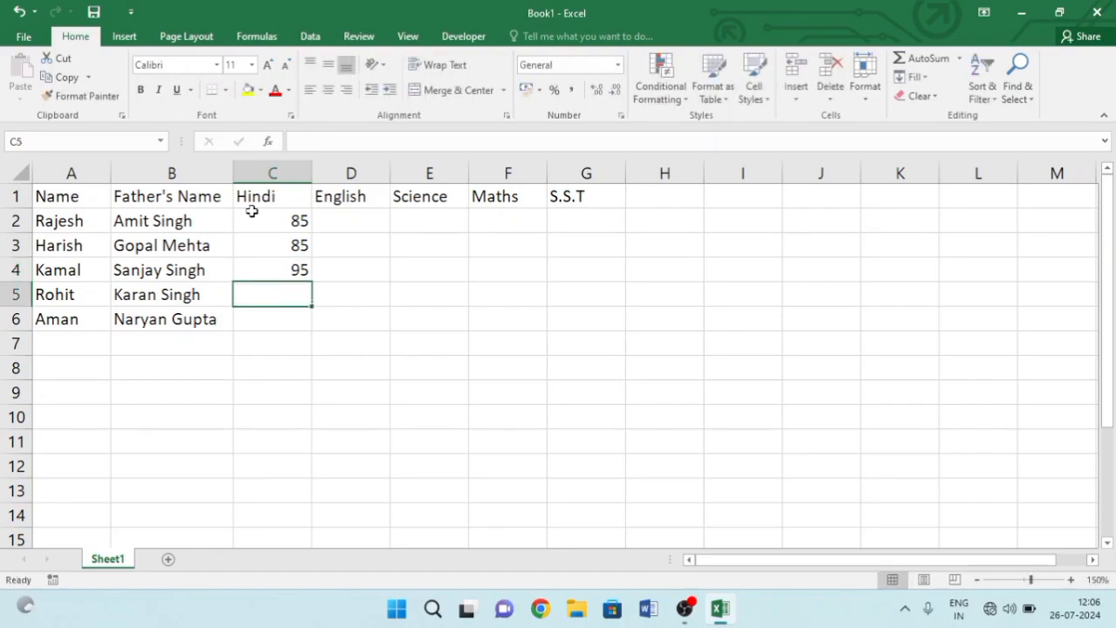
- Enter the Hindi marks 78 and 61 for the last two students in cells C5 and C6
{"action": "type", "text": "78"}
{"action": "key", "text": "Return"}
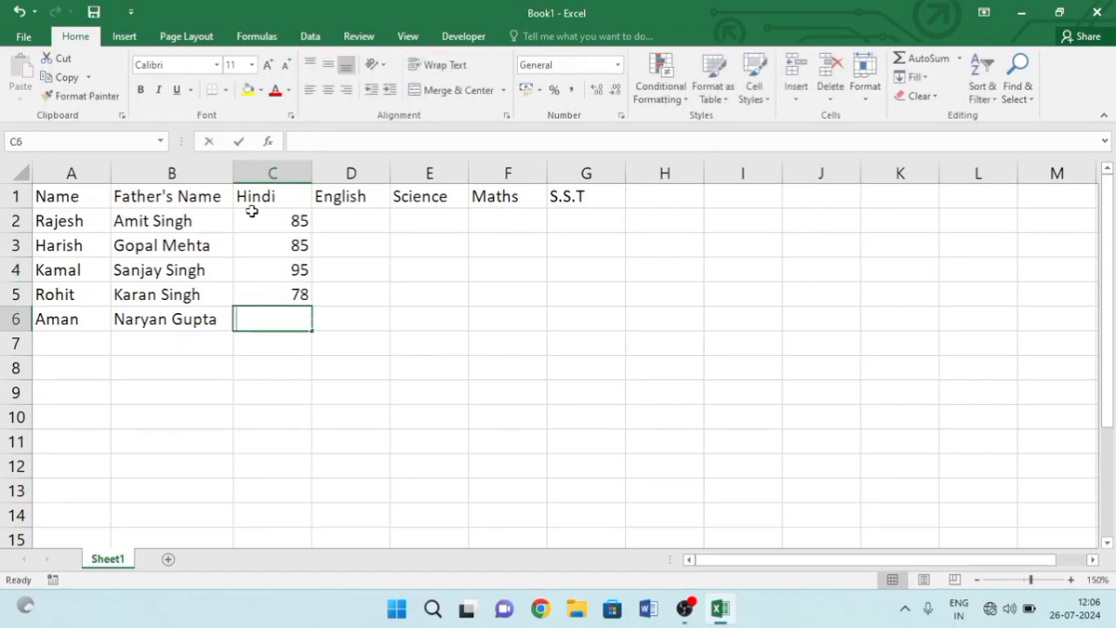
{"action": "type", "text": "12"}
{"action": "key", "text": "BackSpace"}
{"action": "key", "text": "BackSpace"}
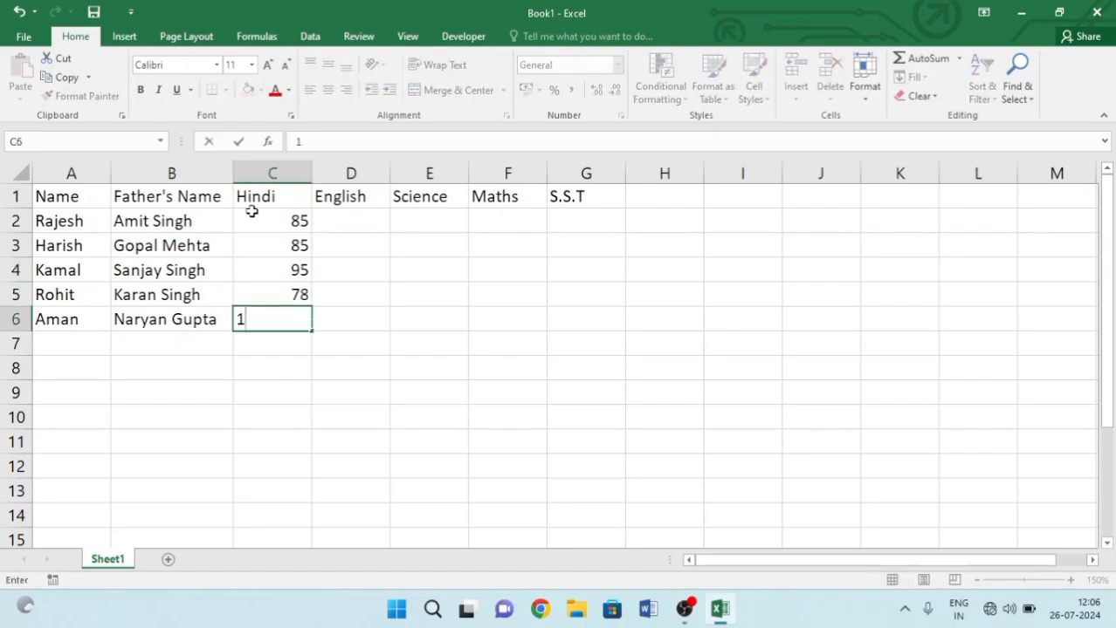
{"action": "type", "text": "61"}
{"action": "key", "text": "Return"}
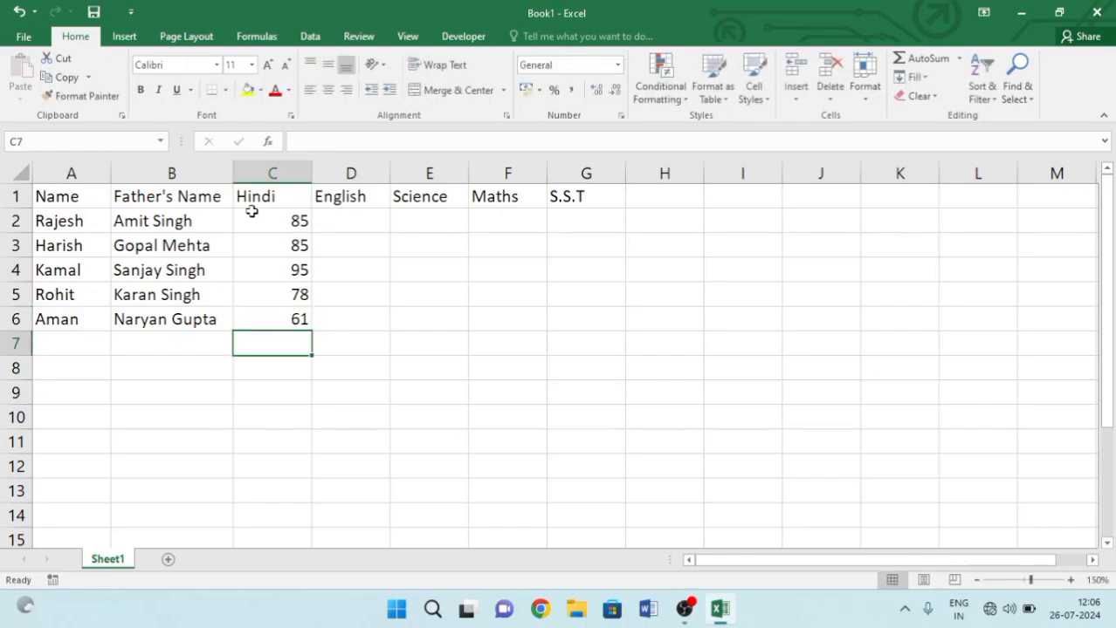
- Enter the first student's English mark, 59, in cell D2
{"action": "key", "text": "Right"}
{"action": "key", "text": "Up"}
{"action": "key", "text": "Up"}
{"action": "key", "text": "Up"}
{"action": "key", "text": "Up"}
{"action": "key", "text": "Up"}
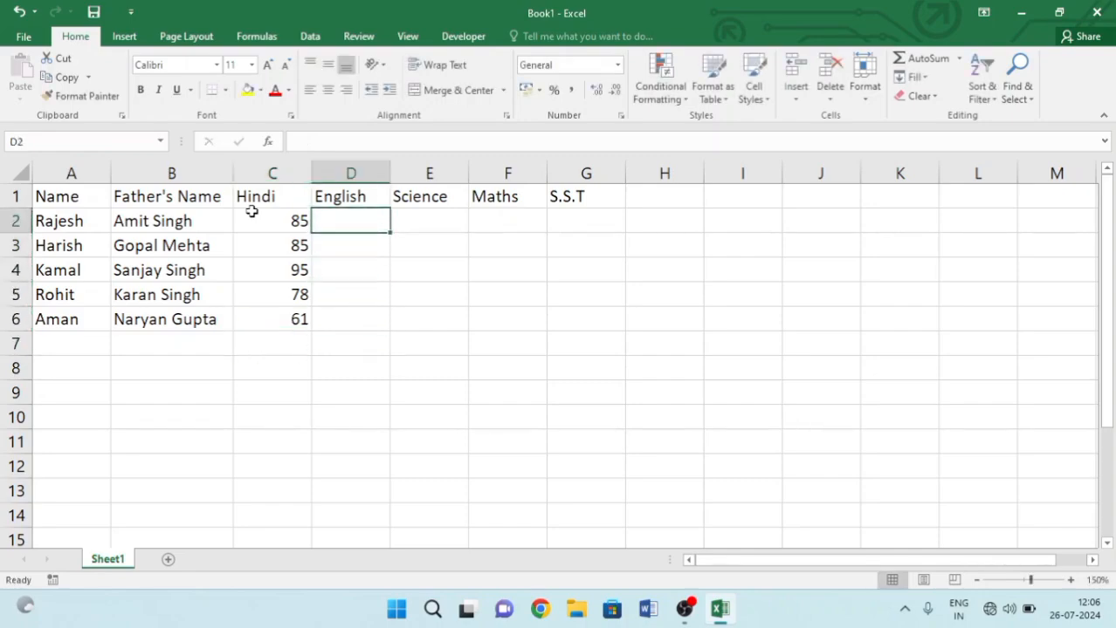
{"action": "type", "text": "51"}
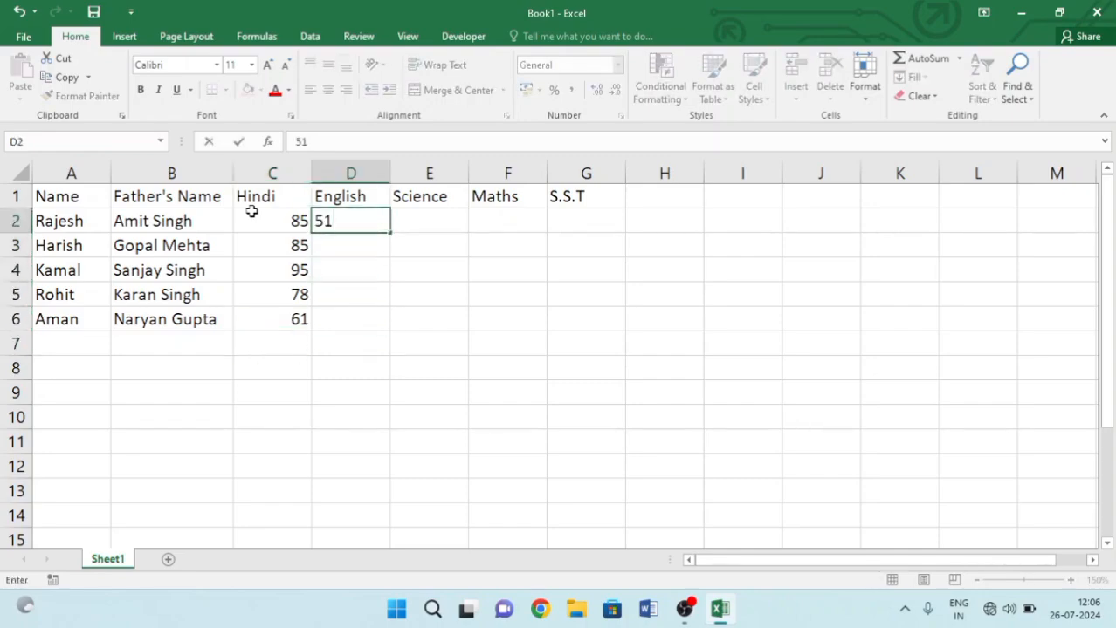
{"action": "key", "text": "BackSpace"}
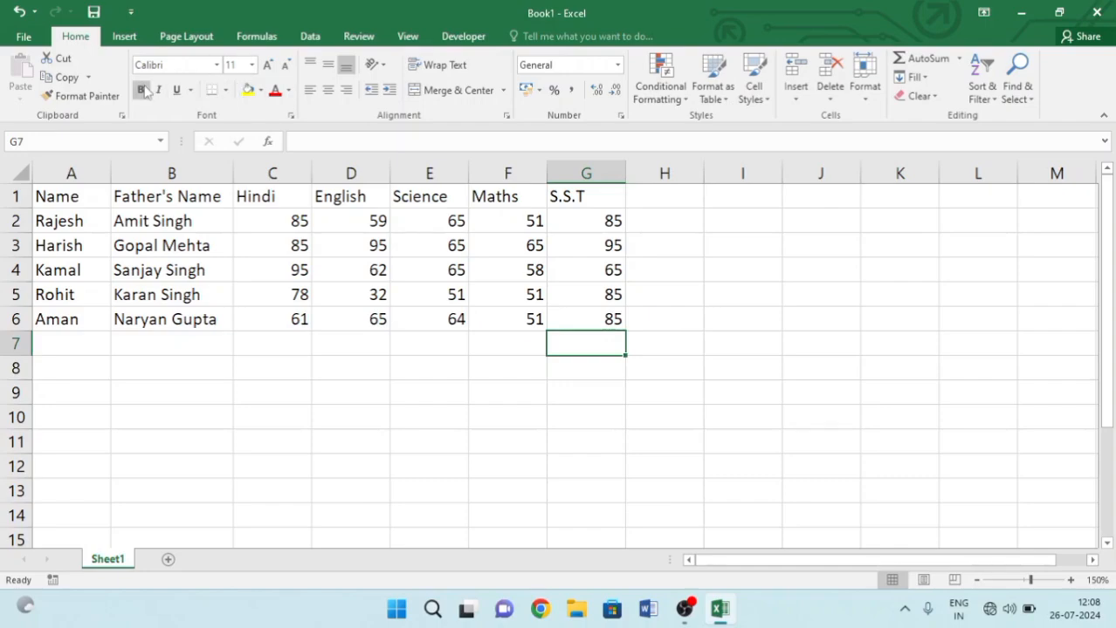
- Make the column headings in A1:G1 bold
{"action": "left_click_drag", "start_coordinate": [58, 190], "coordinate": [587, 193]}
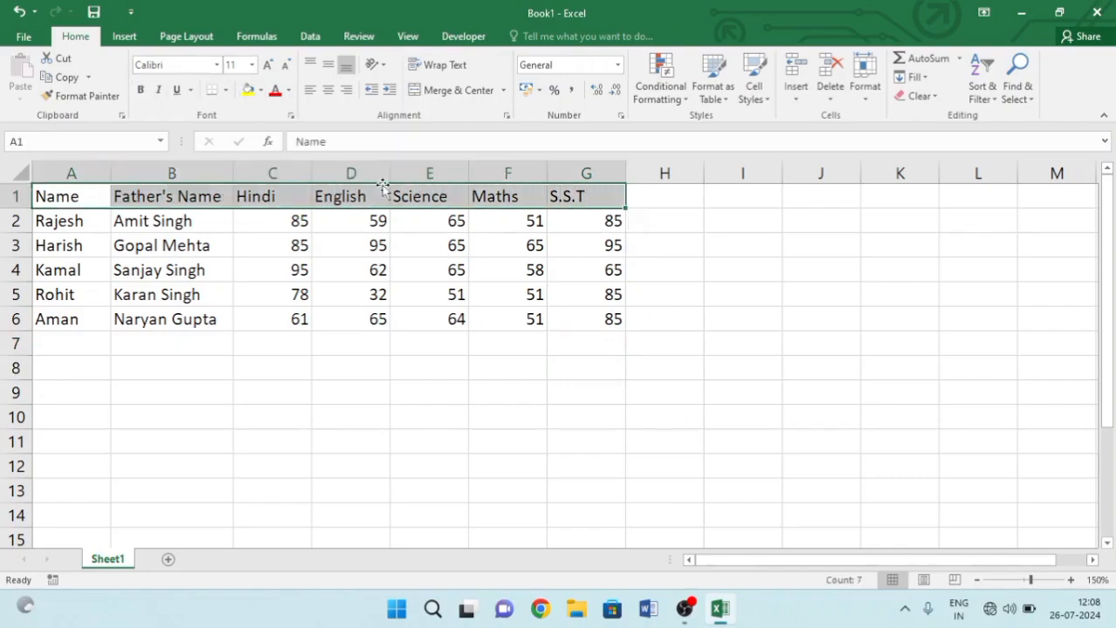
{"action": "left_click", "coordinate": [145, 96]}
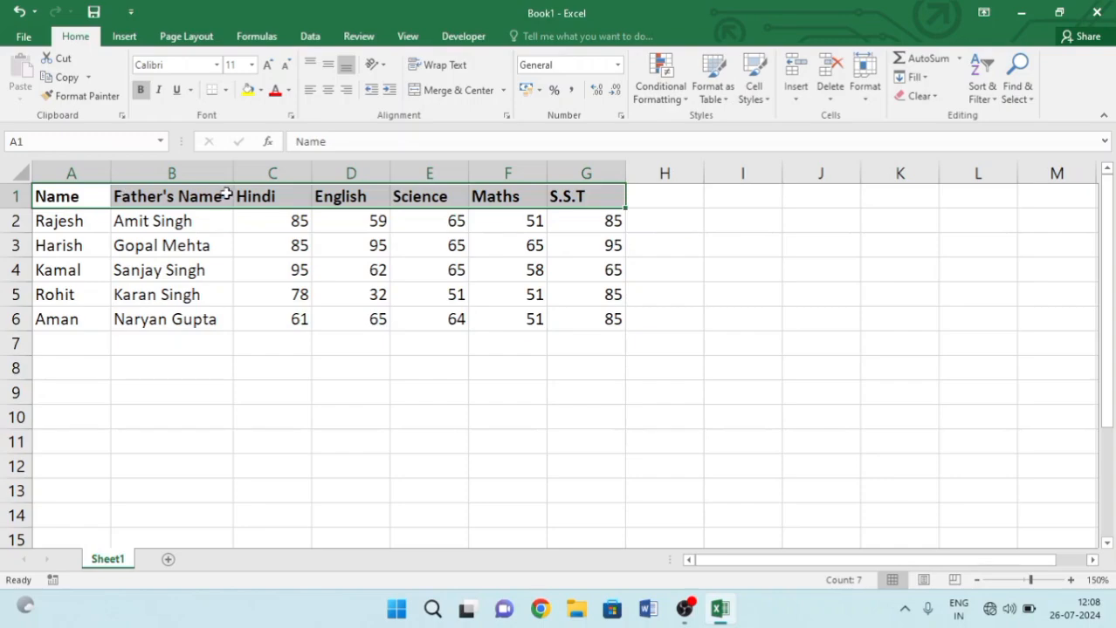
- Try italic and underline on the headings in A1:G1 and remove both formats again
{"action": "left_click", "coordinate": [159, 90]}
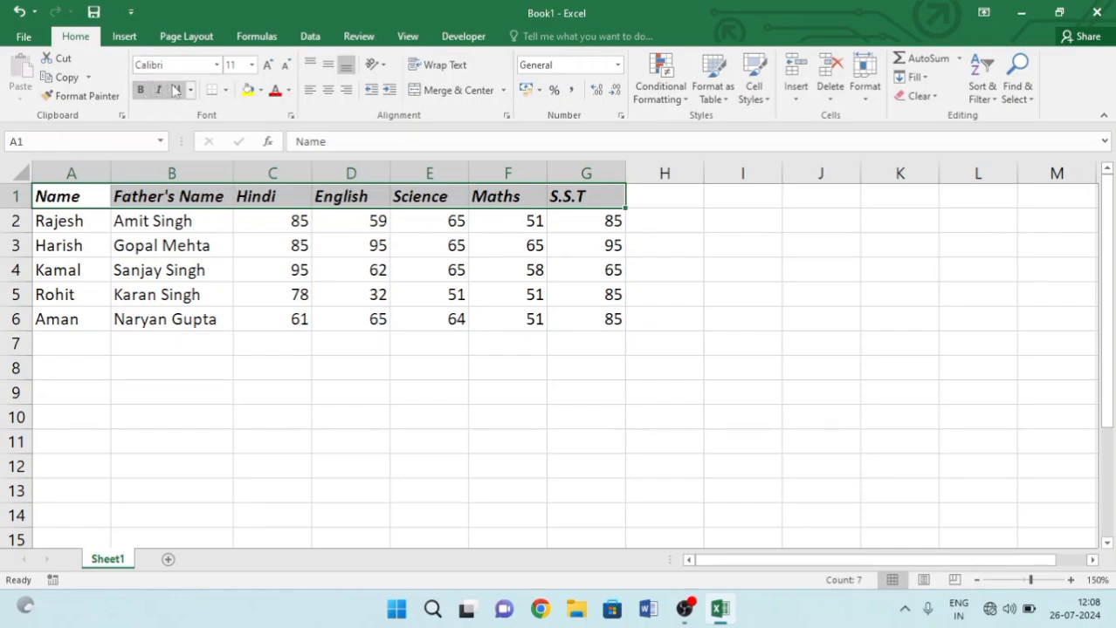
{"action": "left_click", "coordinate": [176, 90]}
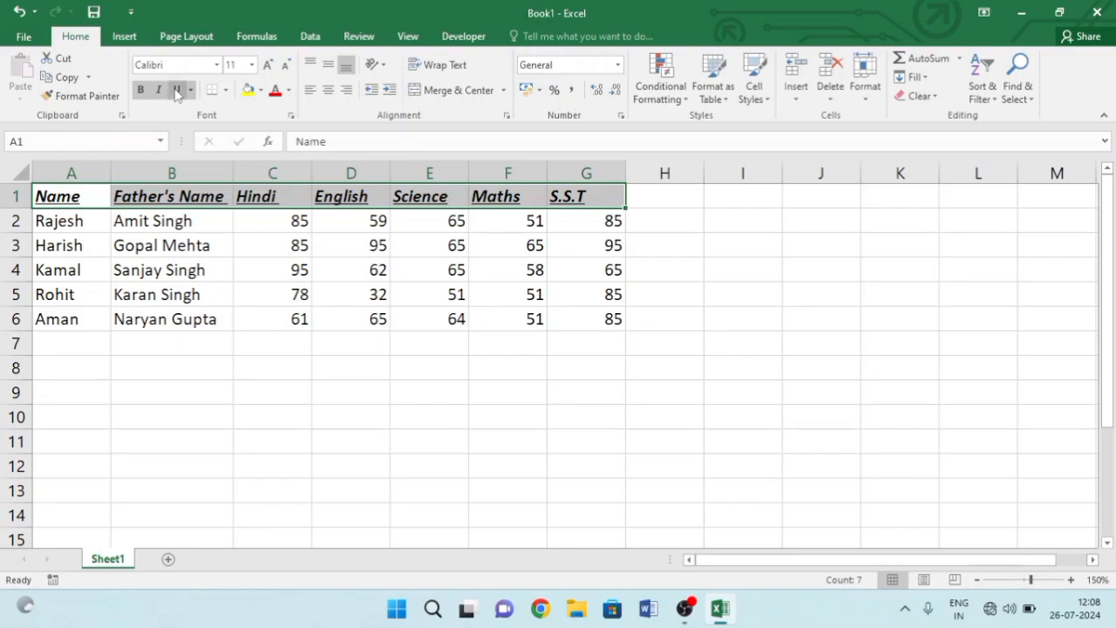
{"action": "left_click", "coordinate": [174, 91]}
{"action": "left_click", "coordinate": [158, 91]}
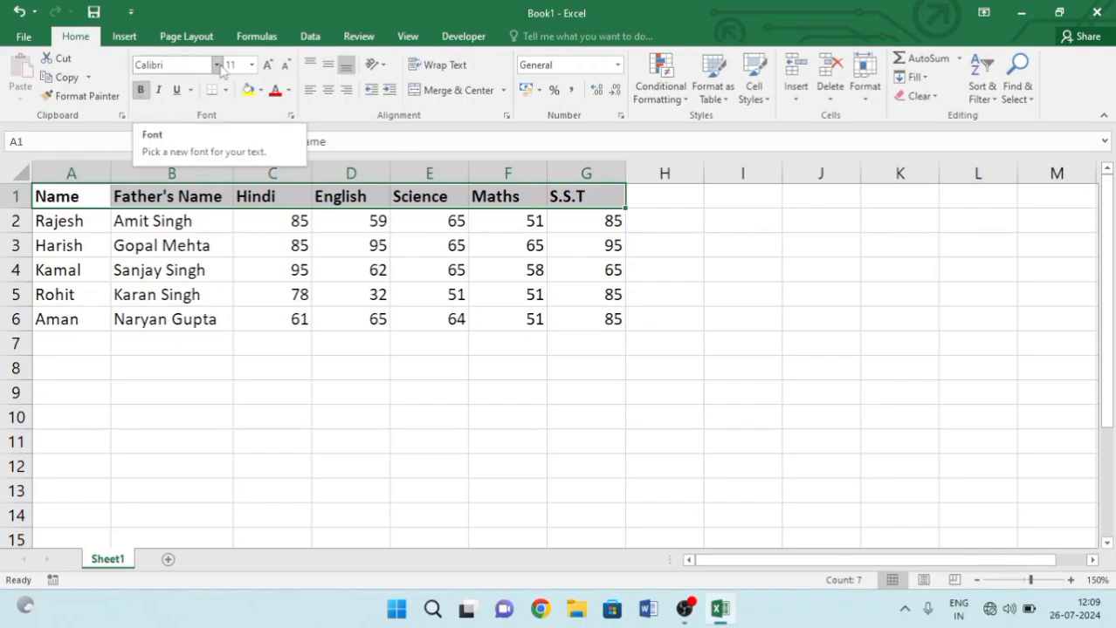
- Set the font of the headings in A1:G1 to Calibri Light and fill their cells with yellow
{"action": "left_click", "coordinate": [216, 64]}
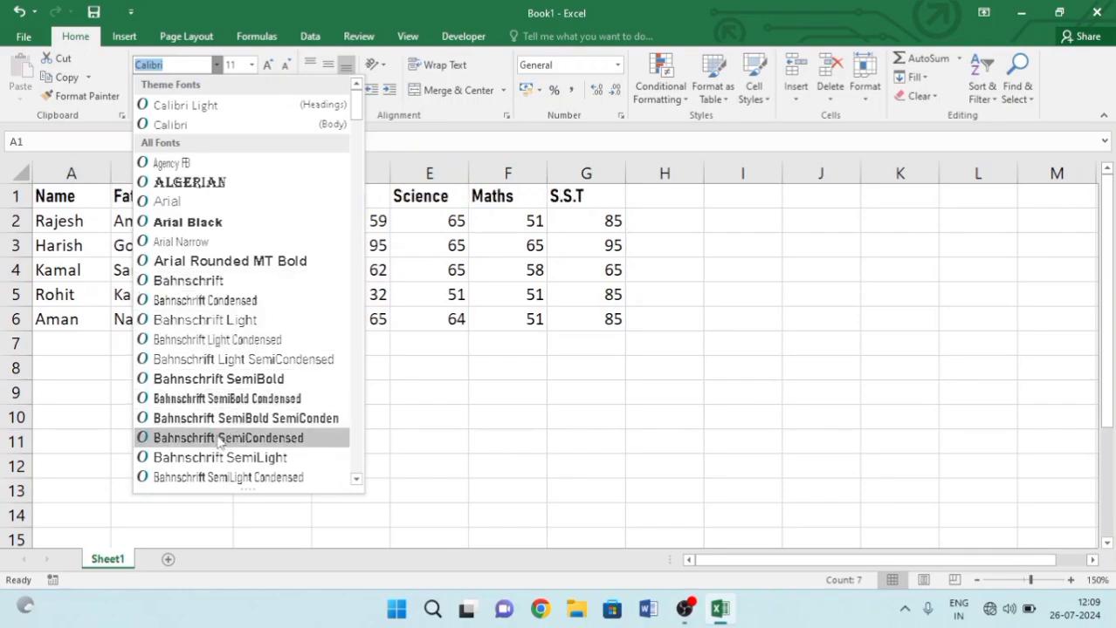
{"action": "scroll", "coordinate": [227, 411], "scroll_direction": "down", "scroll_amount": 8}
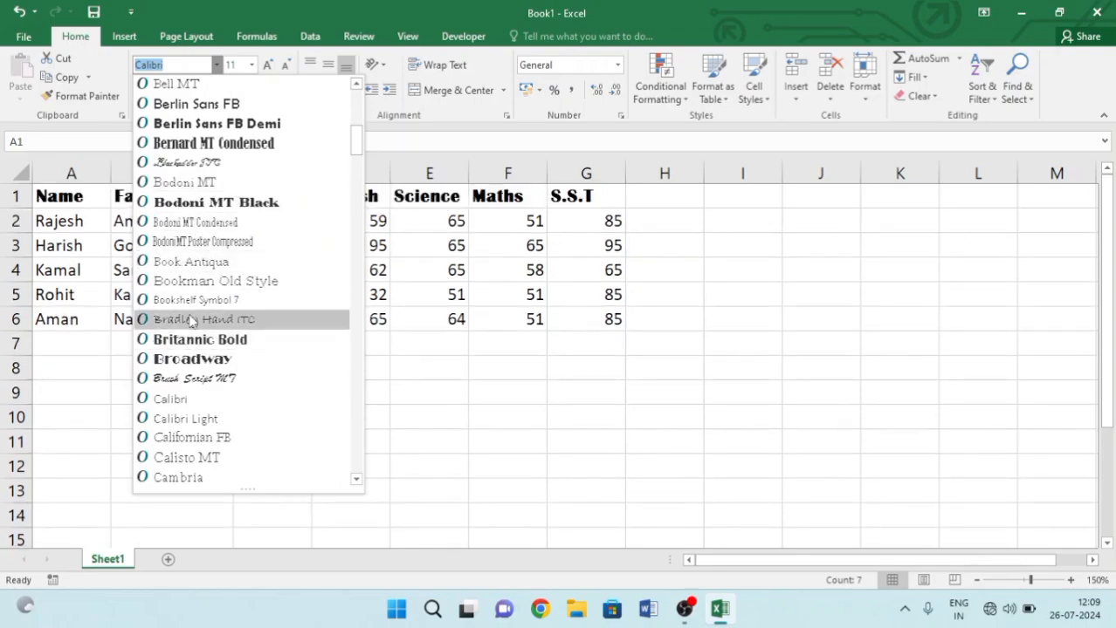
{"action": "scroll", "coordinate": [201, 166], "scroll_direction": "up", "scroll_amount": 9}
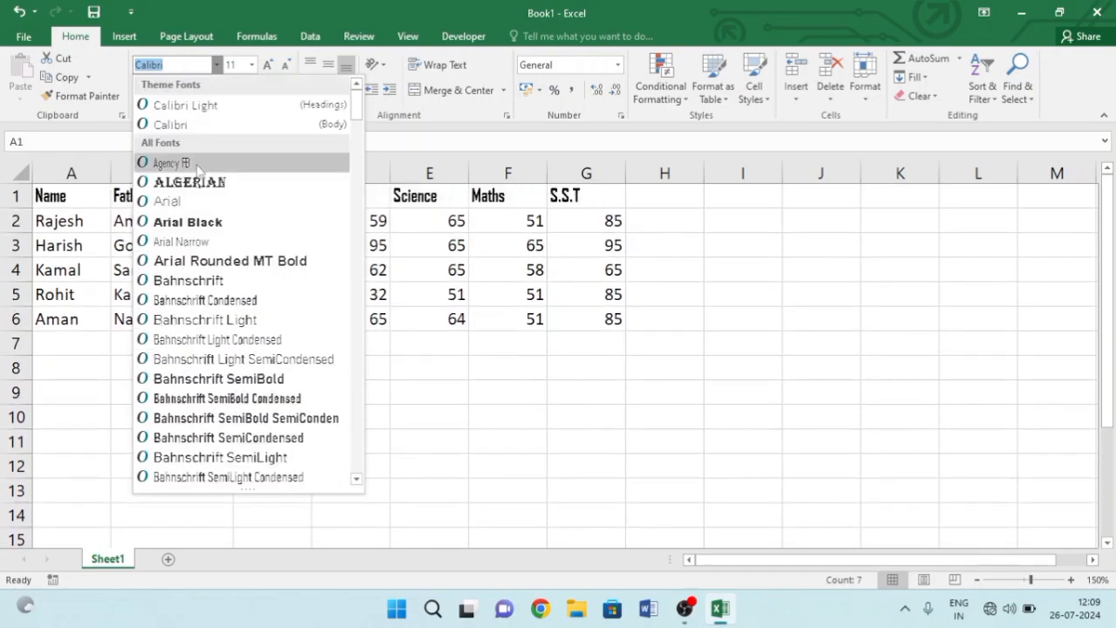
{"action": "left_click", "coordinate": [215, 106]}
{"action": "left_click", "coordinate": [462, 340]}
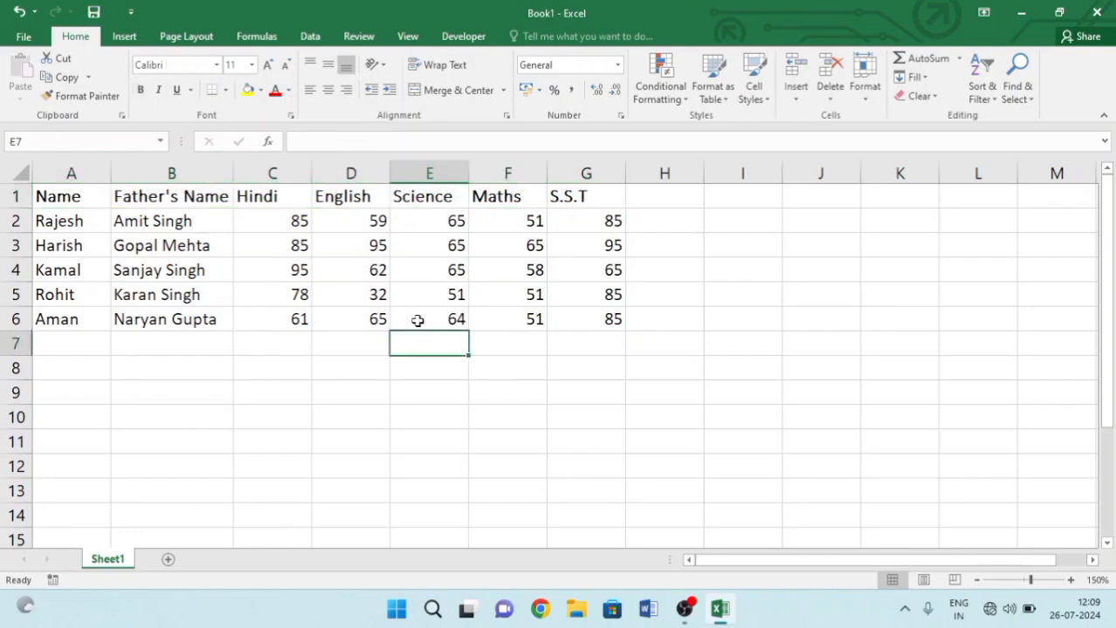
{"action": "left_click_drag", "start_coordinate": [63, 194], "coordinate": [570, 194]}
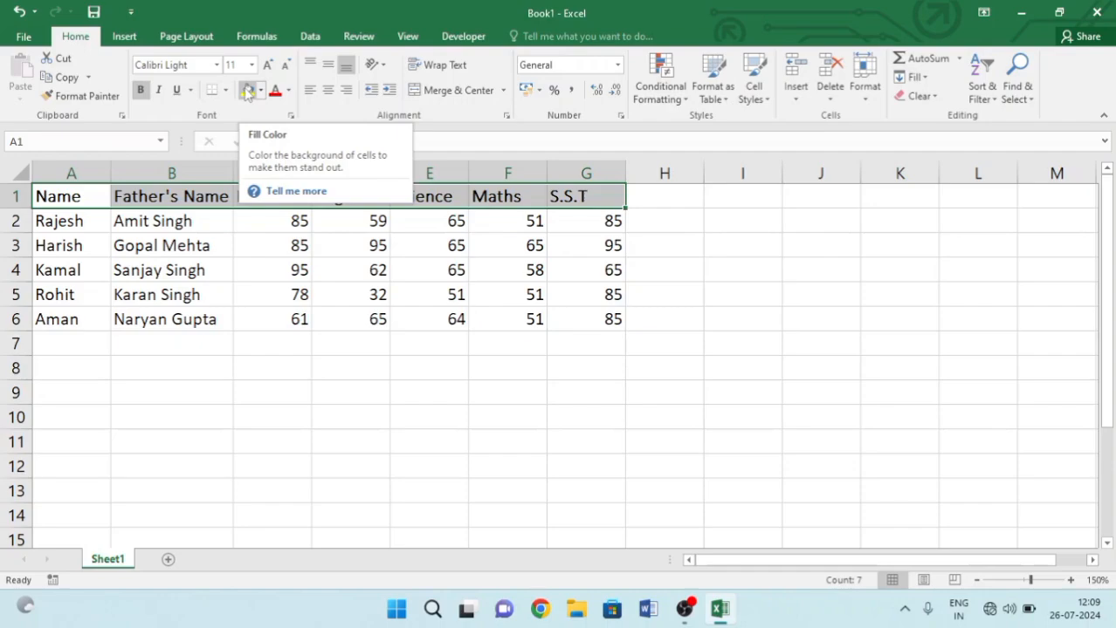
{"action": "left_click", "coordinate": [248, 91]}
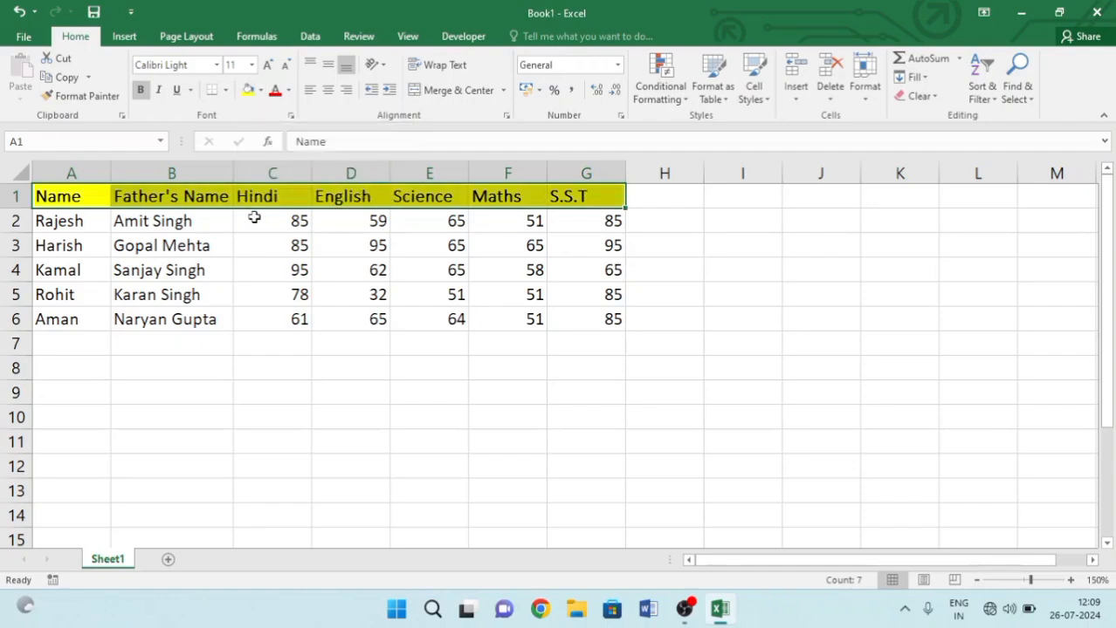
- Insert a blank row above the headings and merge and center cells A1 to G1 in it
{"action": "left_click", "coordinate": [18, 197]}
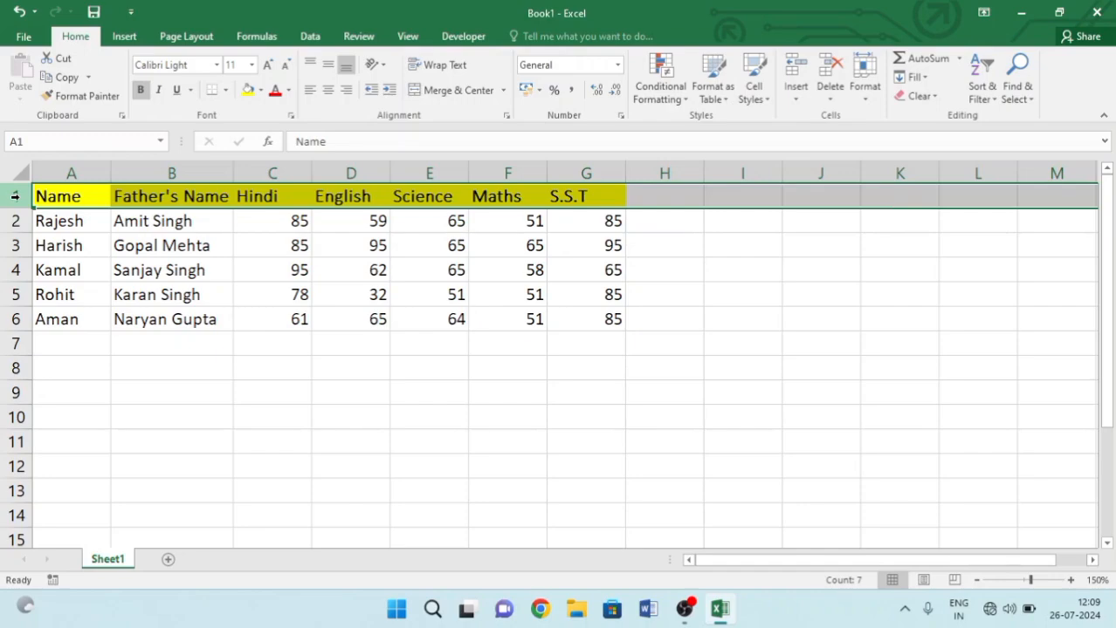
{"action": "right_click", "coordinate": [15, 196]}
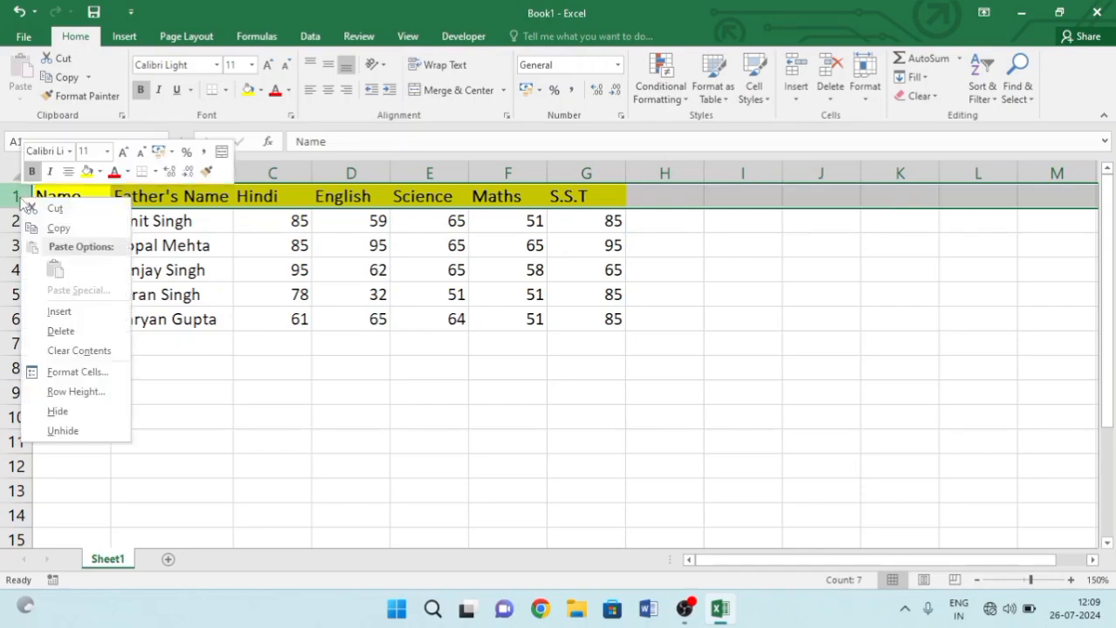
{"action": "left_click", "coordinate": [61, 313]}
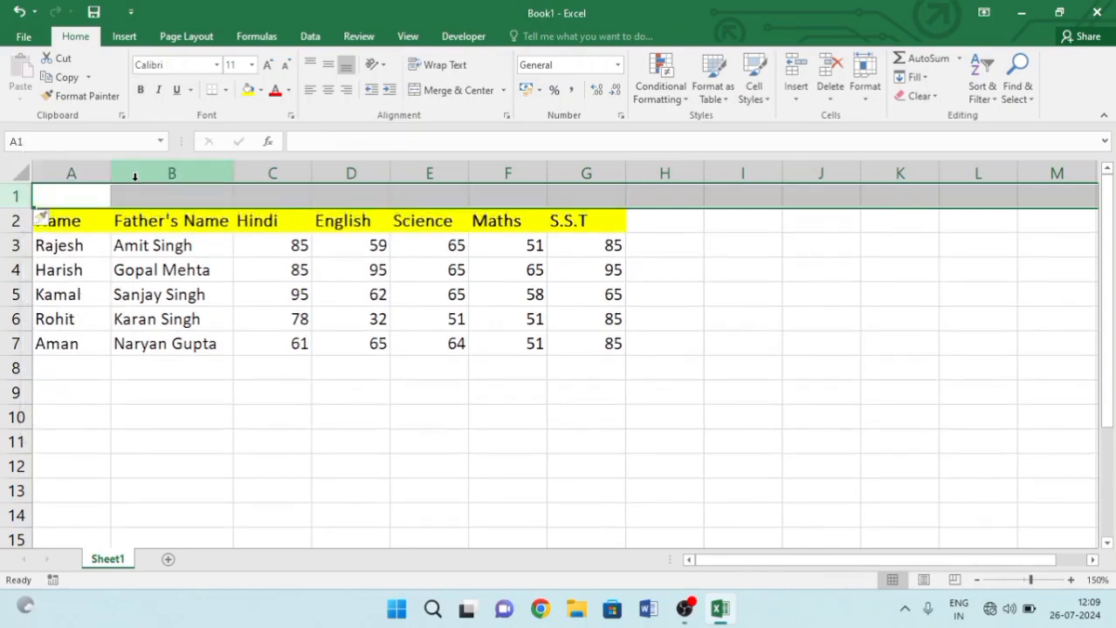
{"action": "left_click_drag", "start_coordinate": [68, 201], "coordinate": [566, 203]}
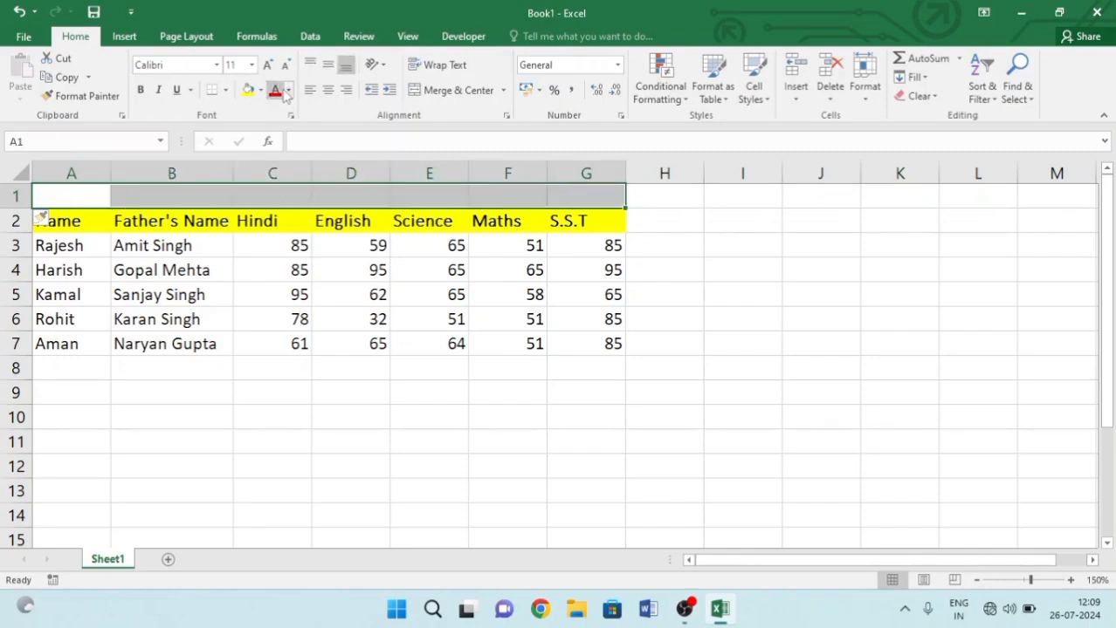
{"action": "left_click", "coordinate": [468, 94]}
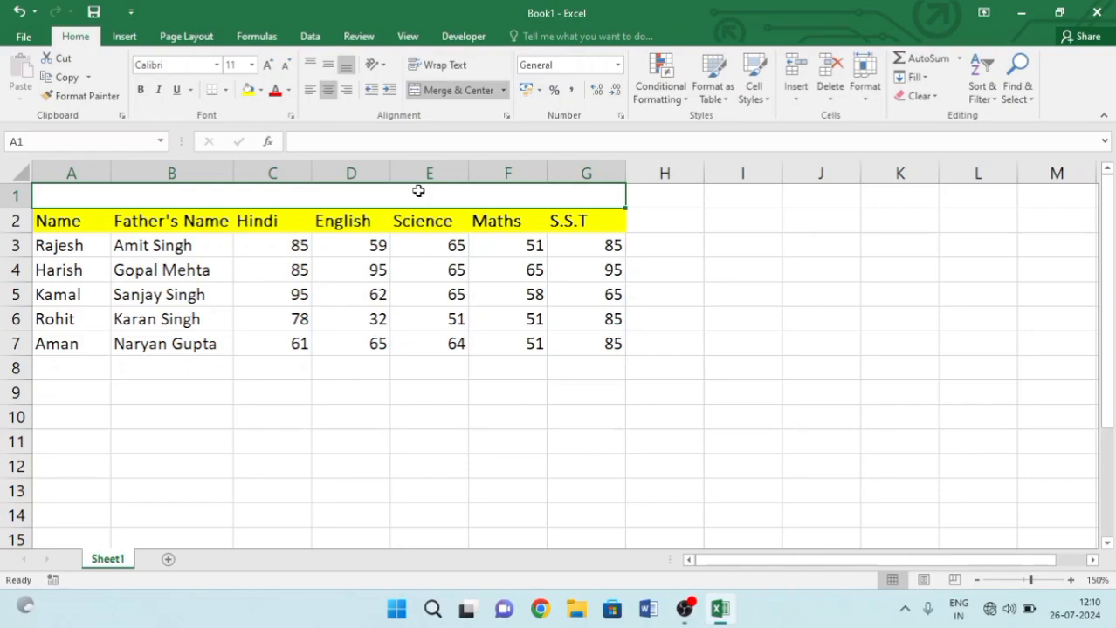
- Enter the title "Result" in the merged cell above the headings
{"action": "type", "text": "R"}
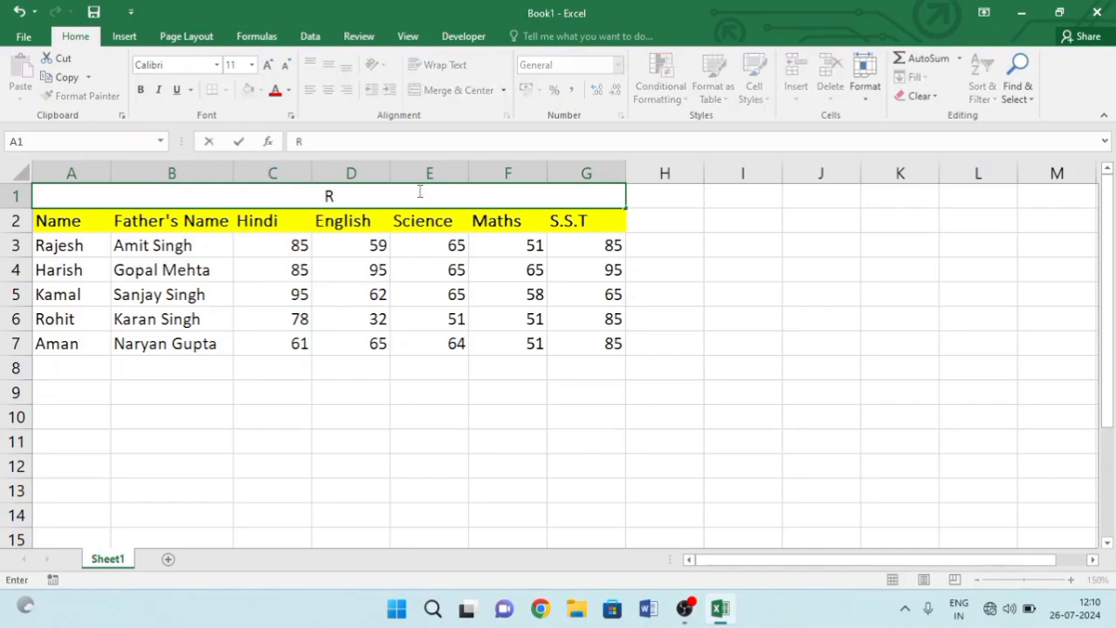
{"action": "type", "text": "esult"}
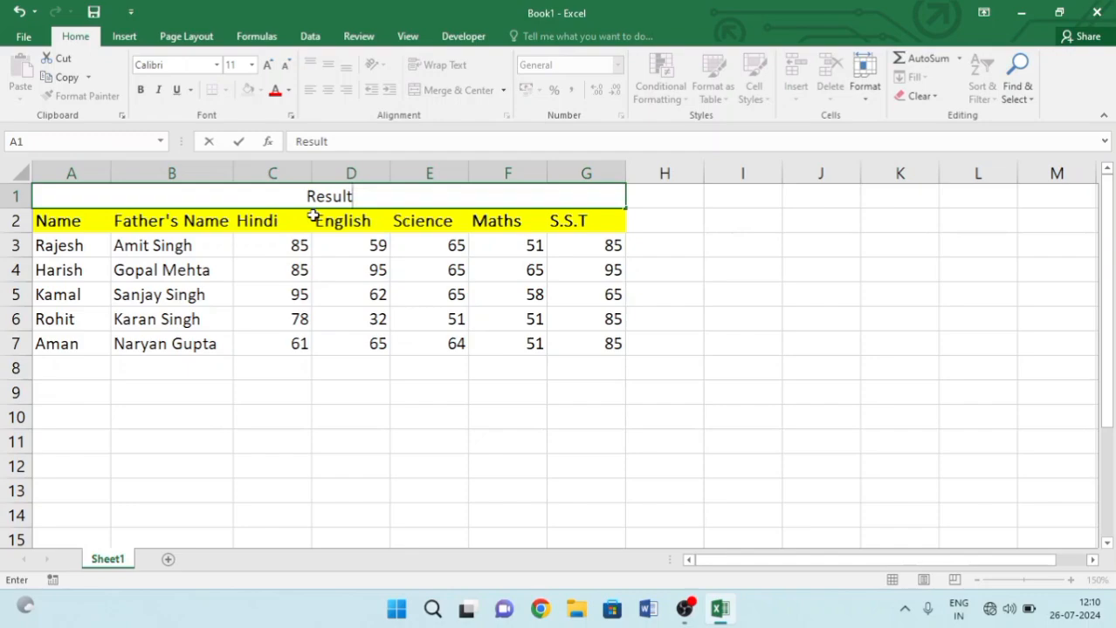
{"action": "key", "text": "Return"}
- Fill the merged "Result" title cell with standard light green and make its text white
{"action": "left_click", "coordinate": [170, 201]}
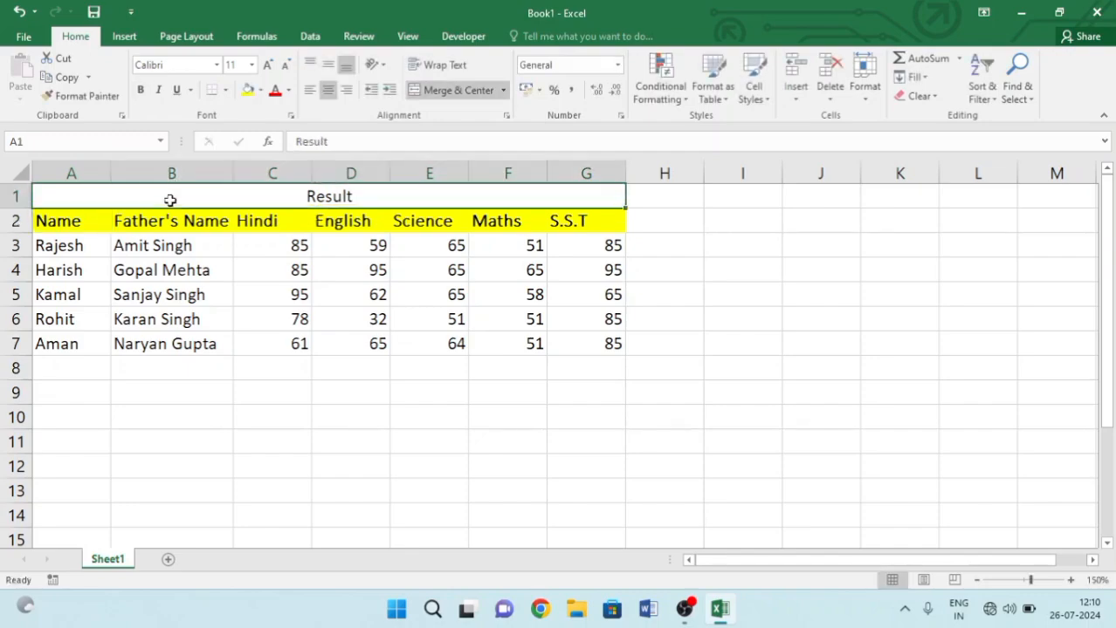
{"action": "left_click", "coordinate": [260, 90]}
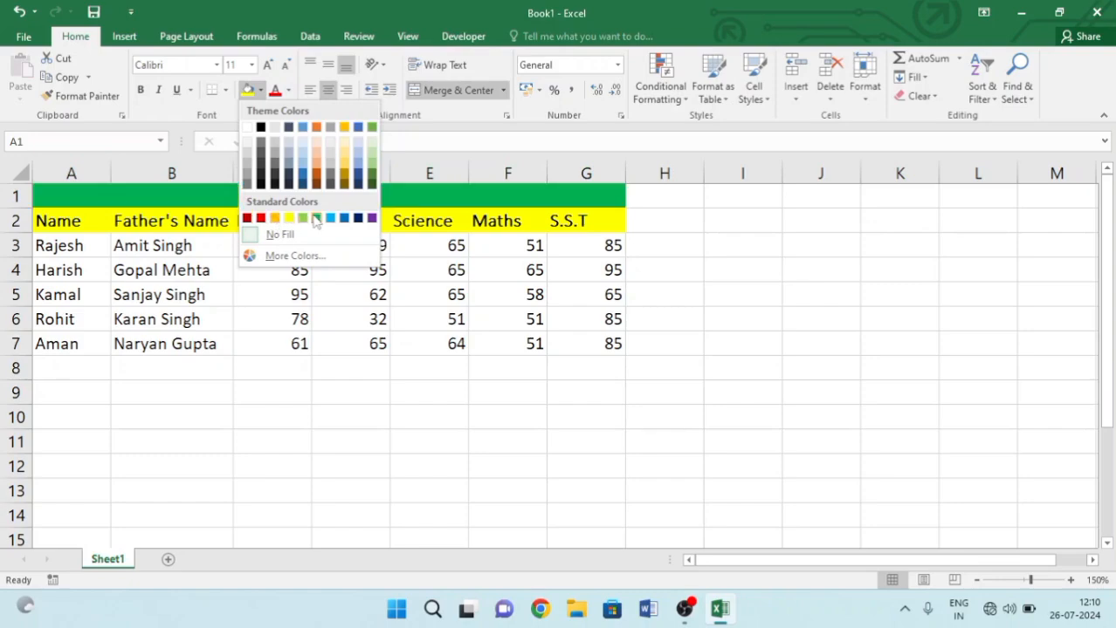
{"action": "left_click", "coordinate": [302, 218]}
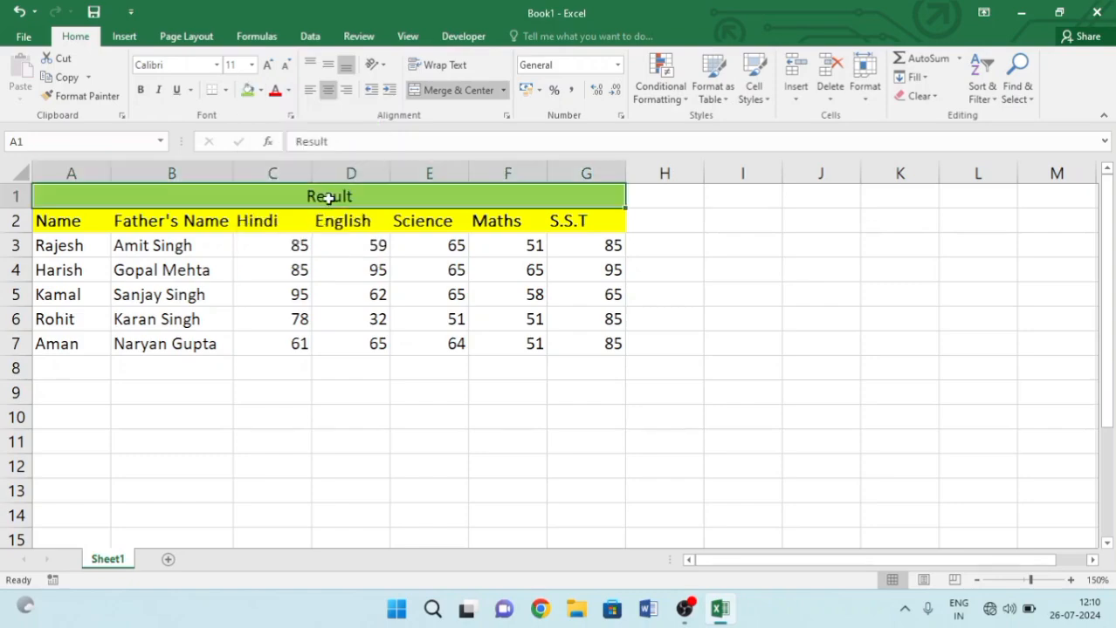
{"action": "left_click", "coordinate": [289, 90]}
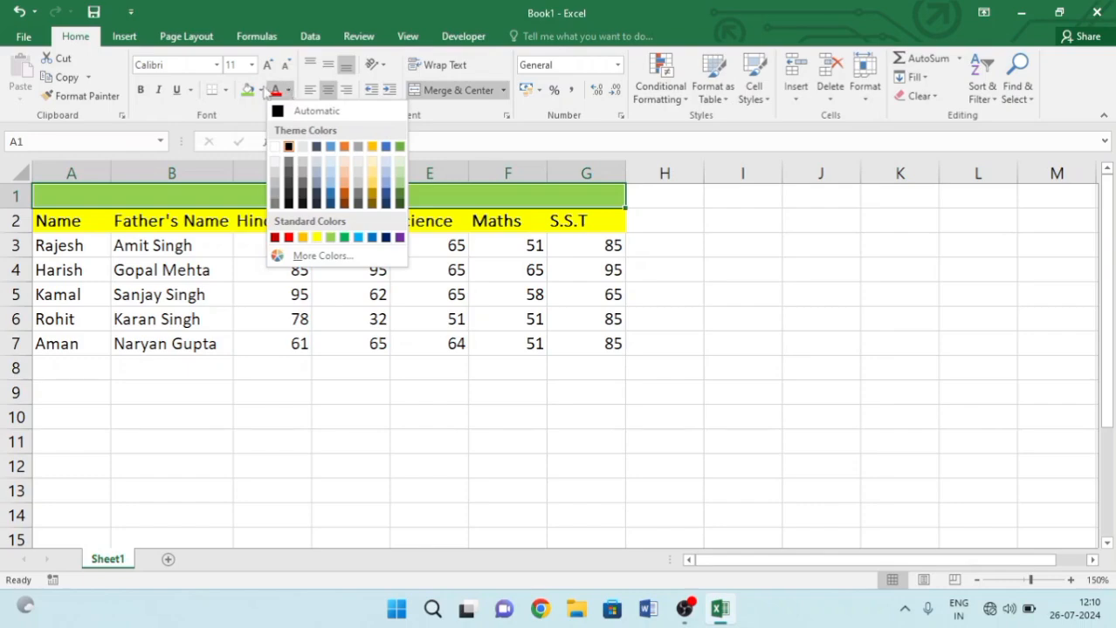
{"action": "left_click", "coordinate": [274, 147]}
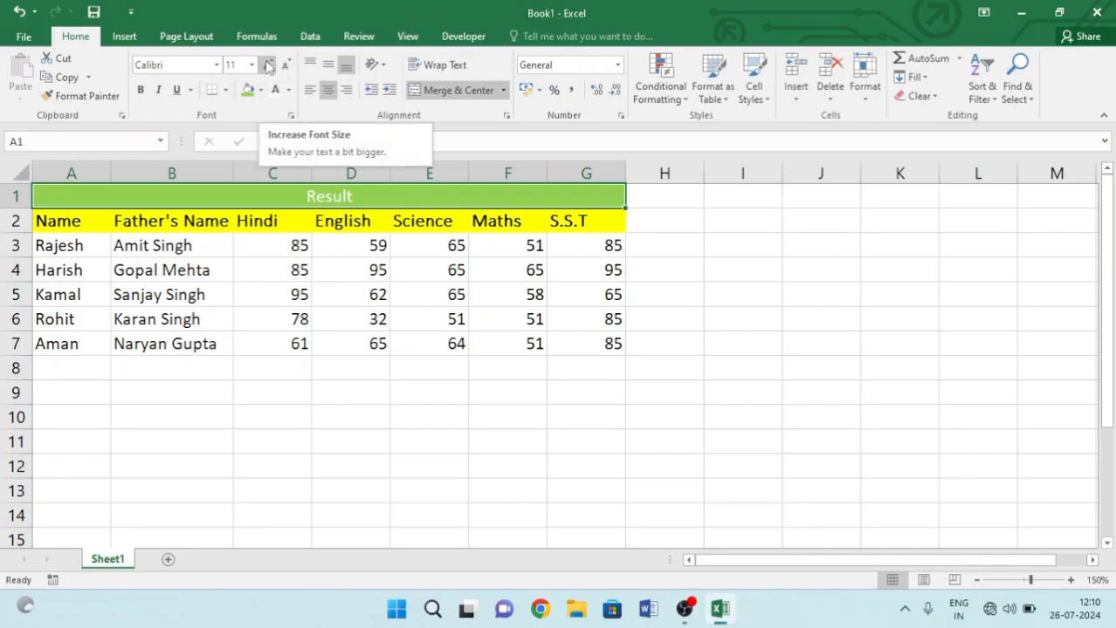
- Set the font size of the "Result" title to 14
{"action": "left_click", "coordinate": [267, 67]}
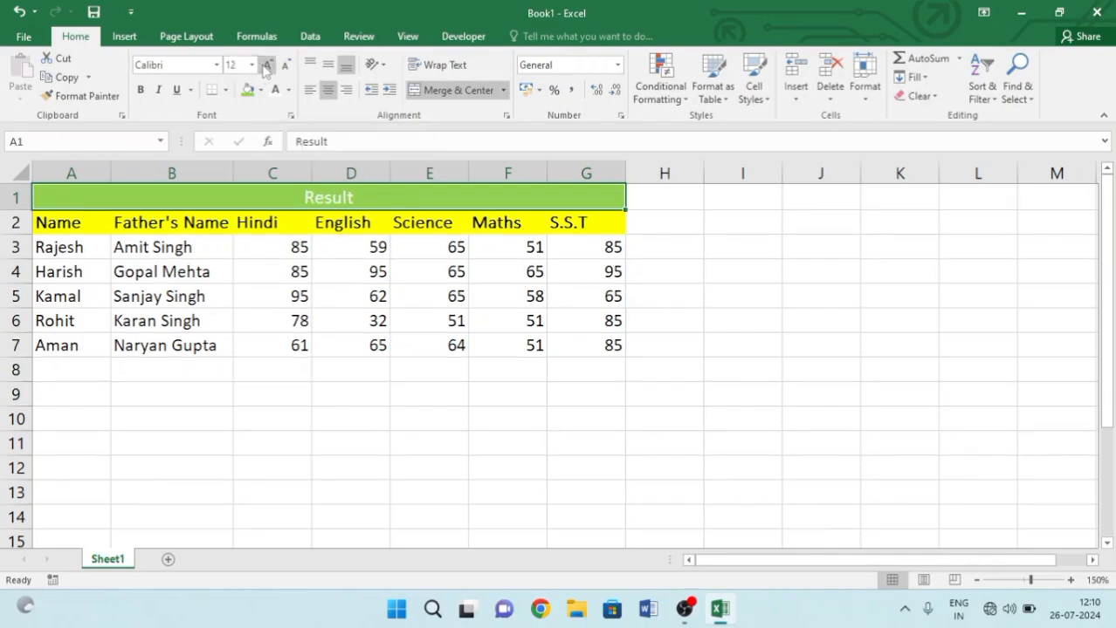
{"action": "left_click", "coordinate": [266, 66]}
{"action": "left_click", "coordinate": [266, 67]}
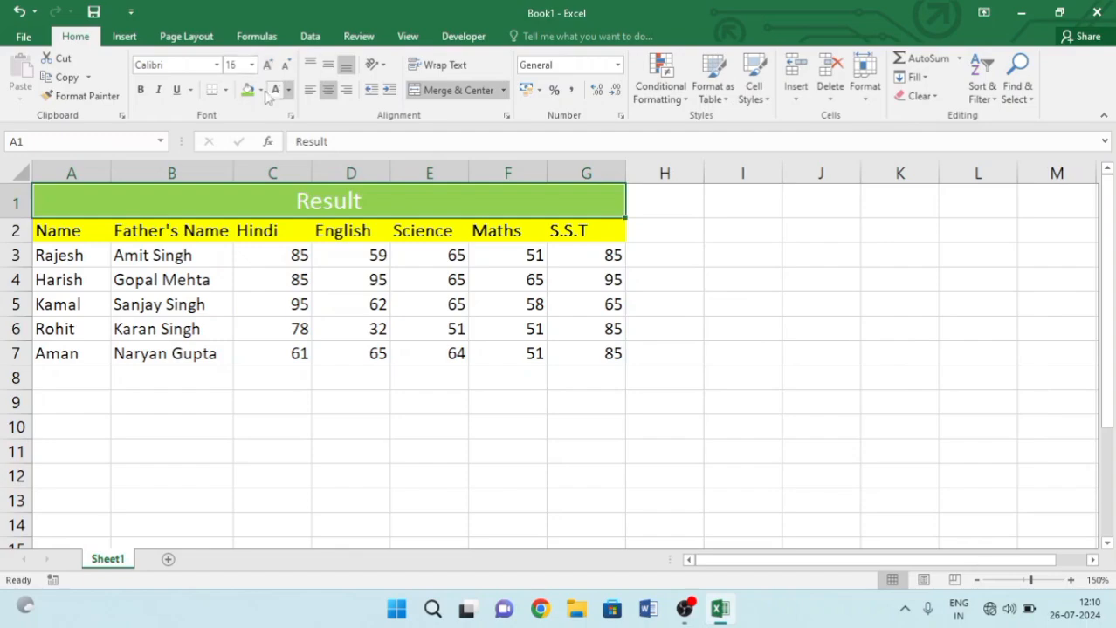
{"action": "left_click", "coordinate": [285, 67]}
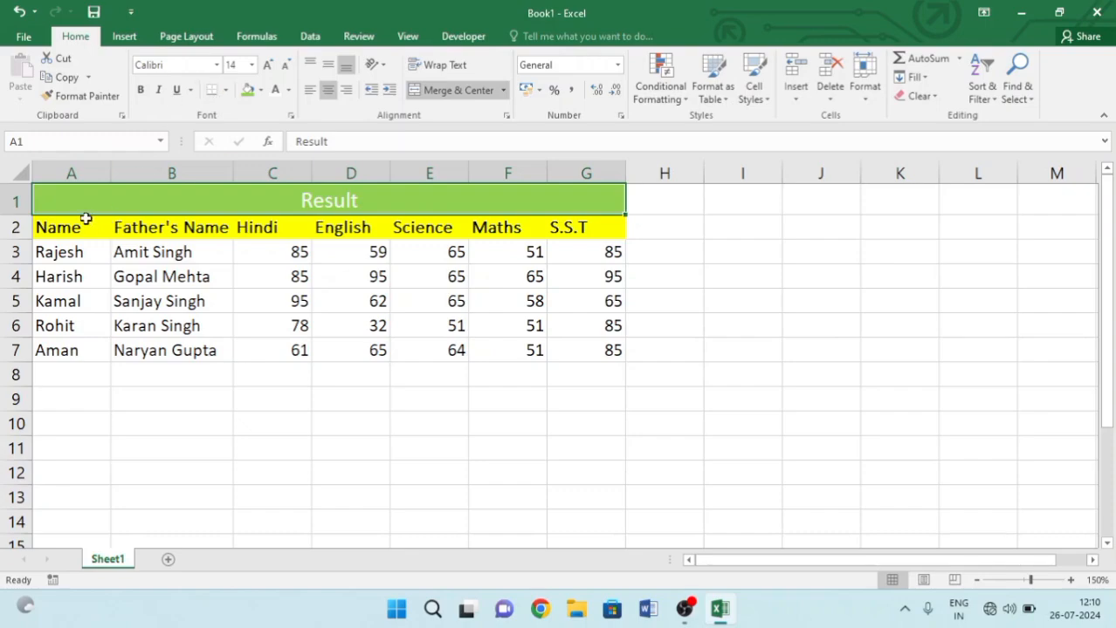
{"action": "left_click_drag", "start_coordinate": [87, 211], "coordinate": [609, 341]}
{"action": "left_click", "coordinate": [775, 253]}
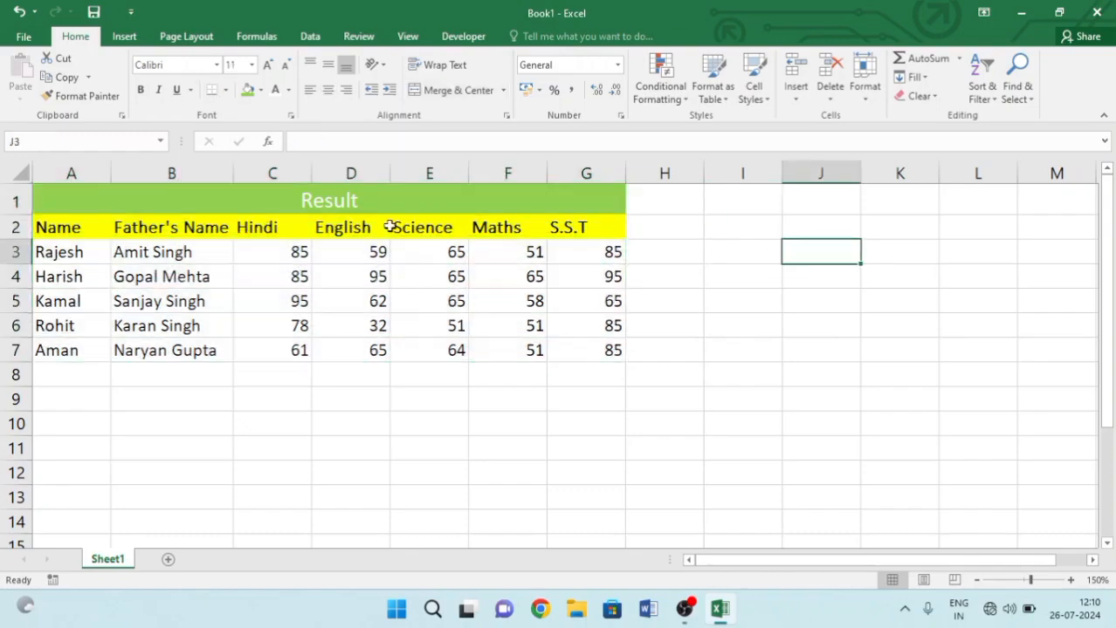
- Apply all borders to the whole result table, from the merged title down to the last student row (A1:G7)
{"action": "left_click", "coordinate": [73, 206]}
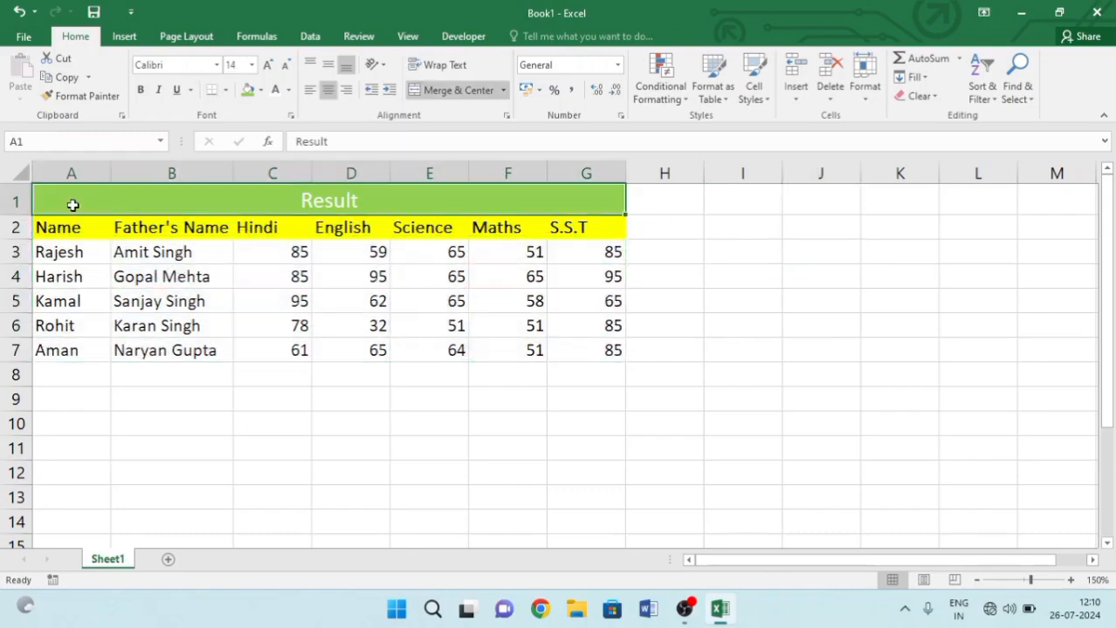
{"action": "left_click_drag", "start_coordinate": [73, 205], "coordinate": [80, 337]}
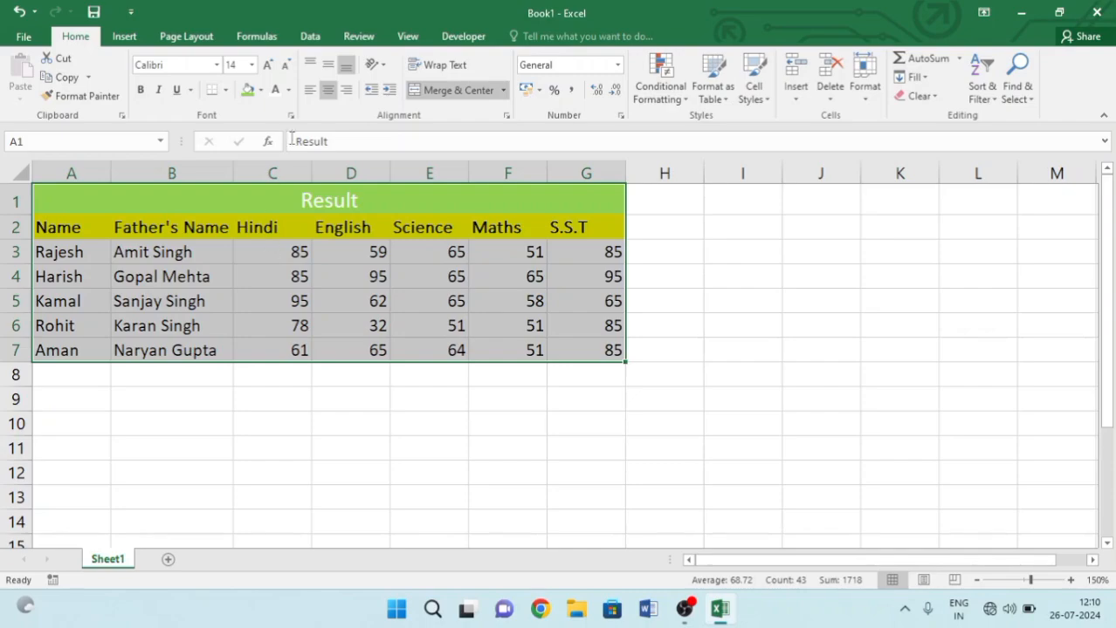
{"action": "left_click", "coordinate": [225, 91]}
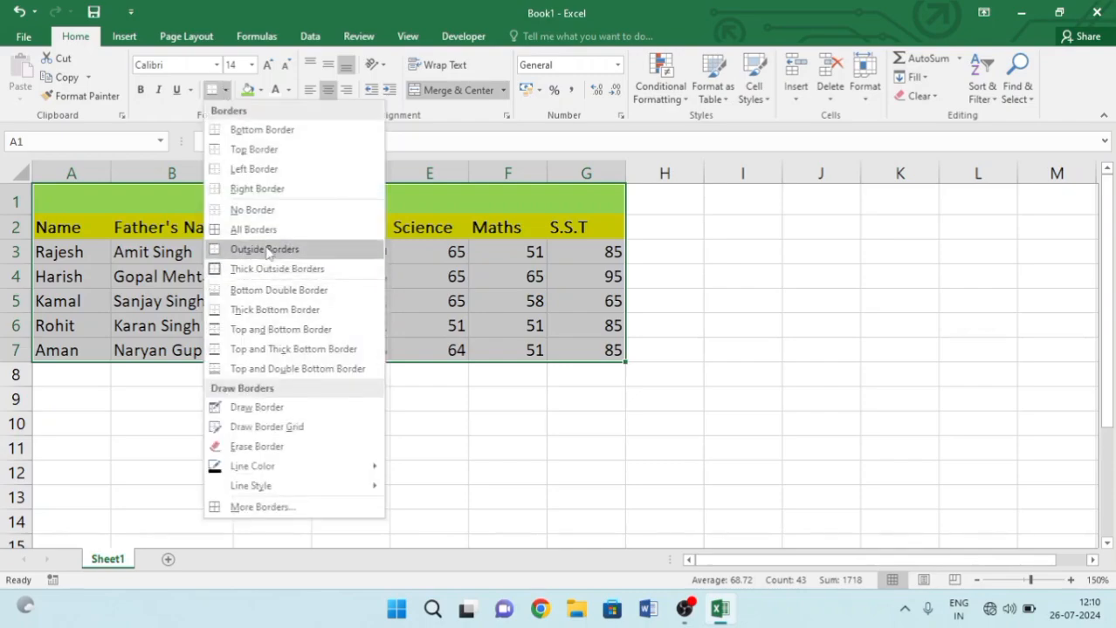
{"action": "left_click", "coordinate": [343, 251]}
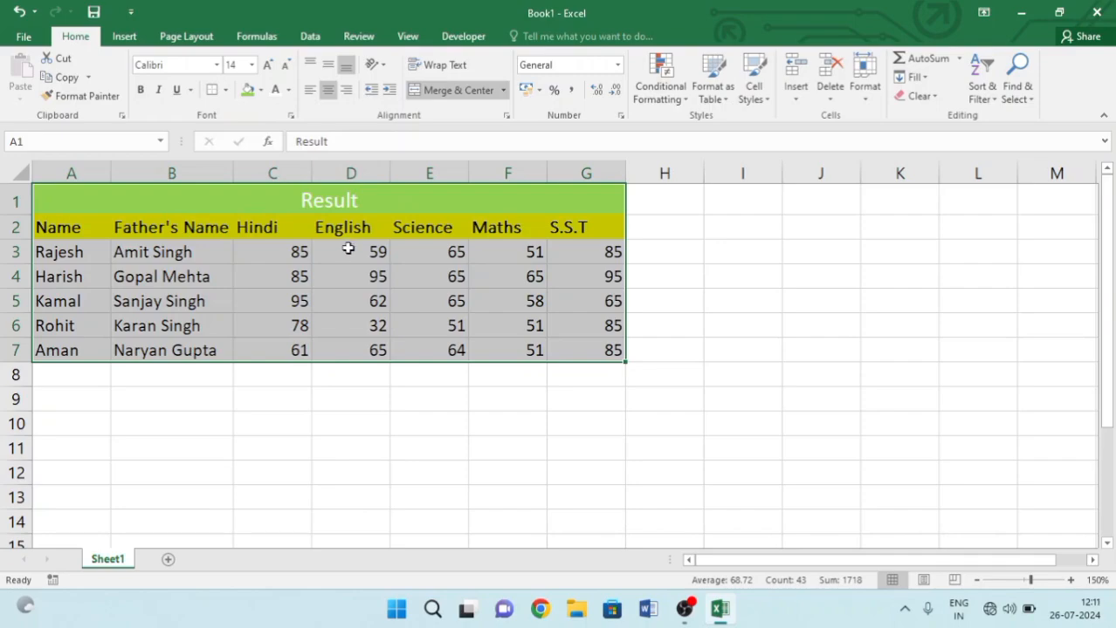
{"action": "left_click", "coordinate": [225, 91]}
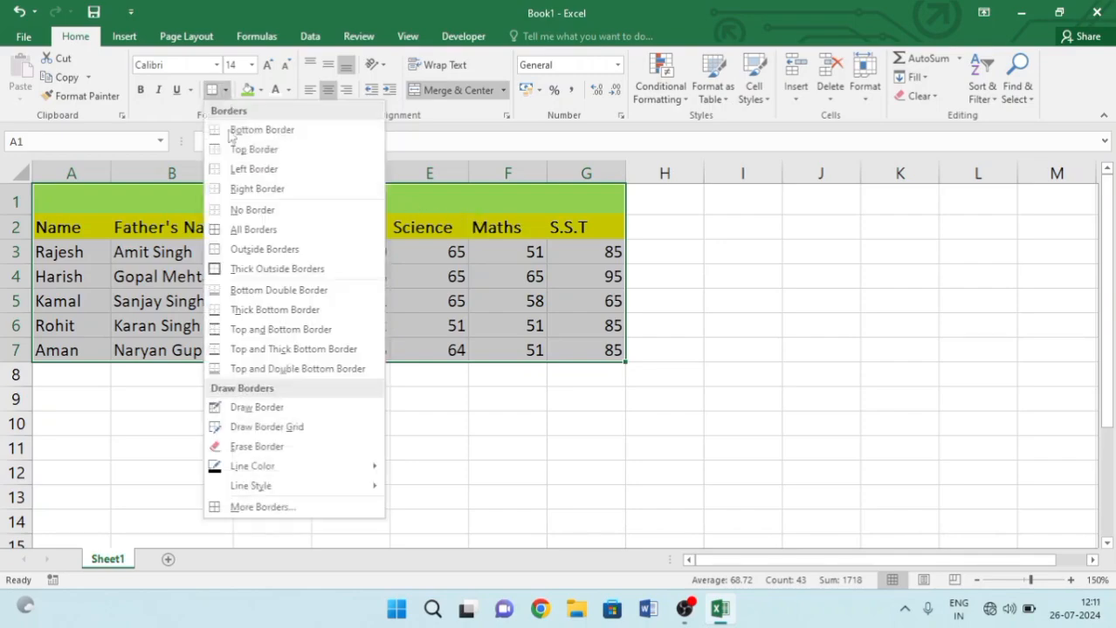
{"action": "left_click", "coordinate": [255, 236]}
{"action": "left_click", "coordinate": [667, 415]}
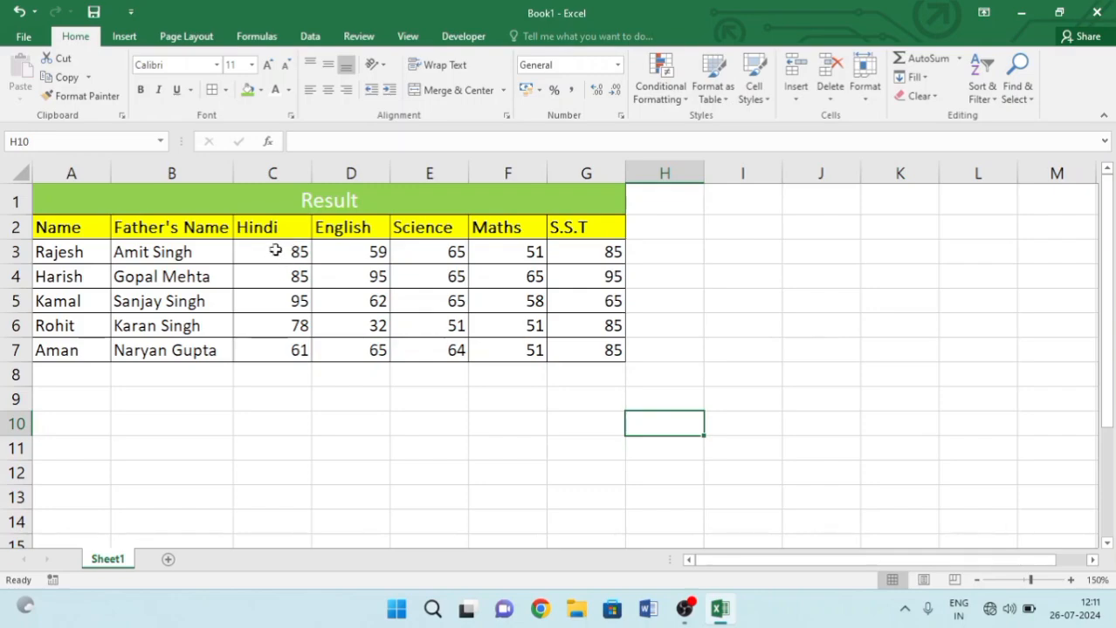
- Make row 3 slightly taller and try top, middle and bottom vertical alignment on the marks in C3:G7
{"action": "left_click_drag", "start_coordinate": [278, 257], "coordinate": [598, 352]}
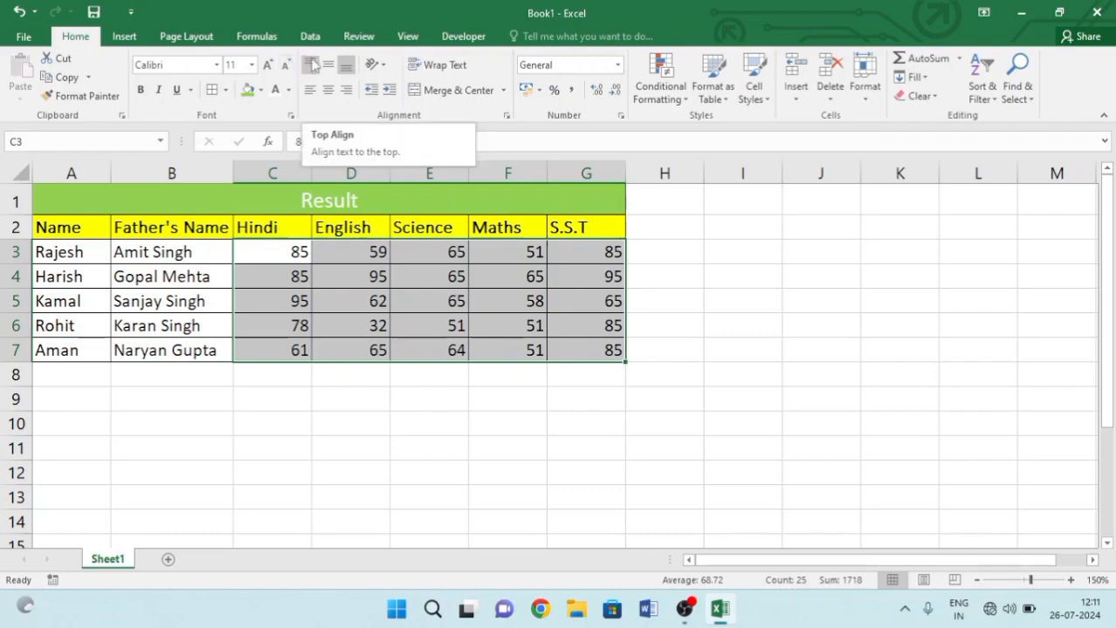
{"action": "left_click", "coordinate": [313, 66]}
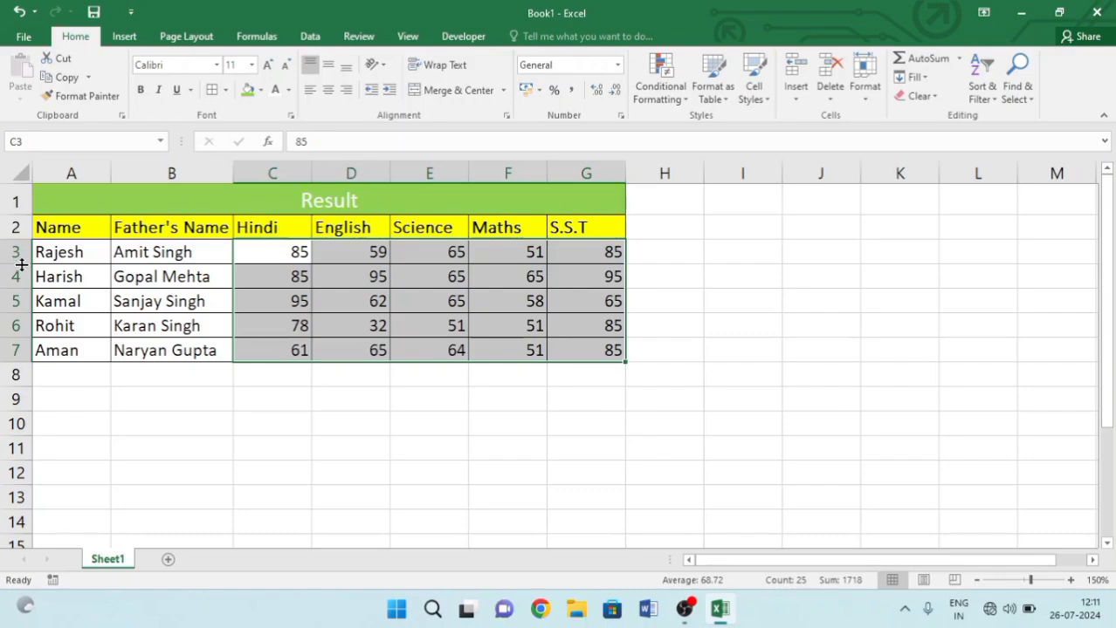
{"action": "left_click_drag", "start_coordinate": [18, 260], "coordinate": [19, 272]}
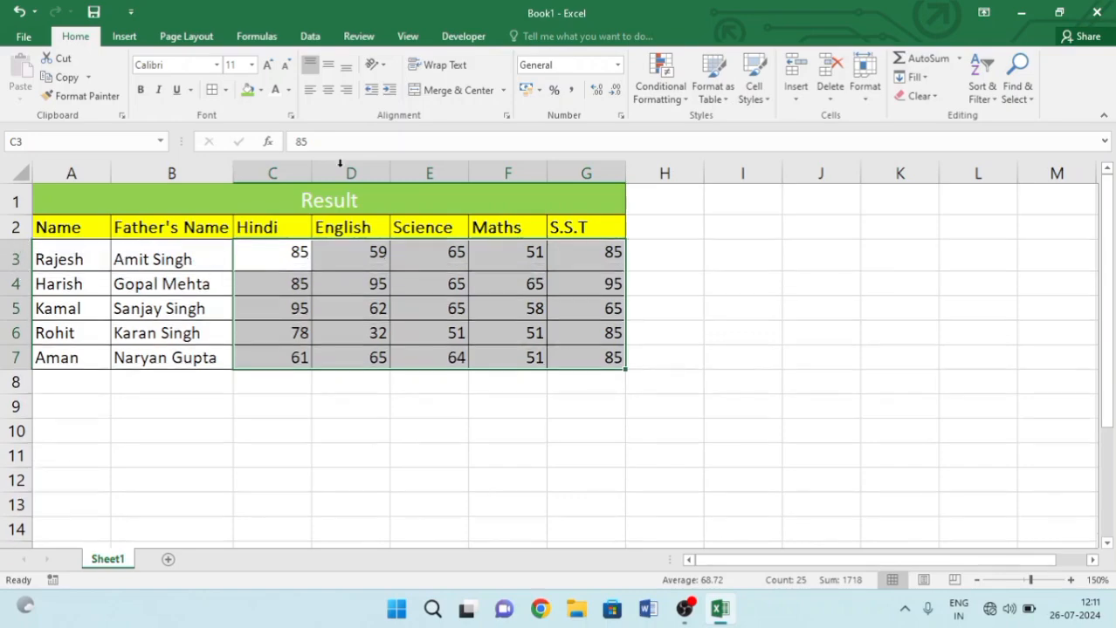
{"action": "left_click", "coordinate": [329, 68]}
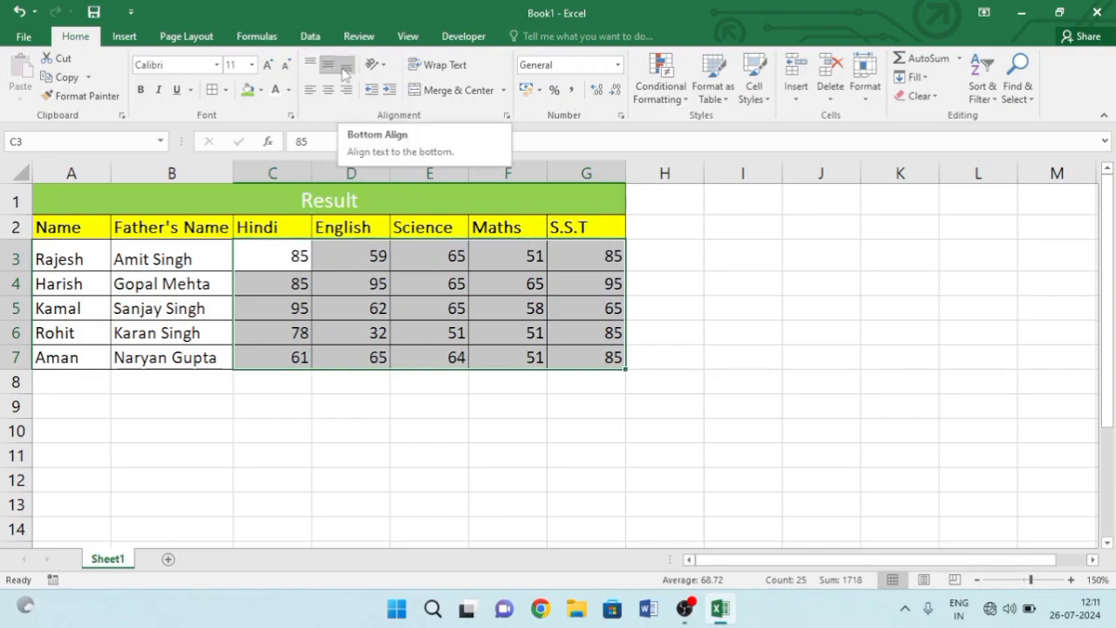
{"action": "left_click", "coordinate": [345, 70]}
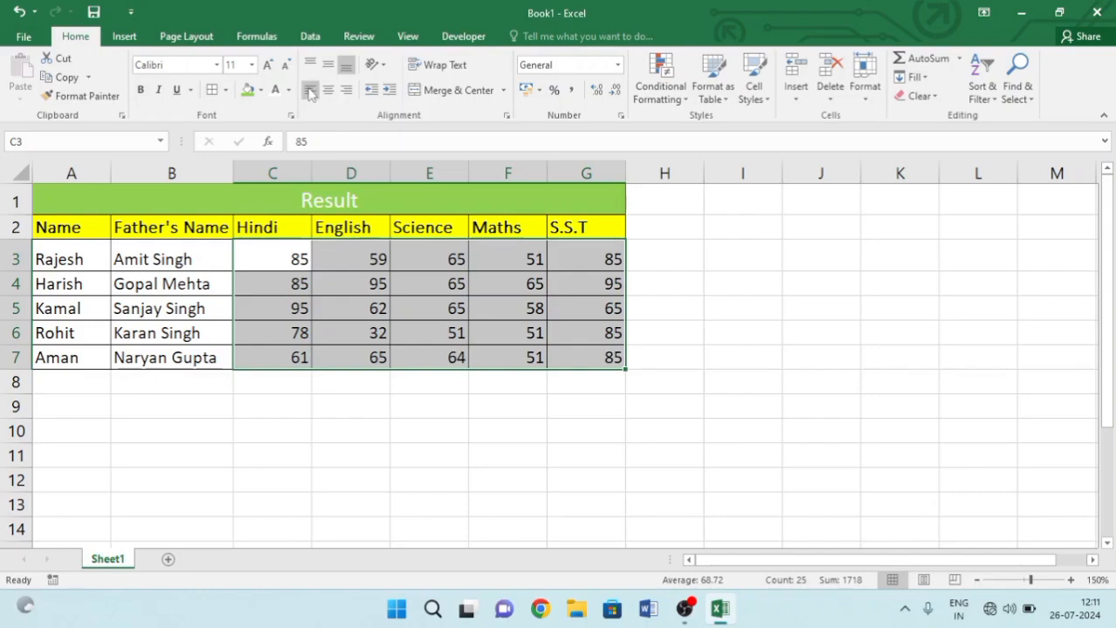
{"action": "left_click", "coordinate": [331, 69]}
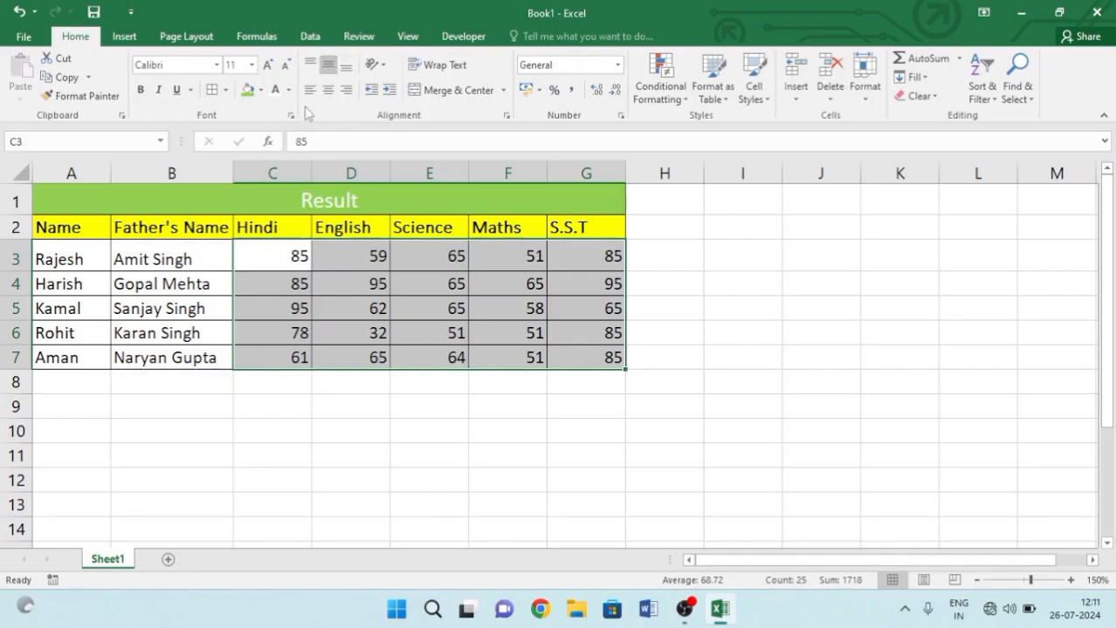
- Try left and right horizontal alignment on the marks in C3:G7 and finish with them centered
{"action": "left_click", "coordinate": [329, 92]}
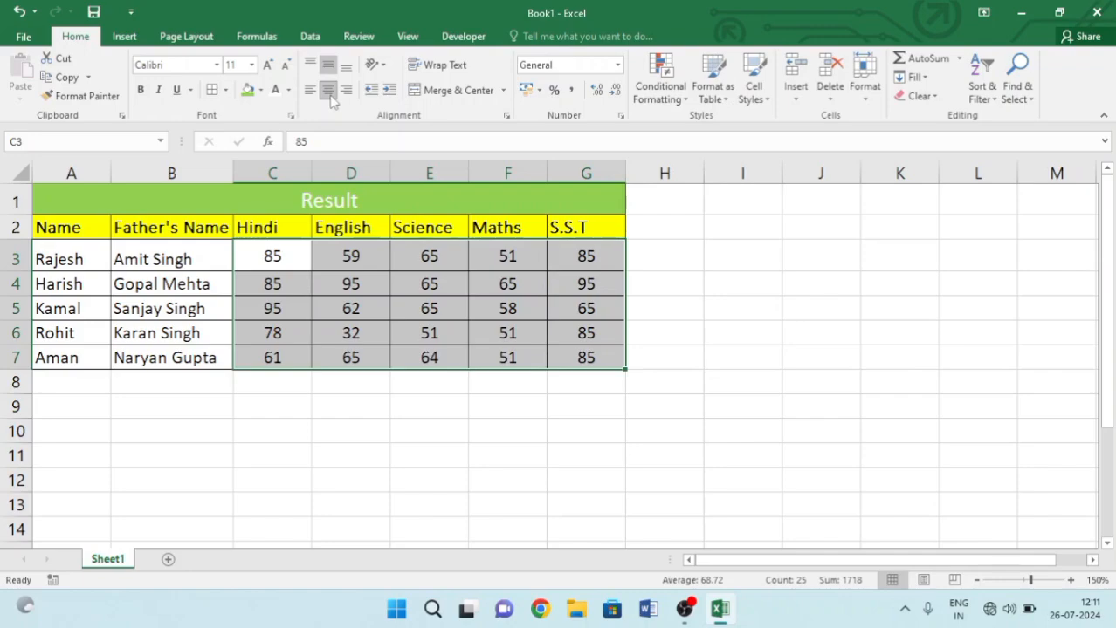
{"action": "left_click", "coordinate": [310, 92]}
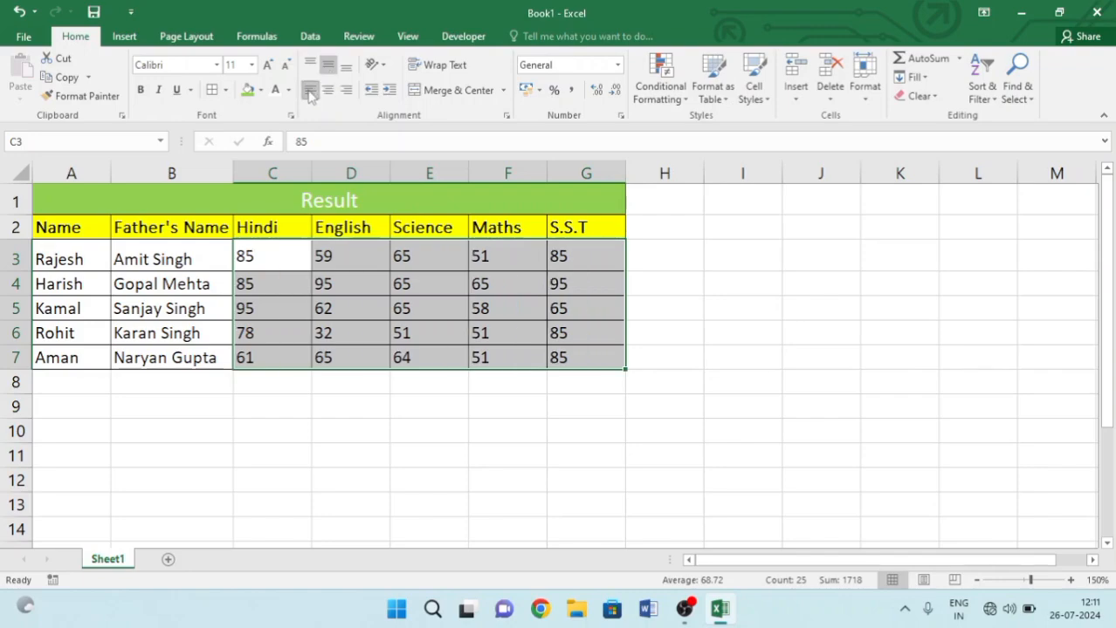
{"action": "left_click", "coordinate": [347, 91]}
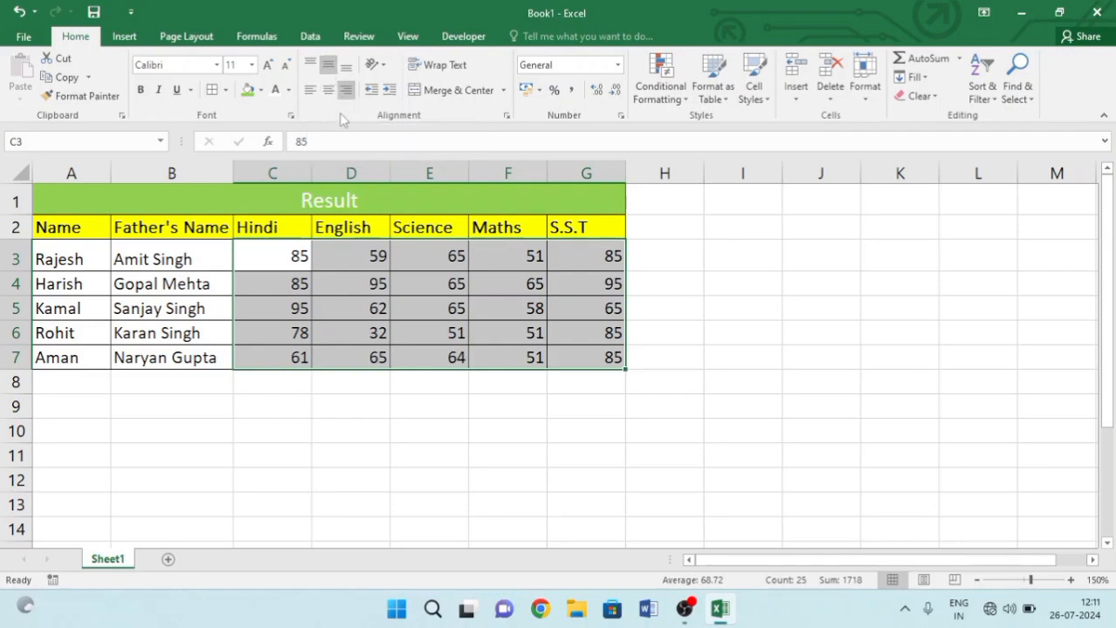
{"action": "left_click", "coordinate": [328, 91]}
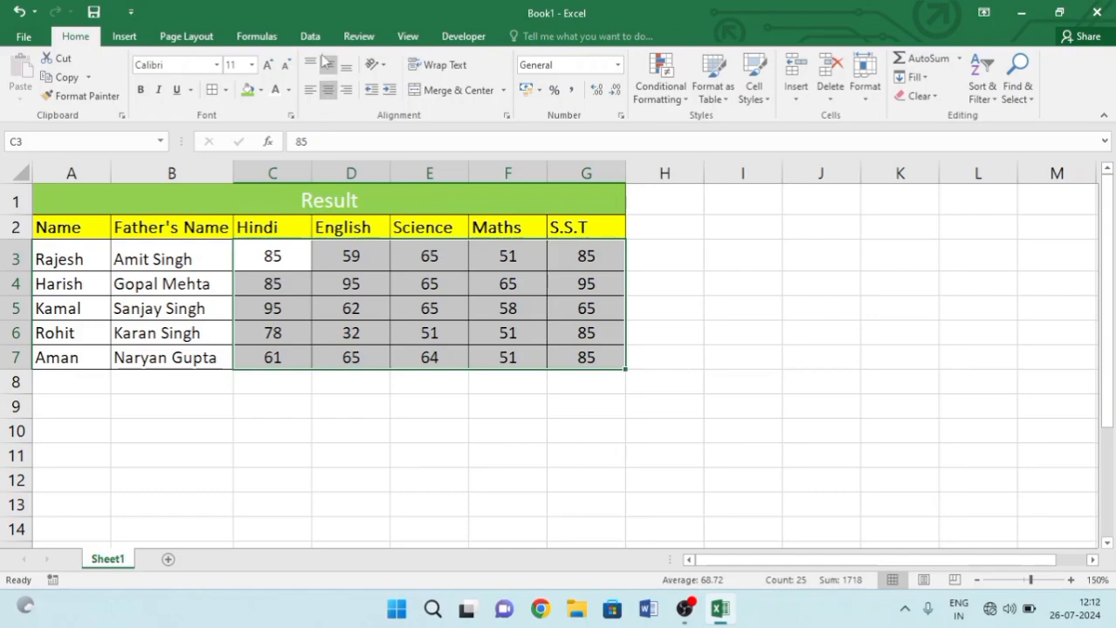
- Bottom-align the marks in C3:G7 and shrink row 3 to match the height of the other student rows
{"action": "left_click", "coordinate": [346, 68]}
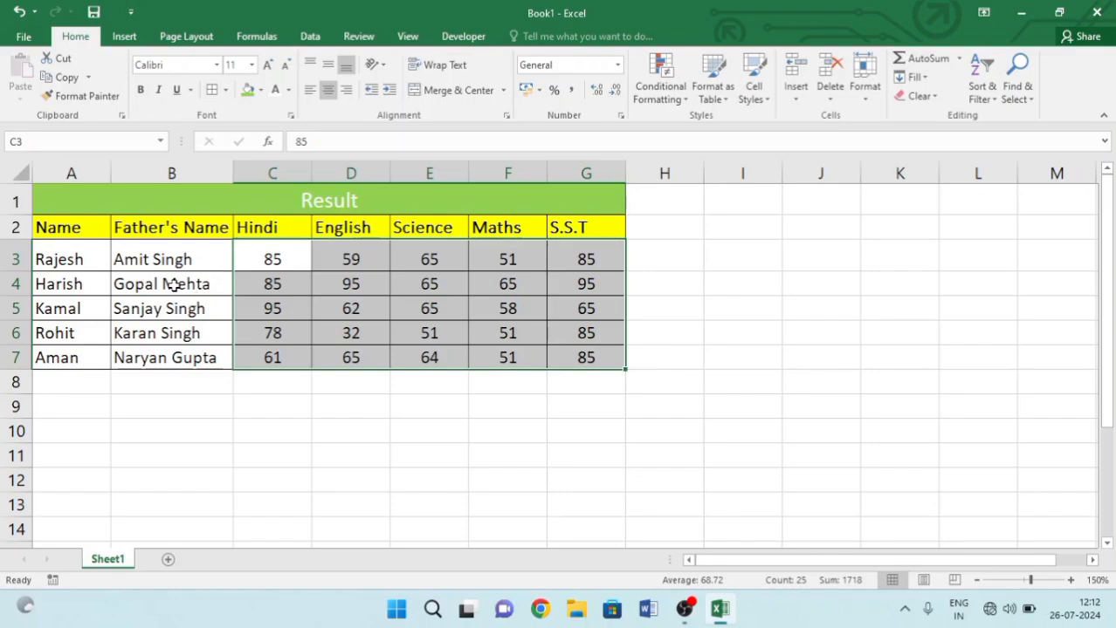
{"action": "left_click_drag", "start_coordinate": [24, 271], "coordinate": [25, 262]}
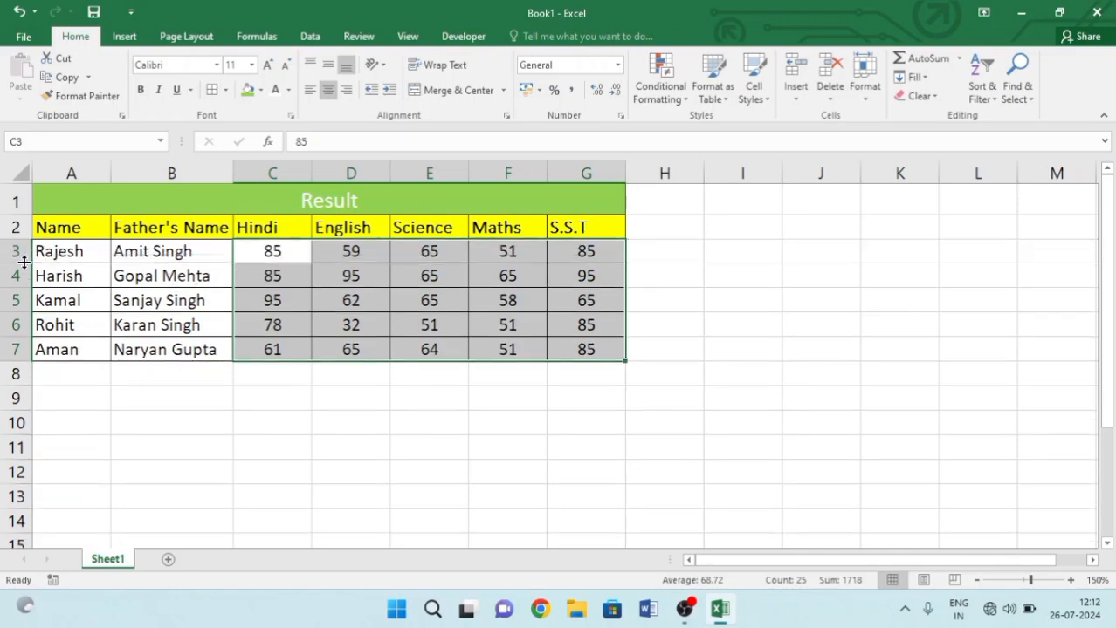
{"action": "left_click", "coordinate": [781, 276]}
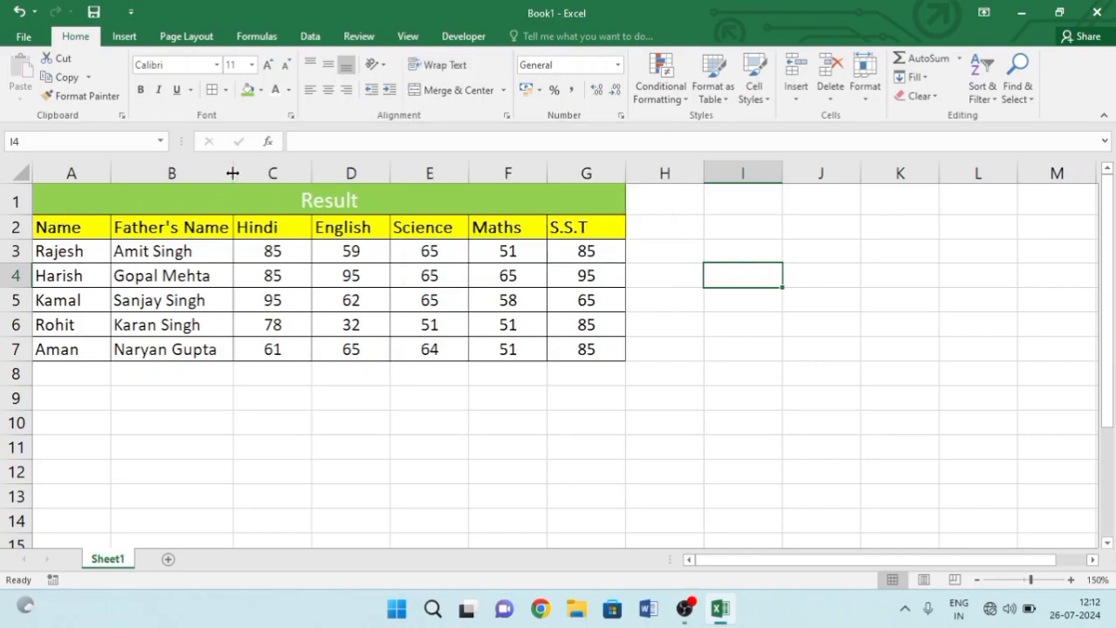
- Narrow column B, try wrapping the Father's Name heading in B2, and undo the wrapping
{"action": "left_click_drag", "start_coordinate": [232, 173], "coordinate": [194, 177]}
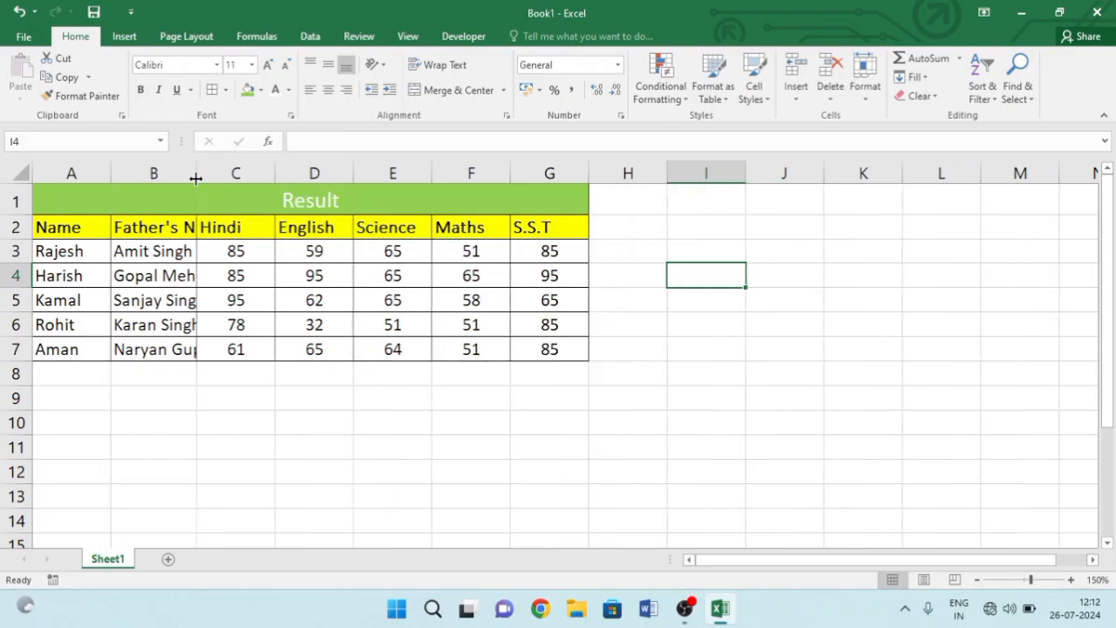
{"action": "left_click", "coordinate": [178, 222]}
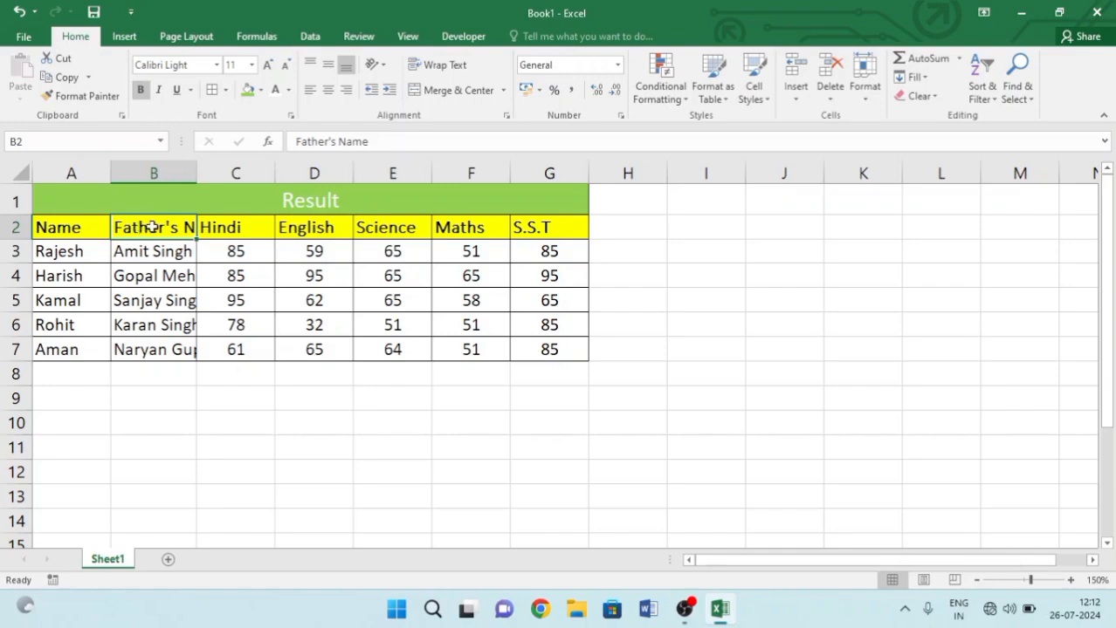
{"action": "left_click", "coordinate": [429, 67]}
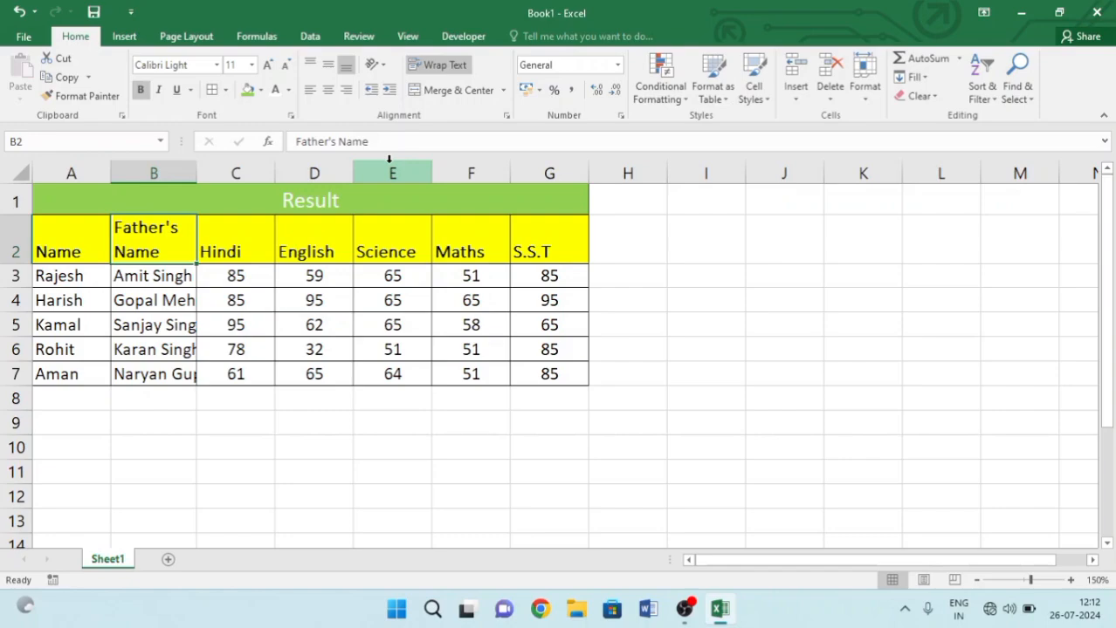
{"action": "key", "text": "ctrl+z"}
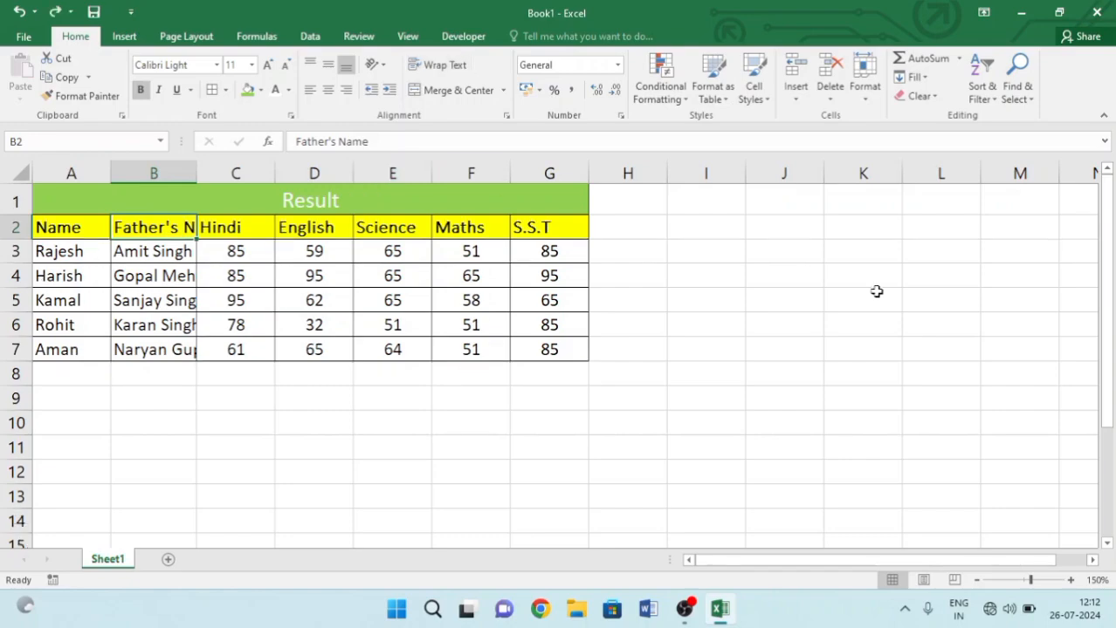
- AutoFit column B to the width of its contents
{"action": "double_click", "coordinate": [197, 166]}
{"action": "left_click", "coordinate": [371, 399]}
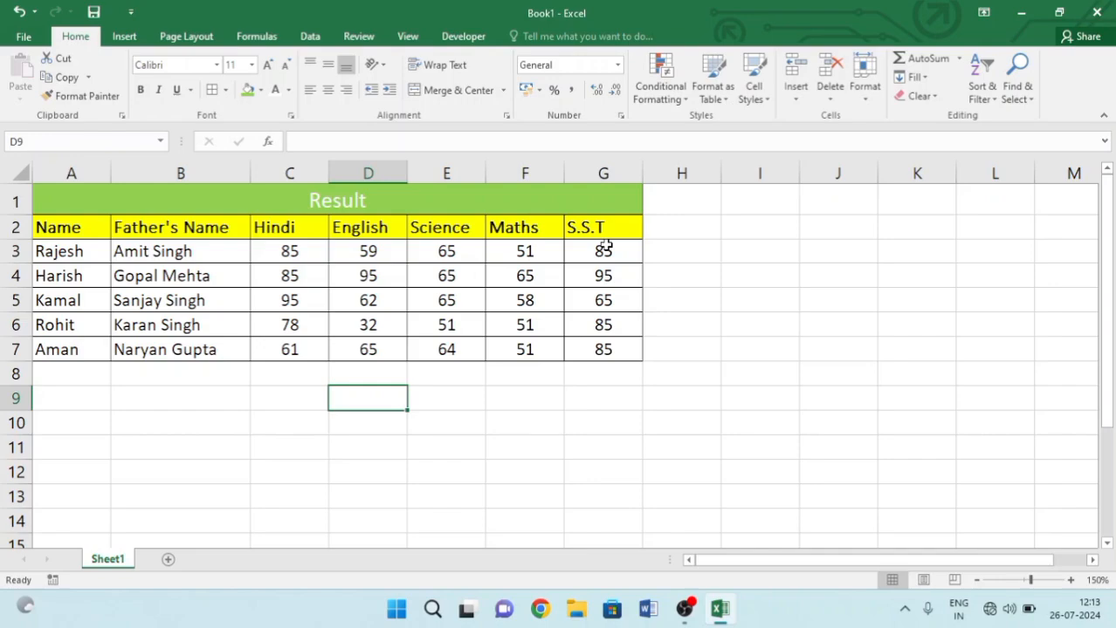
- Apply the Number format to the S.S.T marks in G3:G7
{"action": "left_click_drag", "start_coordinate": [605, 247], "coordinate": [616, 348]}
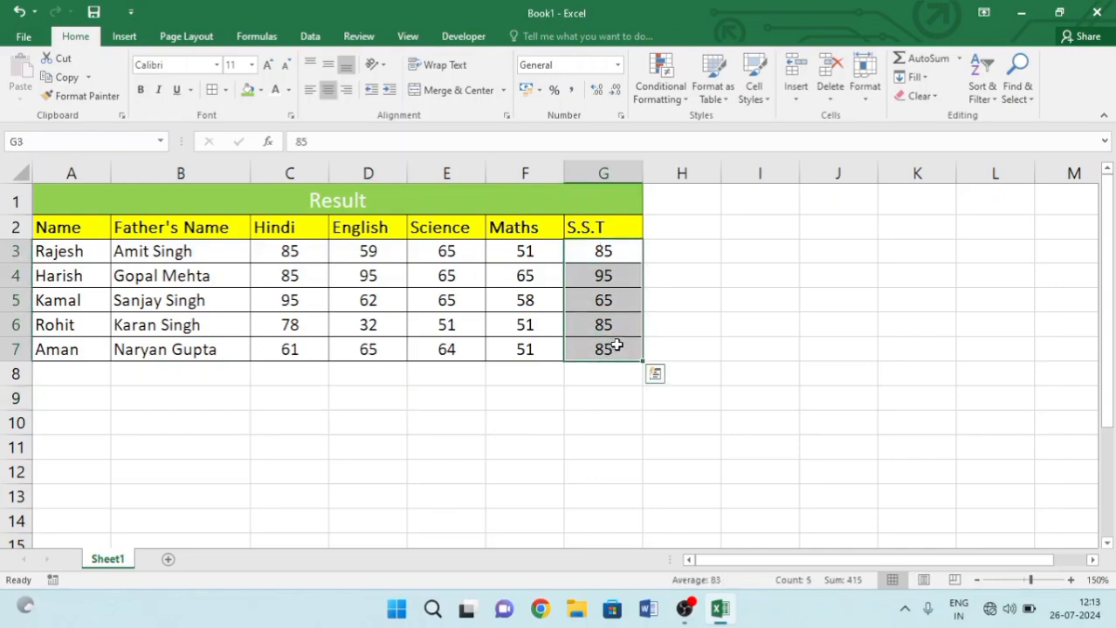
{"action": "left_click", "coordinate": [725, 271]}
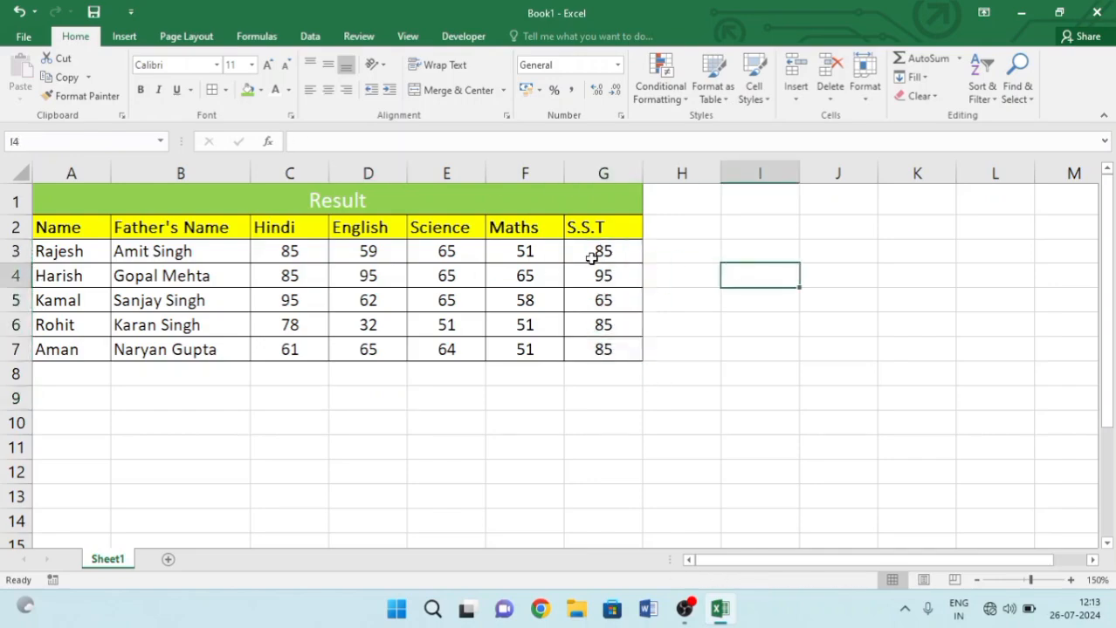
{"action": "left_click_drag", "start_coordinate": [596, 253], "coordinate": [601, 349]}
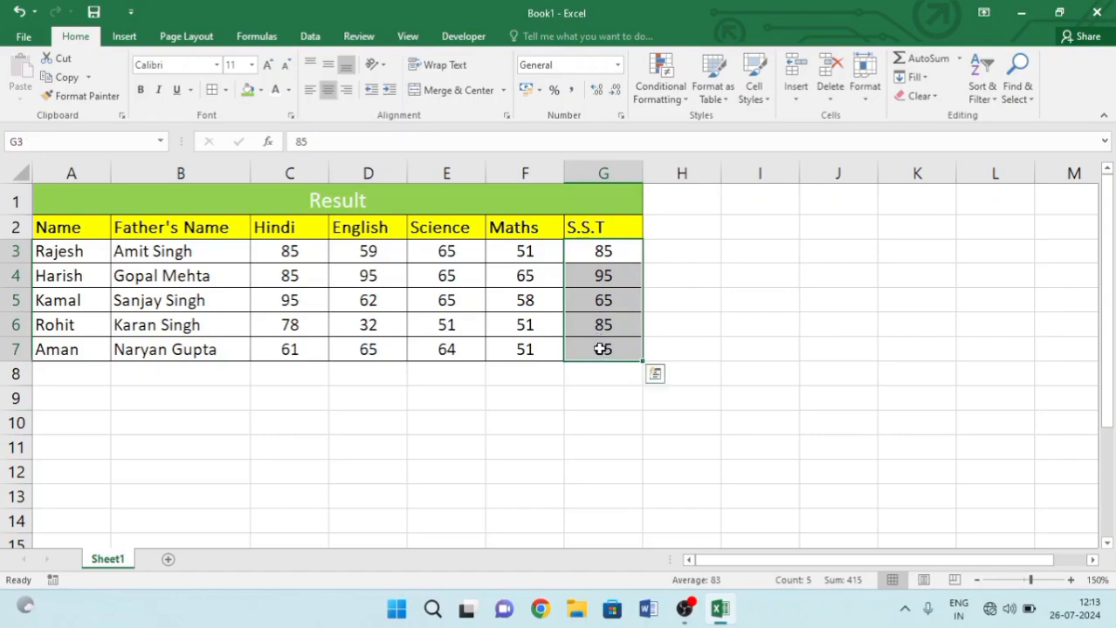
{"action": "left_click", "coordinate": [616, 66]}
{"action": "left_click", "coordinate": [570, 131]}
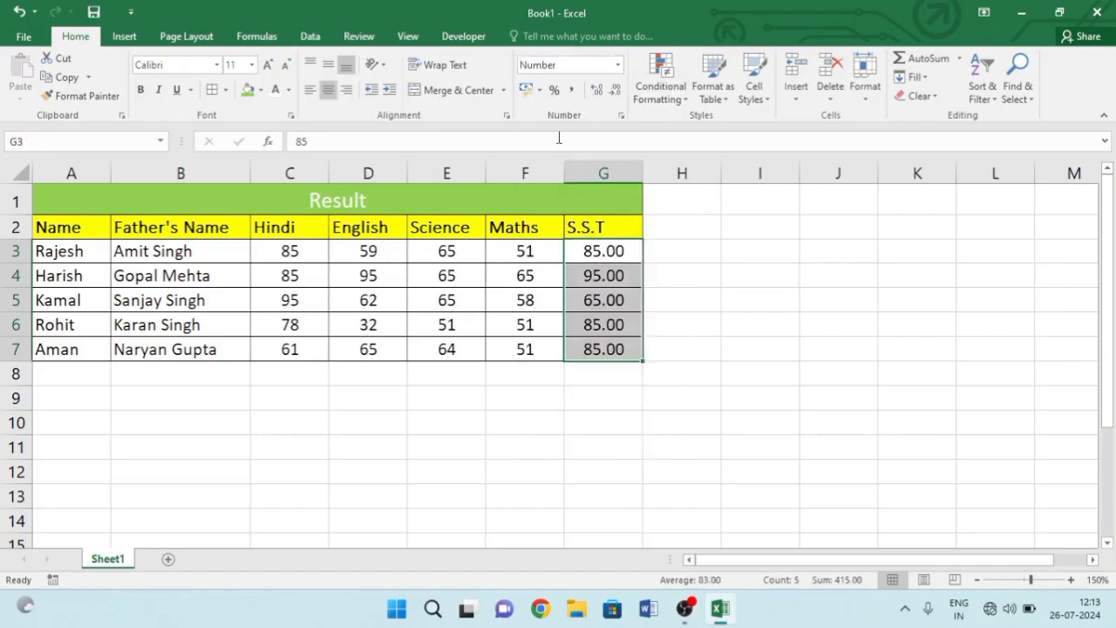
{"action": "left_click", "coordinate": [769, 260]}
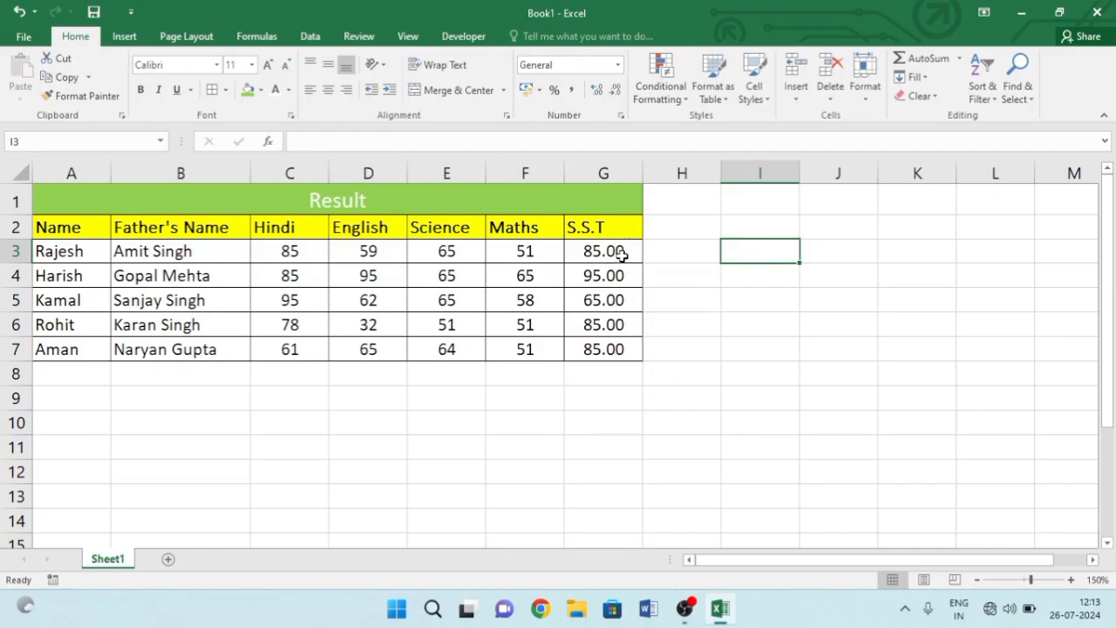
{"action": "left_click", "coordinate": [597, 92]}
{"action": "left_click_drag", "start_coordinate": [589, 251], "coordinate": [592, 358]}
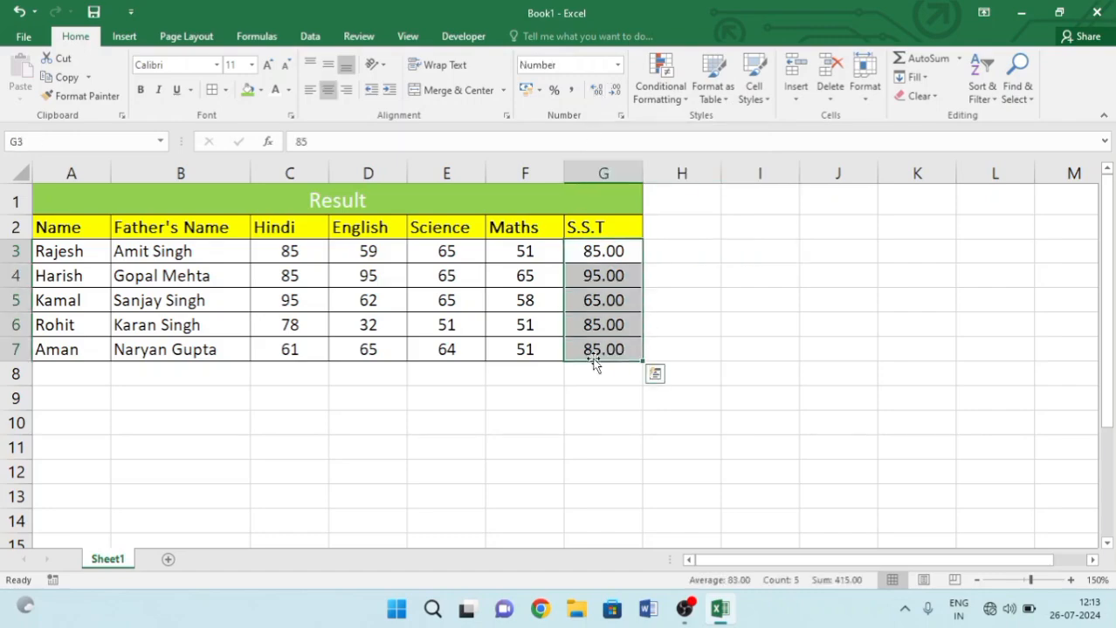
{"action": "left_click", "coordinate": [587, 252]}
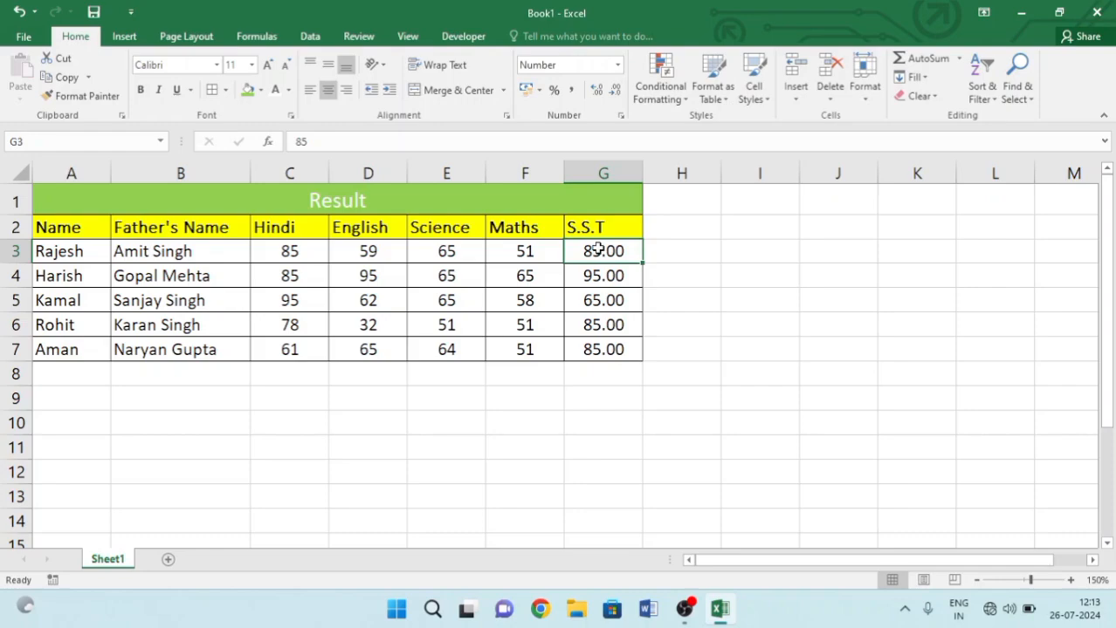
{"action": "left_click_drag", "start_coordinate": [597, 251], "coordinate": [609, 291]}
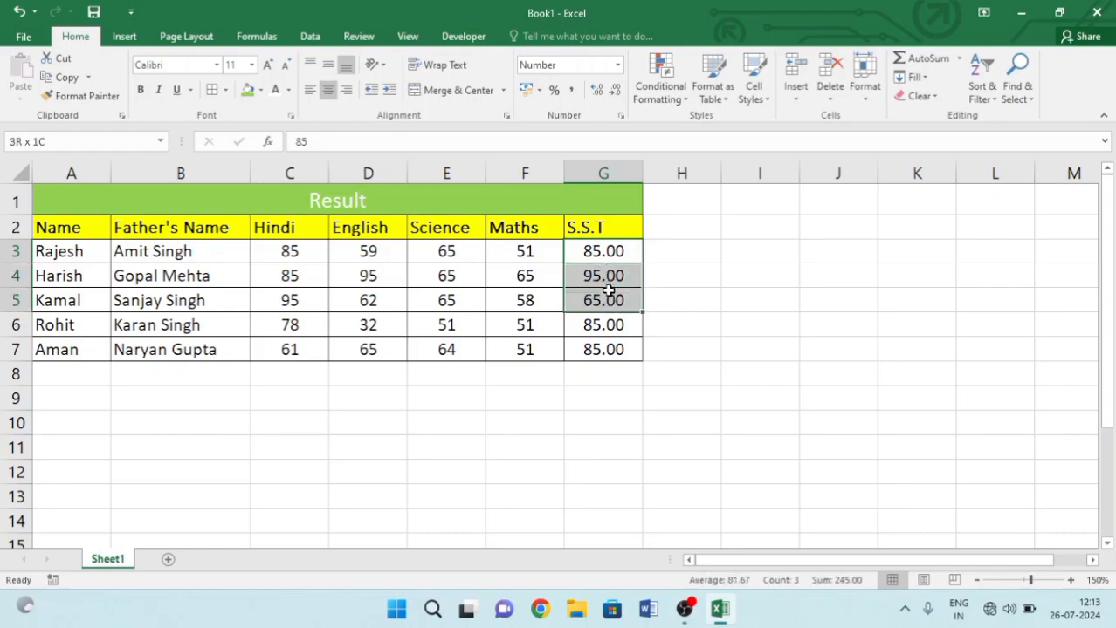
{"action": "left_click_drag", "start_coordinate": [609, 290], "coordinate": [607, 350]}
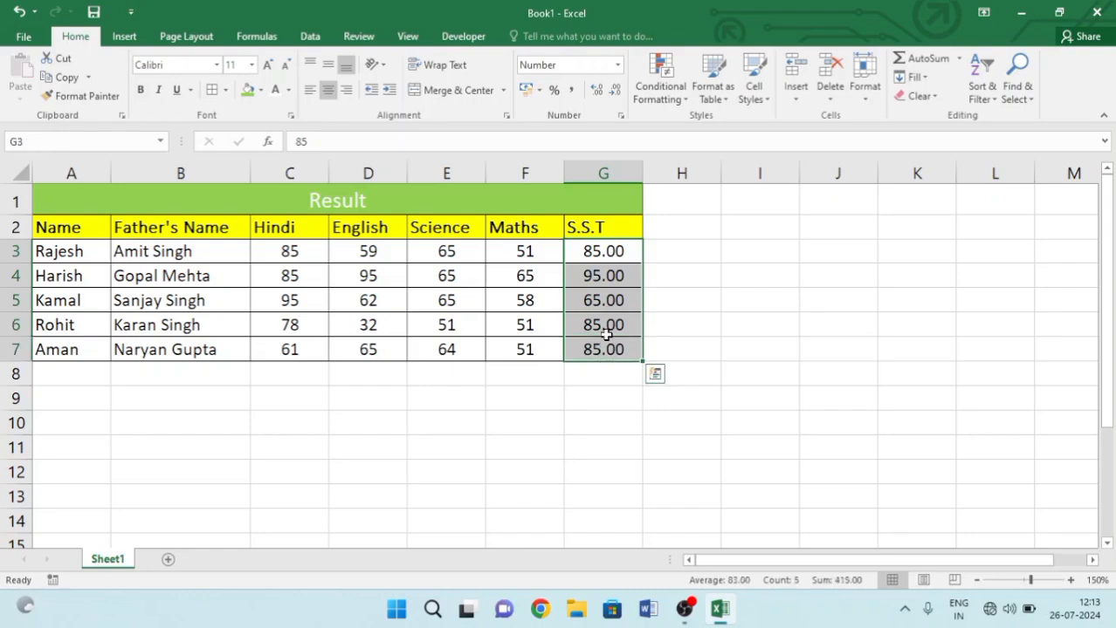
{"action": "left_click", "coordinate": [608, 251]}
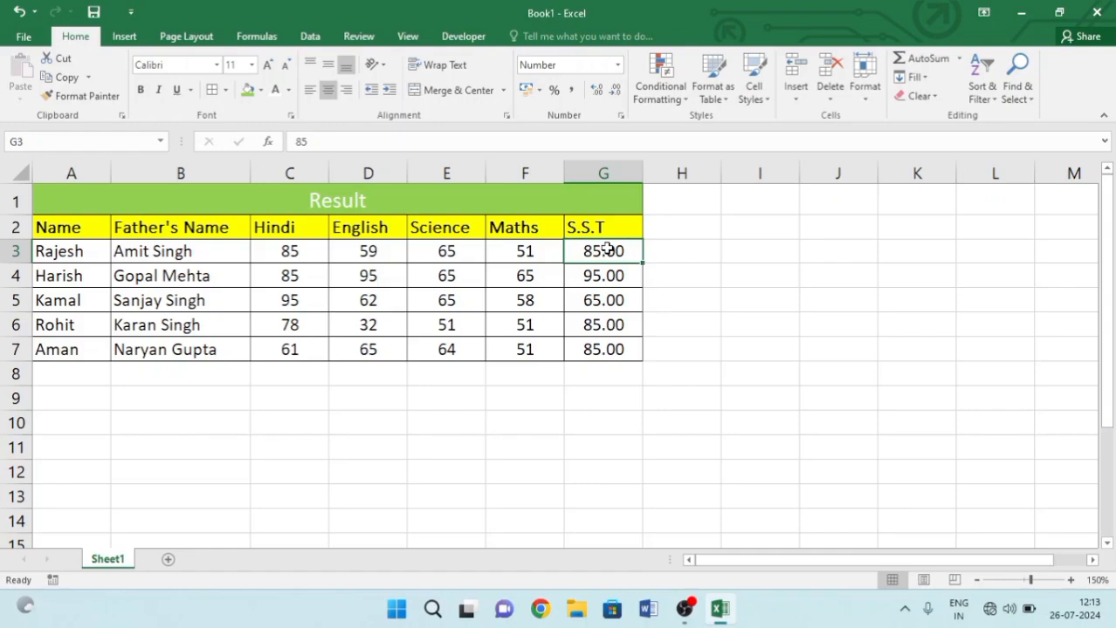
{"action": "key", "text": "ctrl+shift+Down"}
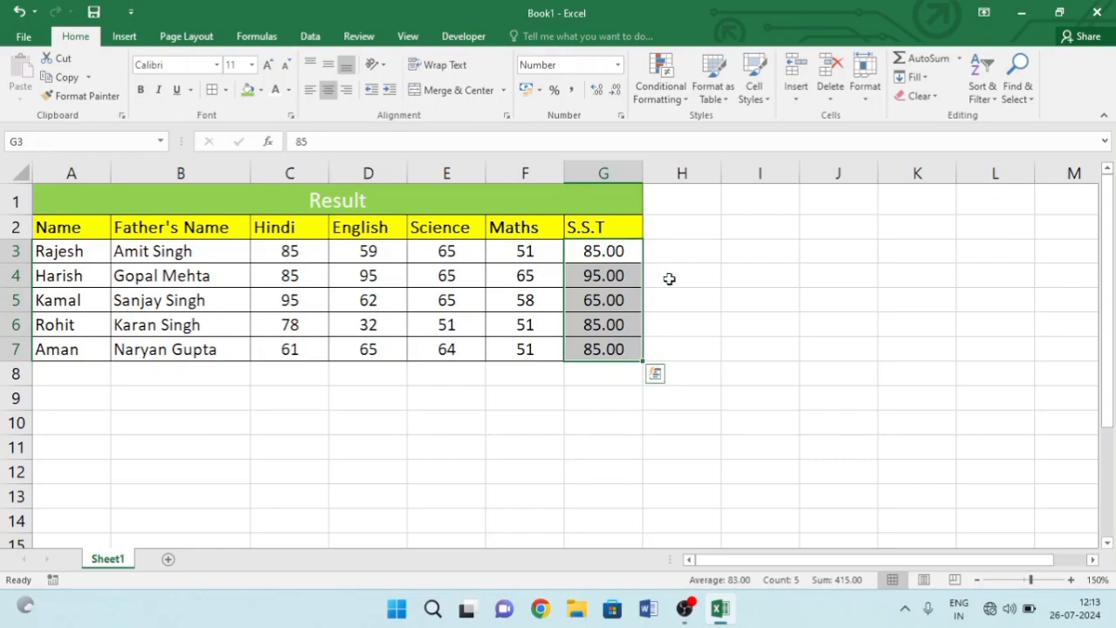
{"action": "left_click", "coordinate": [700, 280]}
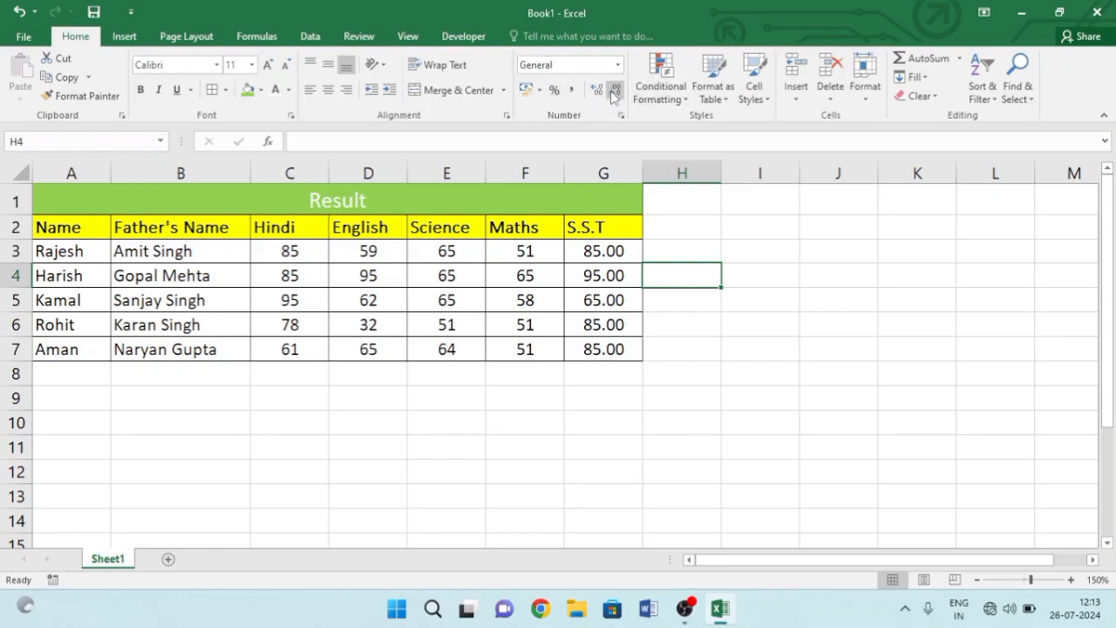
- Try showing the S.S.T marks in G3:G7 without decimals, and restore their two decimal places
{"action": "left_click_drag", "start_coordinate": [602, 253], "coordinate": [603, 349]}
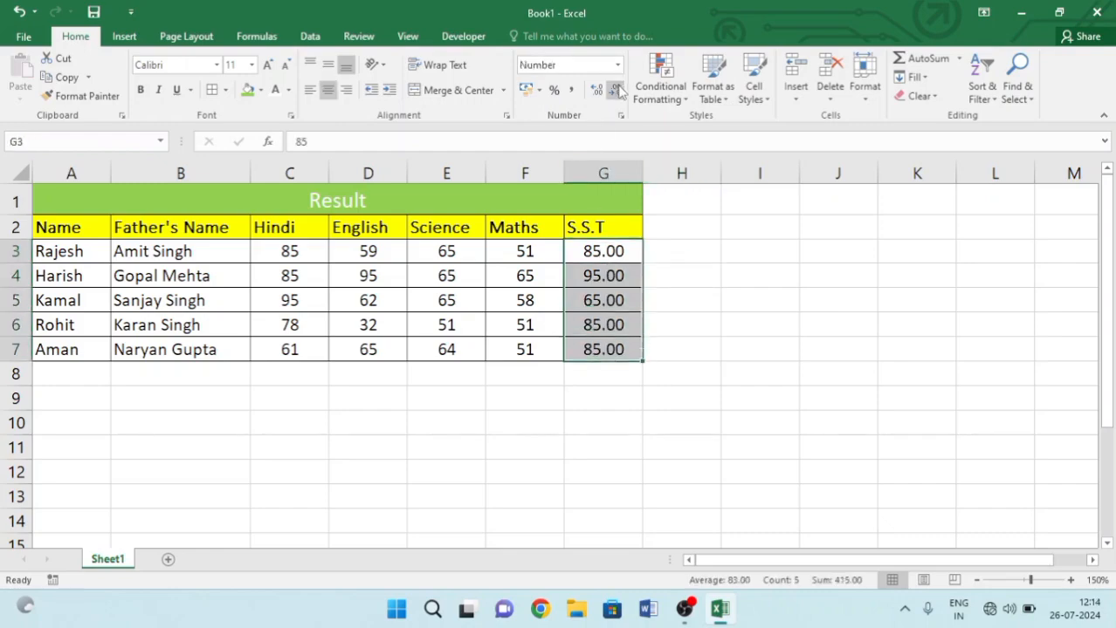
{"action": "left_click", "coordinate": [614, 90]}
{"action": "left_click", "coordinate": [615, 90]}
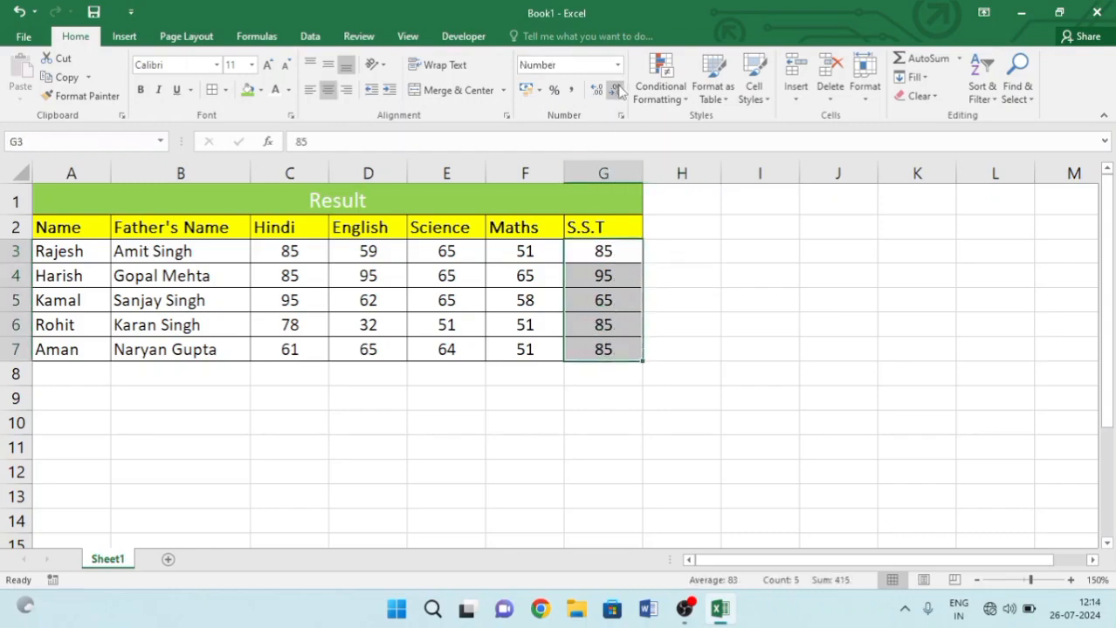
{"action": "left_click", "coordinate": [596, 90]}
{"action": "left_click", "coordinate": [596, 89]}
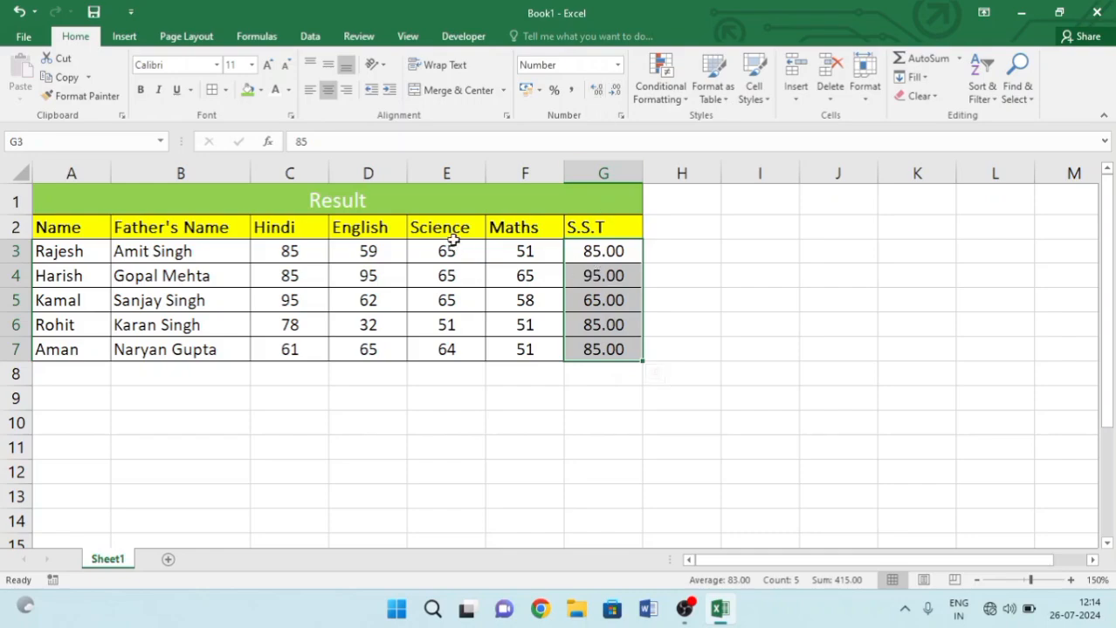
- Add the heading Total in H2, beside the S.S.T heading
{"action": "left_click", "coordinate": [686, 221]}
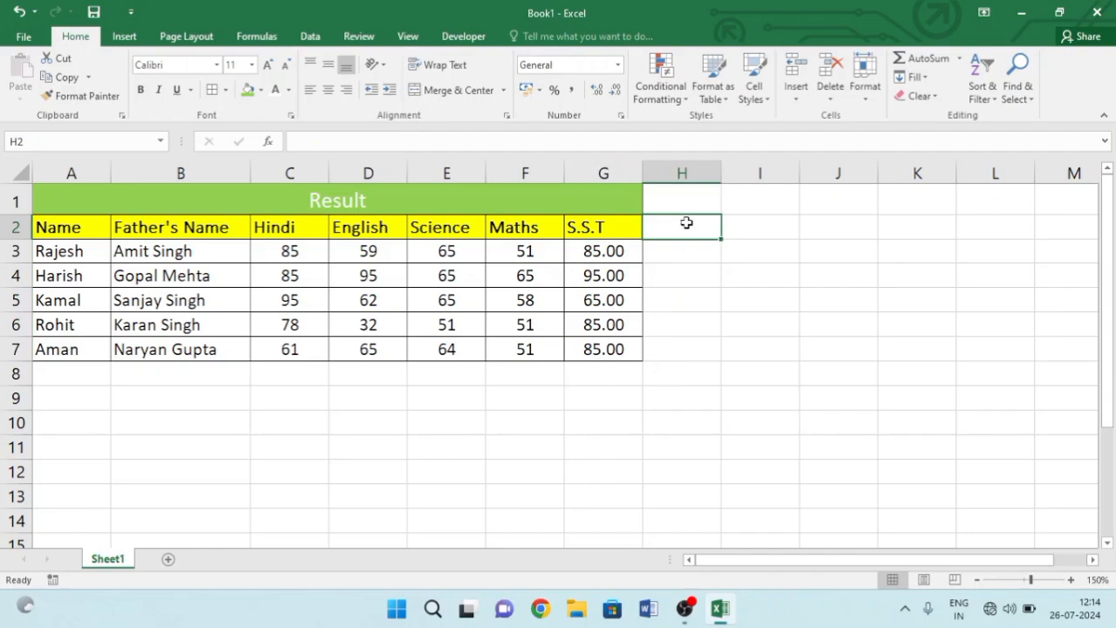
{"action": "type", "text": "Total"}
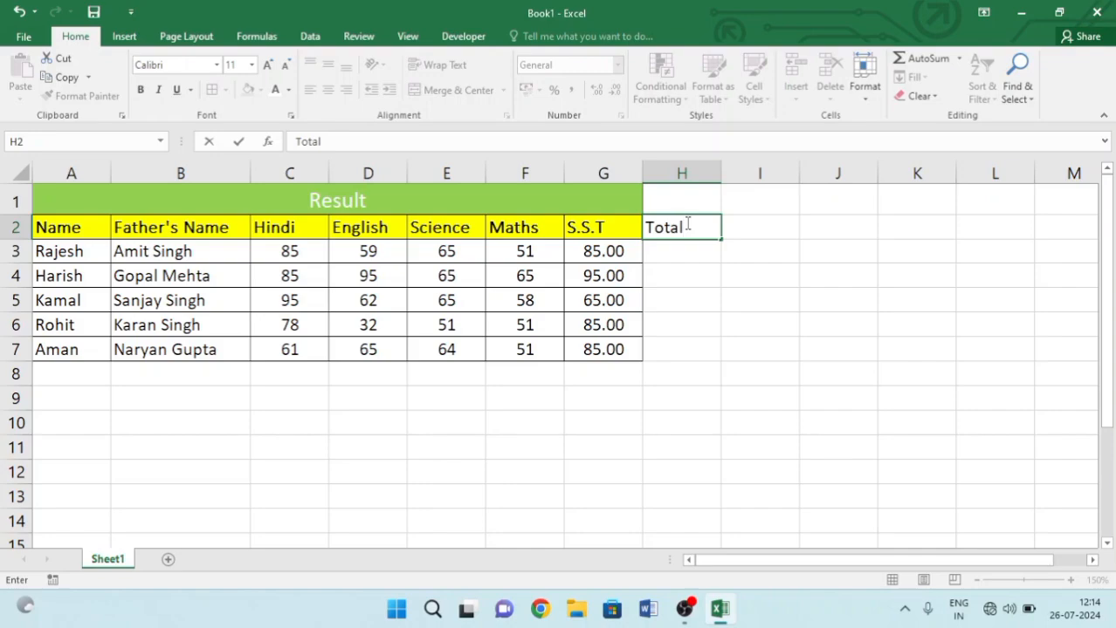
{"action": "key", "text": "Return"}
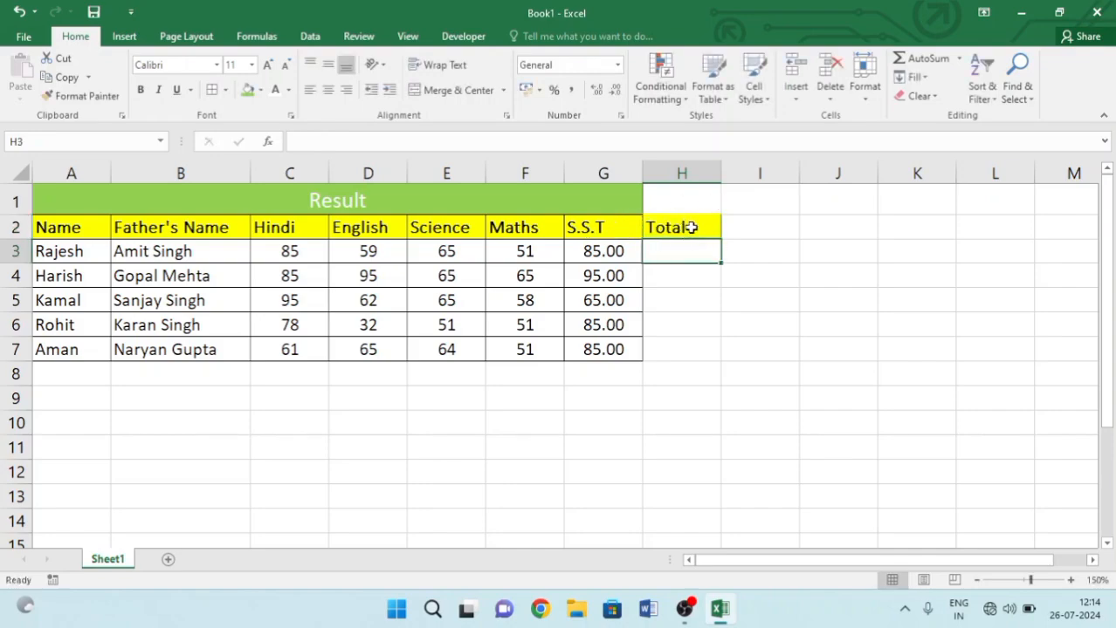
- Extend the merged and centred Result title over the Total column so it spans A1:H1
{"action": "left_click", "coordinate": [680, 202]}
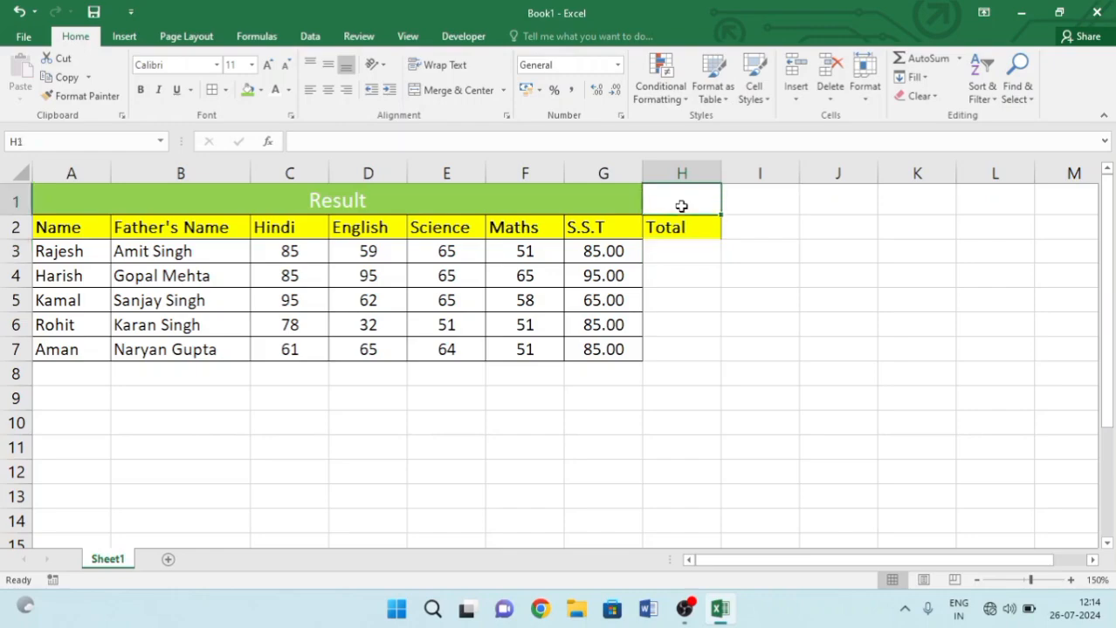
{"action": "left_click", "coordinate": [594, 204]}
{"action": "left_click_drag", "start_coordinate": [594, 203], "coordinate": [669, 201]}
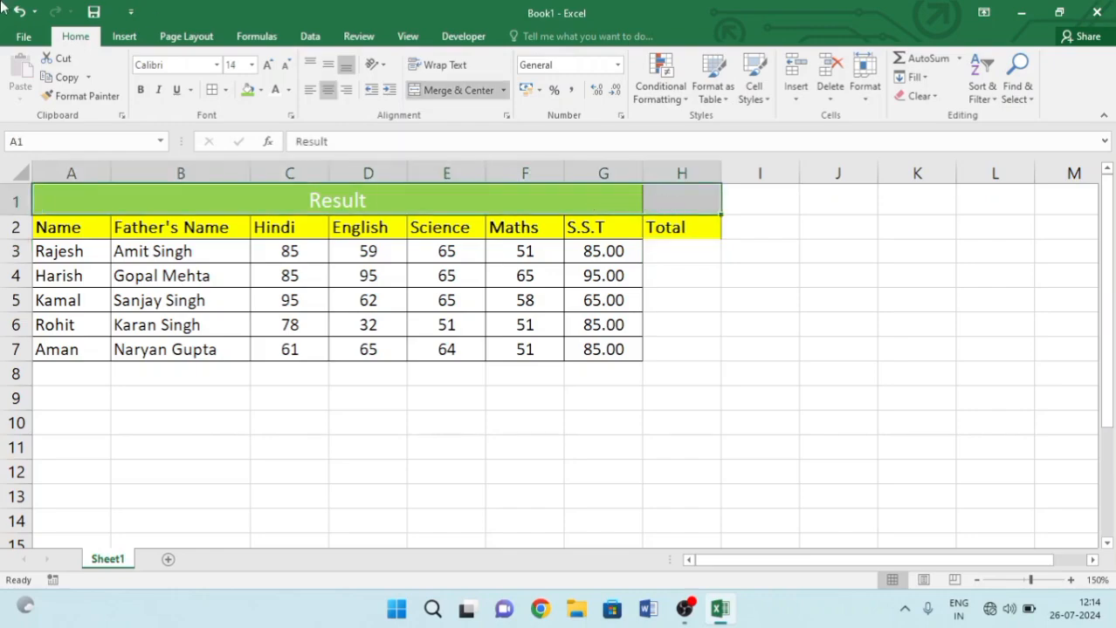
{"action": "left_click", "coordinate": [442, 93]}
{"action": "left_click", "coordinate": [443, 95]}
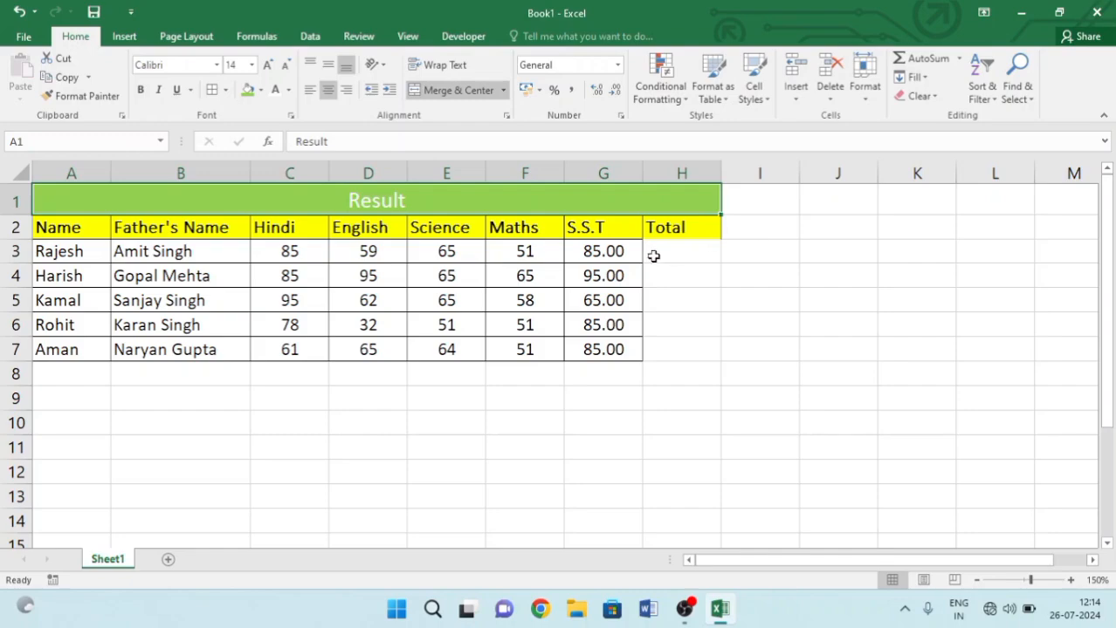
- Enter the sample number 2 in both J3 and J4, outside the table
{"action": "left_click", "coordinate": [656, 253]}
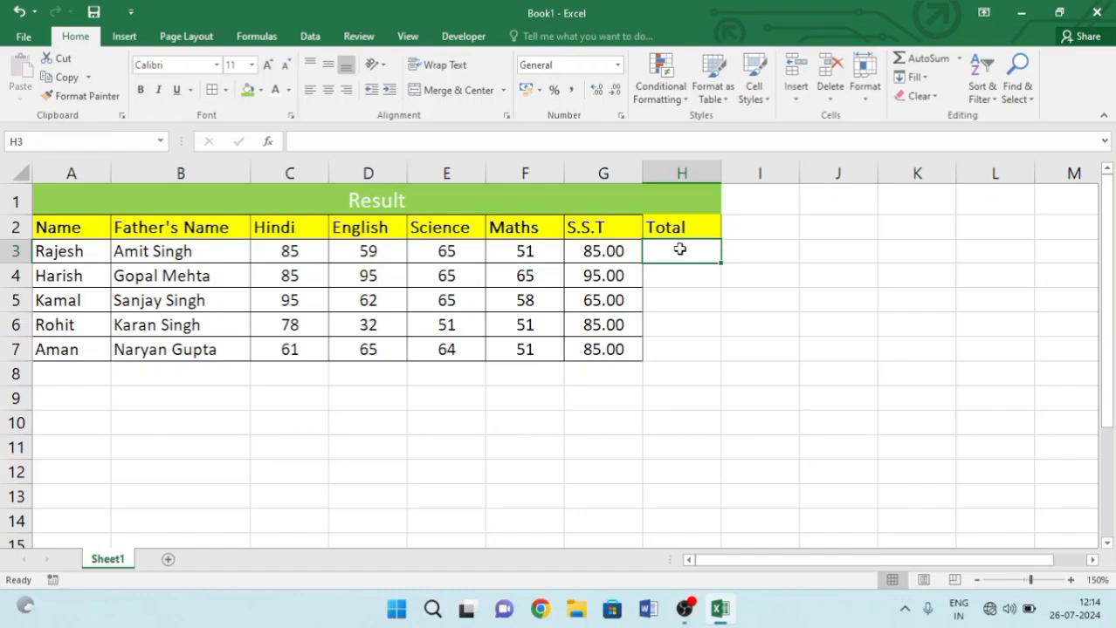
{"action": "left_click", "coordinate": [813, 234]}
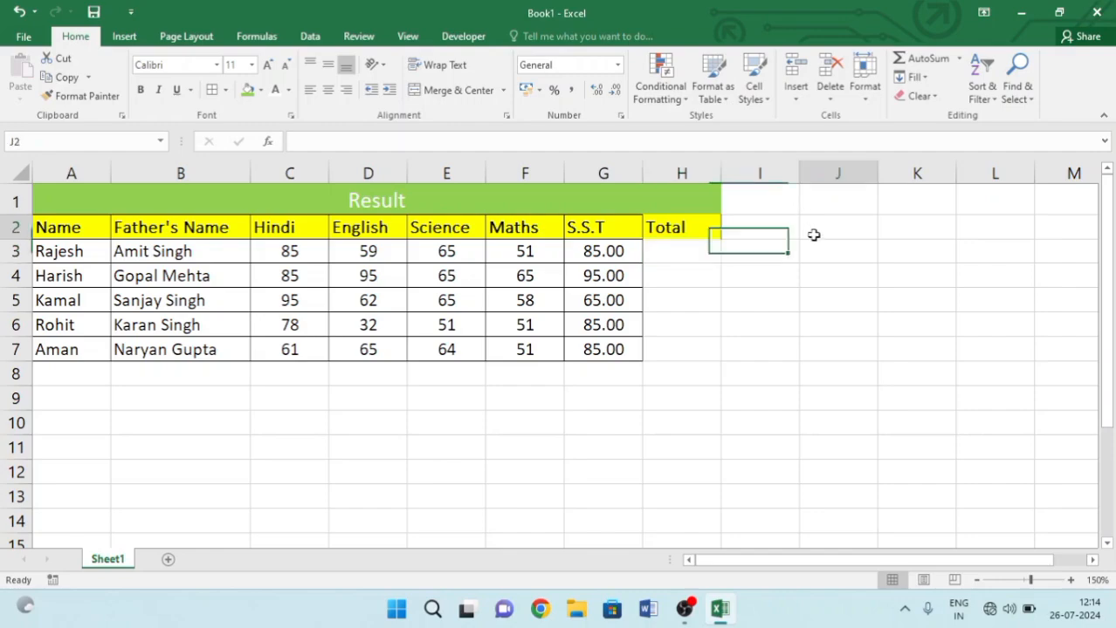
{"action": "left_click", "coordinate": [825, 251]}
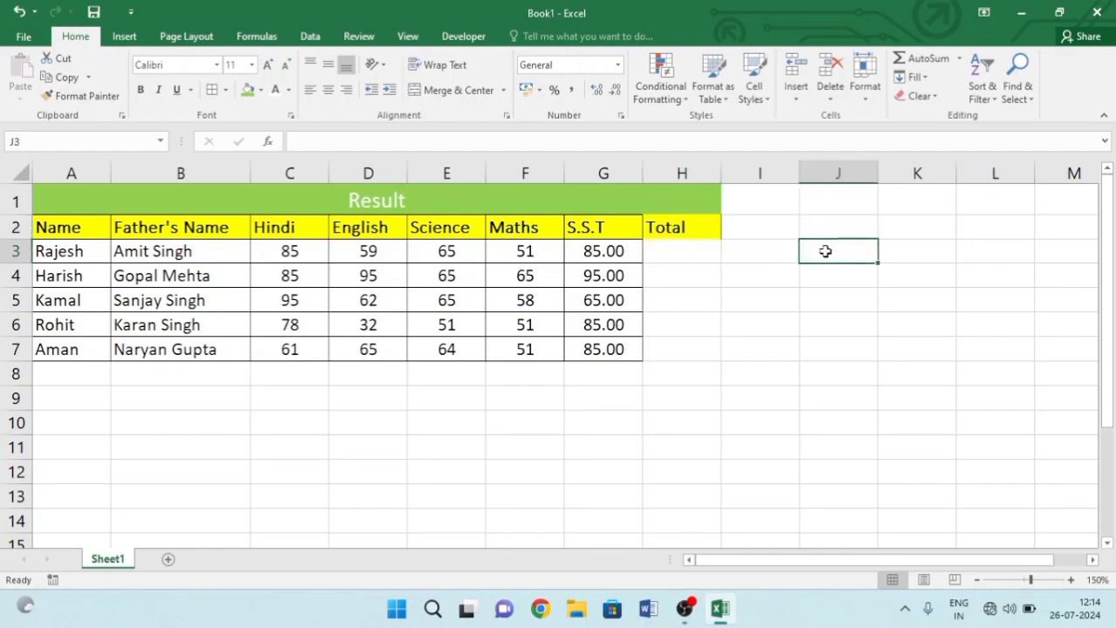
{"action": "type", "text": "2"}
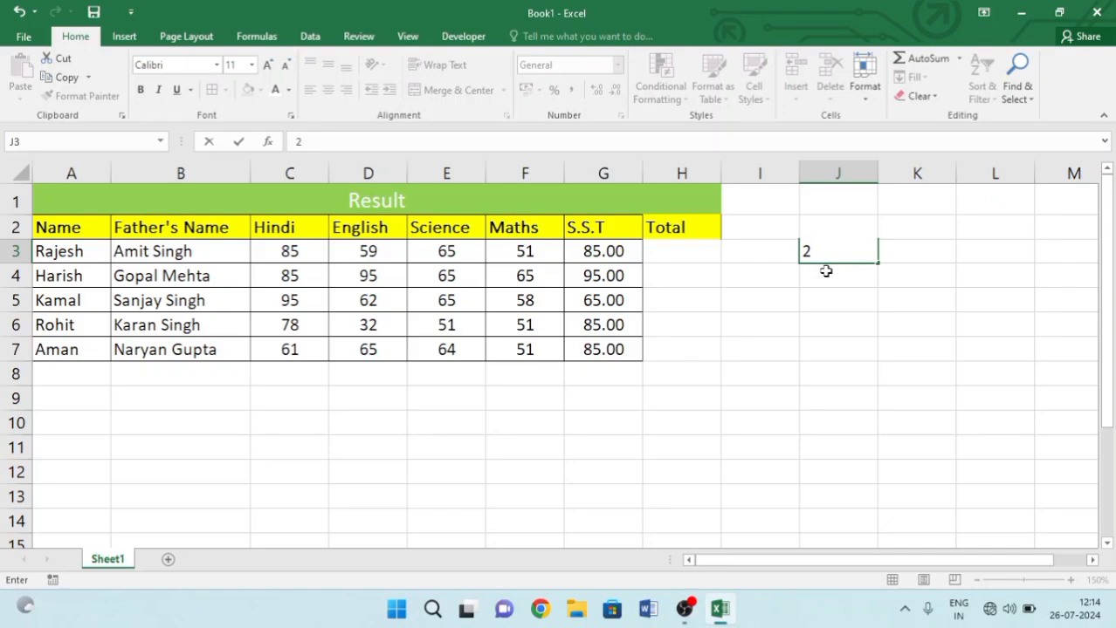
{"action": "key", "text": "Return"}
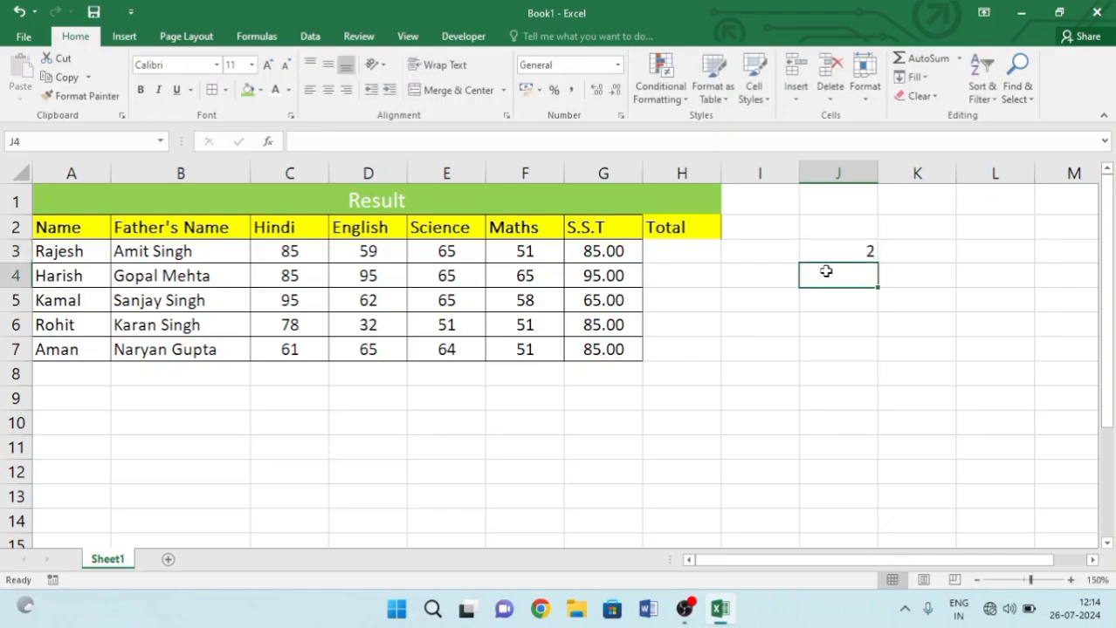
{"action": "type", "text": "2"}
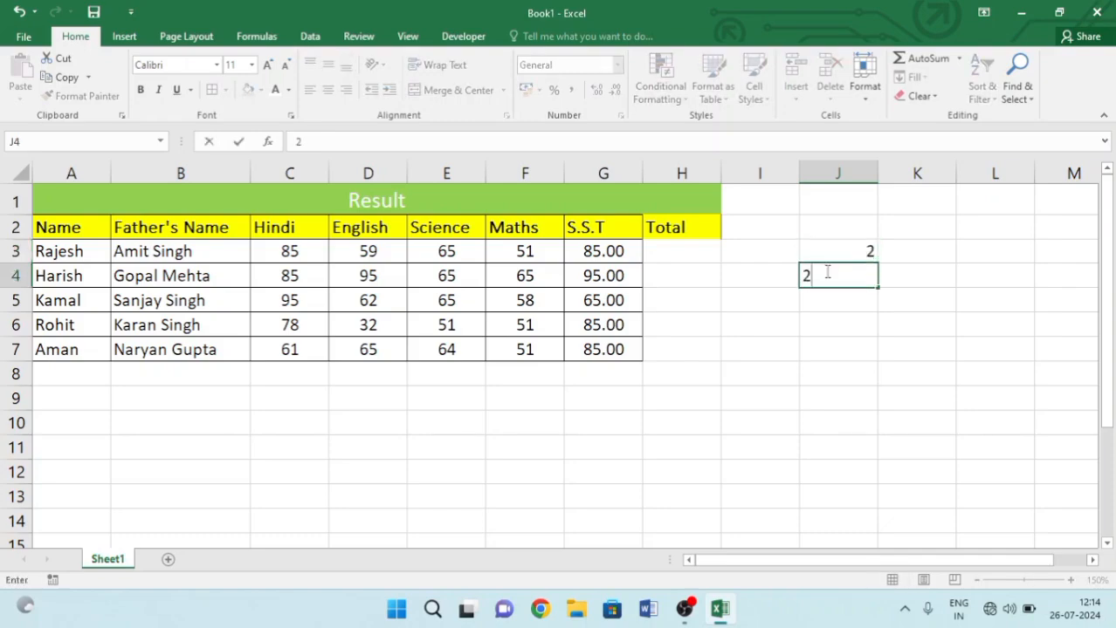
{"action": "key", "text": "Return"}
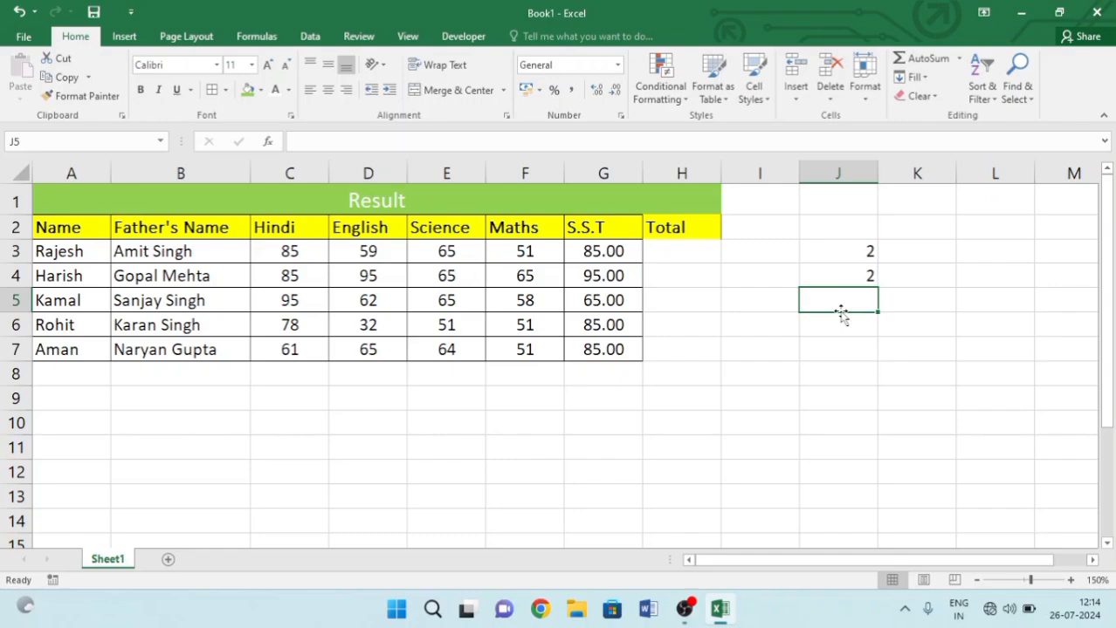
- Add the two sample numbers with the formula =J3+J4 in J5, and select that cell to review the formula
{"action": "type", "text": "="}
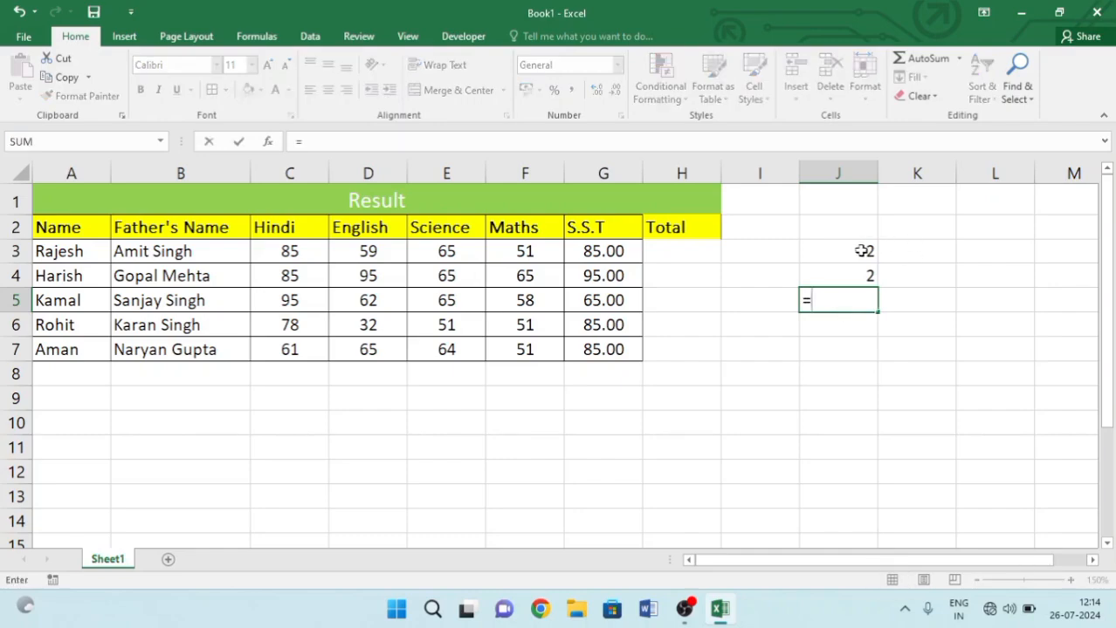
{"action": "left_click", "coordinate": [854, 253]}
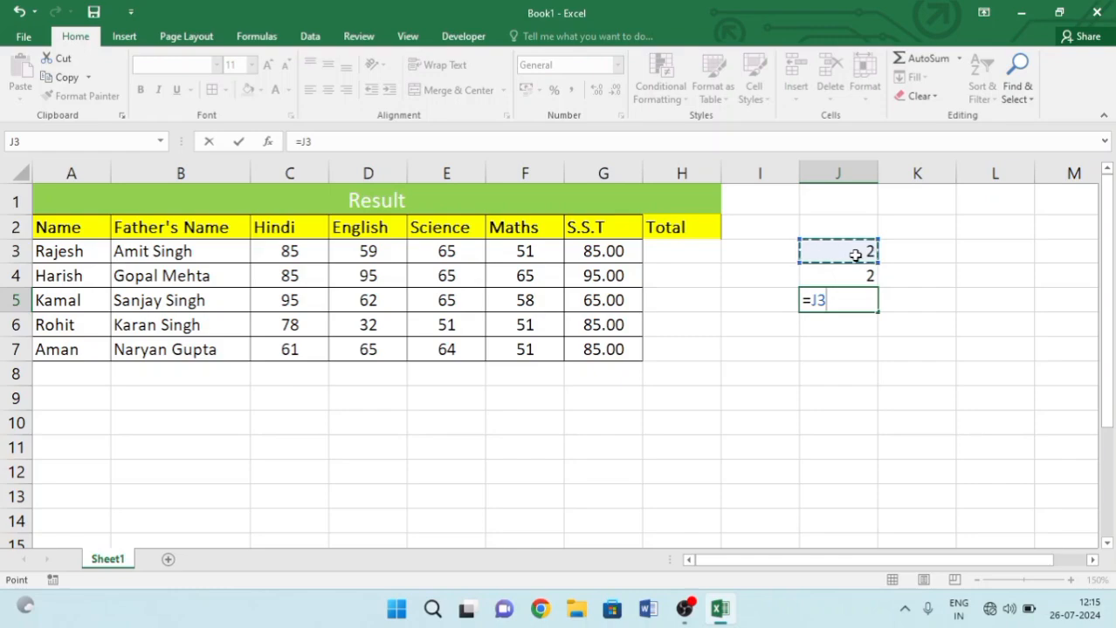
{"action": "type", "text": "+"}
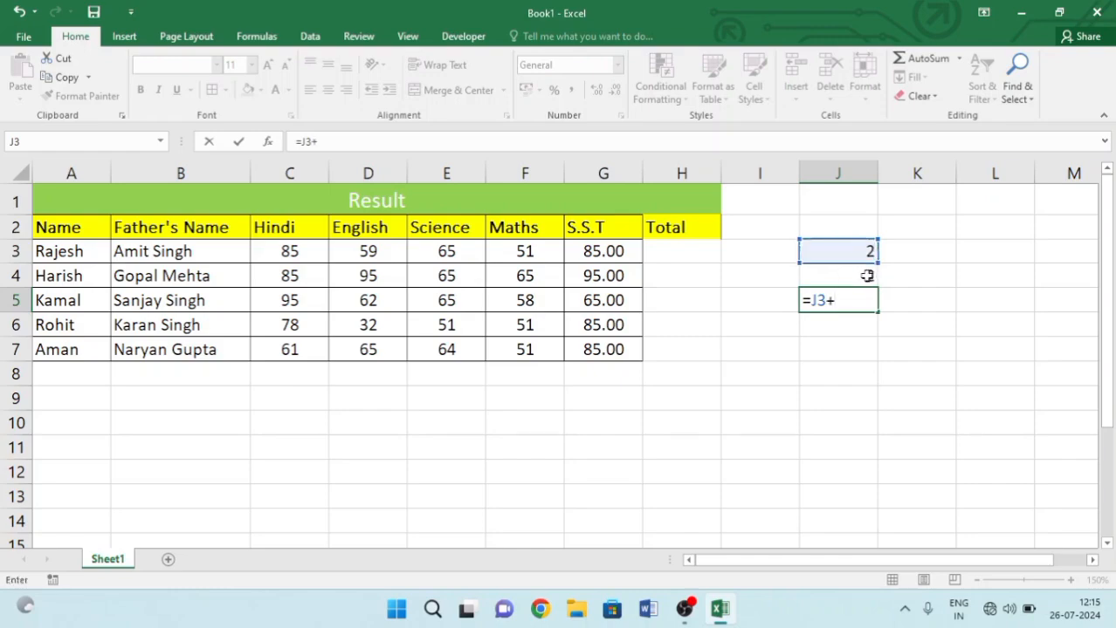
{"action": "left_click", "coordinate": [865, 276]}
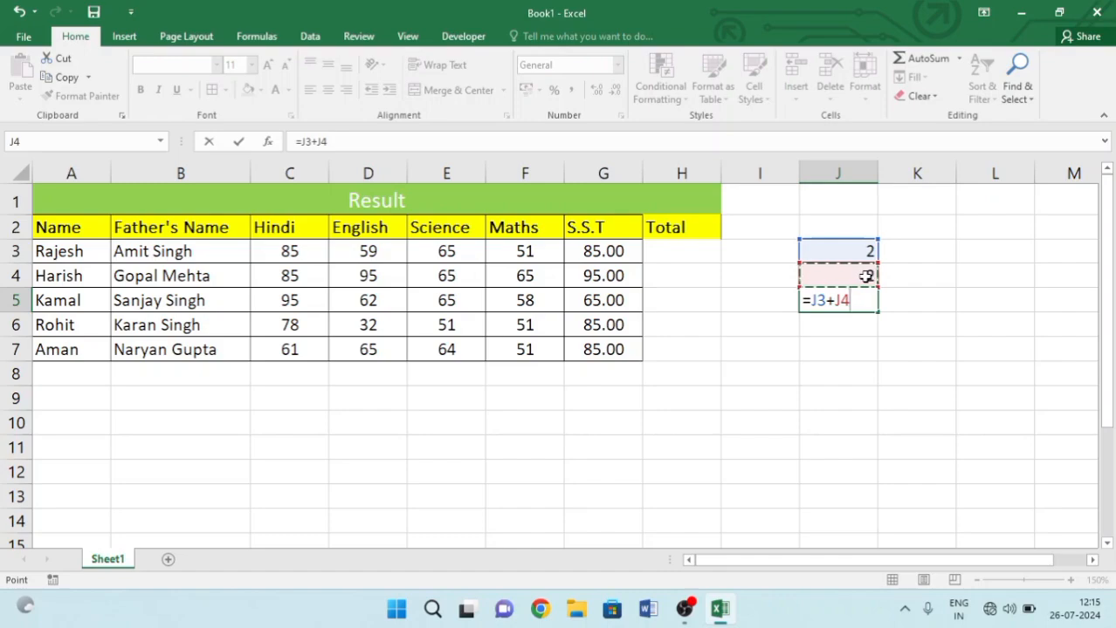
{"action": "key", "text": "Return"}
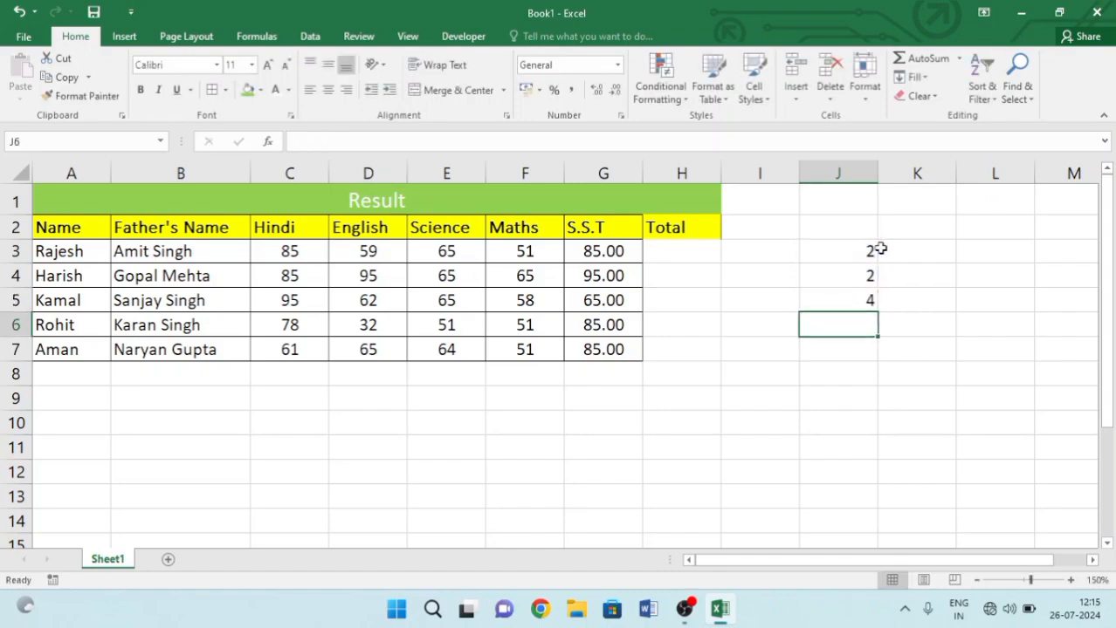
{"action": "left_click", "coordinate": [862, 297]}
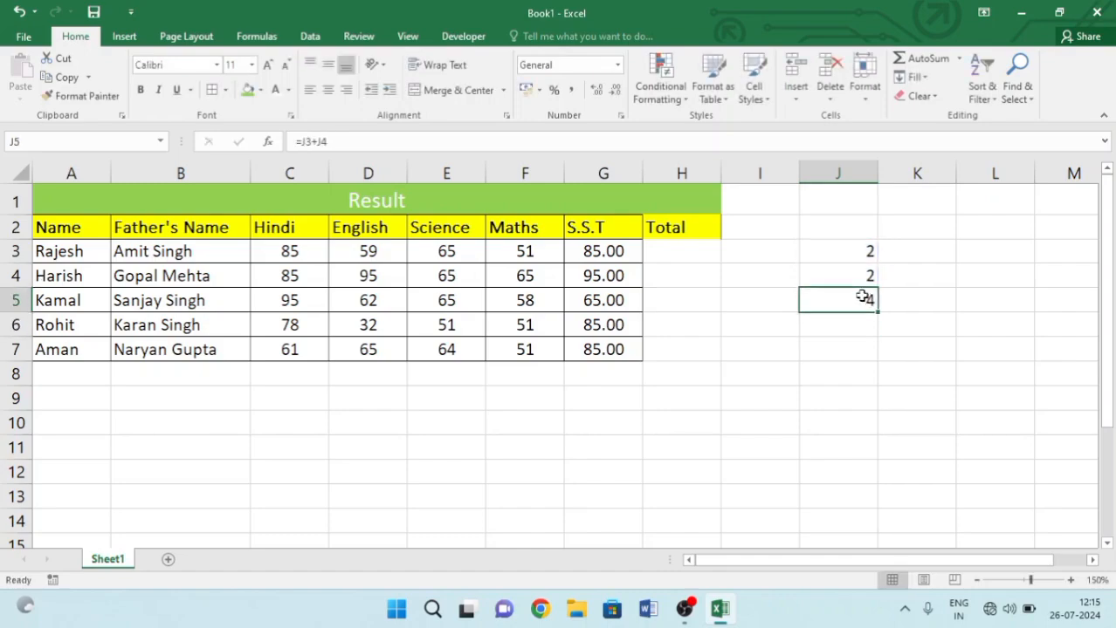
- Add the five subject marks of the first student with =C3+D3+E3+F3+G3 in H3, and select that cell to review the formula
{"action": "left_click", "coordinate": [690, 251]}
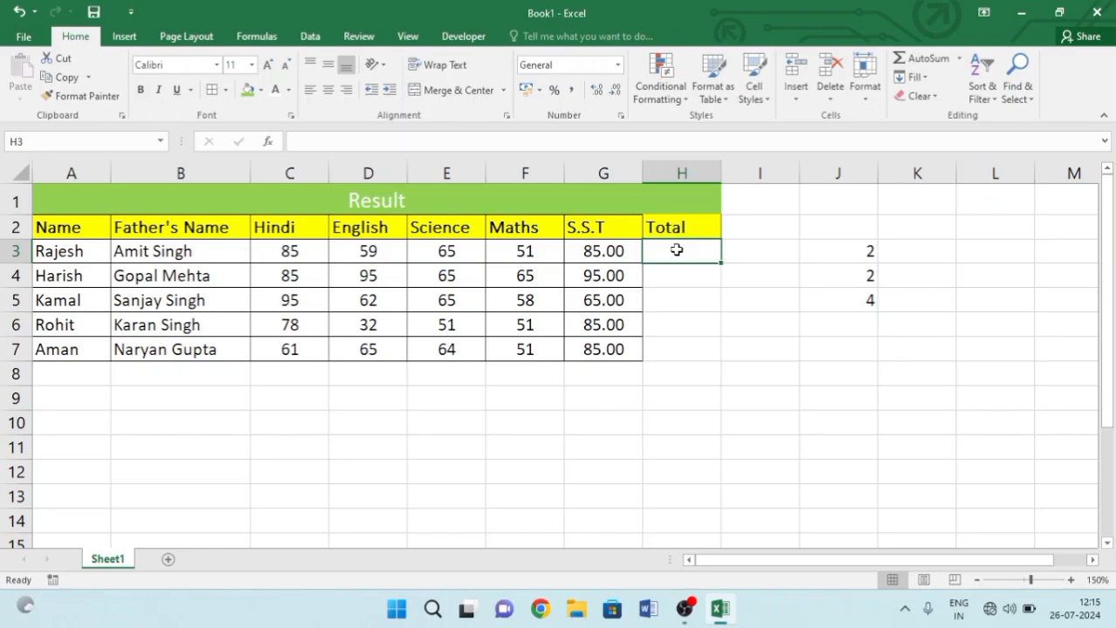
{"action": "type", "text": "="}
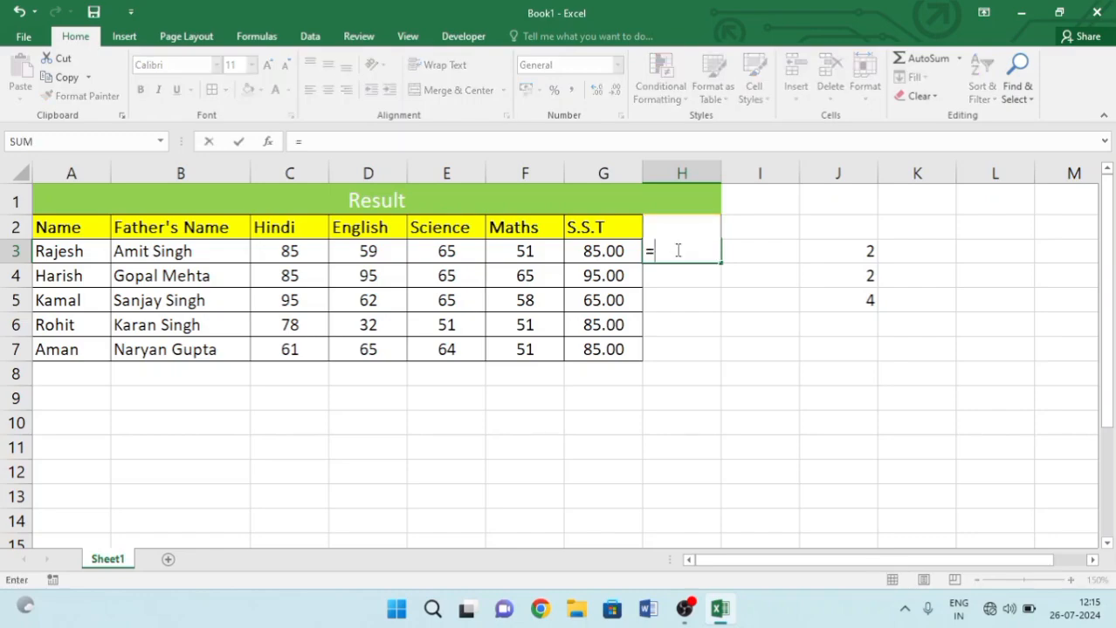
{"action": "left_click", "coordinate": [295, 253]}
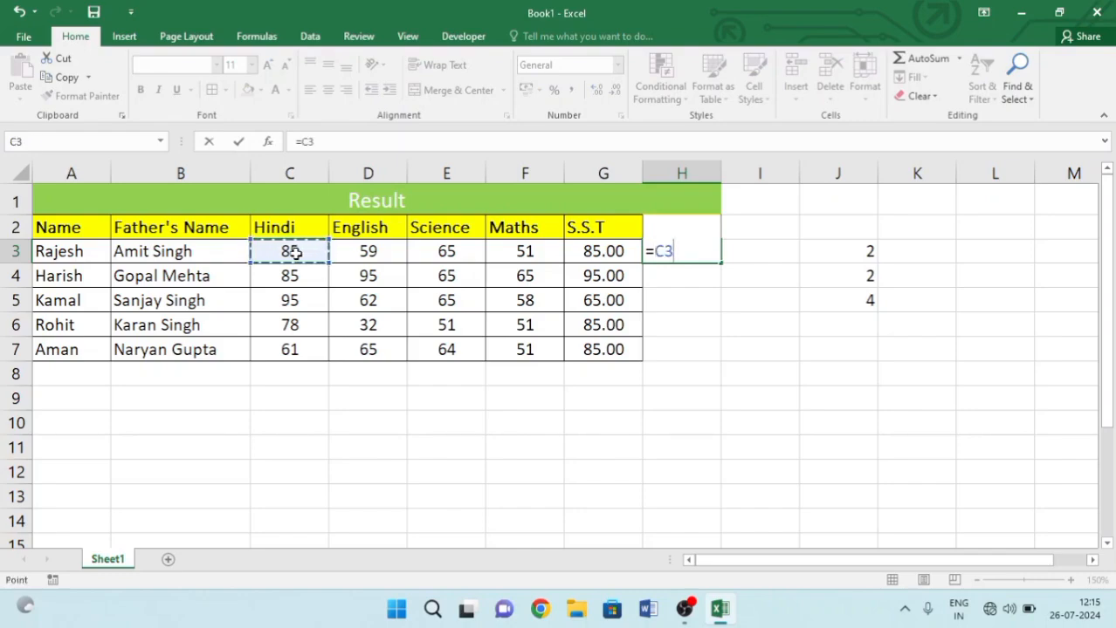
{"action": "type", "text": "+"}
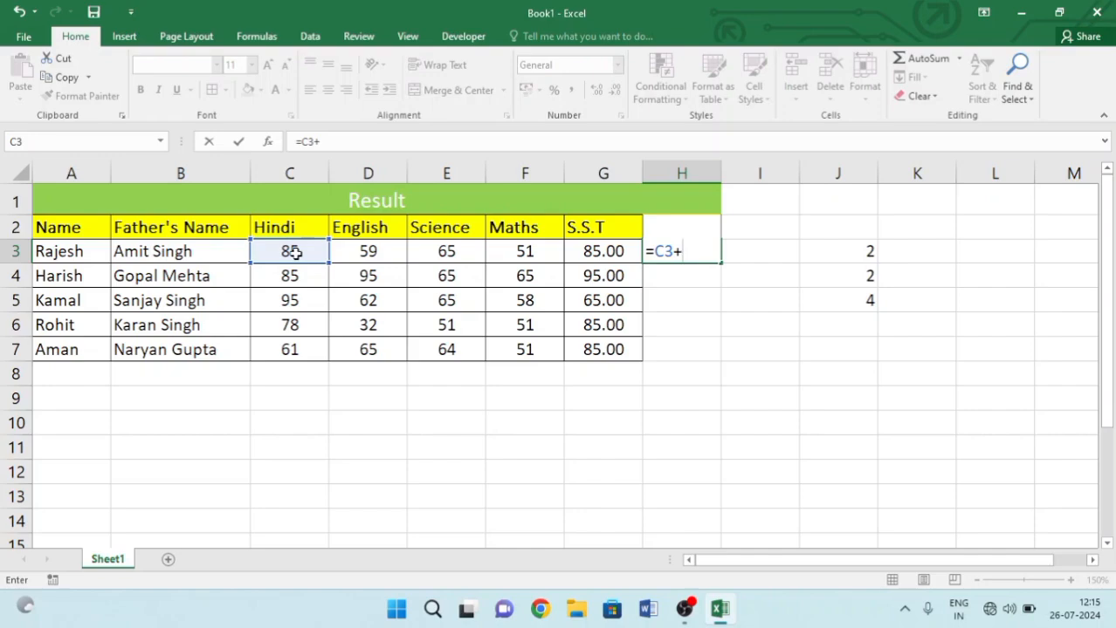
{"action": "left_click", "coordinate": [364, 253]}
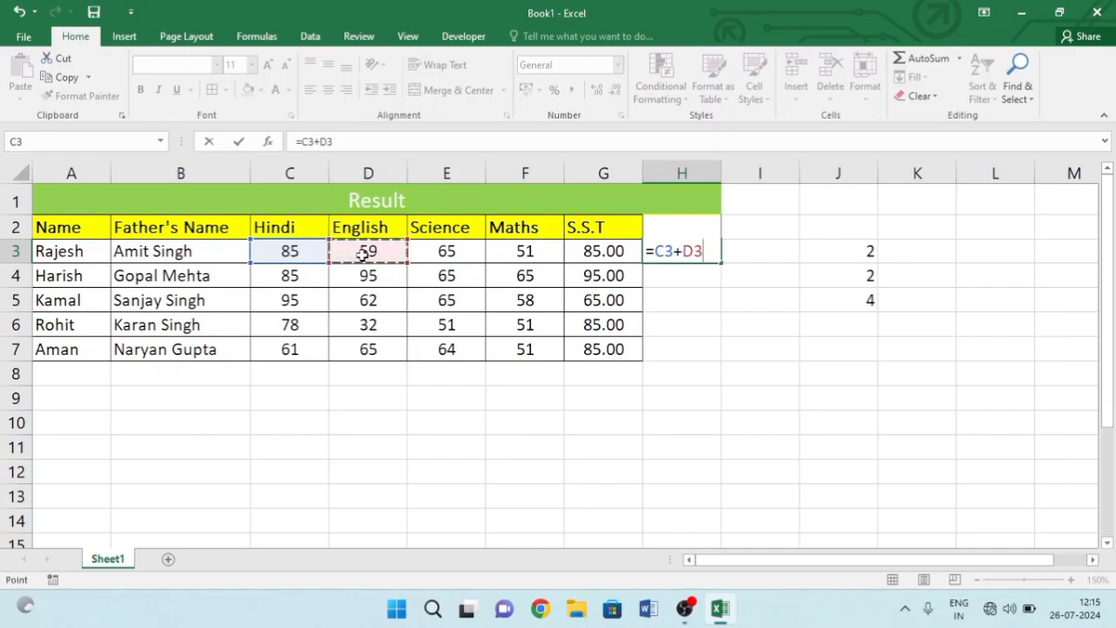
{"action": "type", "text": "+"}
{"action": "left_click", "coordinate": [461, 248]}
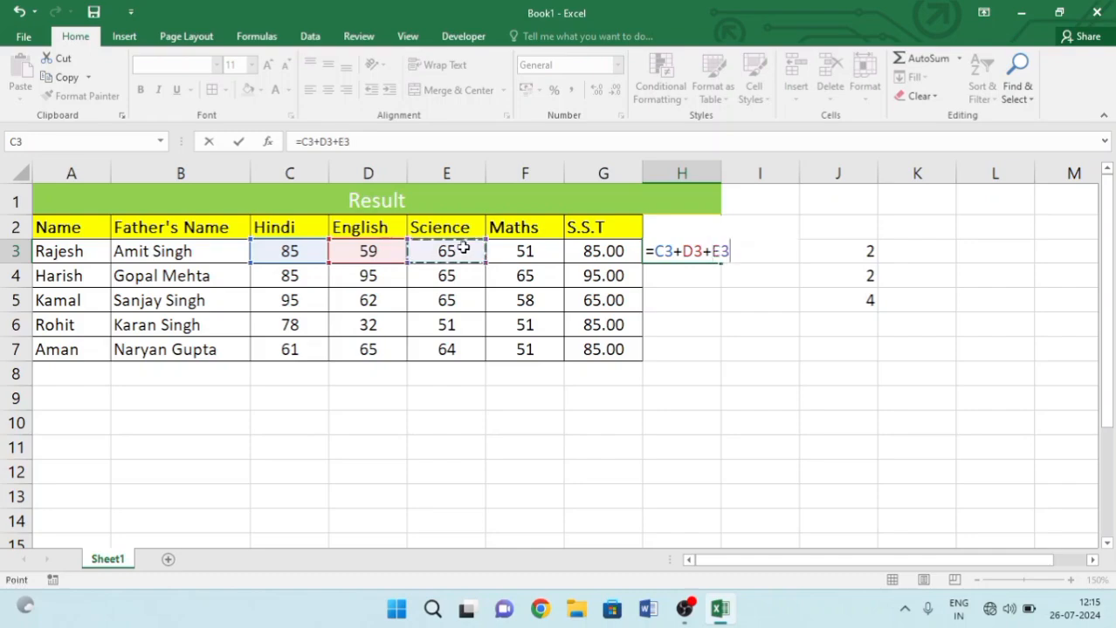
{"action": "type", "text": "+"}
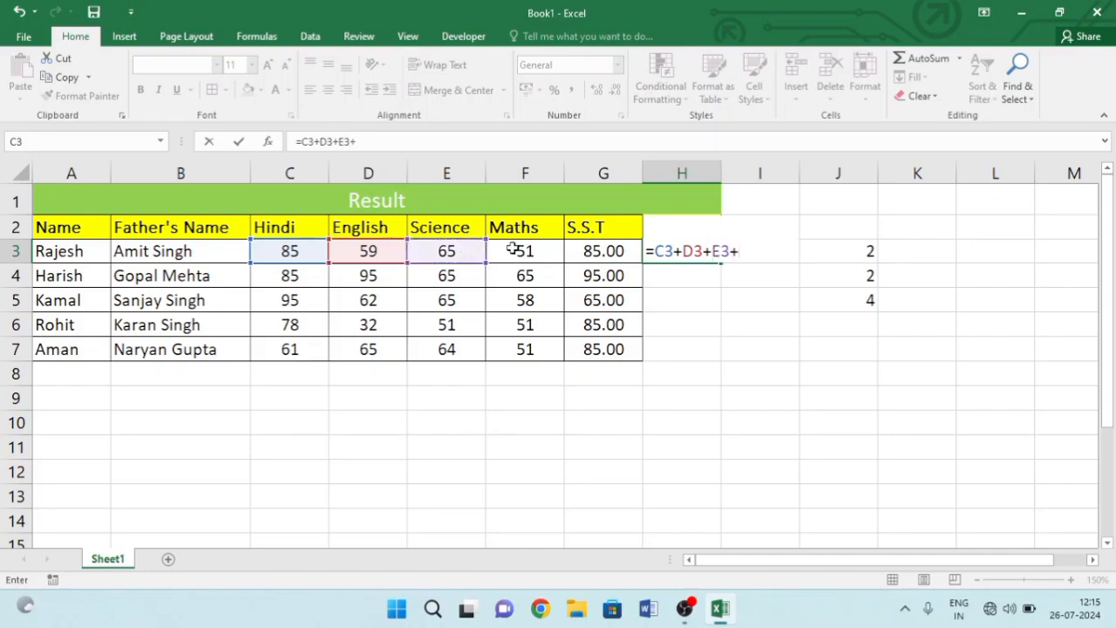
{"action": "left_click", "coordinate": [519, 253]}
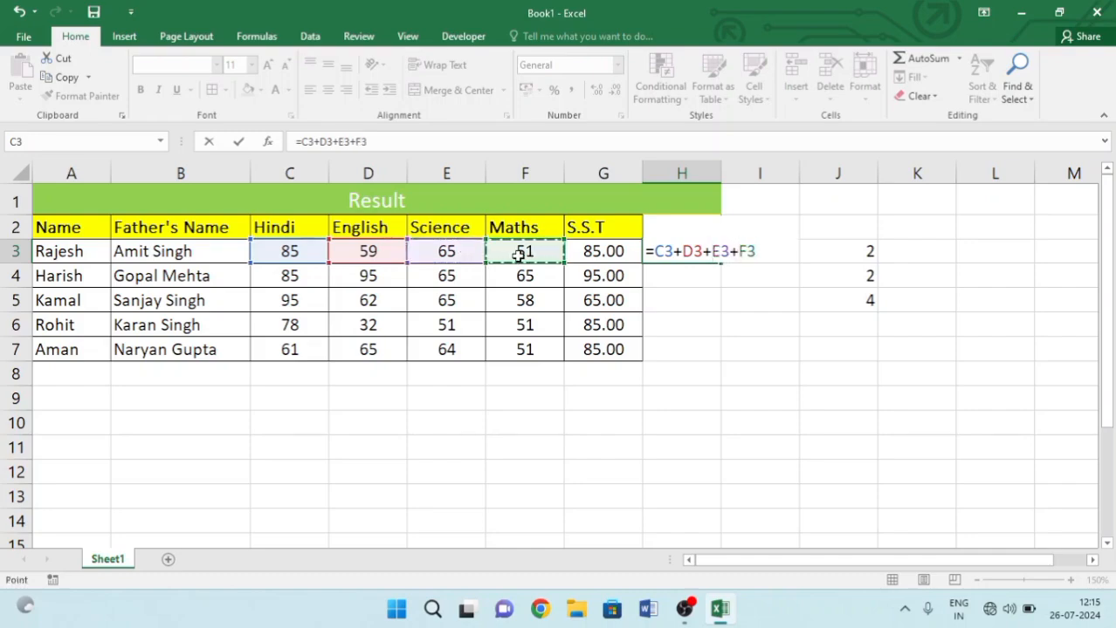
{"action": "type", "text": "+"}
{"action": "left_click", "coordinate": [606, 255]}
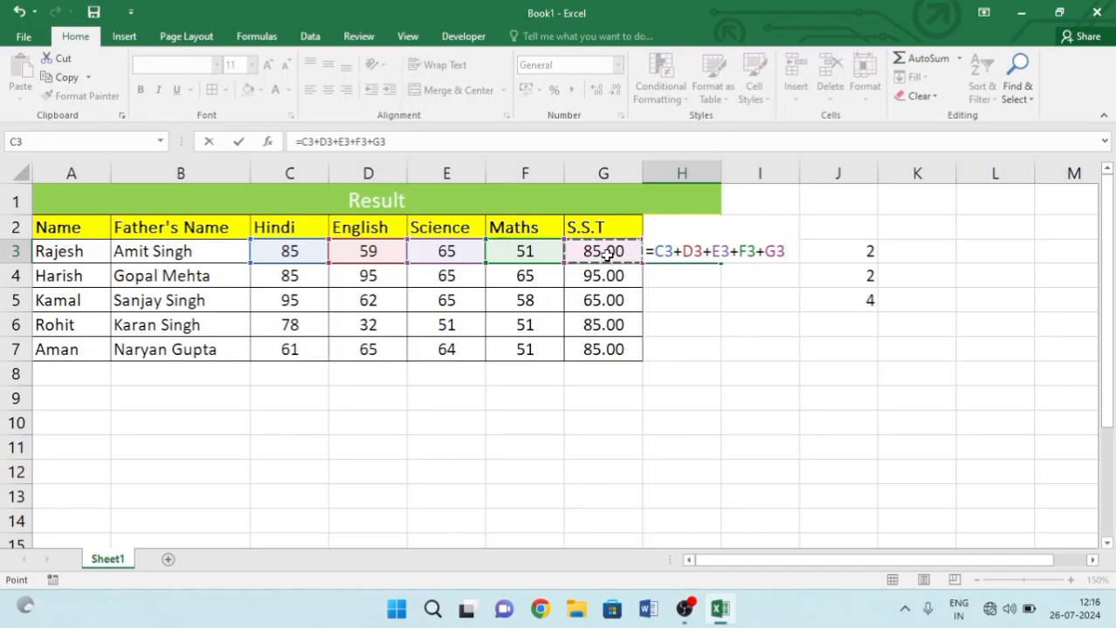
{"action": "key", "text": "Return"}
{"action": "left_click", "coordinate": [679, 252]}
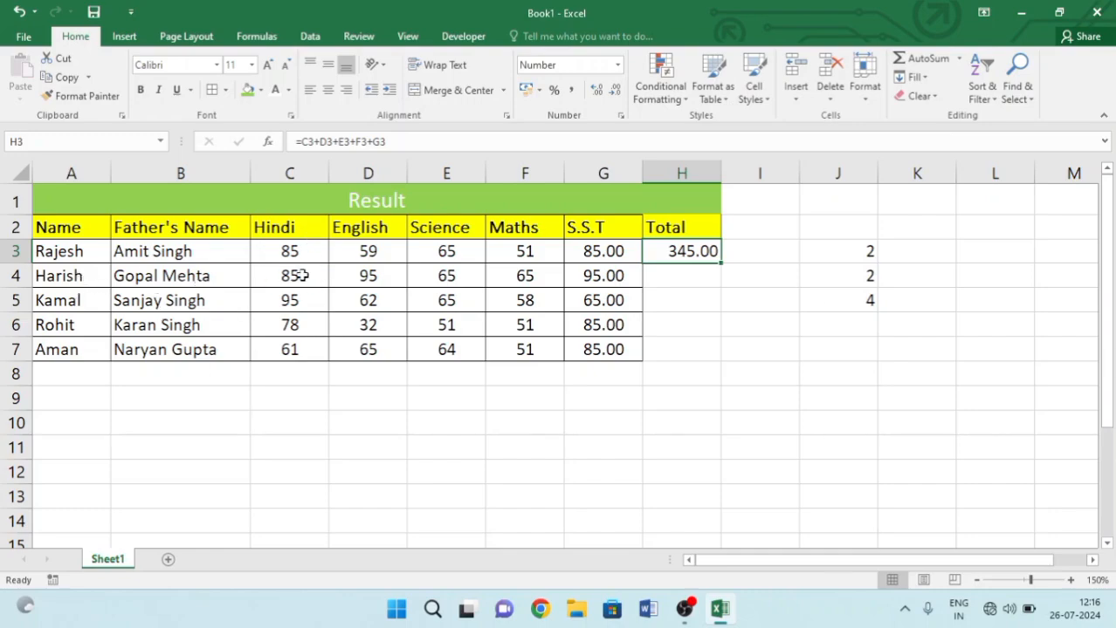
{"action": "left_click", "coordinate": [698, 276]}
{"action": "left_click", "coordinate": [685, 252]}
{"action": "left_click", "coordinate": [689, 275]}
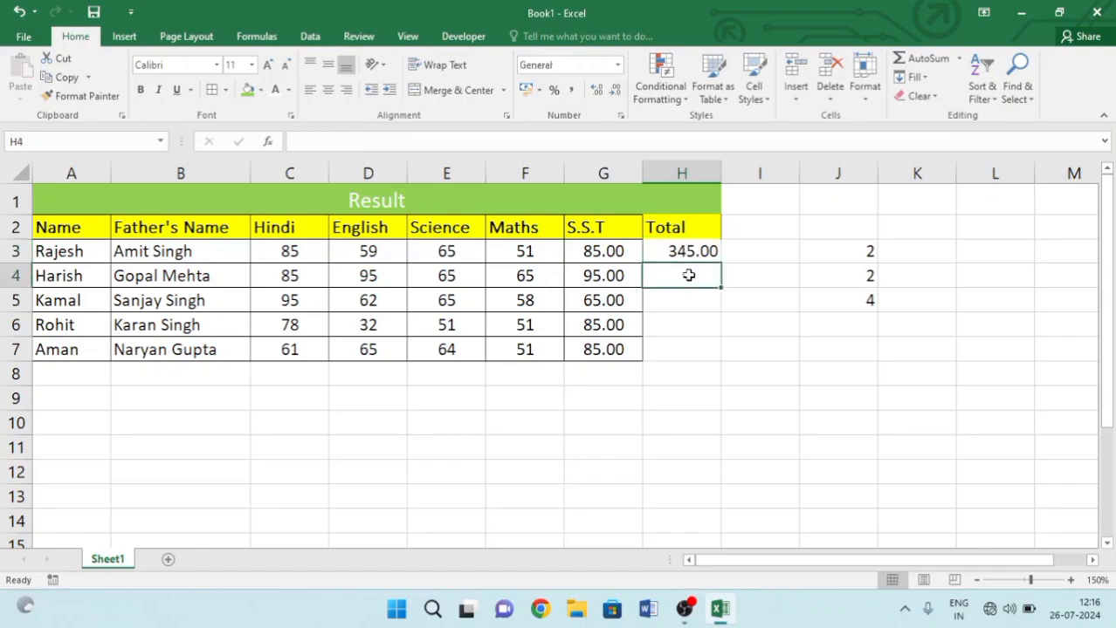
{"action": "type", "text": "="}
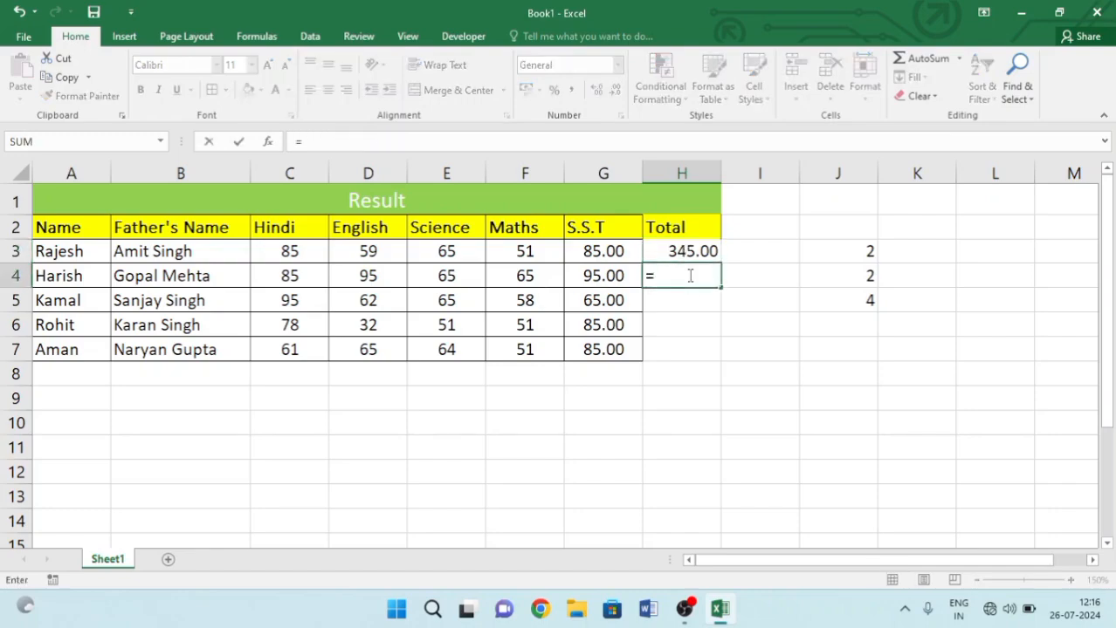
{"action": "left_click", "coordinate": [261, 275]}
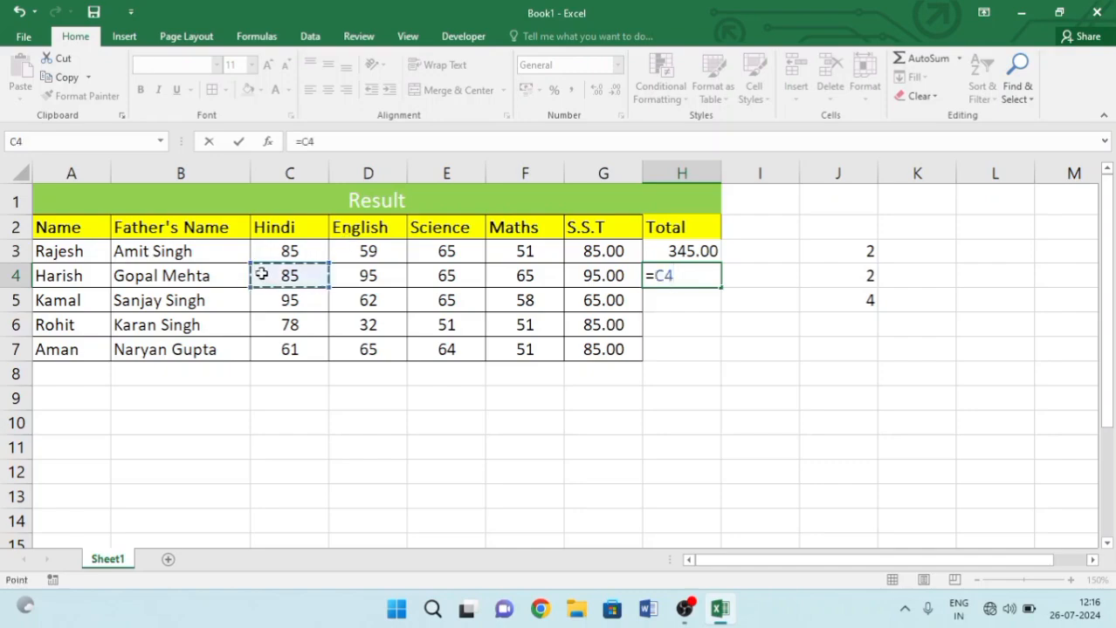
{"action": "type", "text": "+"}
{"action": "key", "text": "BackSpace"}
{"action": "key", "text": "BackSpace"}
{"action": "key", "text": "BackSpace"}
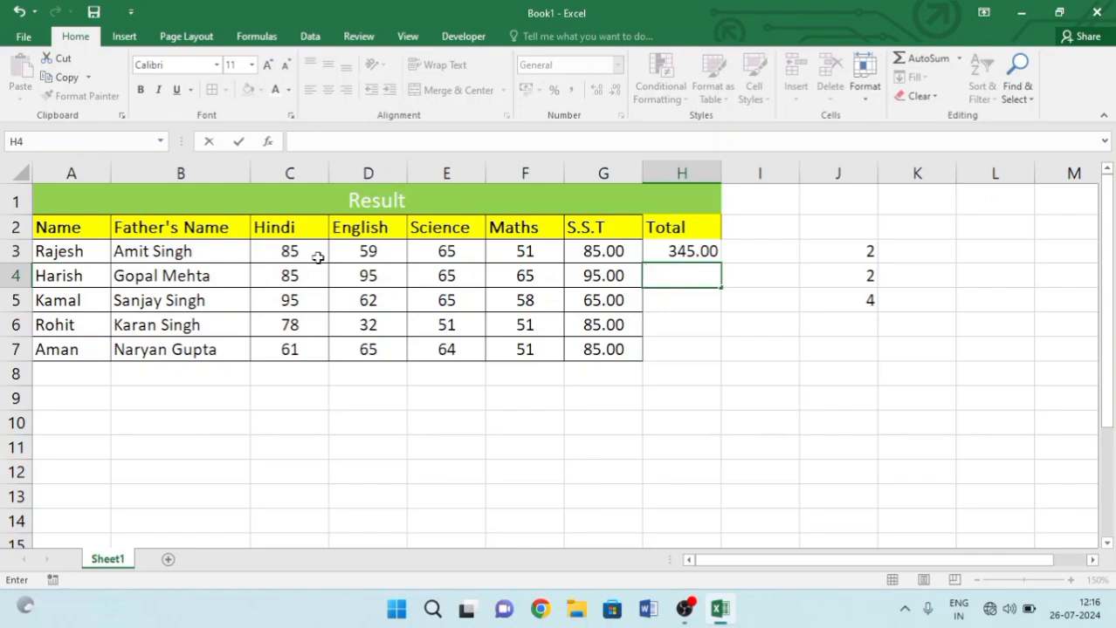
- Fill the total formula from H3 down through H7 for the remaining students, and reselect H3 to review it
{"action": "left_click", "coordinate": [689, 251]}
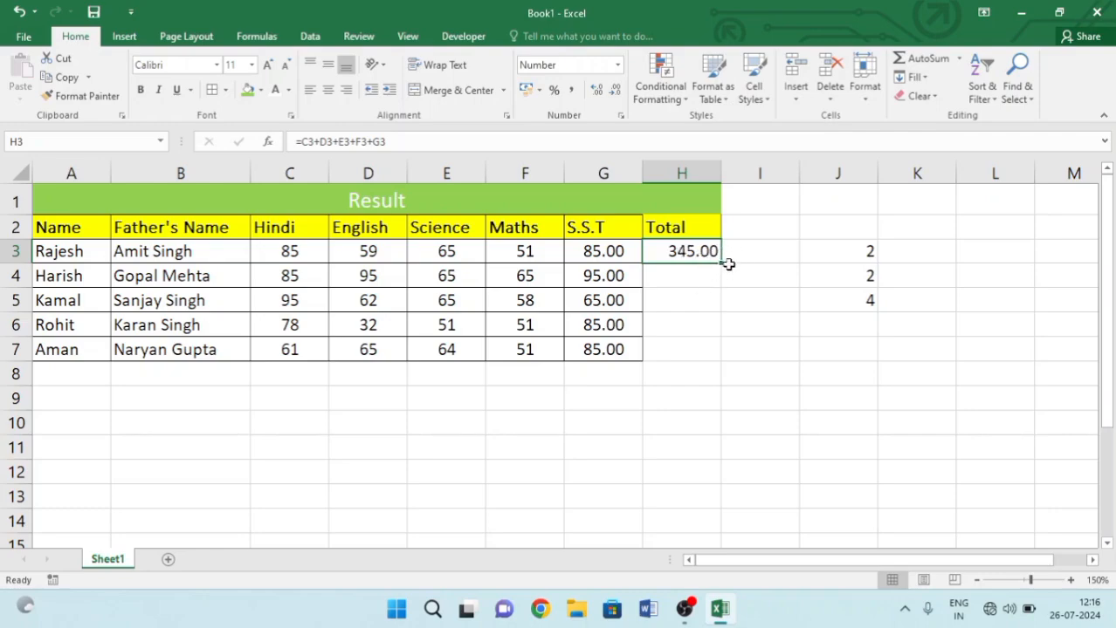
{"action": "left_click", "coordinate": [727, 355]}
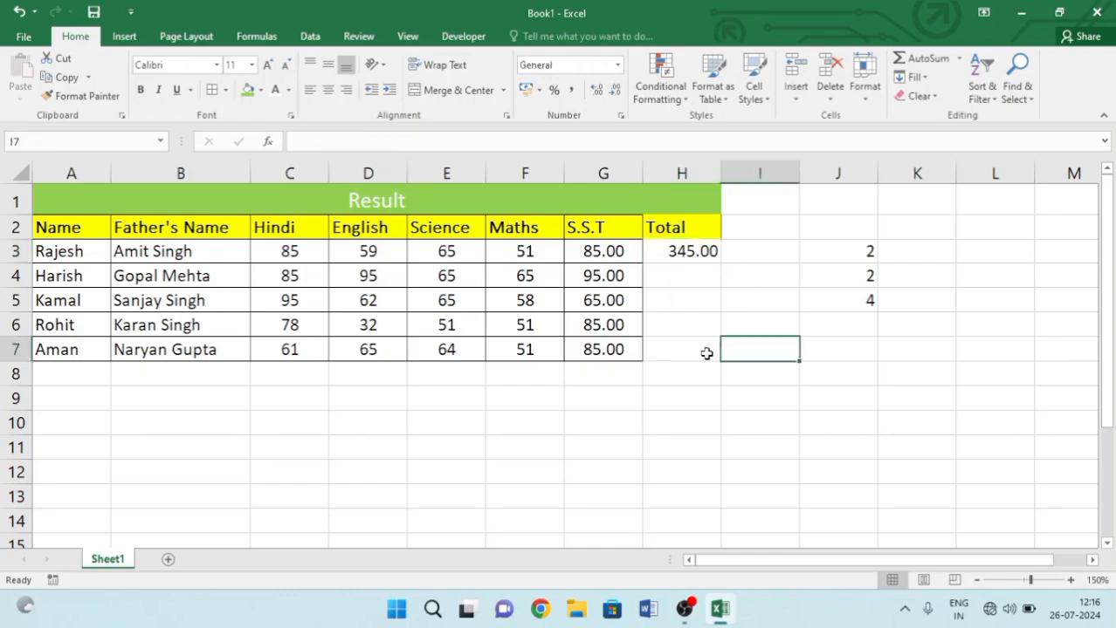
{"action": "scroll", "coordinate": [706, 353], "scroll_direction": "up", "scroll_amount": 6}
{"action": "left_click", "coordinate": [700, 252]}
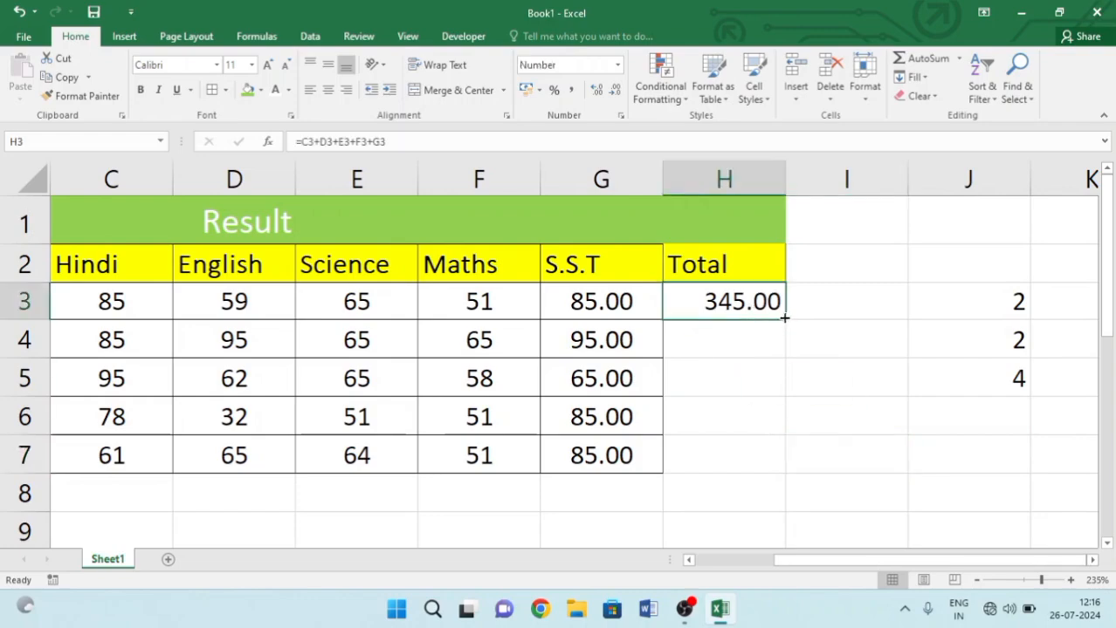
{"action": "left_click_drag", "start_coordinate": [784, 318], "coordinate": [774, 471]}
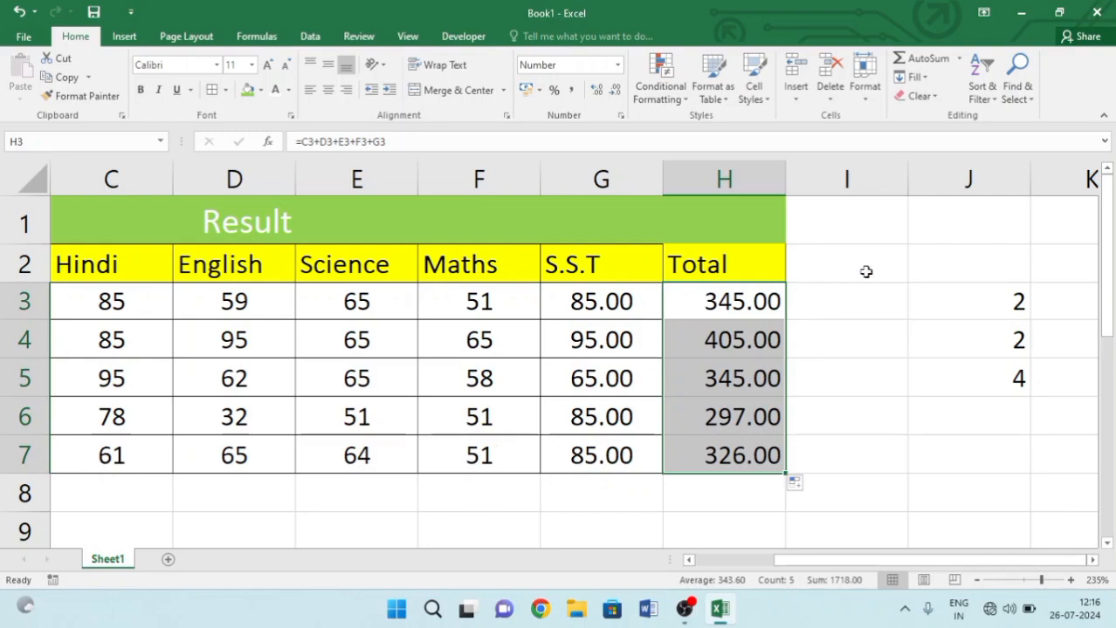
{"action": "left_click", "coordinate": [851, 302]}
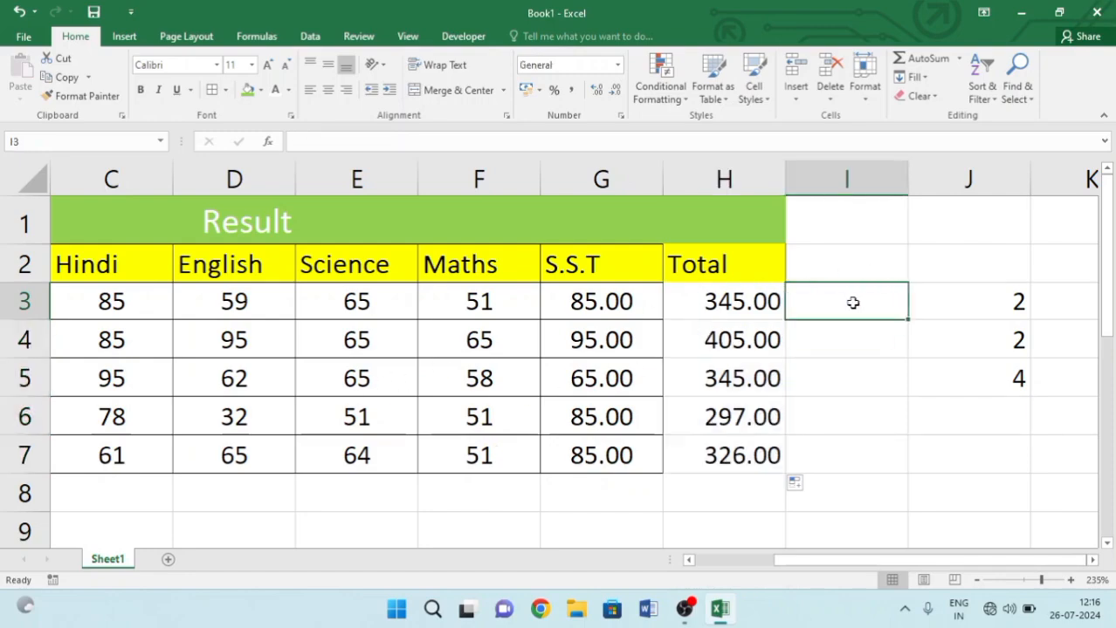
{"action": "left_click", "coordinate": [738, 302]}
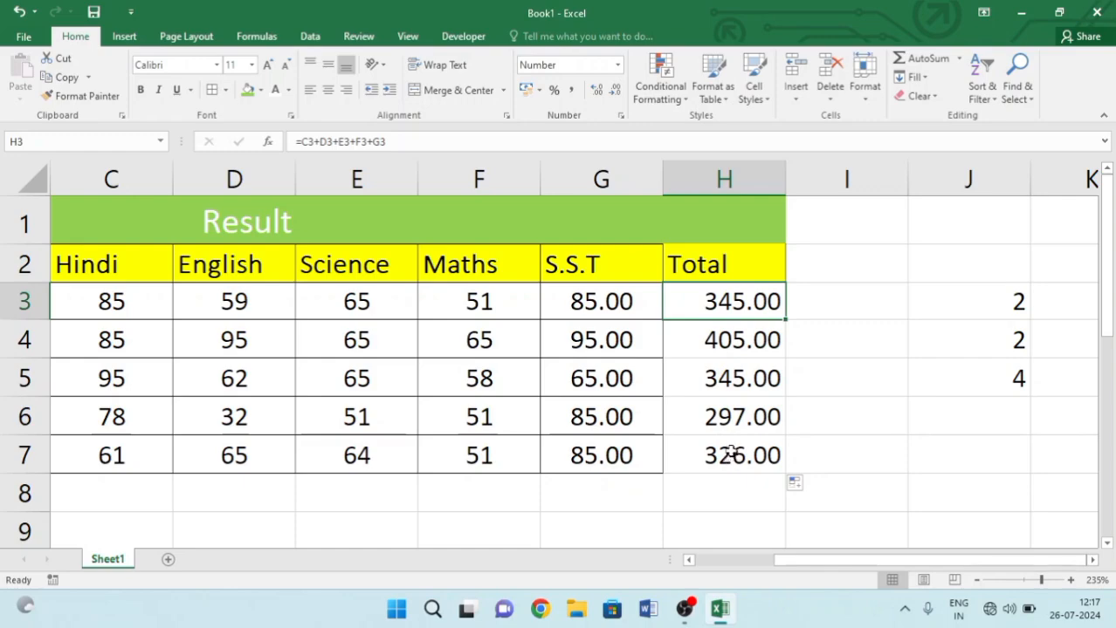
{"action": "scroll", "coordinate": [731, 454], "scroll_direction": "up", "scroll_amount": 3}
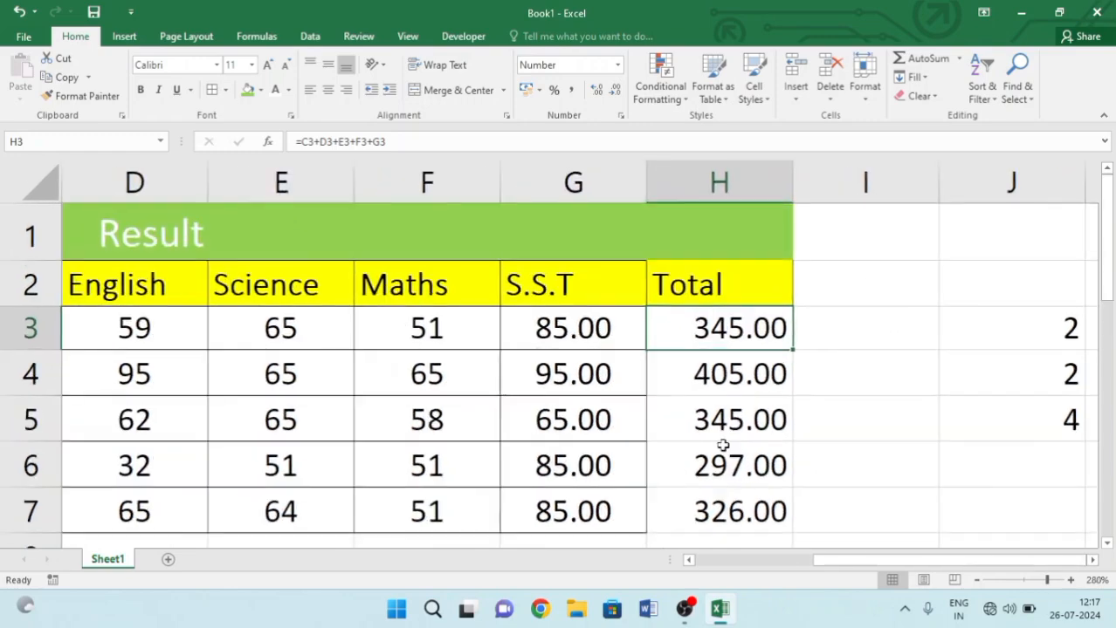
{"action": "scroll", "coordinate": [723, 445], "scroll_direction": "down", "scroll_amount": 5}
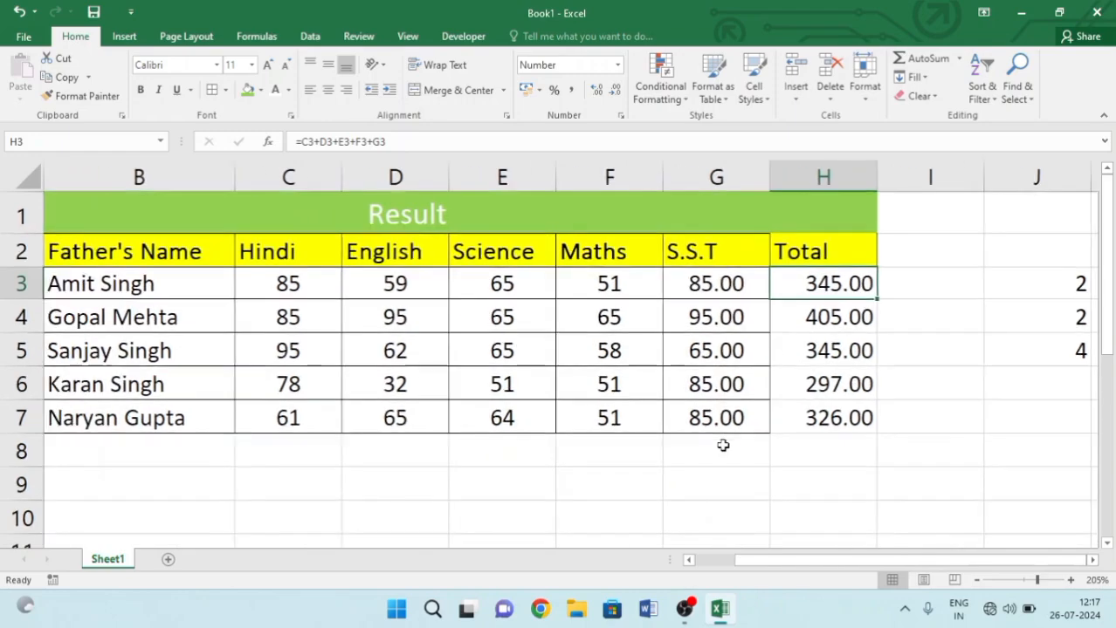
{"action": "scroll", "coordinate": [722, 445], "scroll_direction": "down", "scroll_amount": 2}
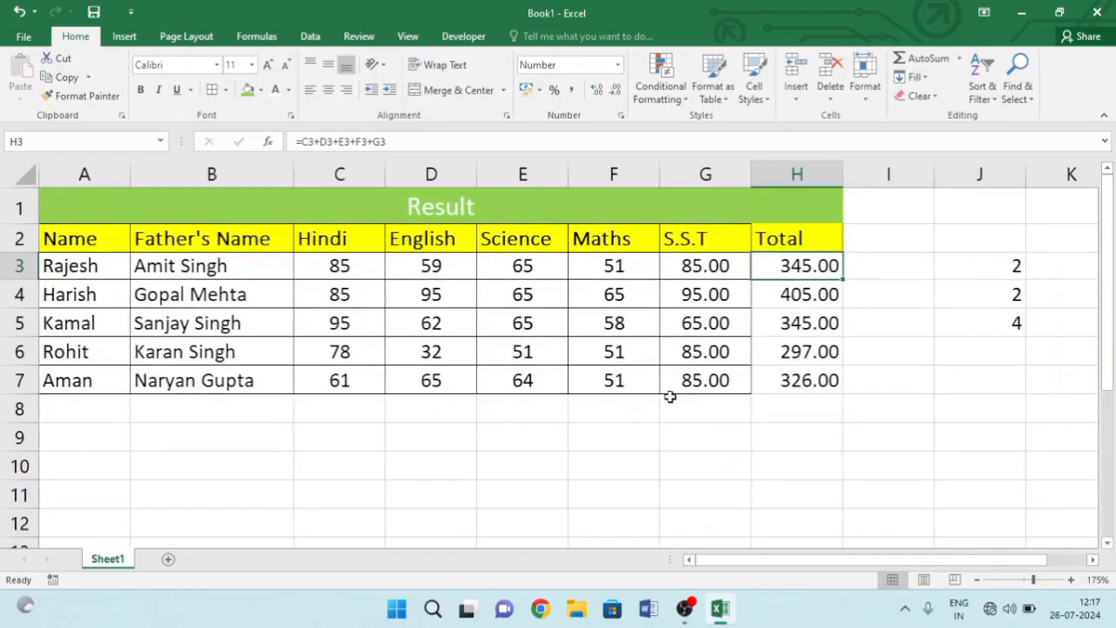
{"action": "left_click", "coordinate": [668, 401]}
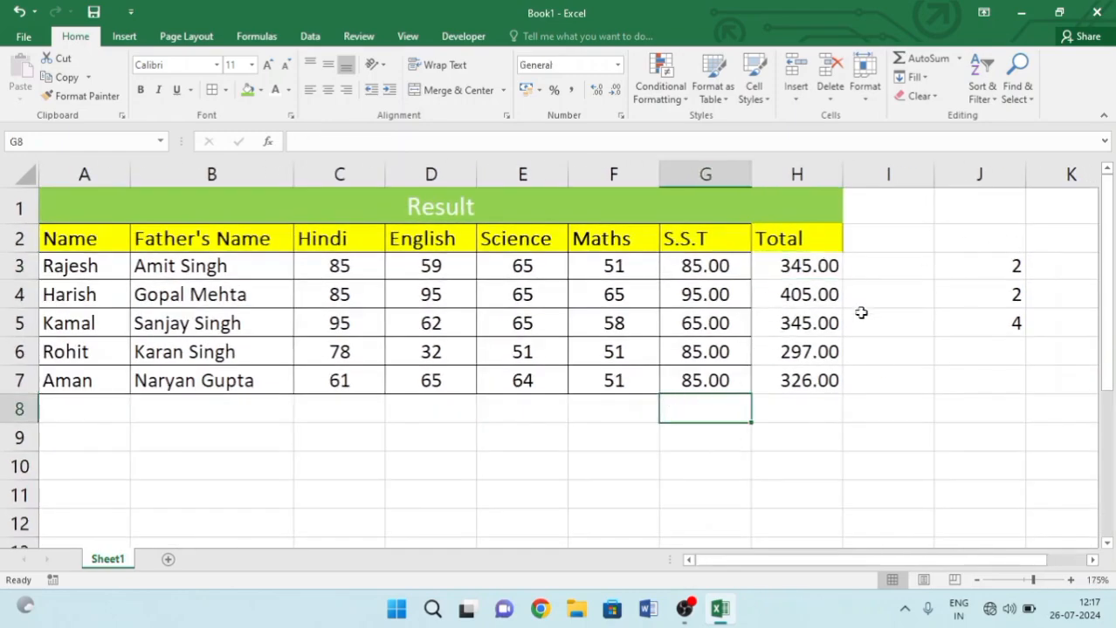
{"action": "left_click", "coordinate": [788, 264]}
{"action": "left_click", "coordinate": [766, 238]}
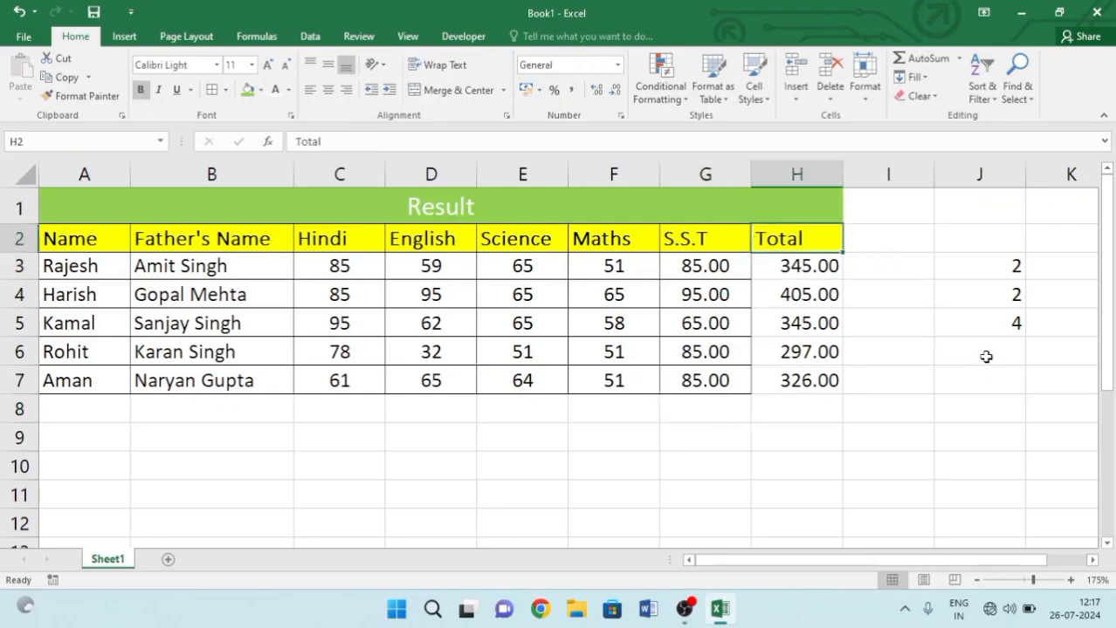
- Clear the sample calculation in J3:J5 and enter new sample numbers, 3 in J3 and 2 in J4
{"action": "left_click_drag", "start_coordinate": [1005, 260], "coordinate": [1004, 332]}
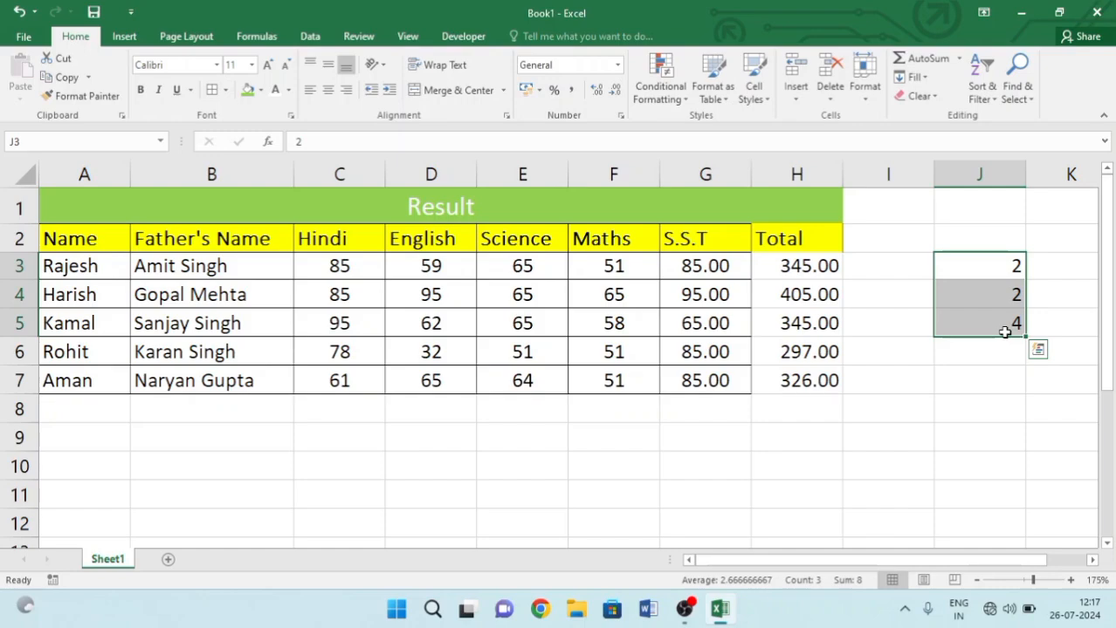
{"action": "key", "text": "Delete"}
{"action": "left_click_drag", "start_coordinate": [1005, 324], "coordinate": [977, 266]}
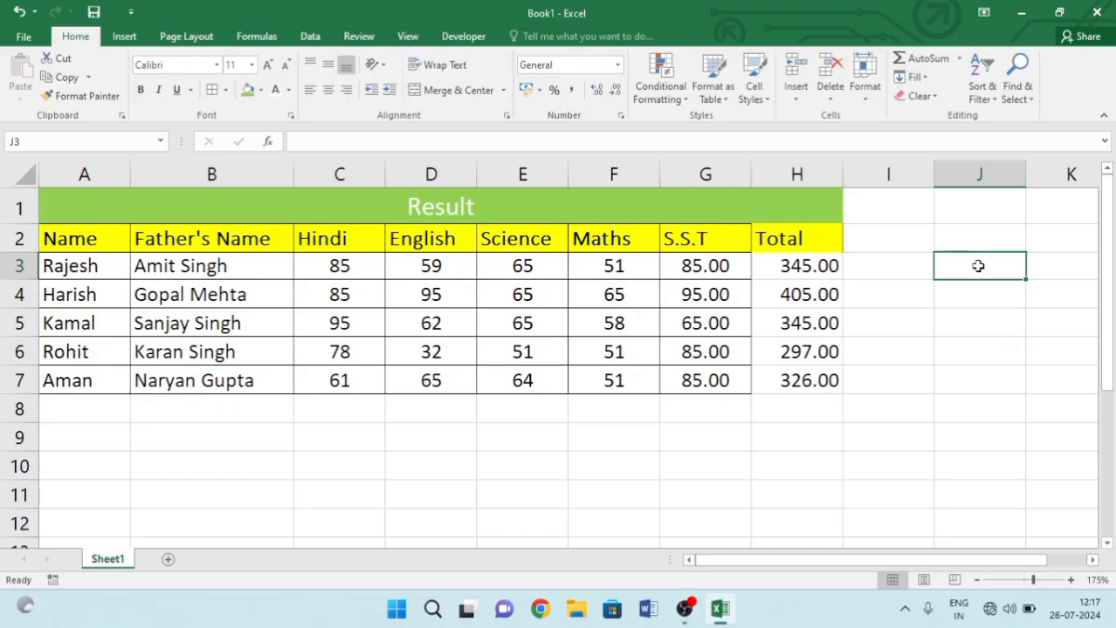
{"action": "type", "text": "3"}
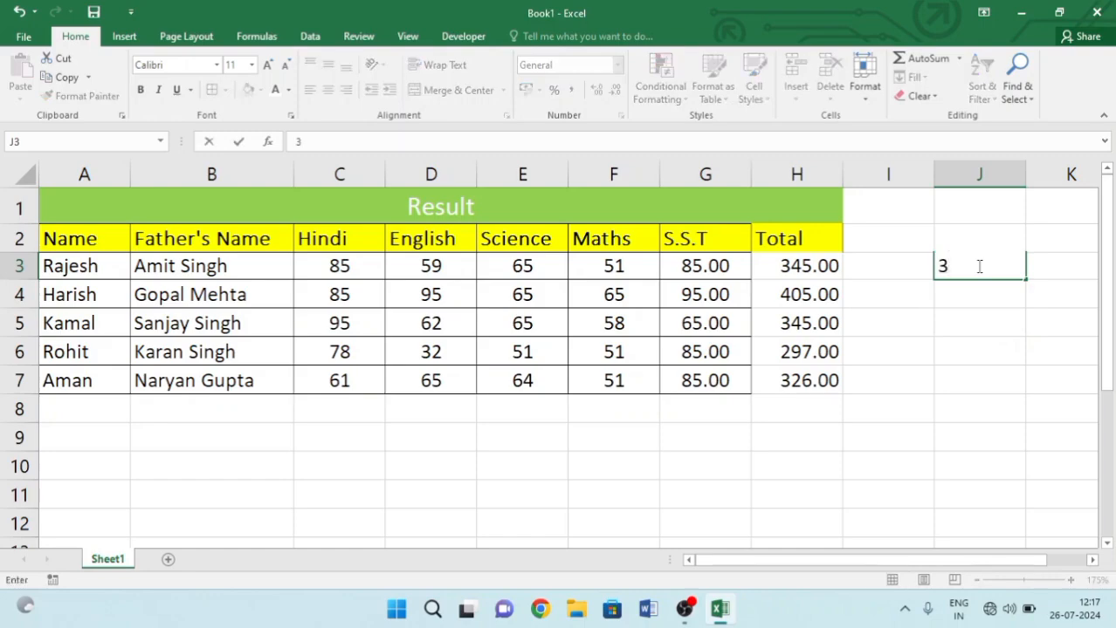
{"action": "key", "text": "Return"}
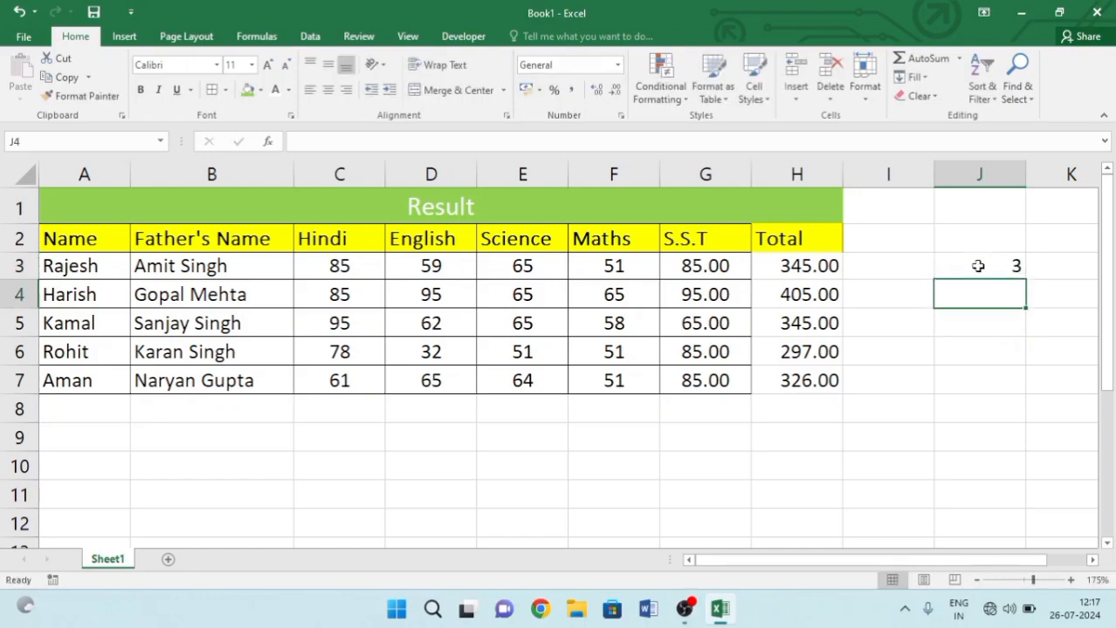
{"action": "type", "text": "2"}
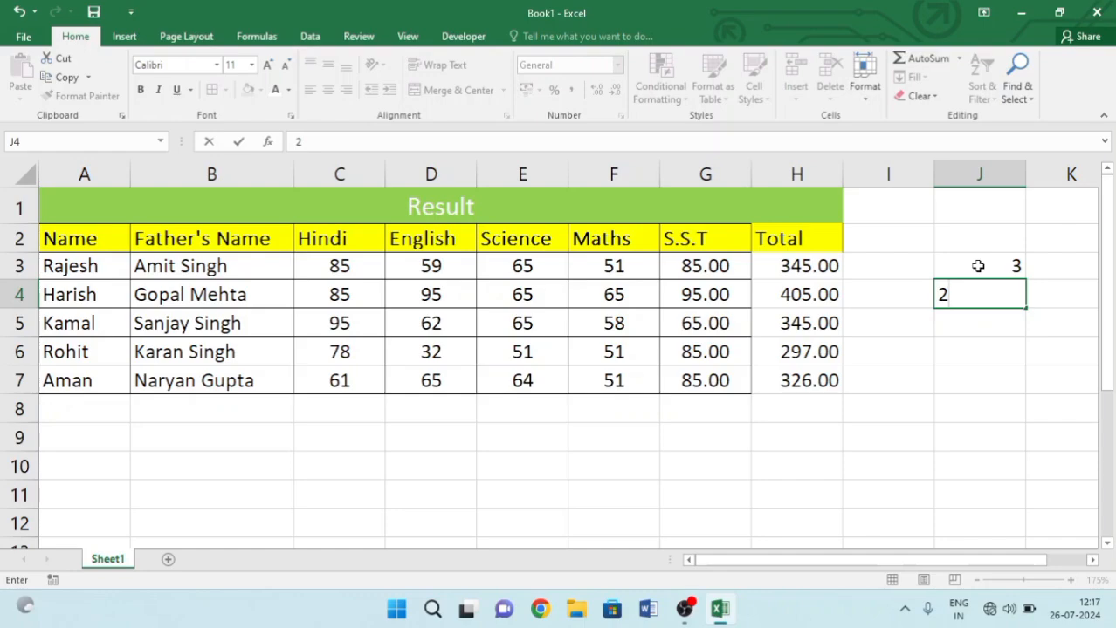
{"action": "key", "text": "Return"}
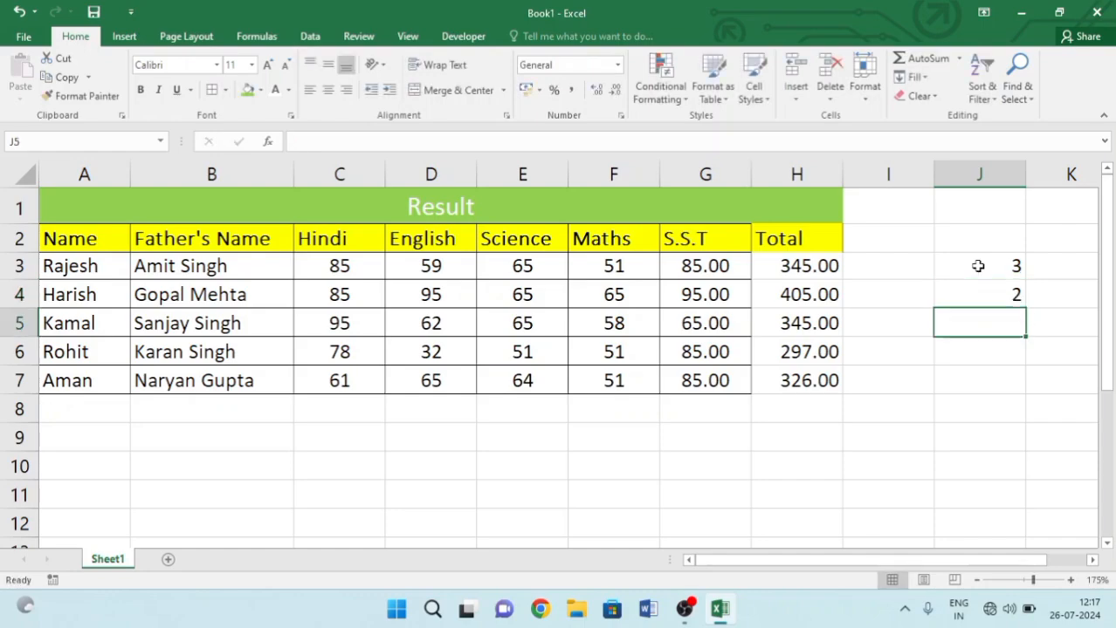
- Subtract the second sample number from the first with the formula =J3-J4 in J5
{"action": "type", "text": "="}
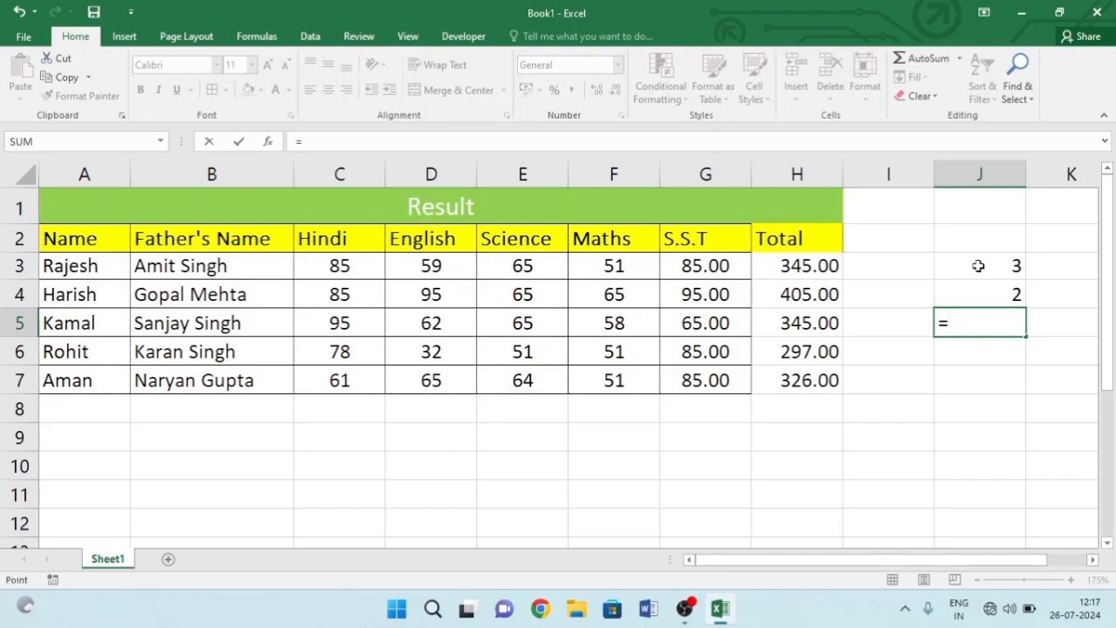
{"action": "left_click", "coordinate": [977, 266]}
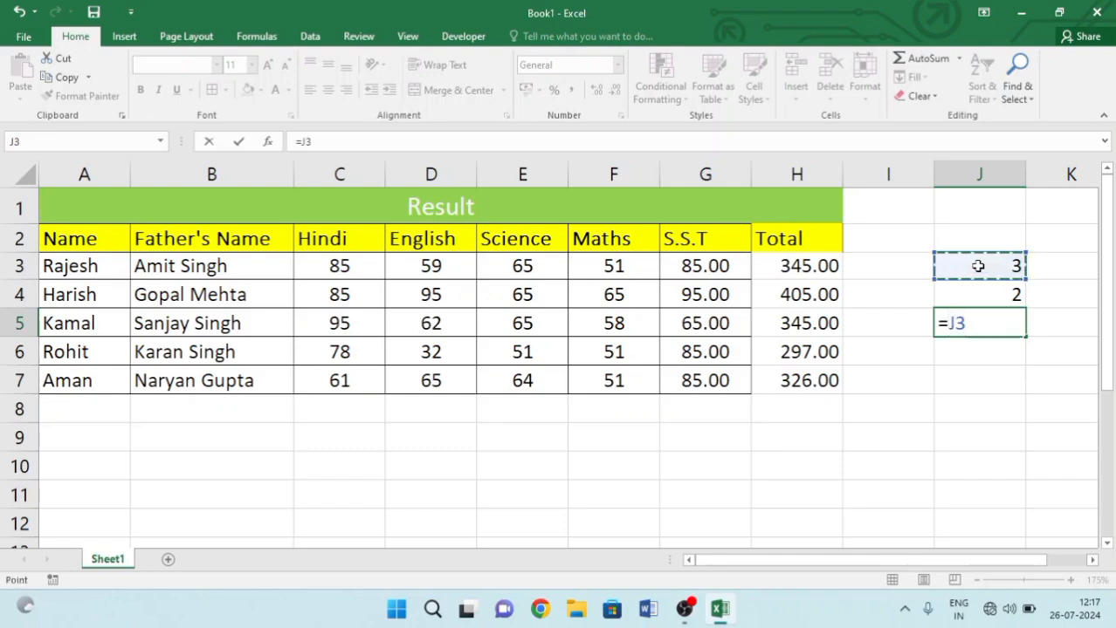
{"action": "type", "text": "-"}
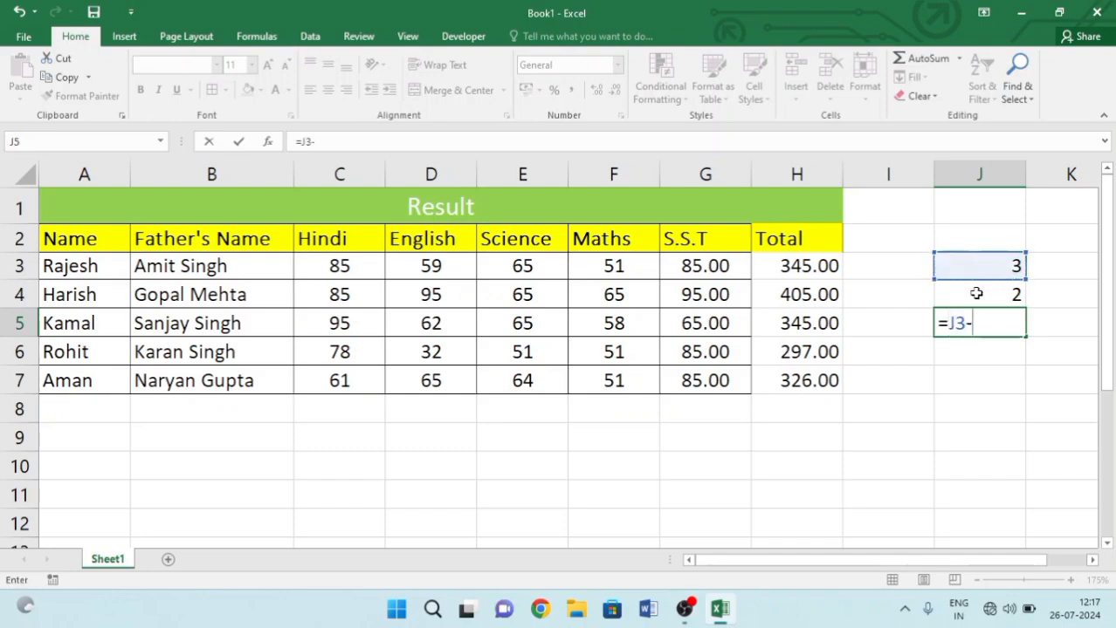
{"action": "left_click", "coordinate": [977, 294]}
{"action": "key", "text": "Return"}
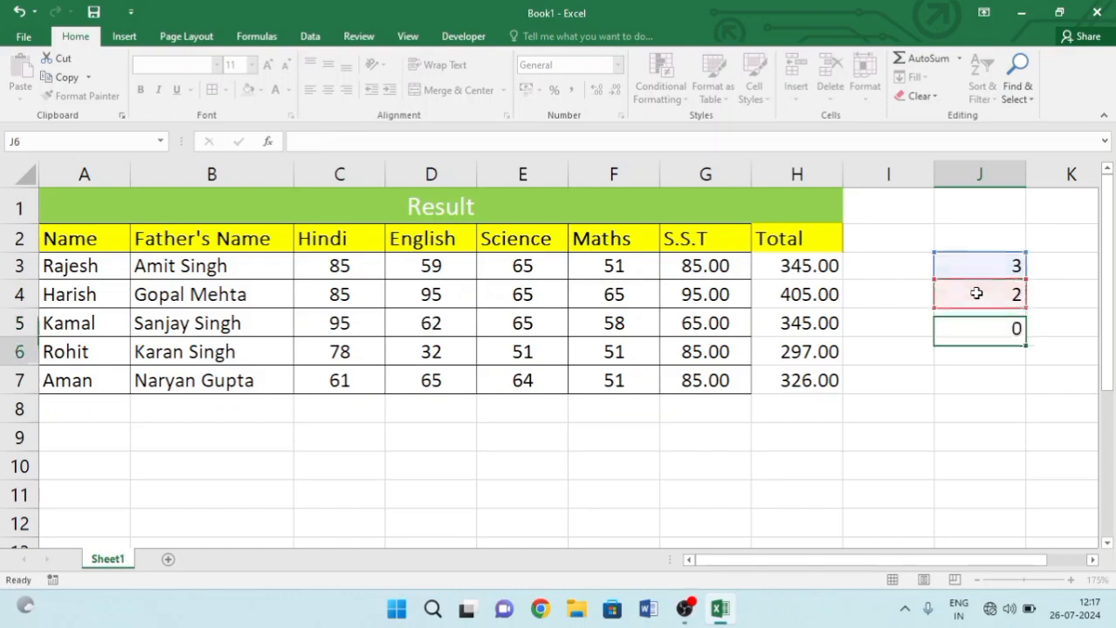
- Clear the subtraction sample in J3:J5 and enter new sample numbers, 5 in J3 and 2 in J4
{"action": "left_click", "coordinate": [974, 320]}
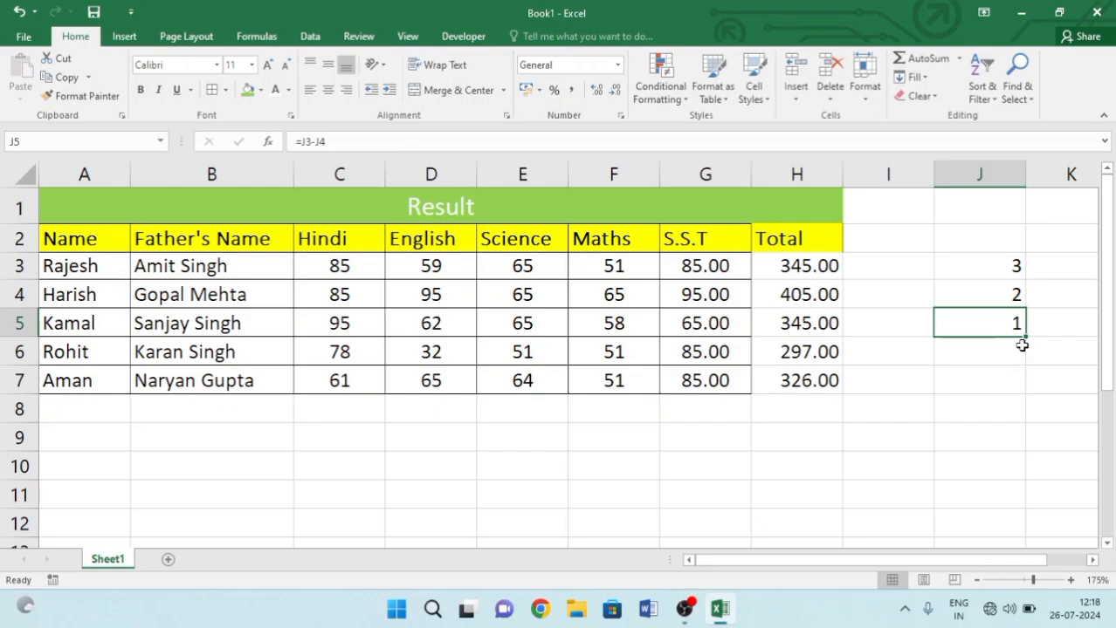
{"action": "left_click_drag", "start_coordinate": [1002, 265], "coordinate": [1004, 328]}
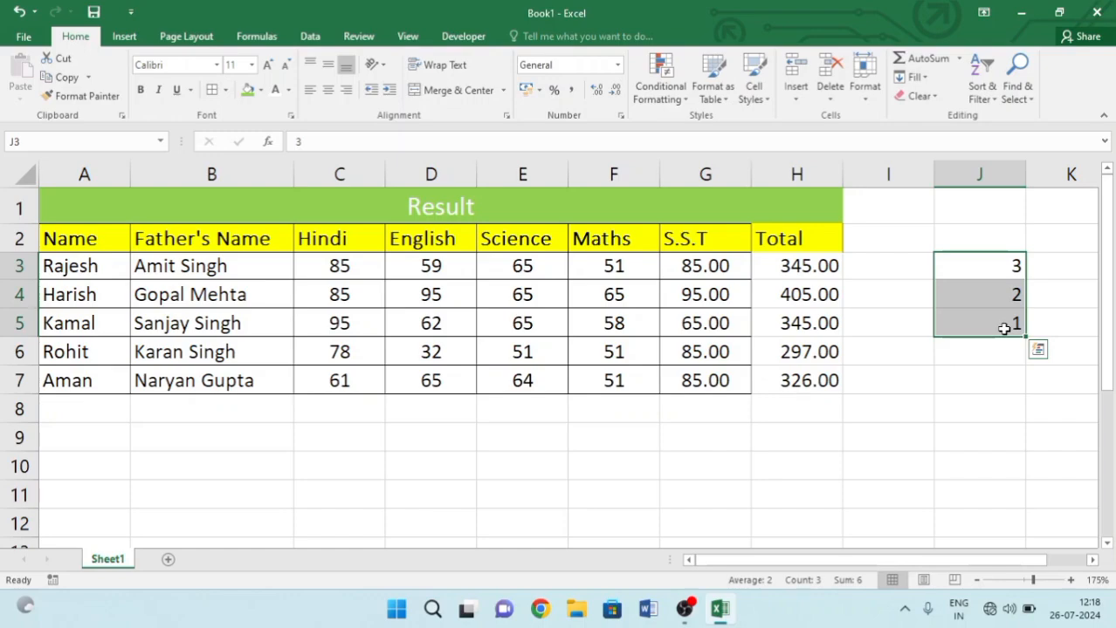
{"action": "key", "text": "Delete"}
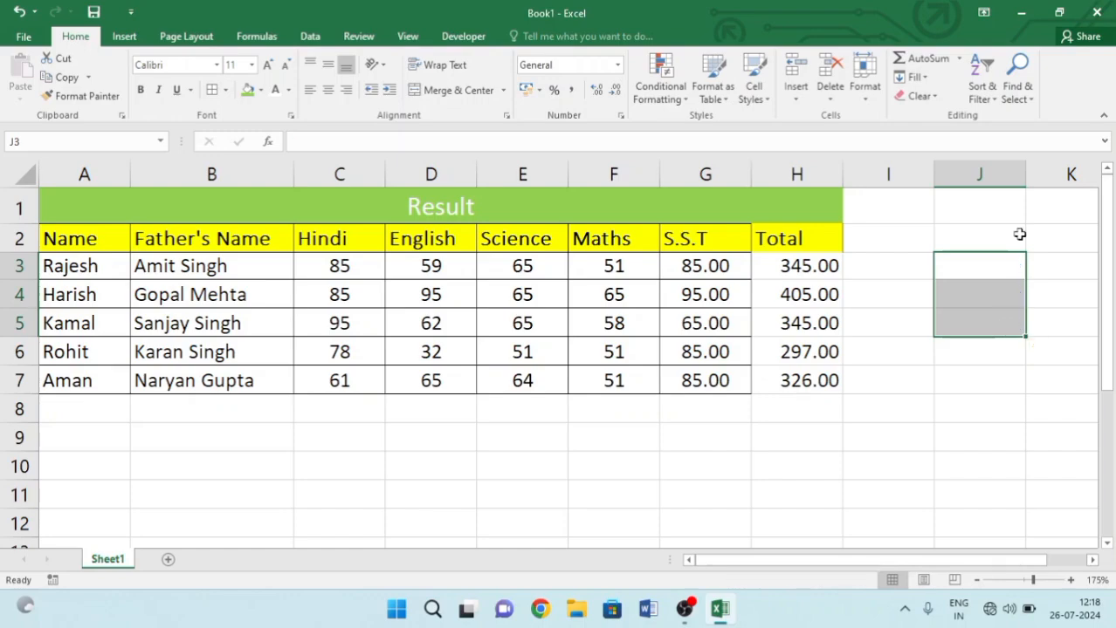
{"action": "left_click", "coordinate": [984, 267]}
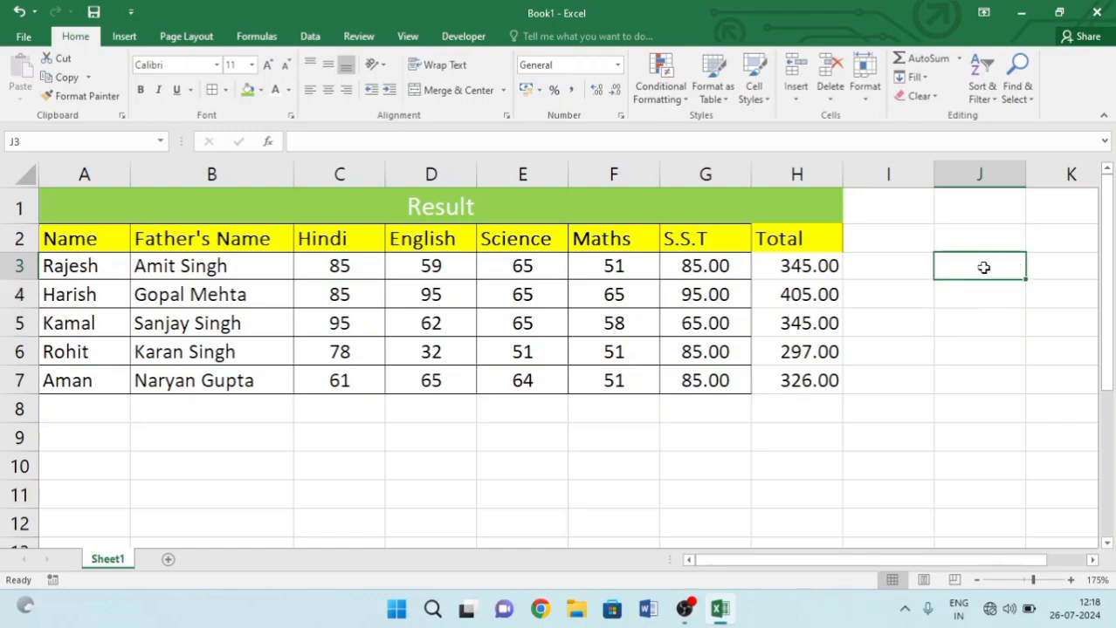
{"action": "type", "text": "5"}
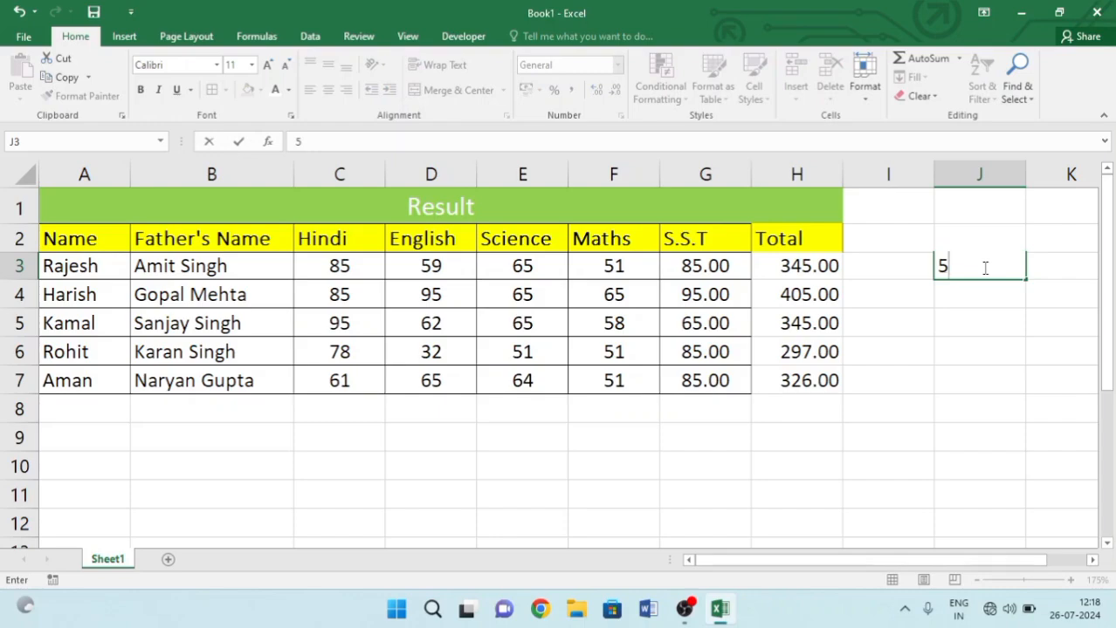
{"action": "key", "text": "Return"}
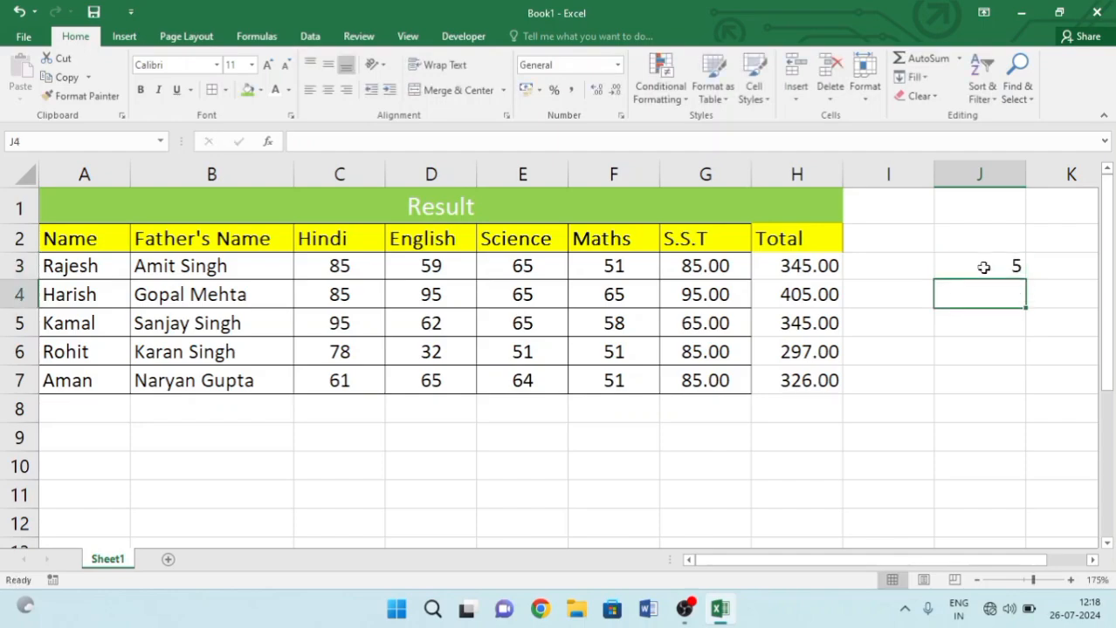
{"action": "type", "text": "2"}
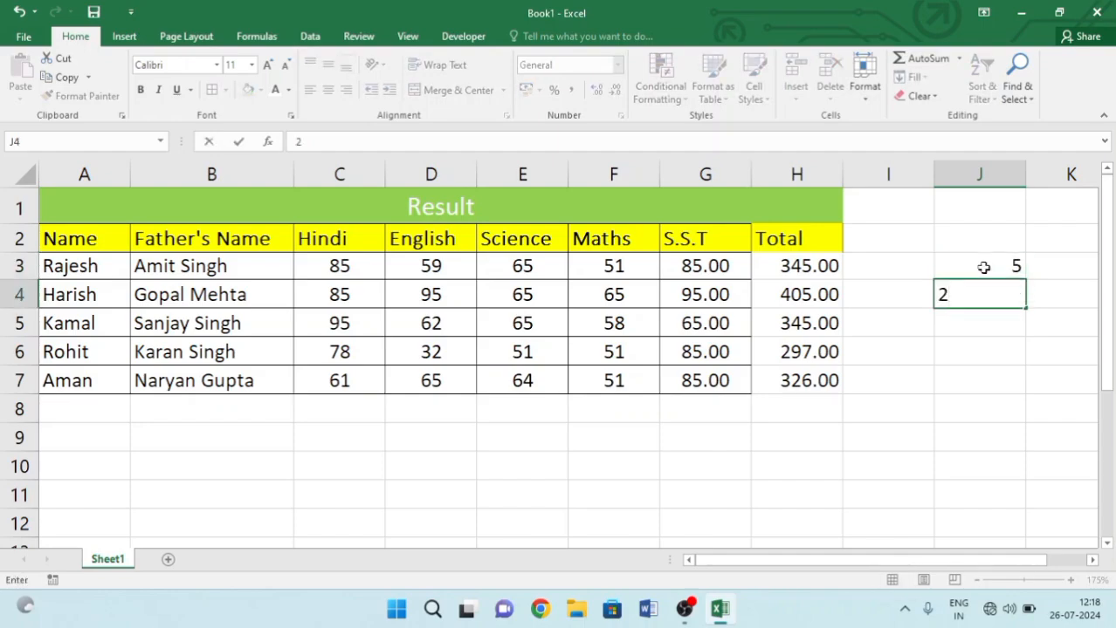
{"action": "key", "text": "Return"}
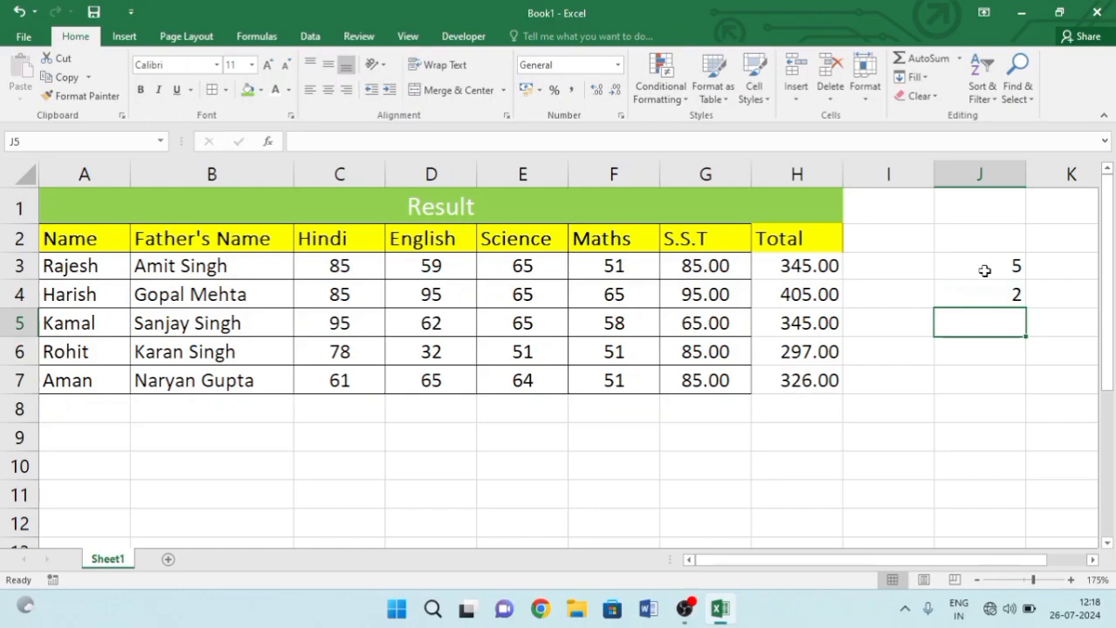
- Multiply the two sample numbers with the formula =J3*J4 in J5, and select that cell to review it
{"action": "type", "text": "="}
{"action": "left_click", "coordinate": [985, 270]}
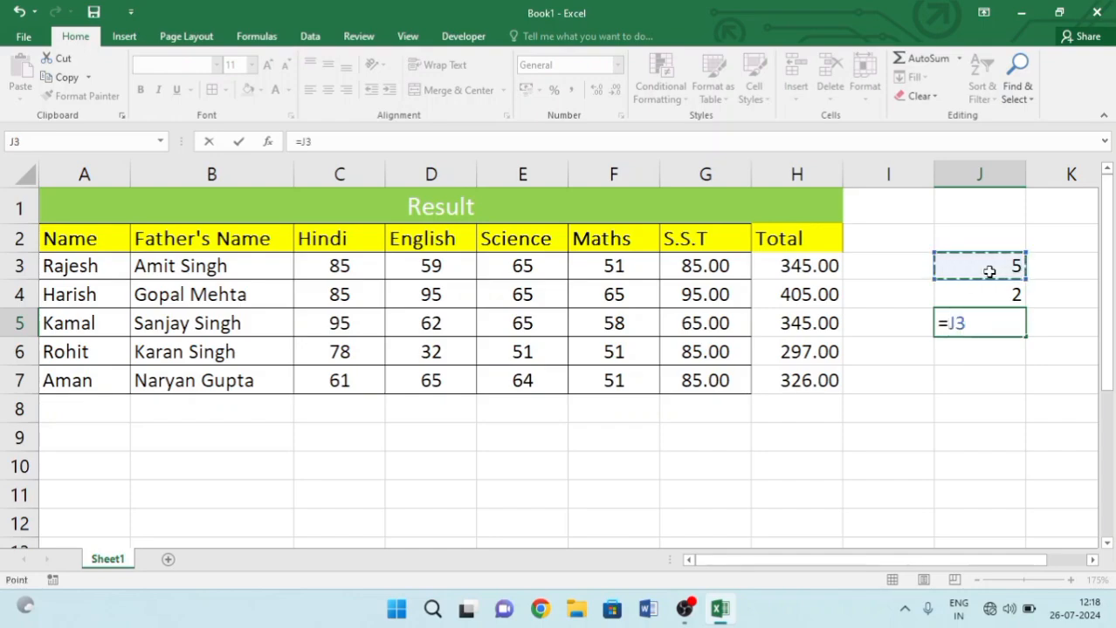
{"action": "type", "text": "*"}
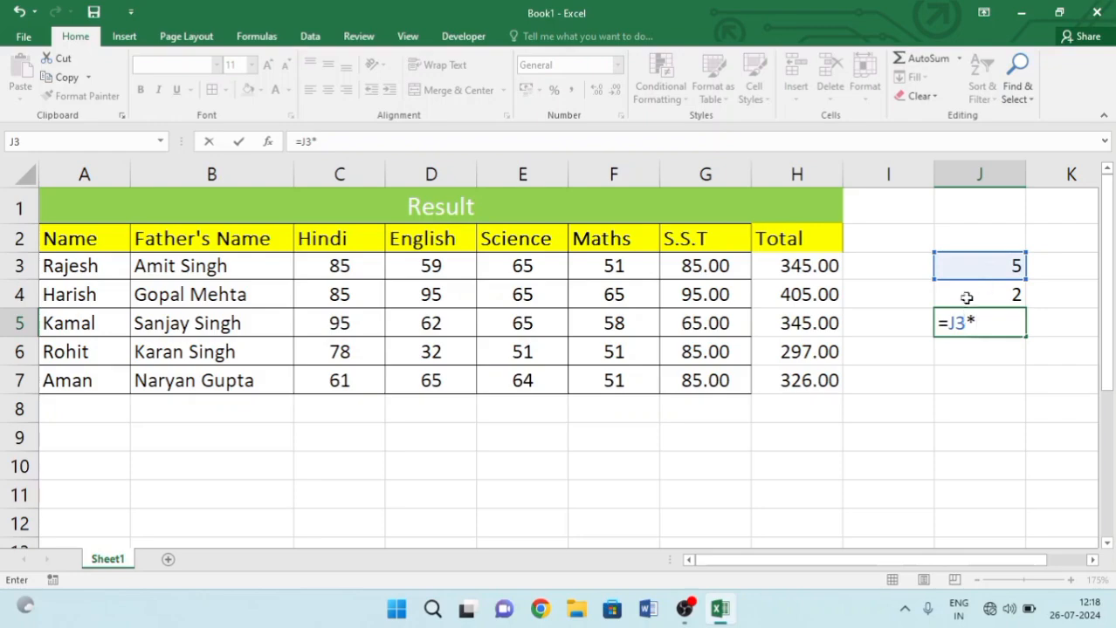
{"action": "left_click", "coordinate": [967, 297]}
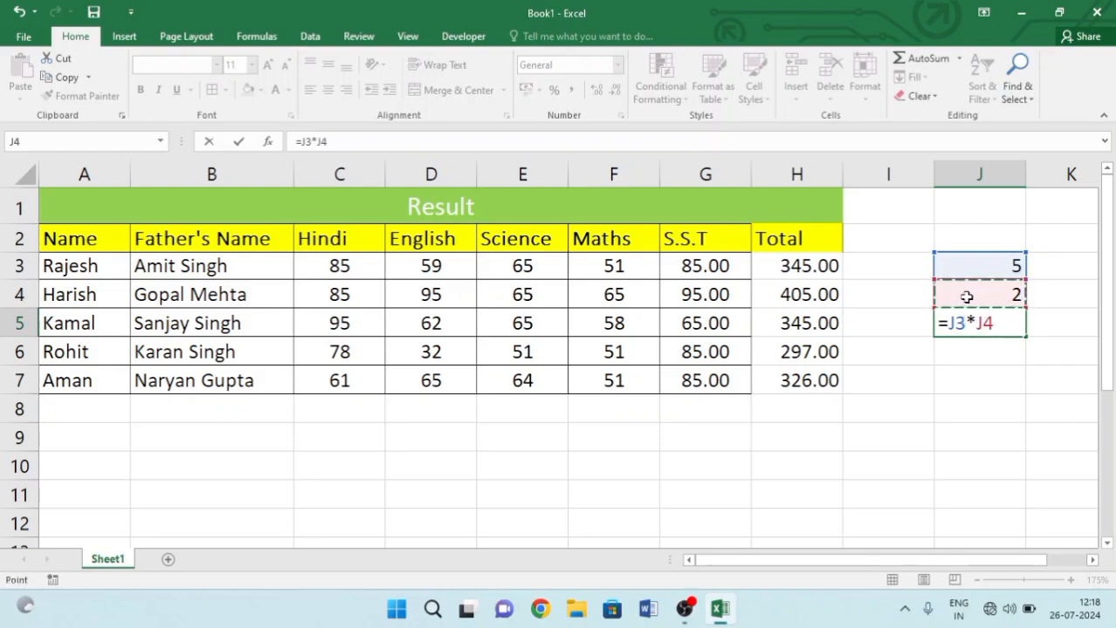
{"action": "key", "text": "Return"}
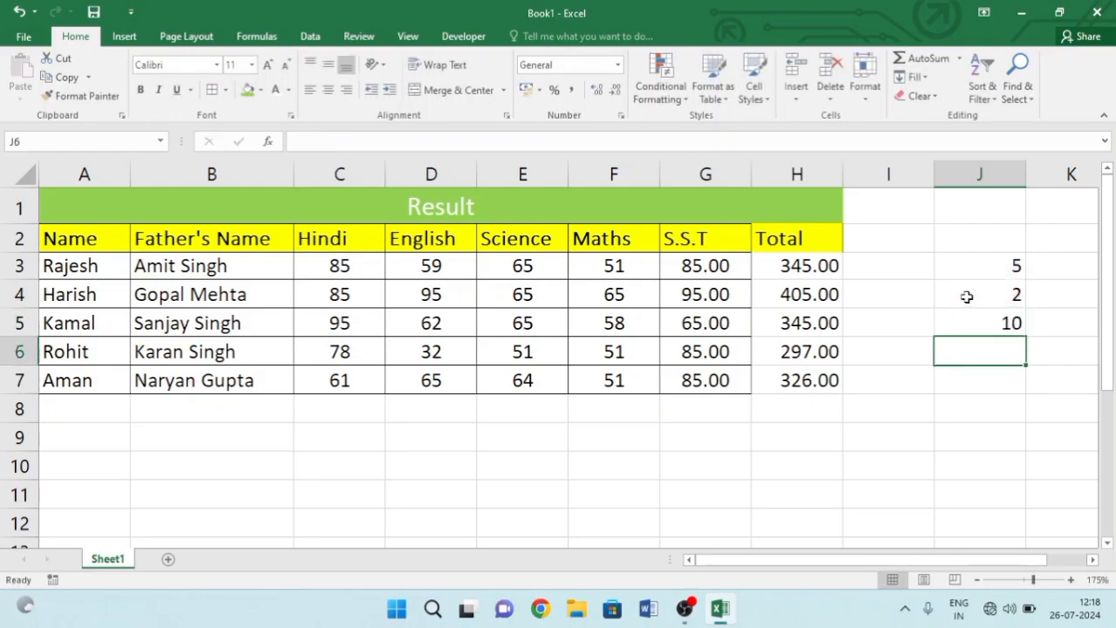
{"action": "left_click", "coordinate": [976, 323]}
- Clear the multiplication sample from cells J3:J5
{"action": "left_click_drag", "start_coordinate": [1011, 262], "coordinate": [999, 325]}
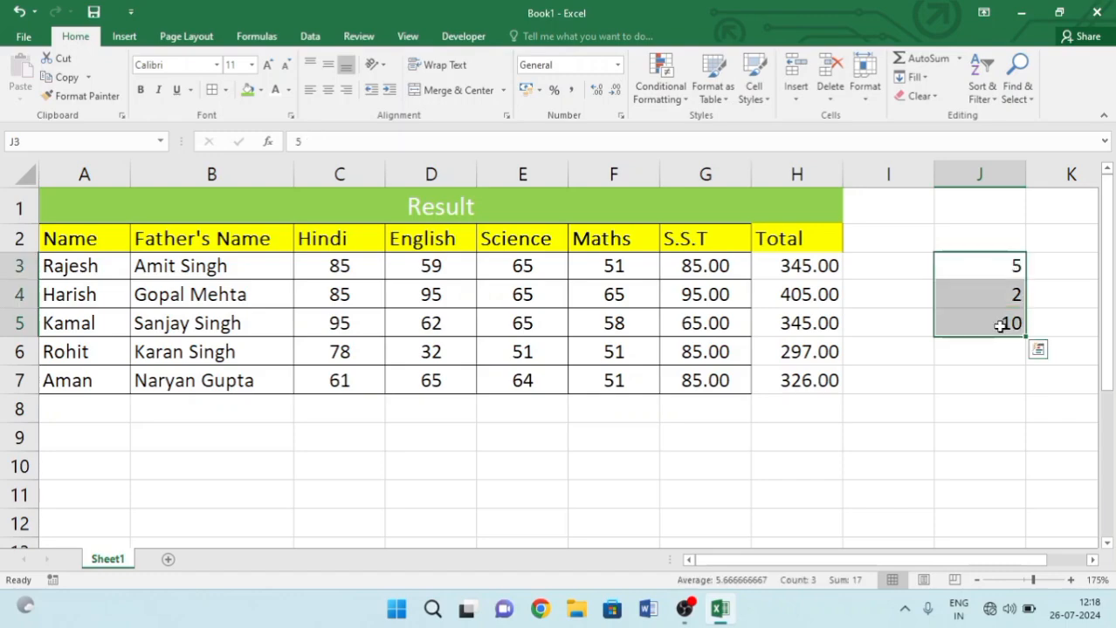
{"action": "key", "text": "Return"}
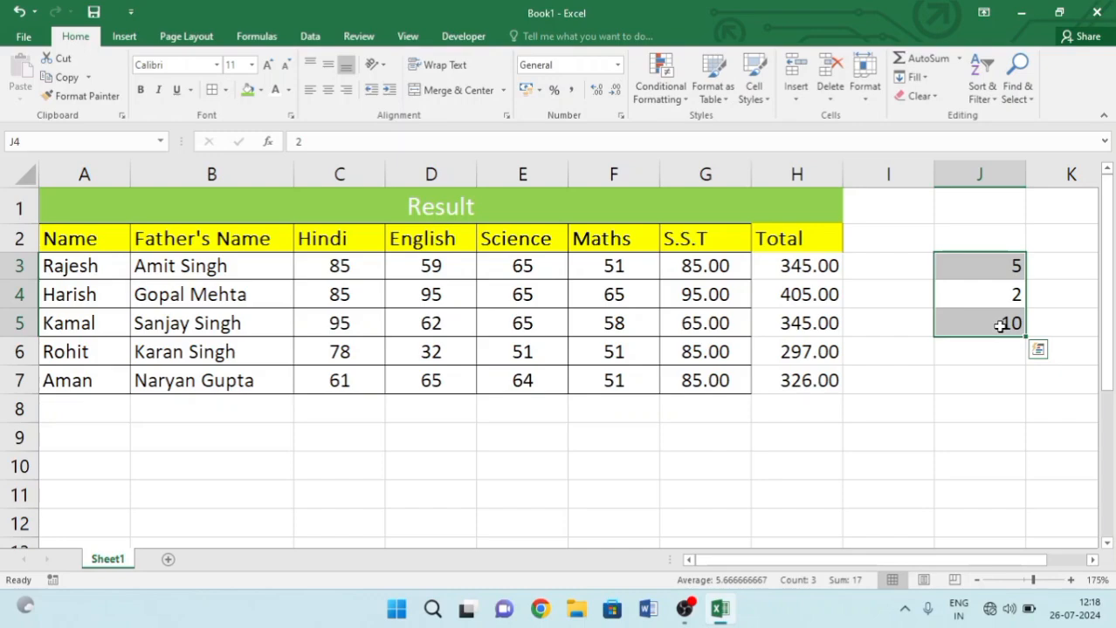
{"action": "key", "text": "Delete"}
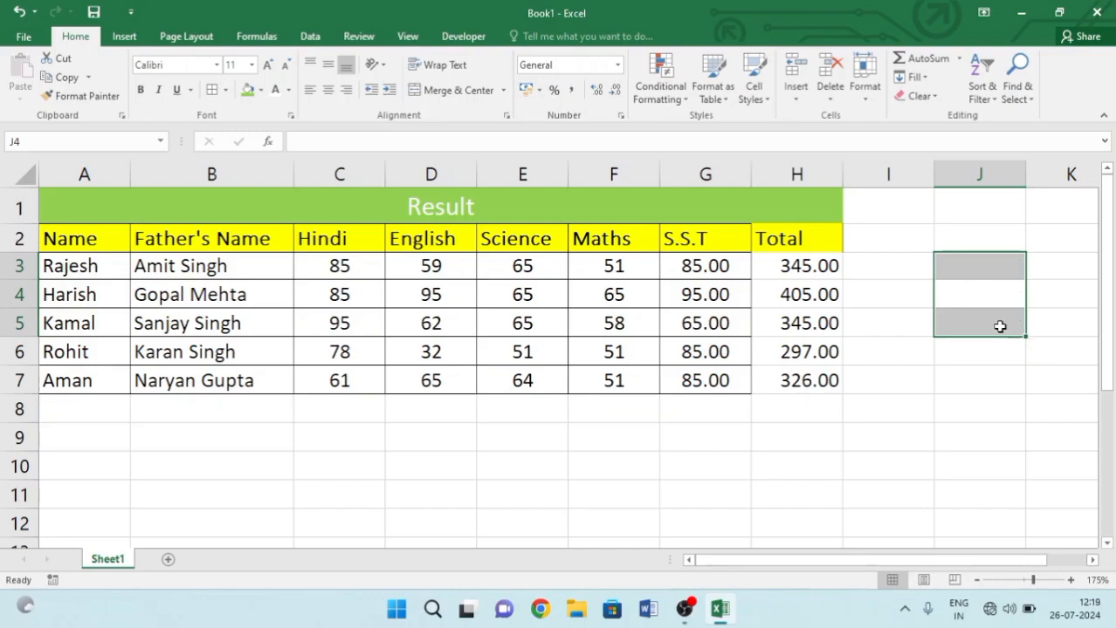
- Apply all borders to the marks table A2:H7 so that the Total column is bordered too
{"action": "left_click", "coordinate": [955, 234]}
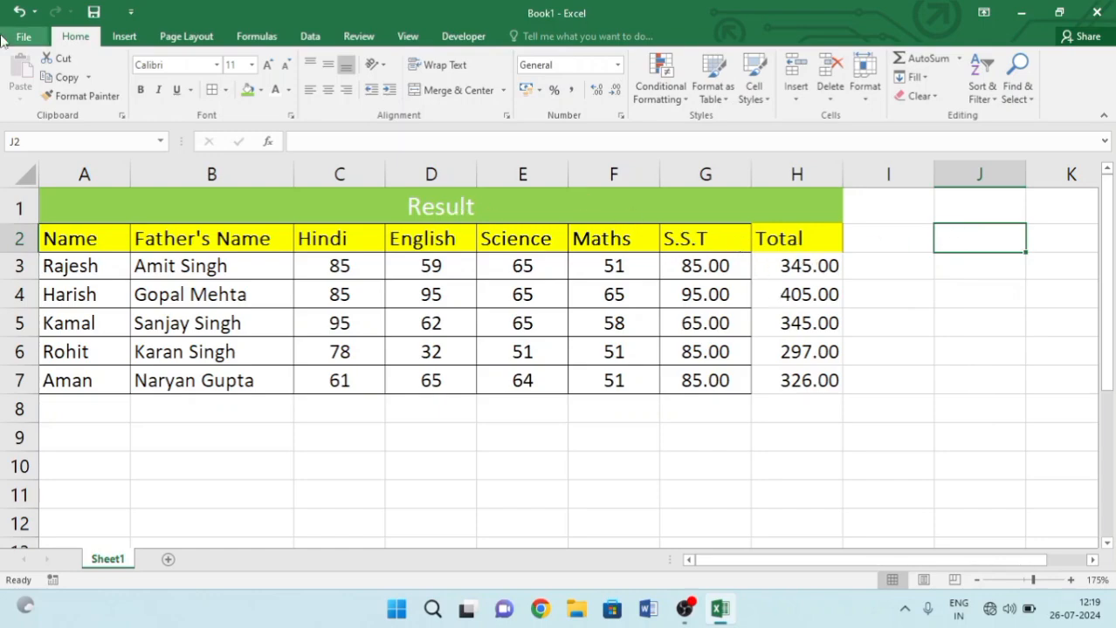
{"action": "left_click_drag", "start_coordinate": [82, 239], "coordinate": [799, 389]}
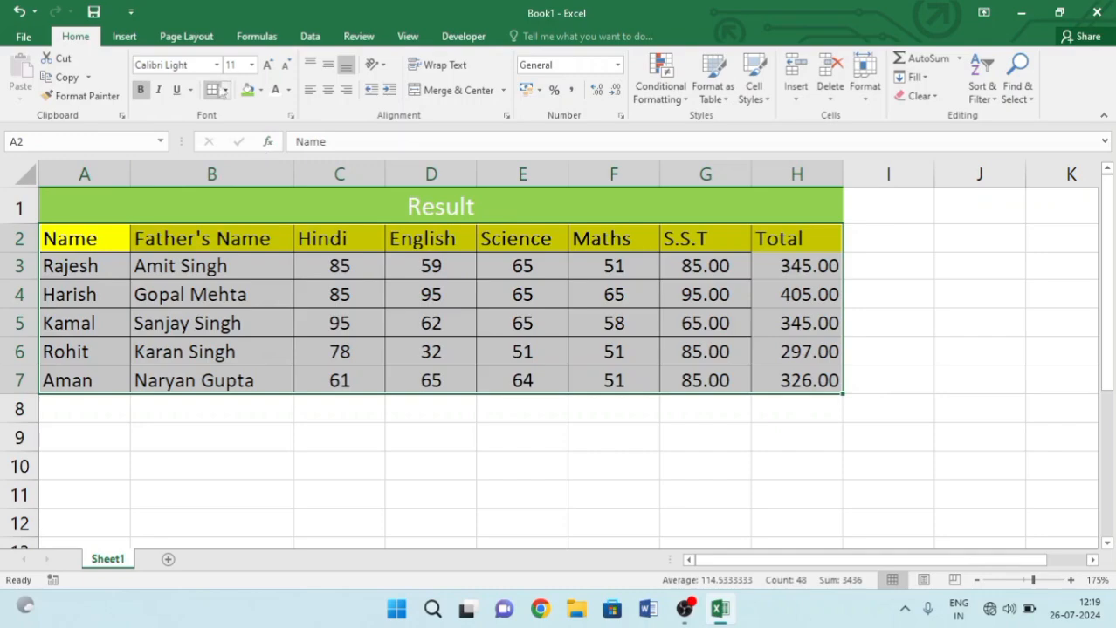
{"action": "left_click", "coordinate": [946, 294]}
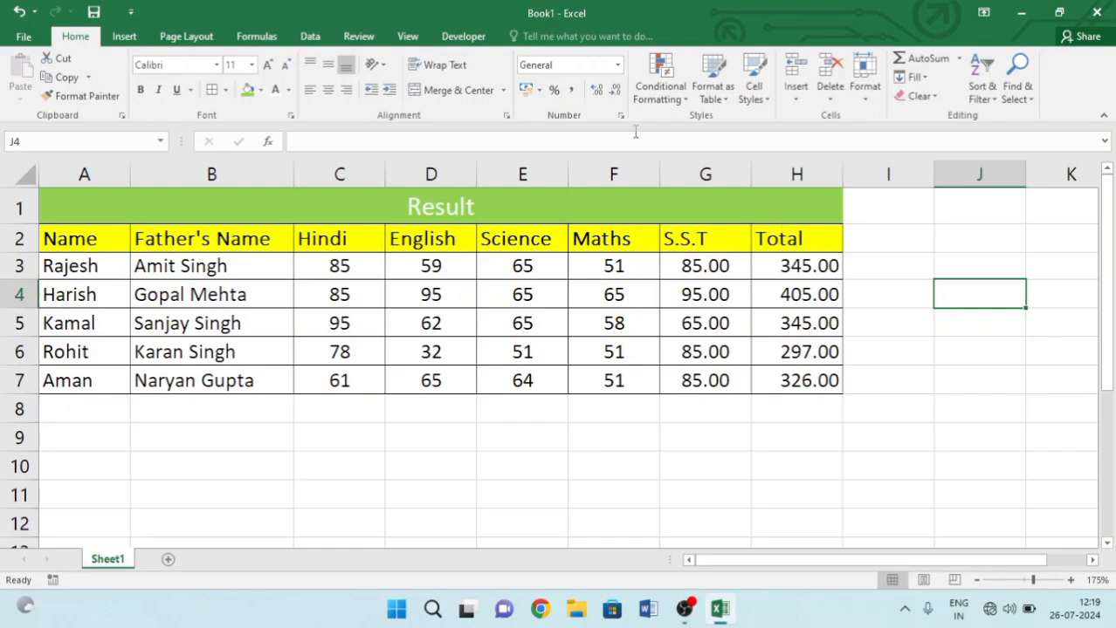
- Try the Accounting format and the Currency format on the totals in H3:H7
{"action": "left_click_drag", "start_coordinate": [798, 268], "coordinate": [814, 387]}
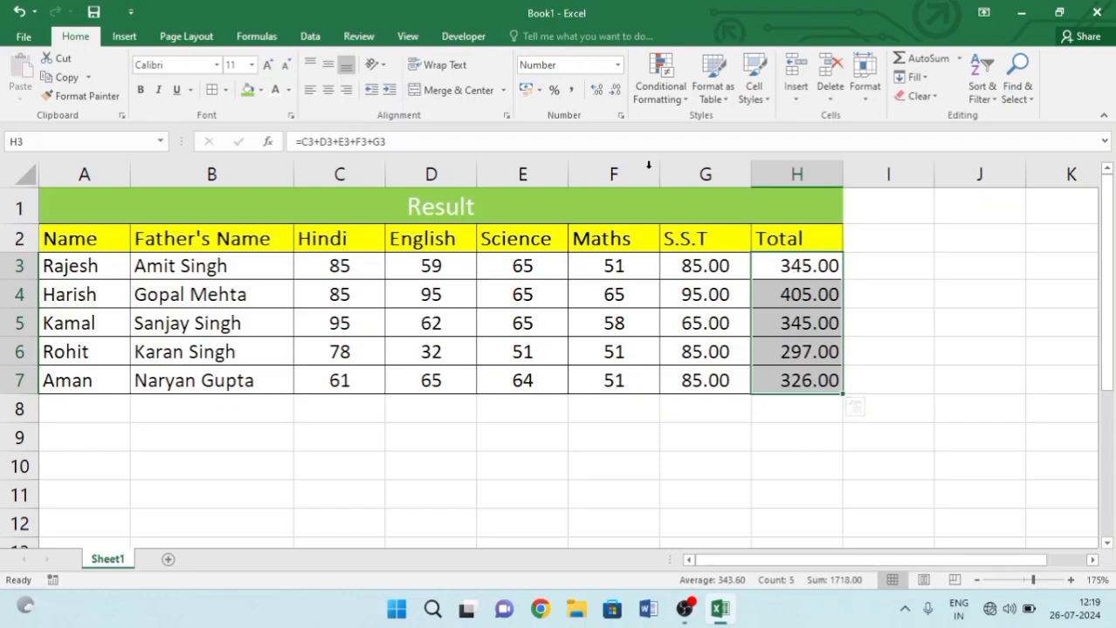
{"action": "left_click", "coordinate": [617, 65]}
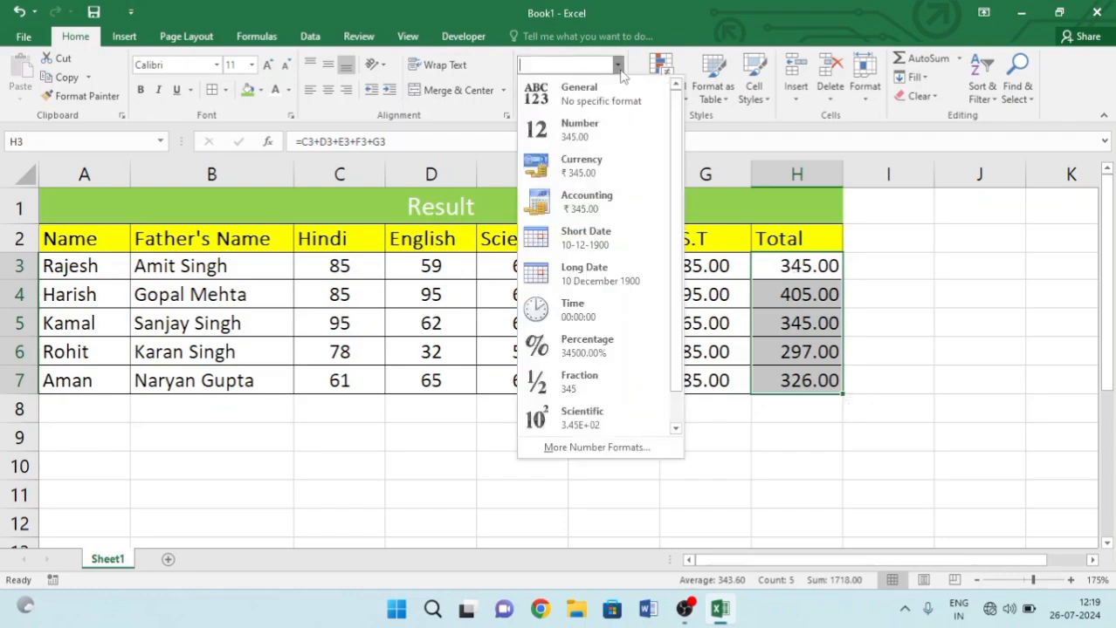
{"action": "left_click", "coordinate": [609, 196]}
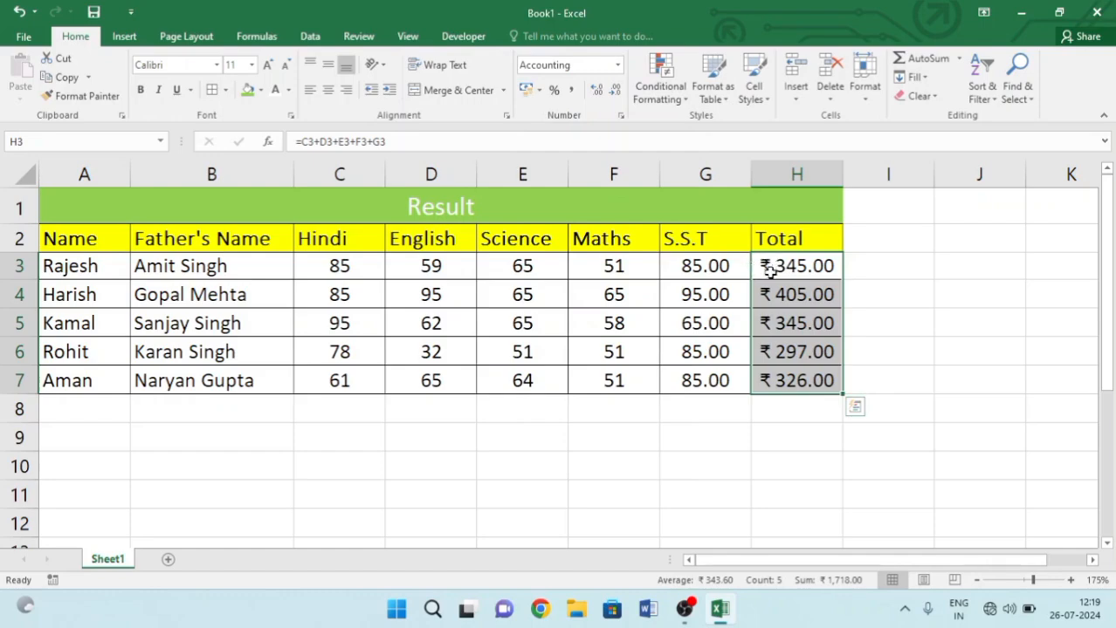
{"action": "left_click", "coordinate": [617, 64]}
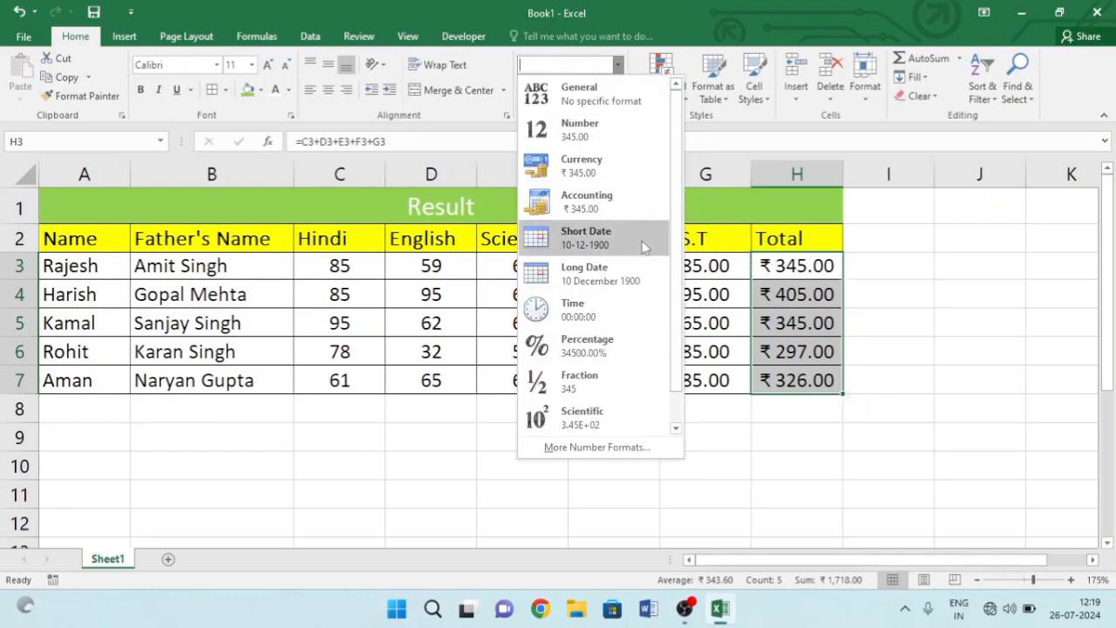
{"action": "left_click", "coordinate": [589, 163]}
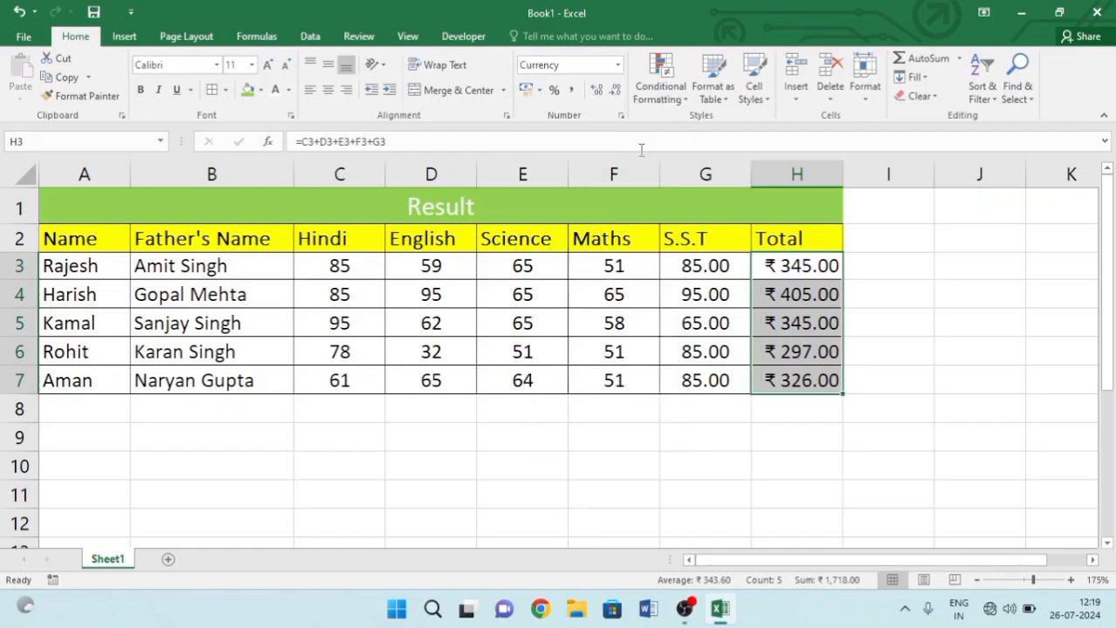
- Try one fewer decimal place on the totals in H3:H7, restore it, and try the Percentage format
{"action": "left_click", "coordinate": [614, 90]}
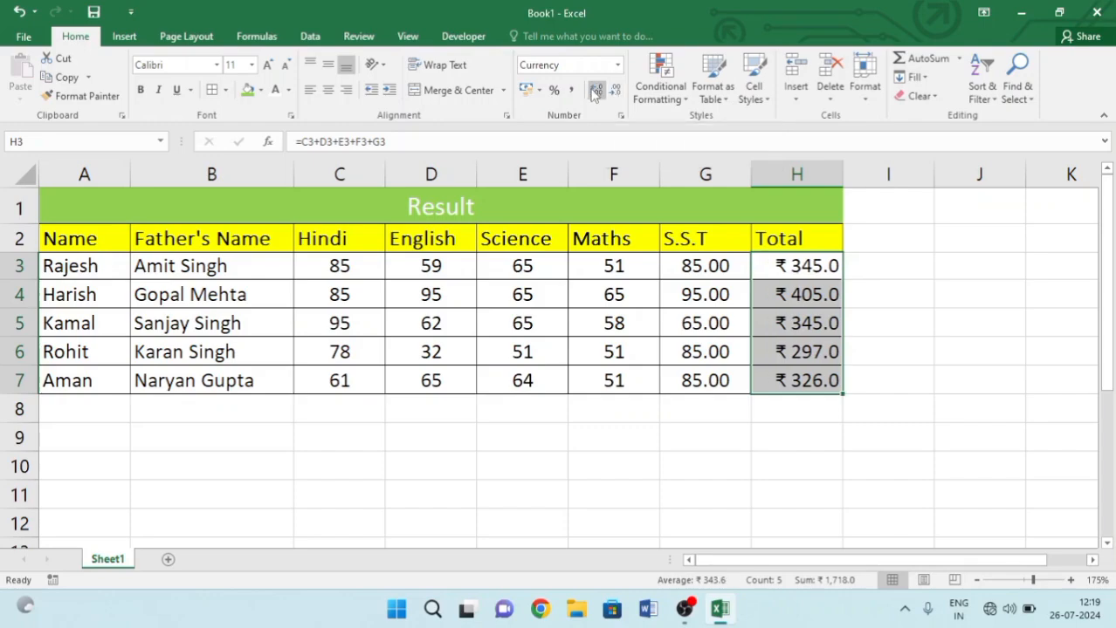
{"action": "left_click", "coordinate": [595, 91]}
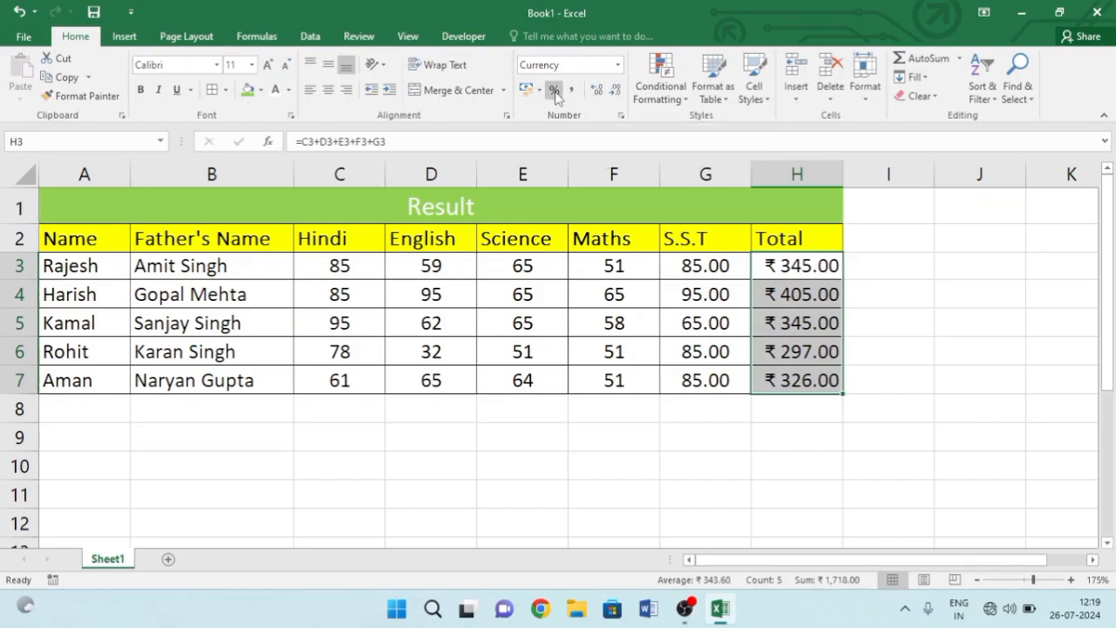
{"action": "left_click", "coordinate": [555, 91]}
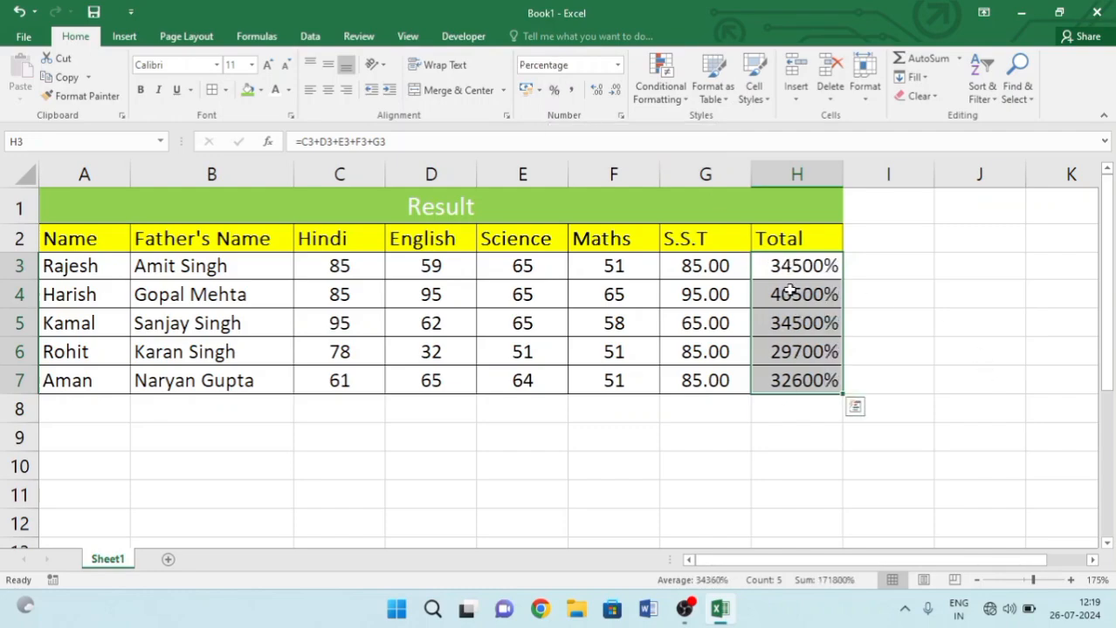
- Format the totals in H3:H7 as Number with one decimal place, and select H3
{"action": "left_click", "coordinate": [616, 66]}
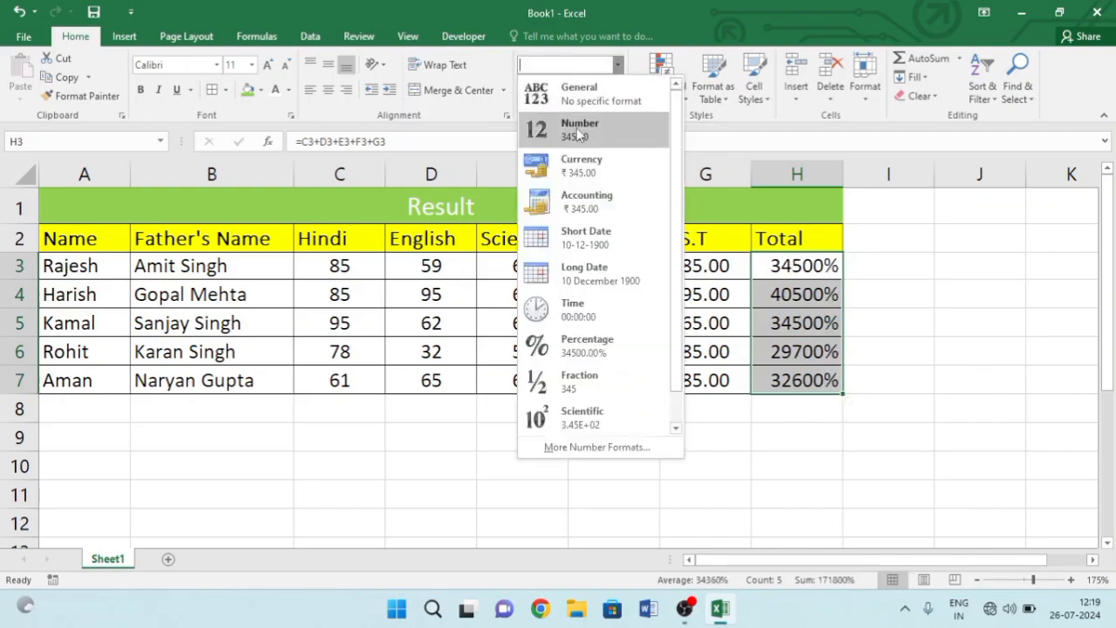
{"action": "left_click", "coordinate": [576, 131]}
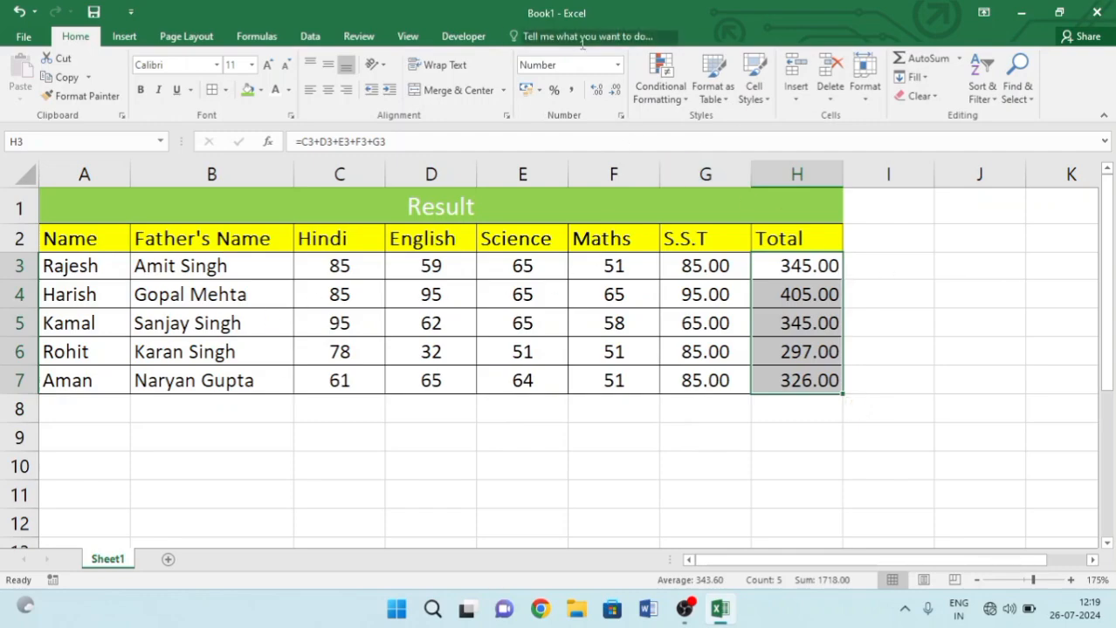
{"action": "left_click", "coordinate": [617, 92]}
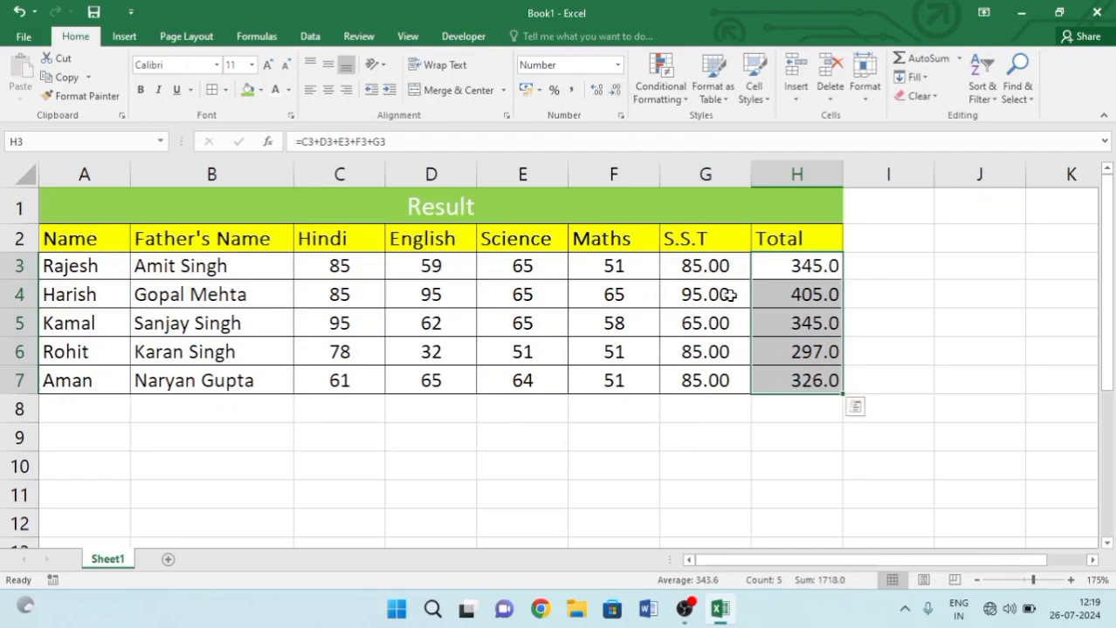
{"action": "left_click", "coordinate": [786, 263]}
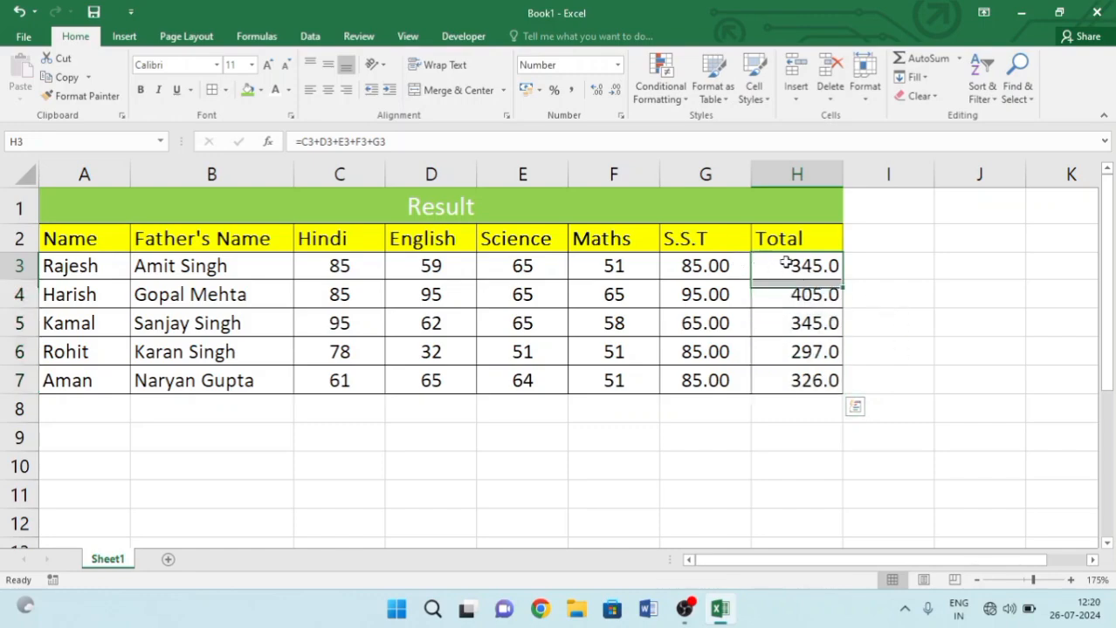
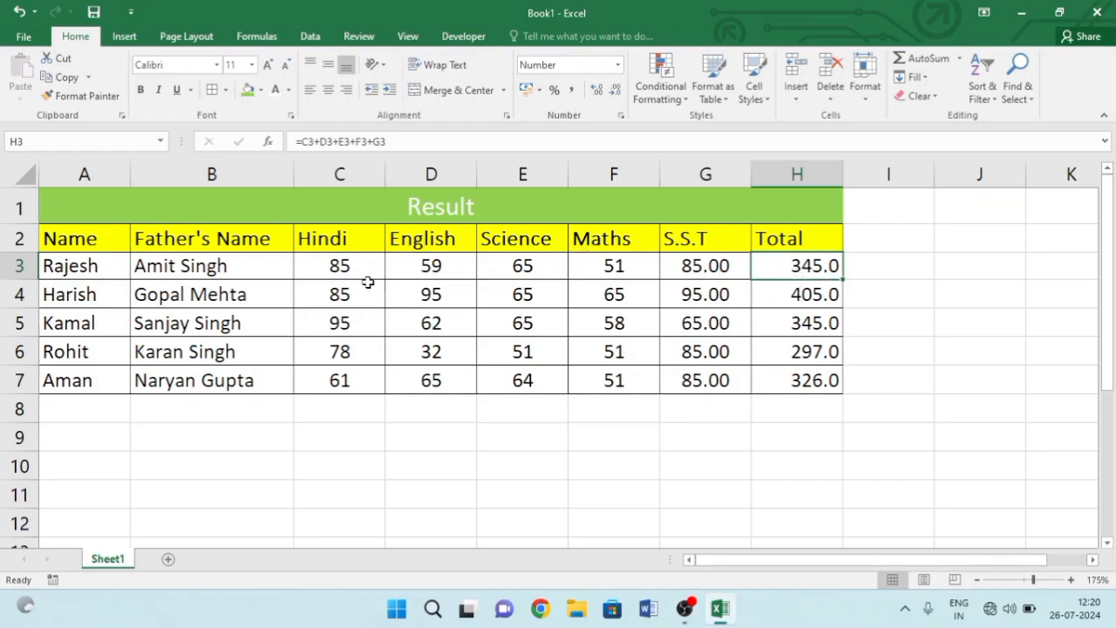
{"action": "scroll", "coordinate": [397, 451], "scroll_direction": "down", "scroll_amount": 3}
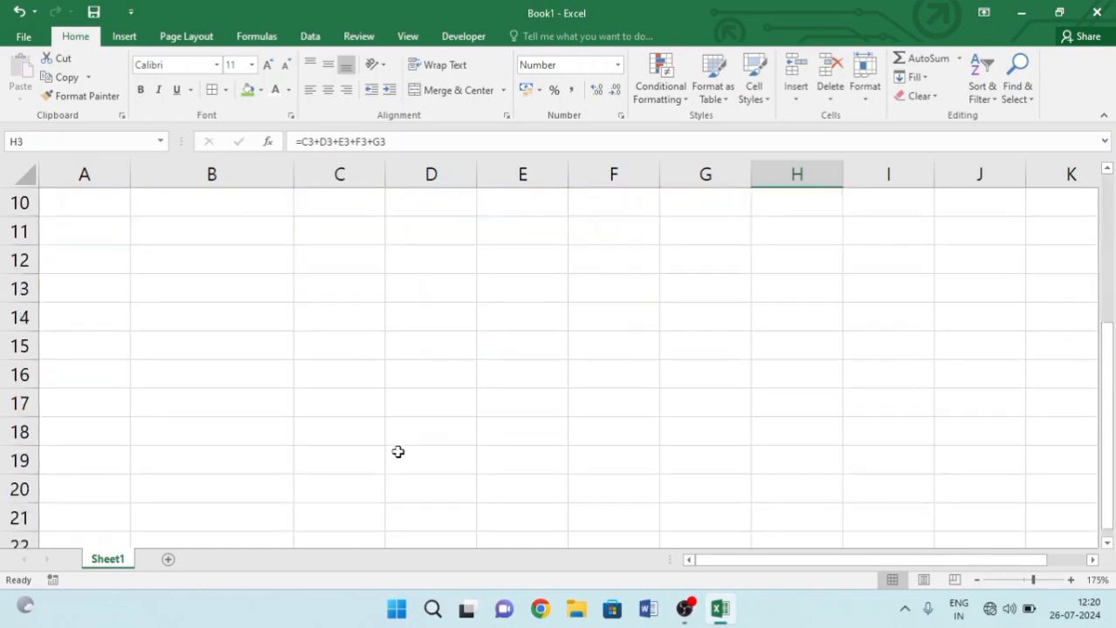
{"action": "scroll", "coordinate": [397, 451], "scroll_direction": "up", "scroll_amount": 3}
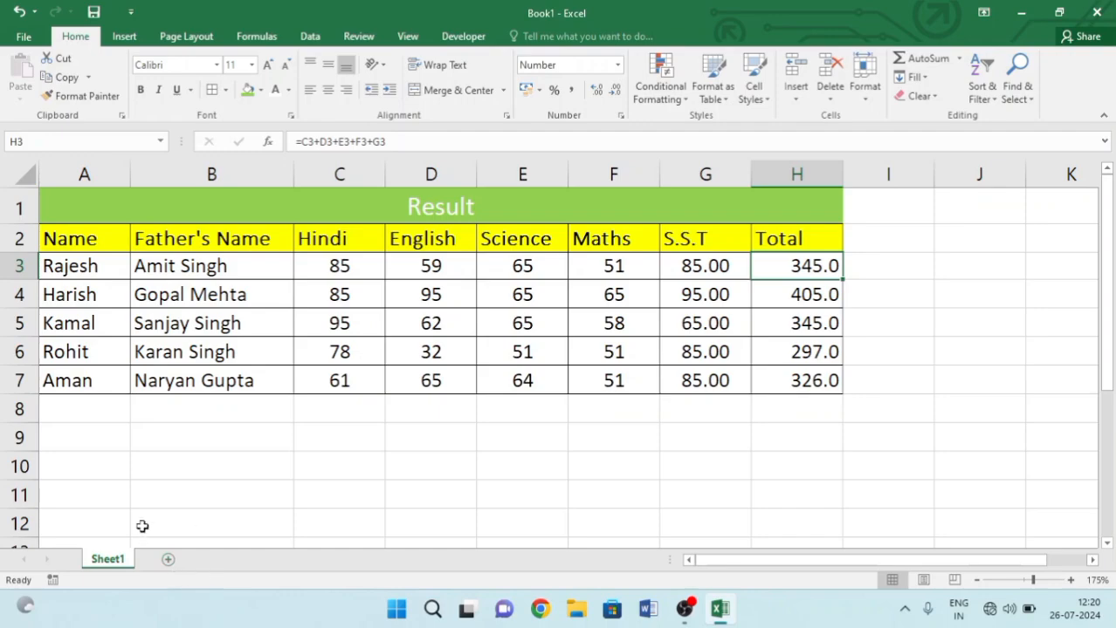
- Add a new blank worksheet after Sheet1
{"action": "left_click", "coordinate": [168, 561]}
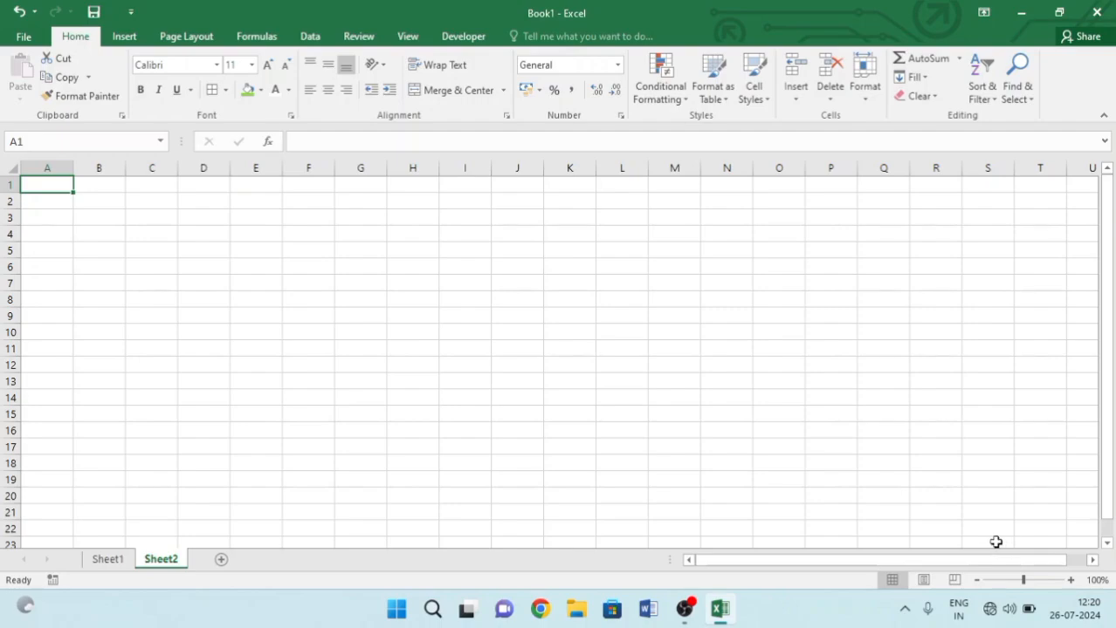
{"action": "scroll", "coordinate": [998, 524], "scroll_direction": "up", "scroll_amount": 5, "text": "ctrl"}
{"action": "scroll", "coordinate": [907, 492], "scroll_direction": "down", "scroll_amount": 1, "text": "ctrl"}
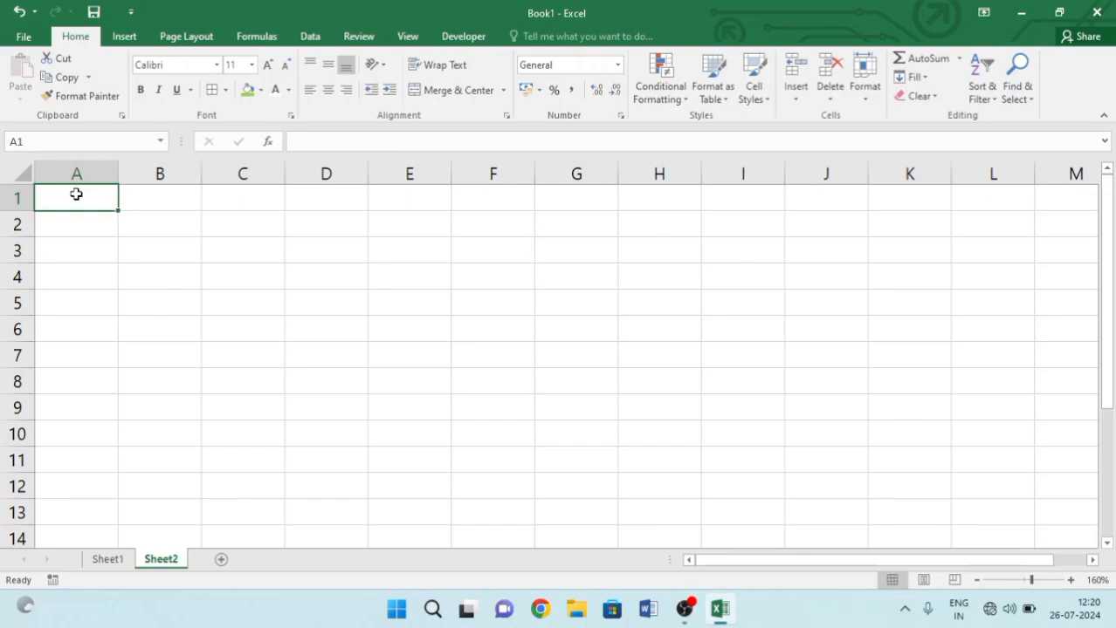
- Enter the column headers Product, Unit, Qty and Amount in cells A1 to D1 of Sheet2
{"action": "type", "text": "Product"}
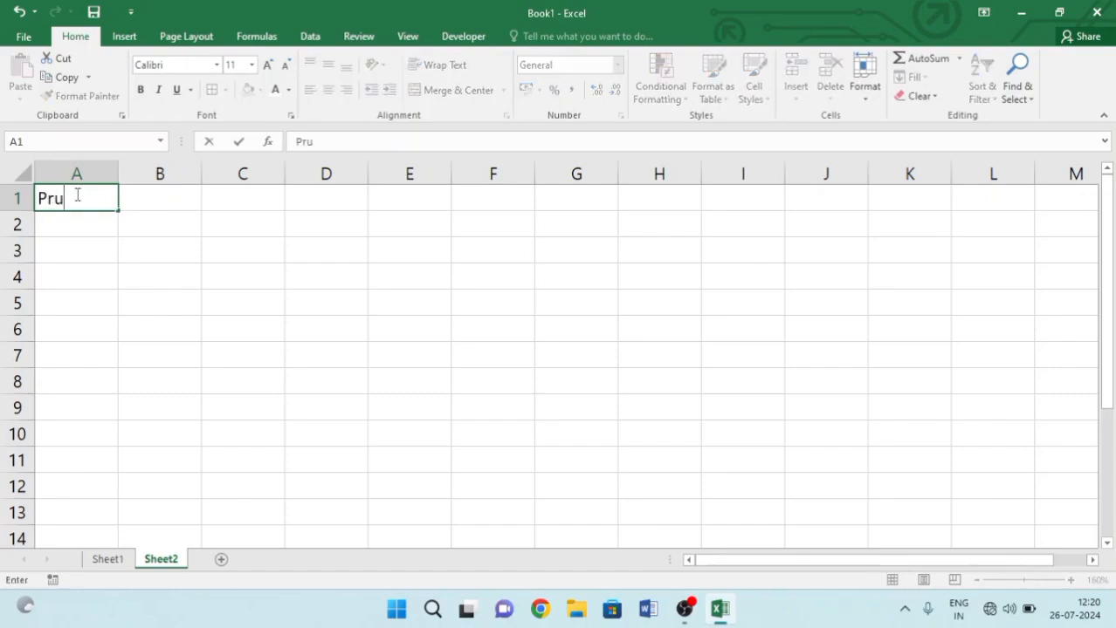
{"action": "key", "text": "Tab"}
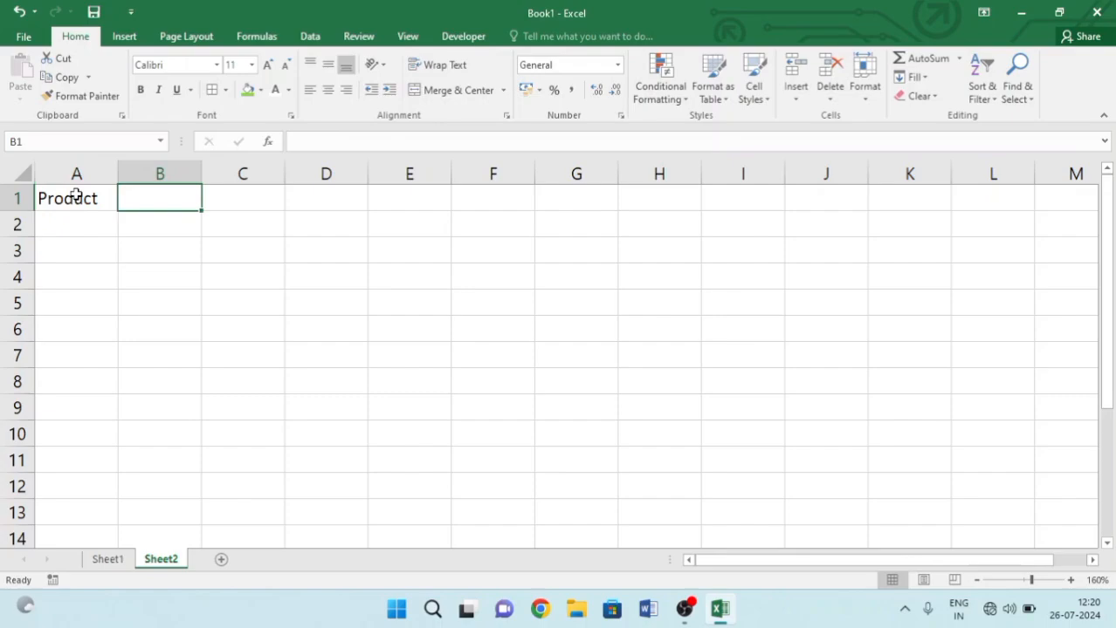
{"action": "type", "text": "Un"}
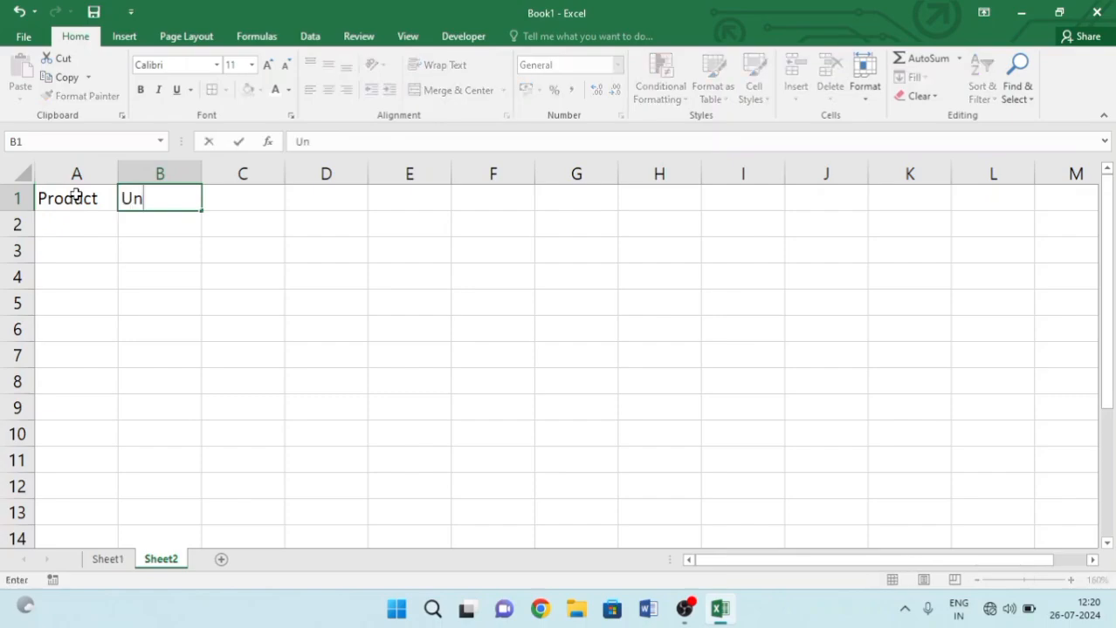
{"action": "type", "text": "it"}
{"action": "left_click", "coordinate": [243, 198]}
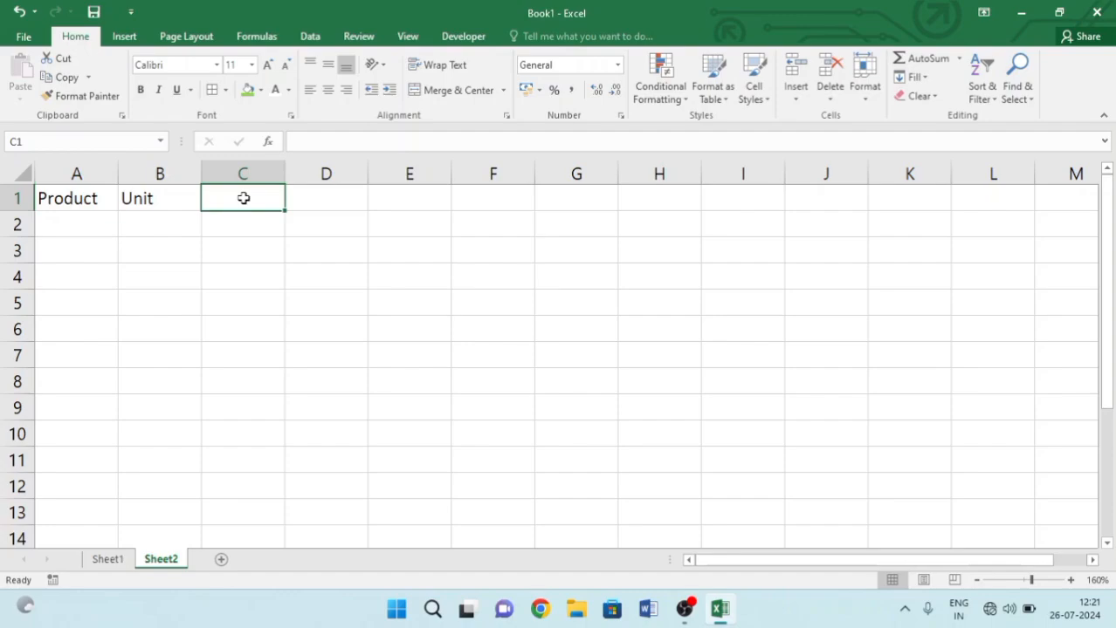
{"action": "type", "text": "S"}
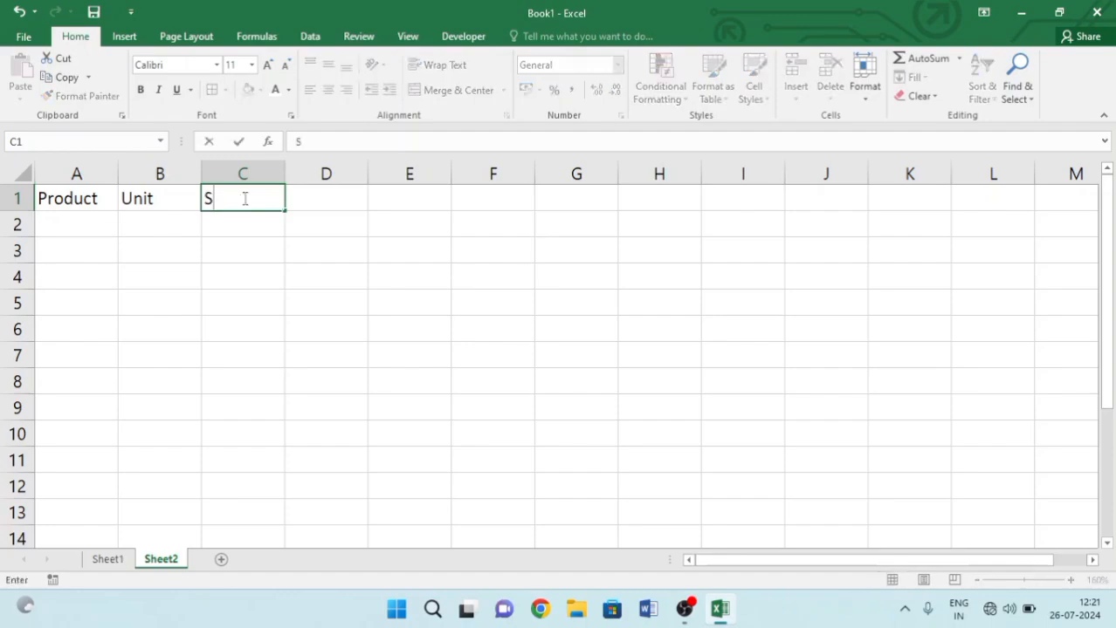
{"action": "key", "text": "BackSpace"}
{"action": "type", "text": "Qty"}
{"action": "key", "text": "Tab"}
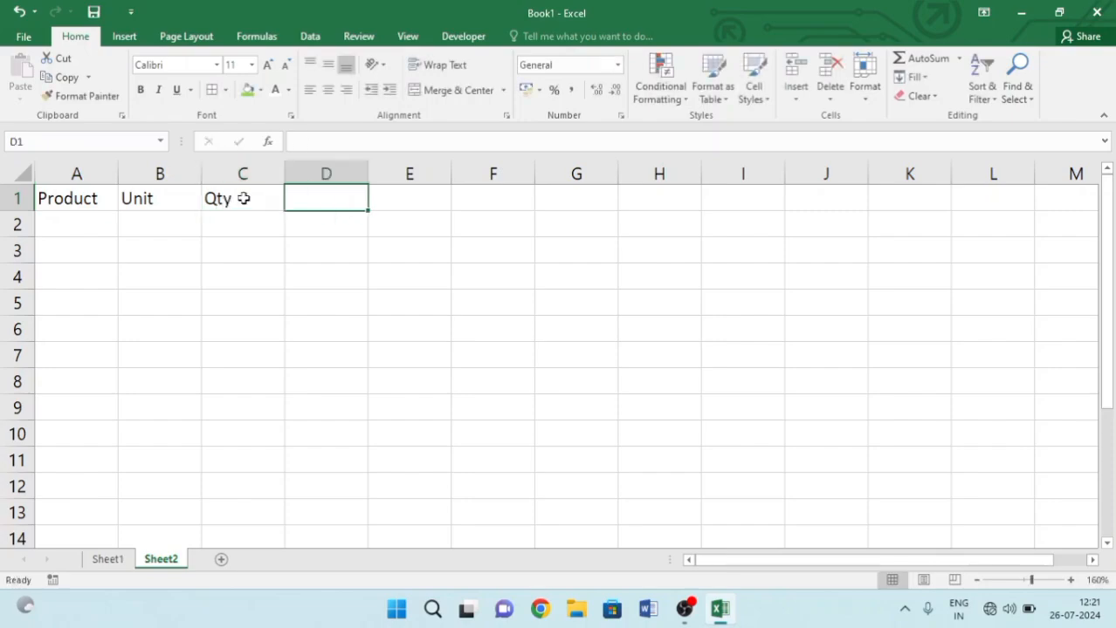
{"action": "type", "text": "A"}
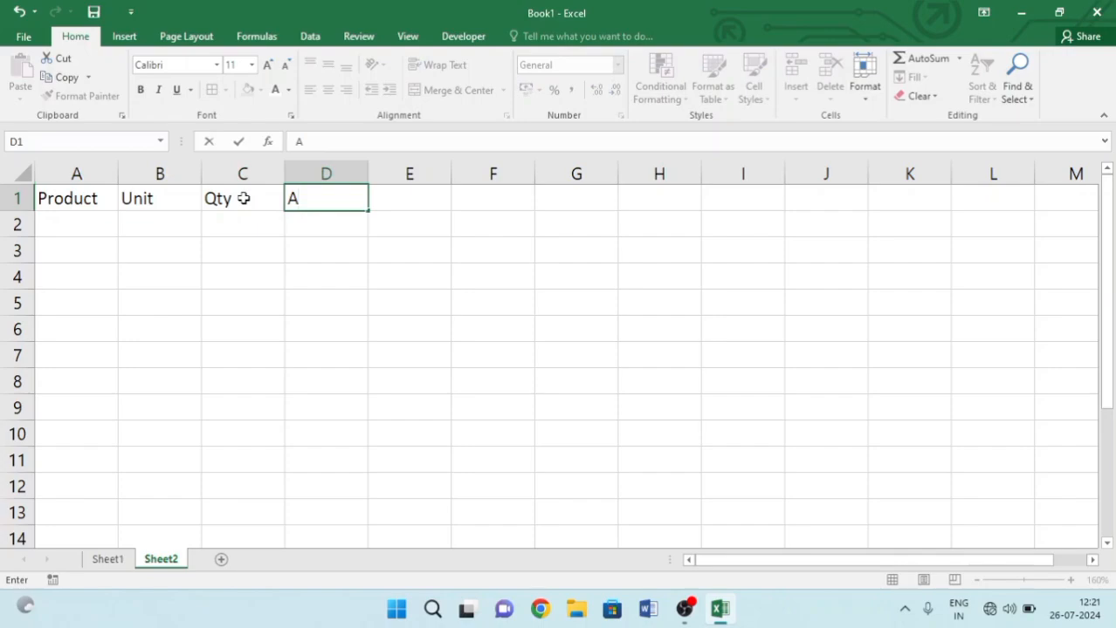
{"action": "type", "text": "mount"}
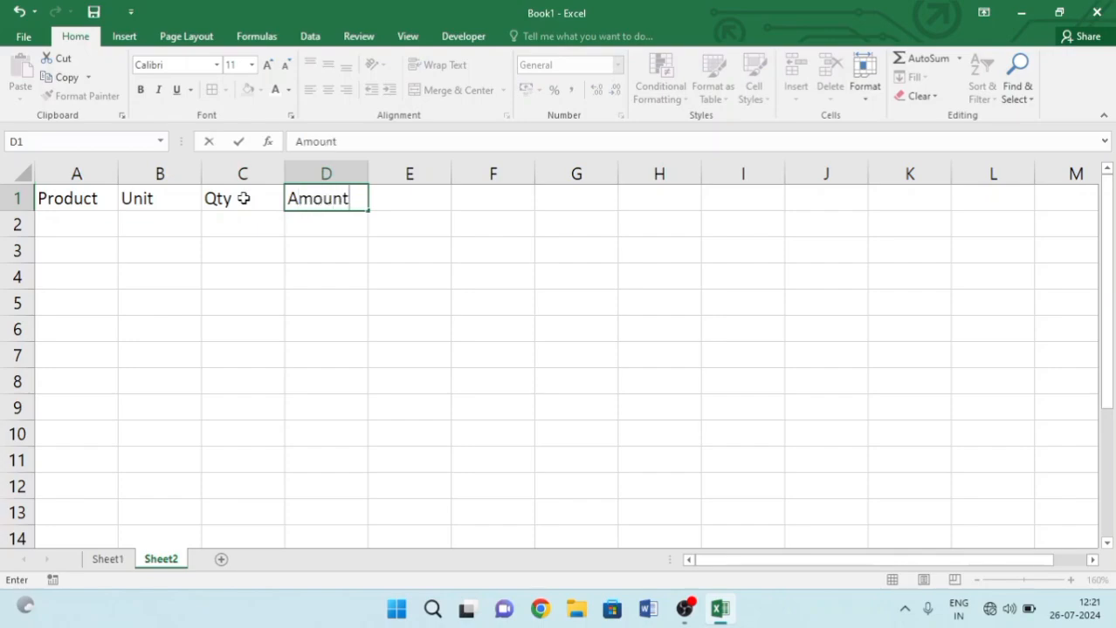
- Enter the product names Suger in A2 and Tea in A3 under the Product header
{"action": "left_click", "coordinate": [79, 221]}
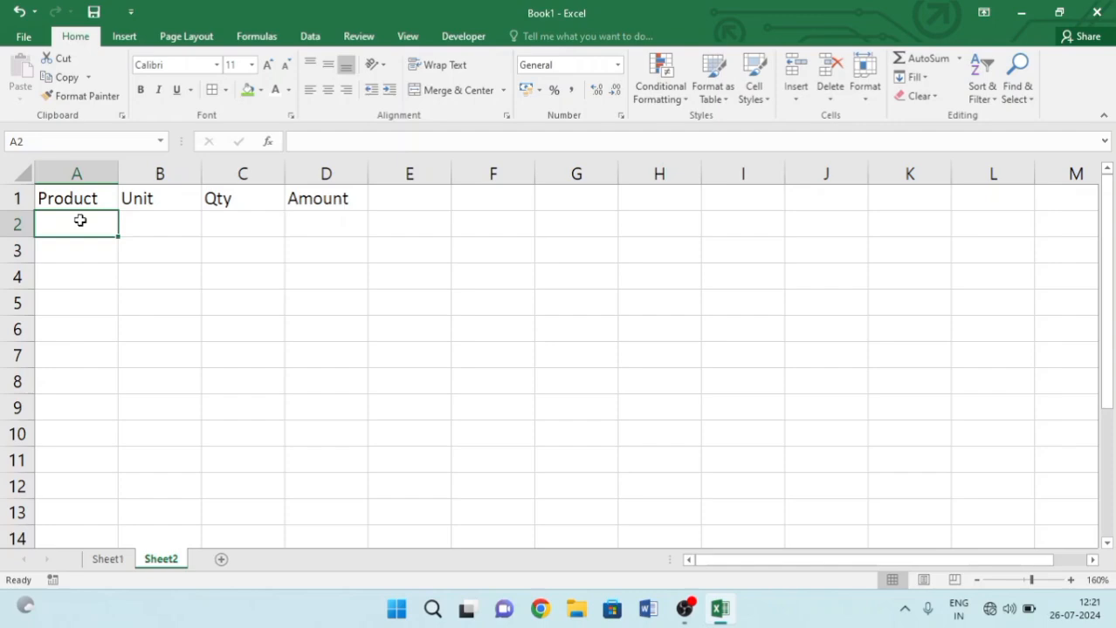
{"action": "type", "text": "Su"}
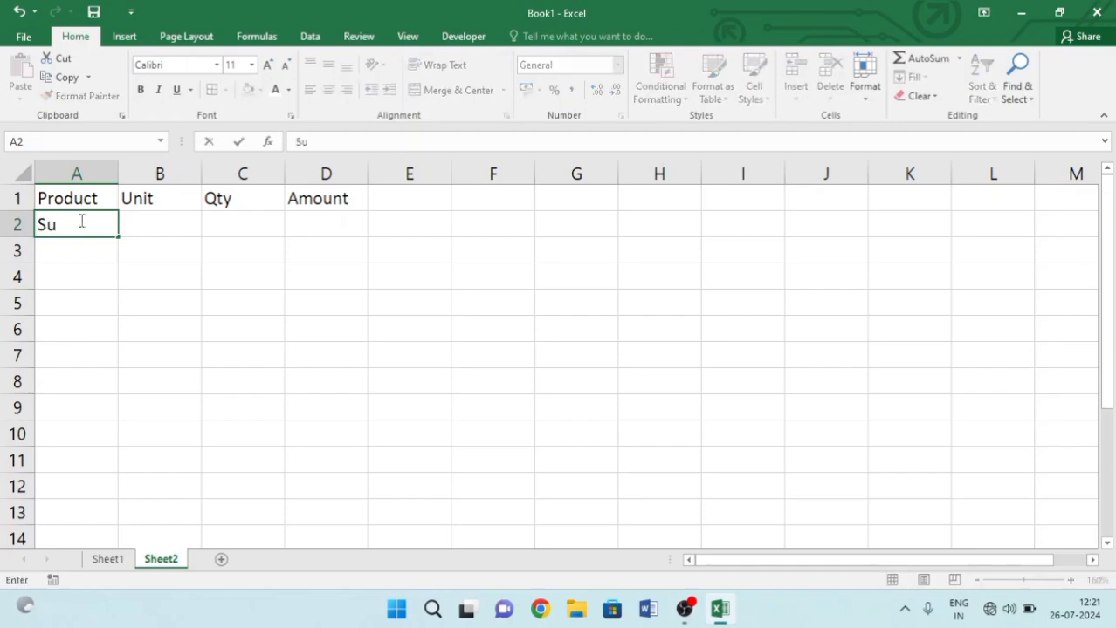
{"action": "type", "text": "ger"}
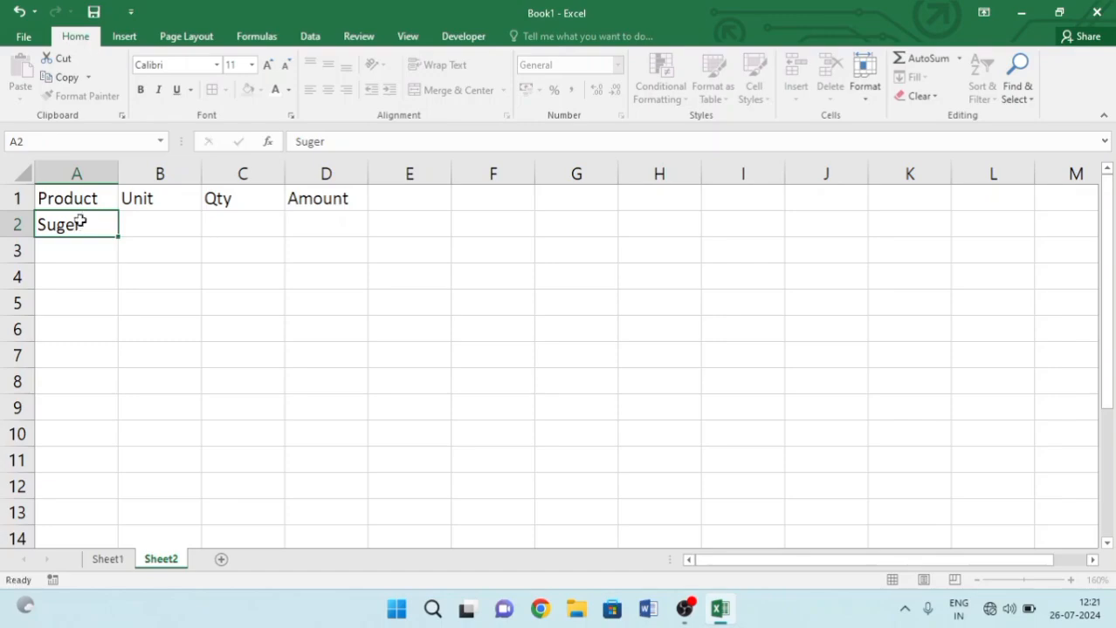
{"action": "key", "text": "Return"}
{"action": "type", "text": "te"}
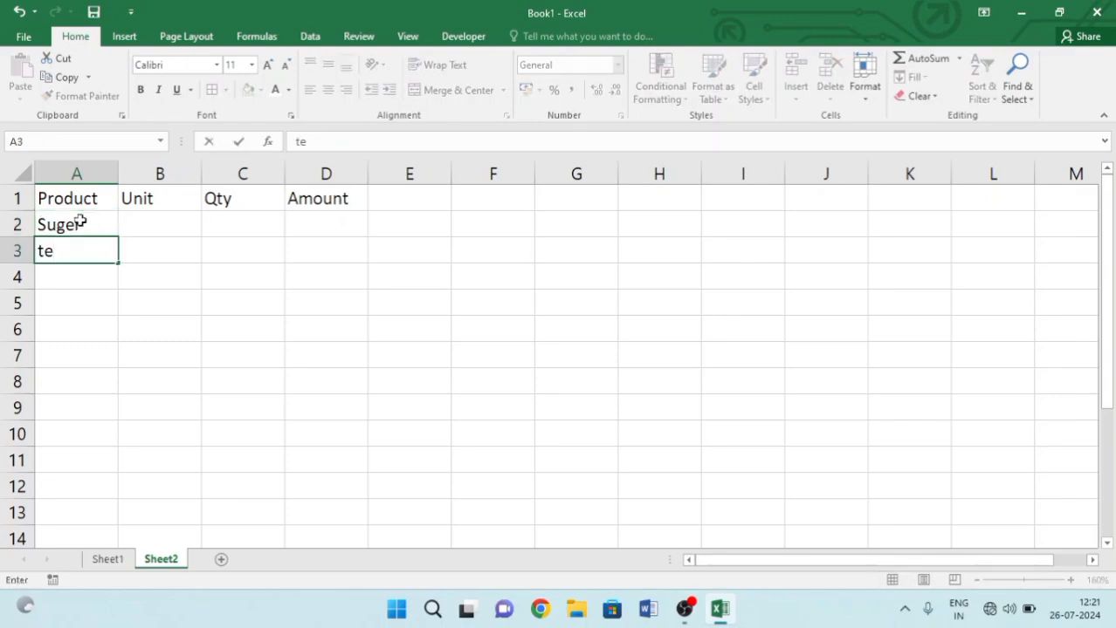
{"action": "key", "text": "BackSpace"}
{"action": "key", "text": "BackSpace"}
{"action": "type", "text": "Tea"}
{"action": "key", "text": "Return"}
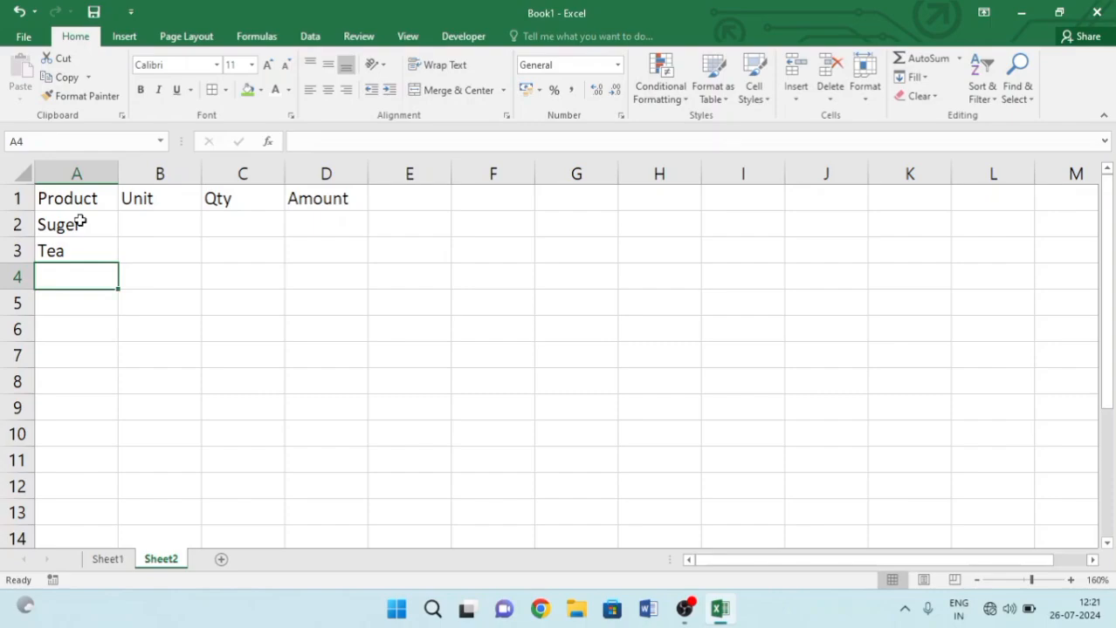
- Add the products Biscuits and Coffee below Tea in cells A4 and A5
{"action": "type", "text": "Biscuit"}
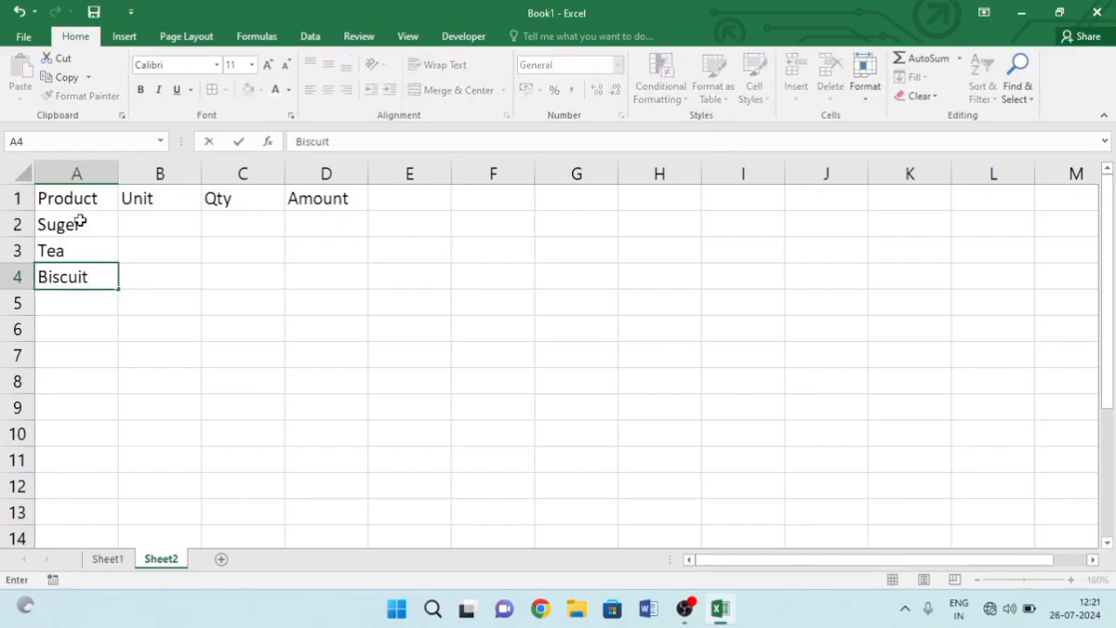
{"action": "type", "text": "s"}
{"action": "key", "text": "Return"}
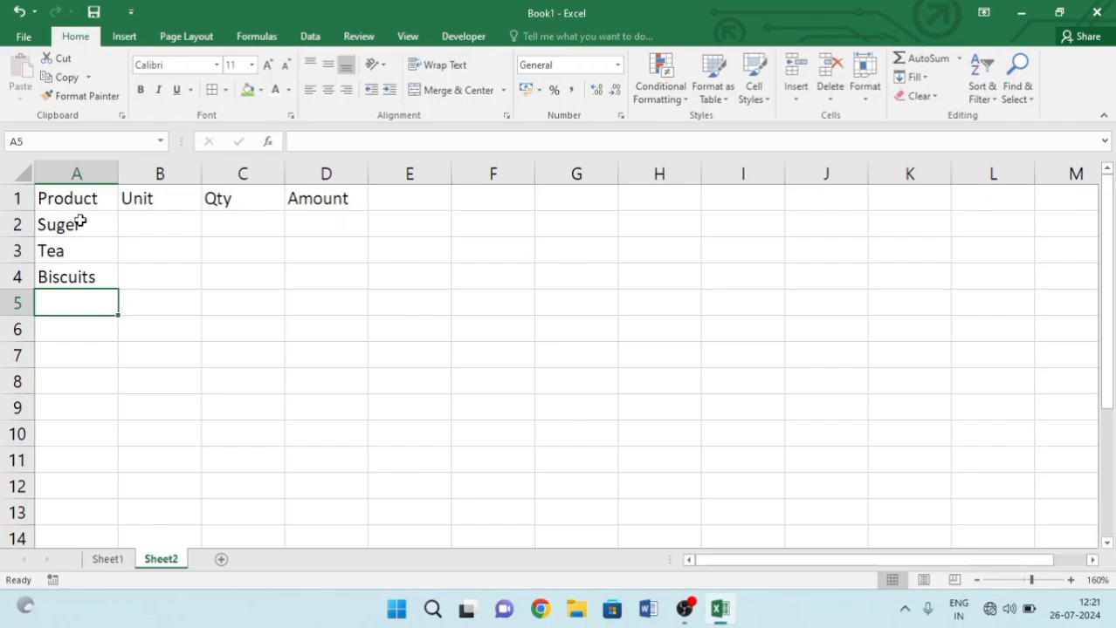
{"action": "type", "text": "Coffe"}
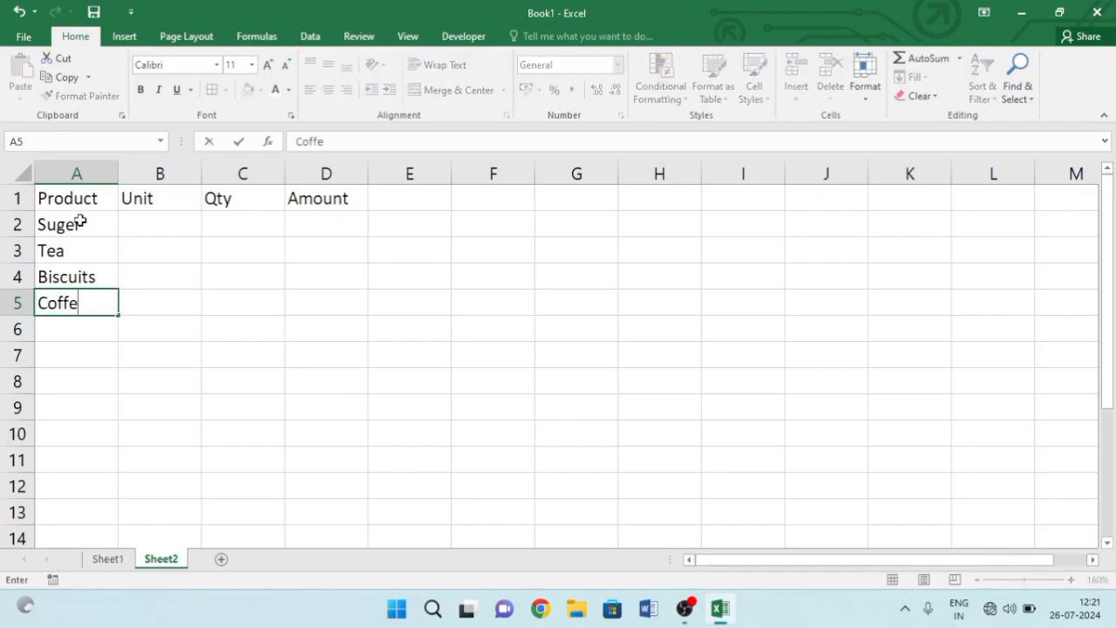
{"action": "type", "text": "e"}
- Fill the Unit column for Suger, Tea, Biscuits and Coffee with 500, 200, 100 and 300
{"action": "left_click", "coordinate": [173, 220]}
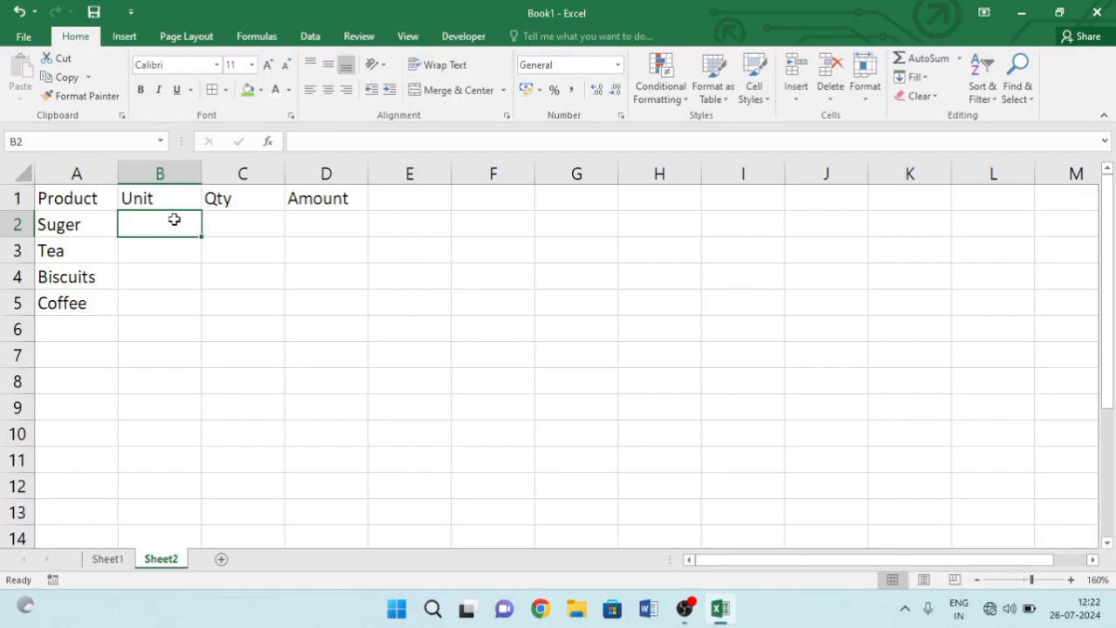
{"action": "type", "text": "500"}
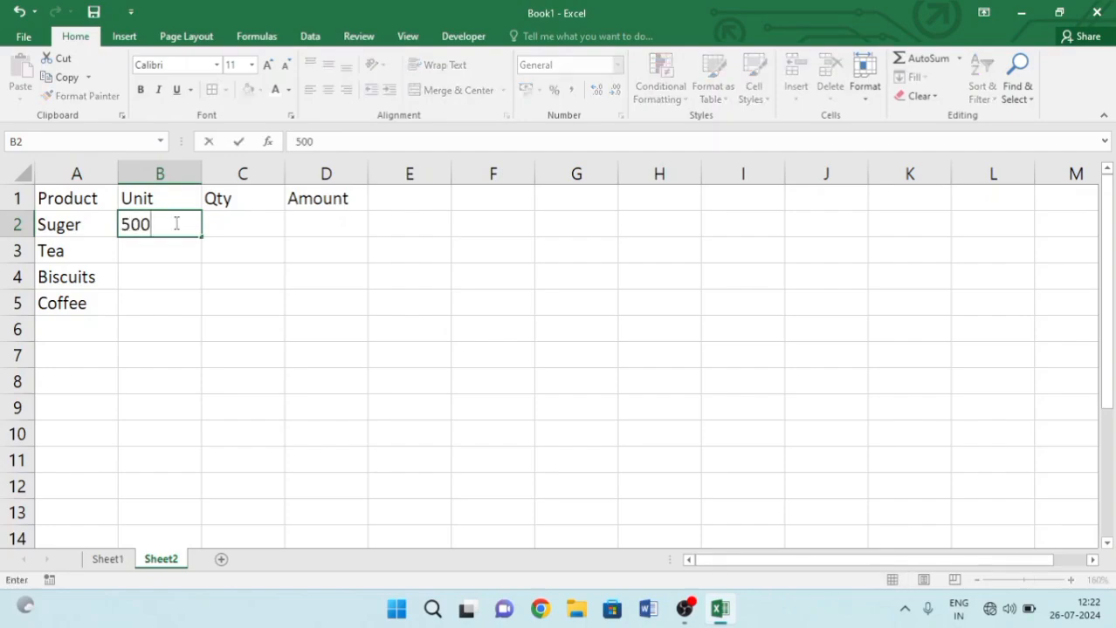
{"action": "key", "text": "Return"}
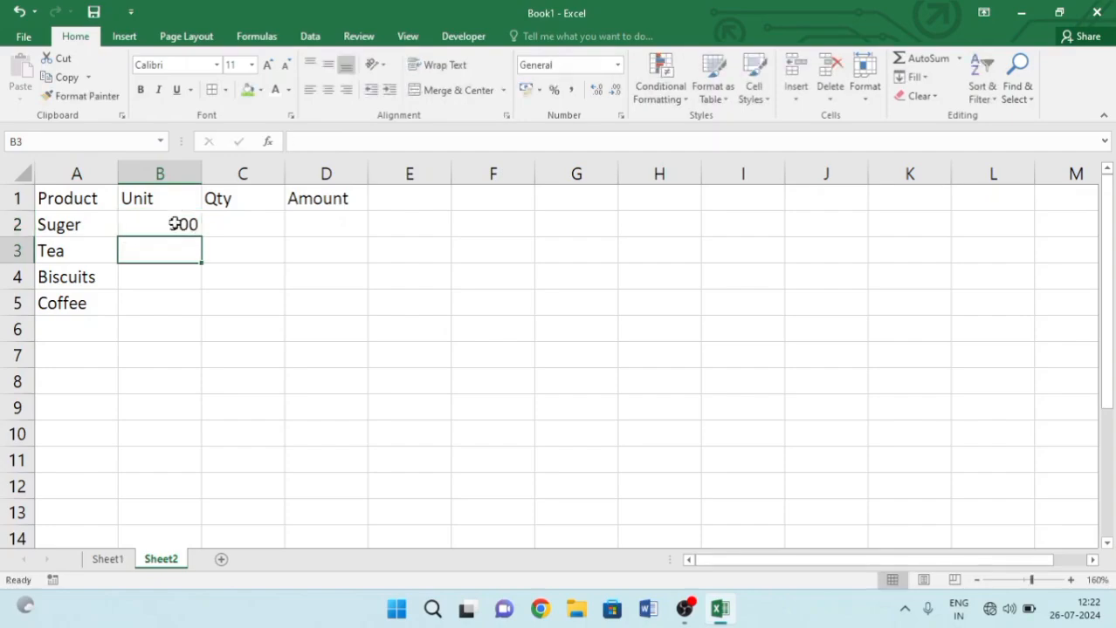
{"action": "type", "text": "200"}
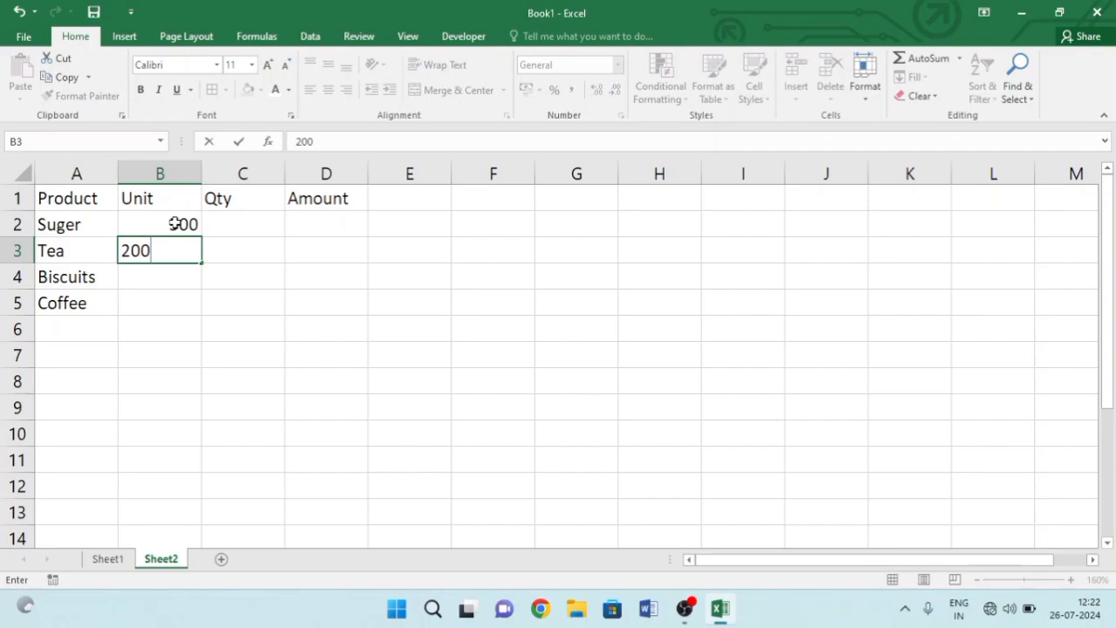
{"action": "key", "text": "Return"}
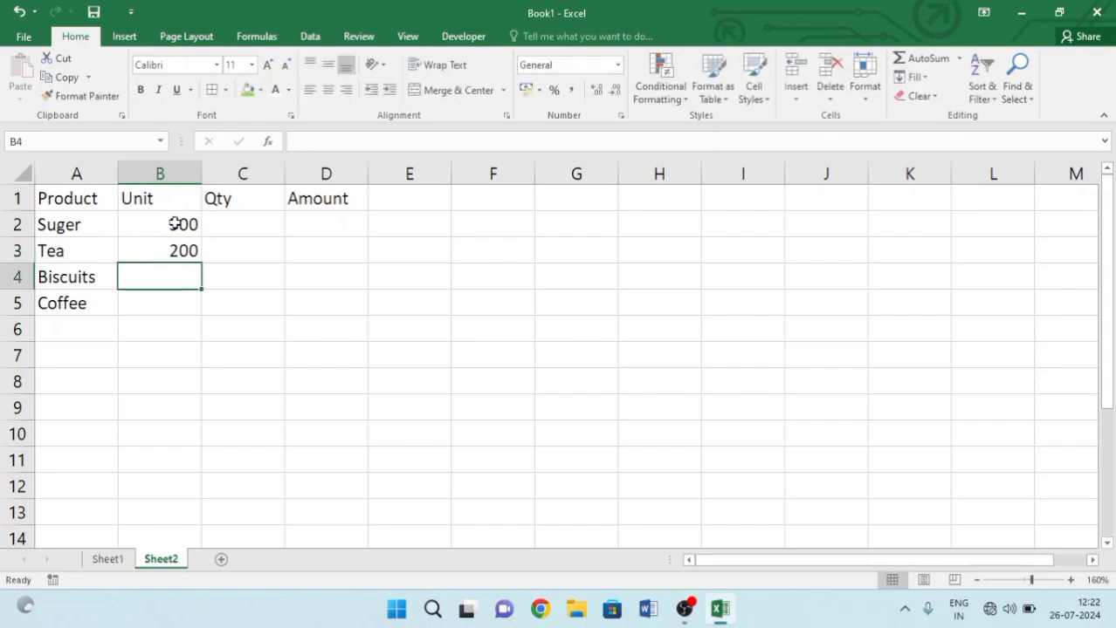
{"action": "type", "text": "100"}
{"action": "key", "text": "Return"}
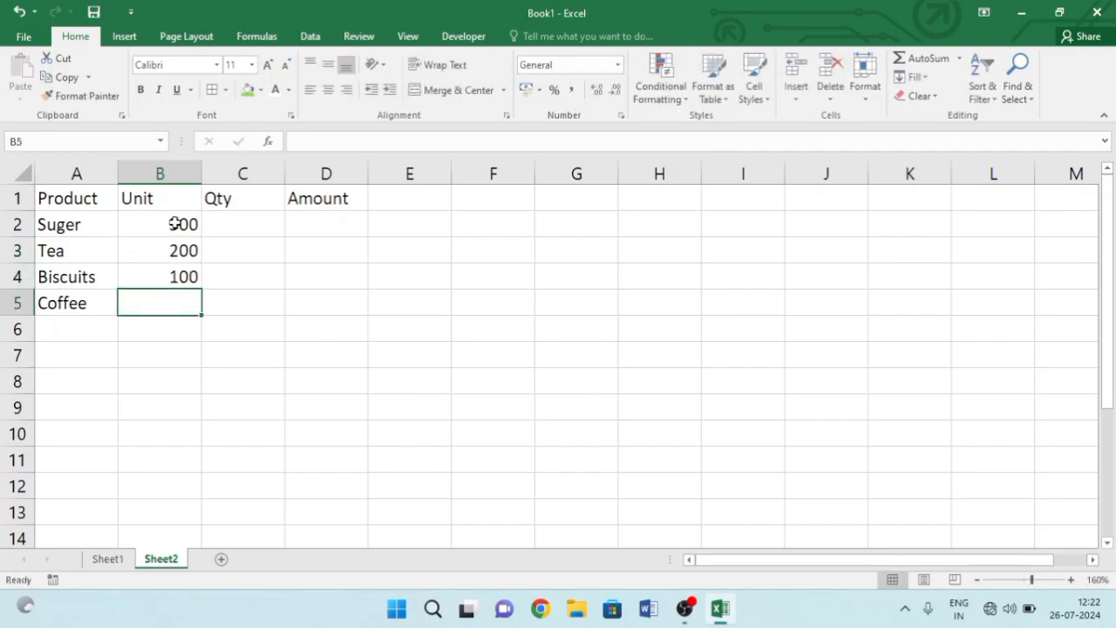
{"action": "type", "text": "300"}
{"action": "key", "text": "Return"}
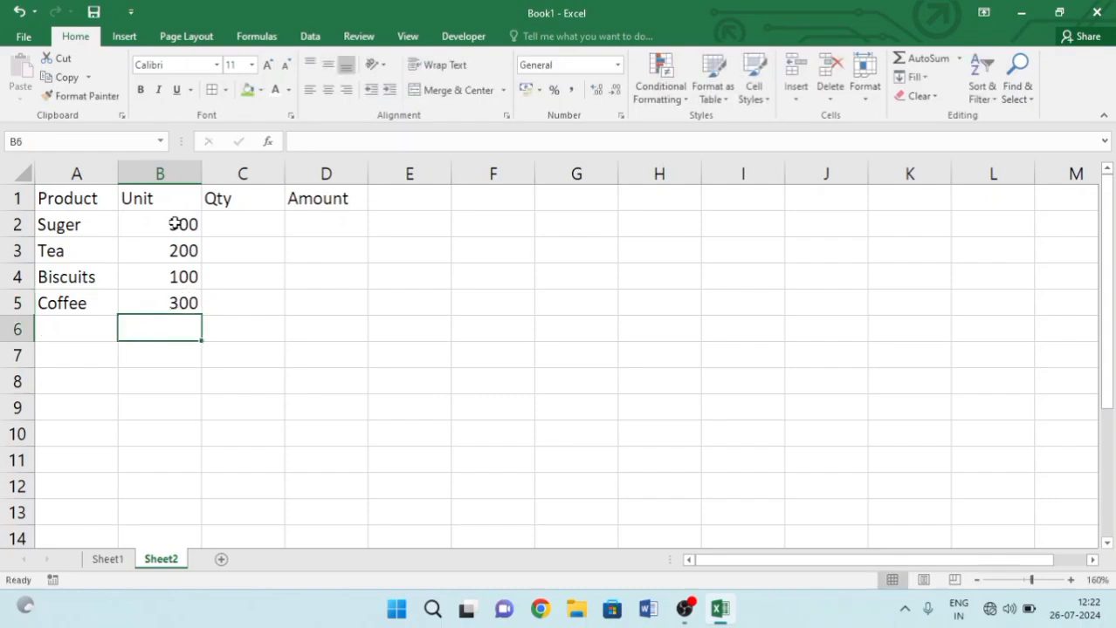
- Fill the Qty column for Suger, Tea, Biscuits and Coffee with 5, 6, 1 and 4
{"action": "left_click", "coordinate": [225, 227]}
{"action": "type", "text": "5"}
{"action": "key", "text": "Return"}
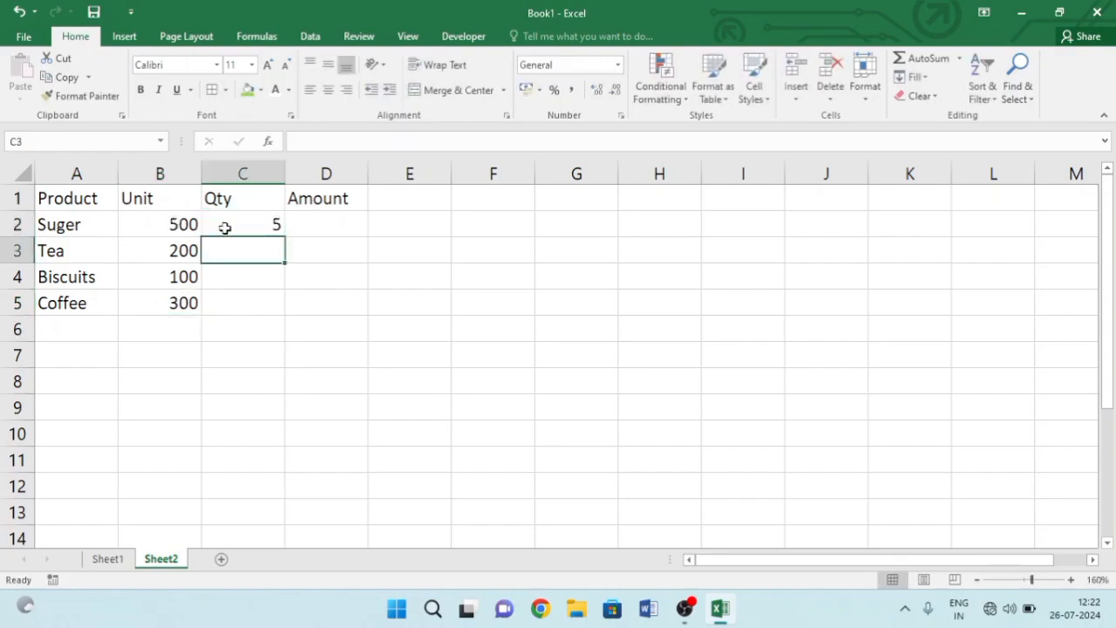
{"action": "type", "text": "6"}
{"action": "key", "text": "Return"}
{"action": "type", "text": "1"}
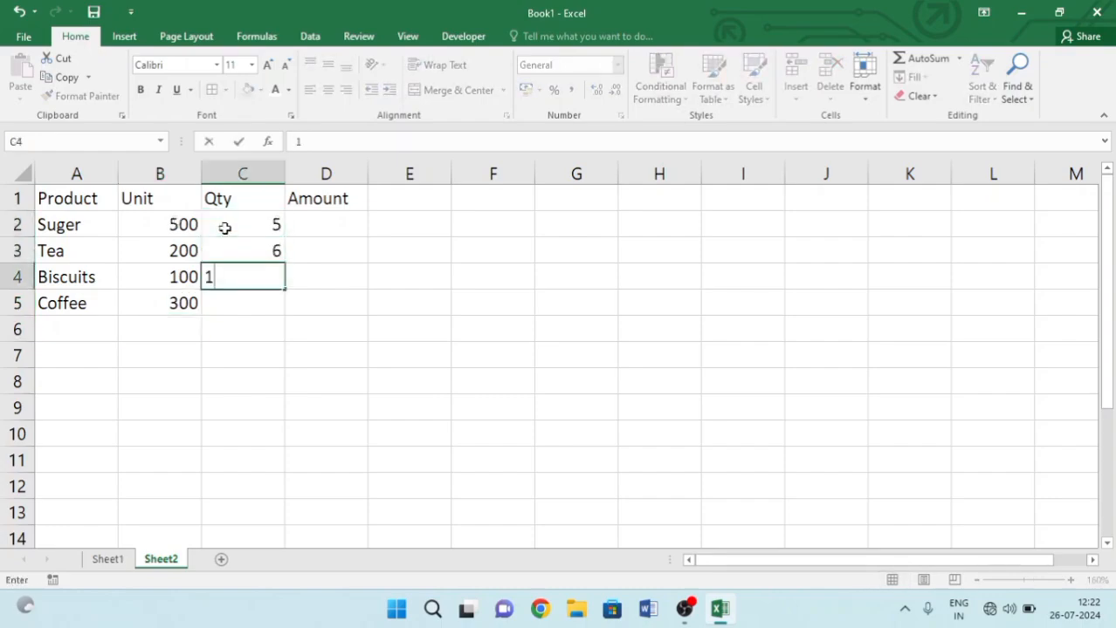
{"action": "key", "text": "Return"}
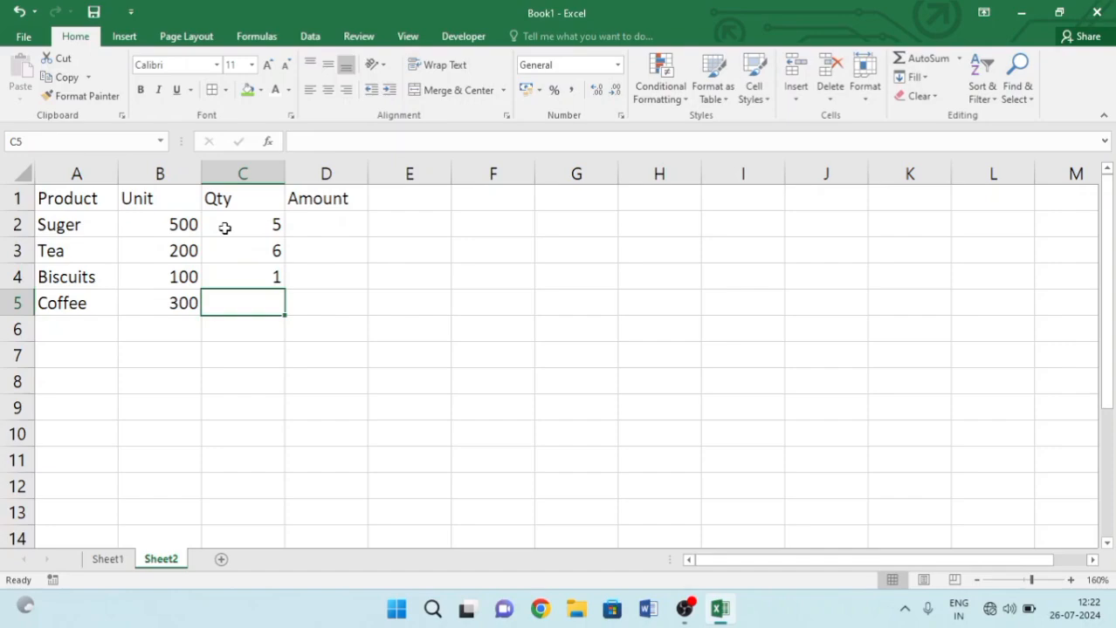
{"action": "type", "text": "4"}
{"action": "left_click", "coordinate": [408, 257]}
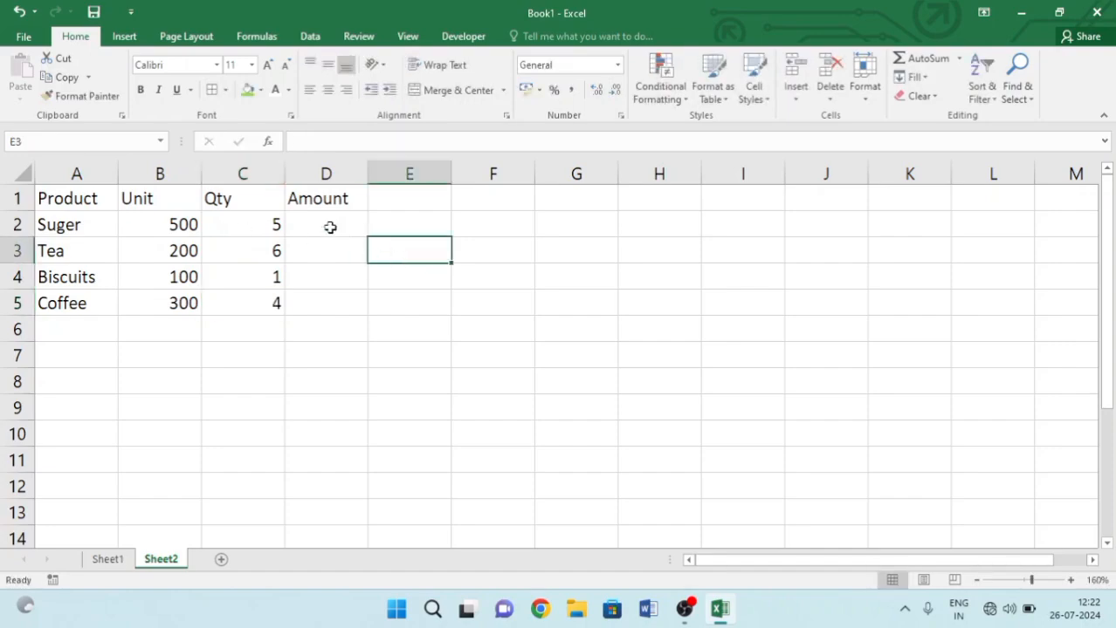
- Apply a green fill colour to the header cells A1:D1
{"action": "left_click_drag", "start_coordinate": [84, 201], "coordinate": [335, 199]}
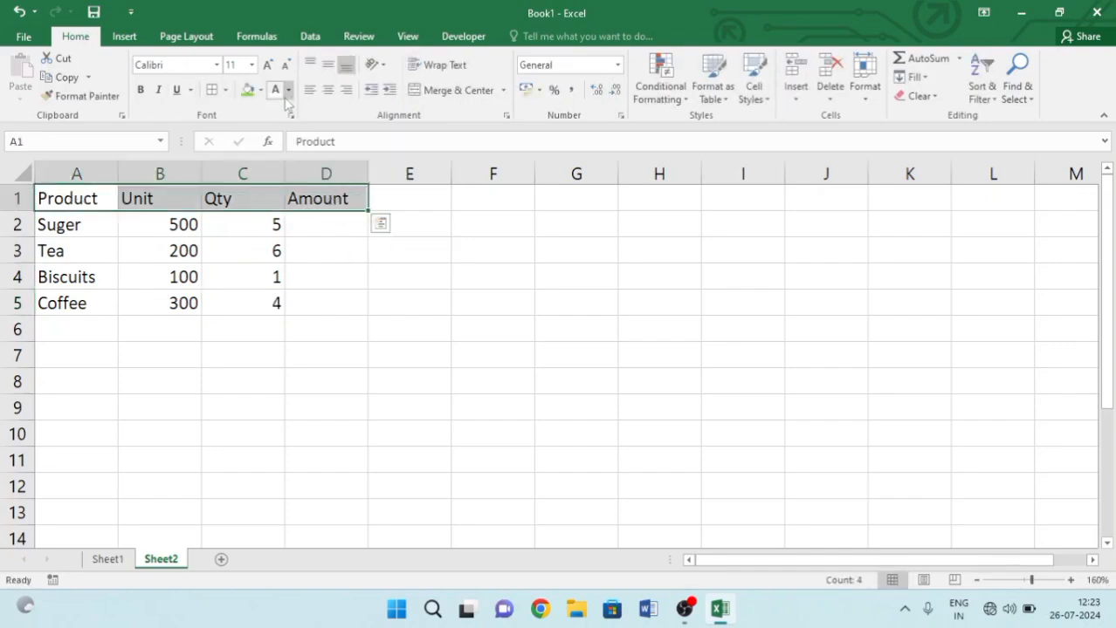
{"action": "left_click", "coordinate": [248, 90]}
{"action": "left_click", "coordinate": [331, 262]}
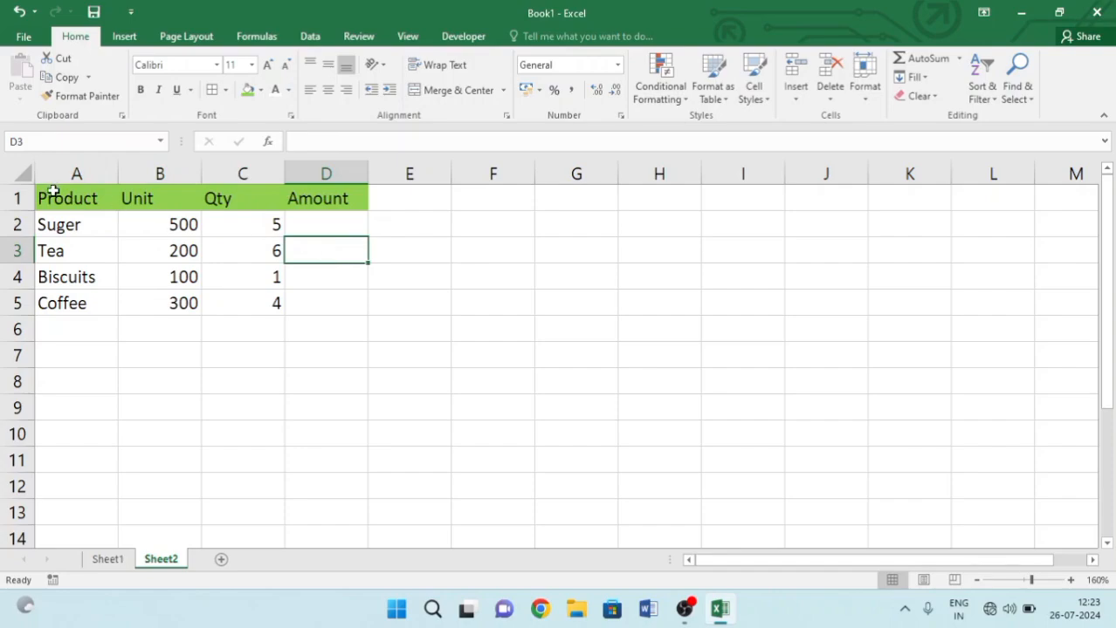
- Apply borders to every cell of the product table A1:D5
{"action": "left_click_drag", "start_coordinate": [47, 192], "coordinate": [347, 296]}
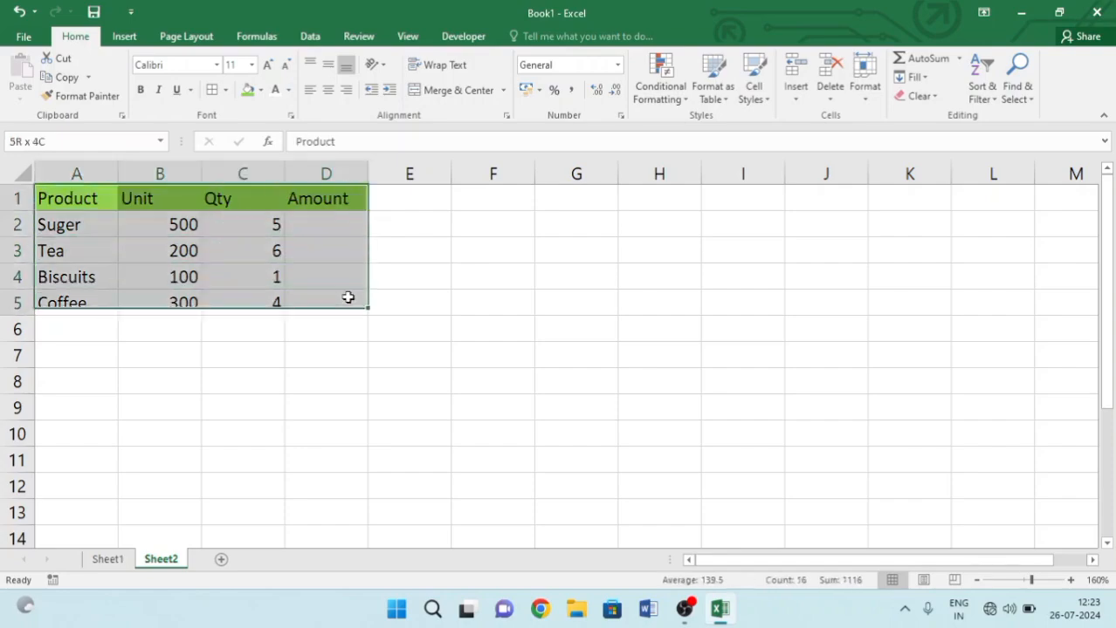
{"action": "left_click", "coordinate": [212, 90]}
{"action": "left_click", "coordinate": [493, 302]}
{"action": "left_click", "coordinate": [308, 231]}
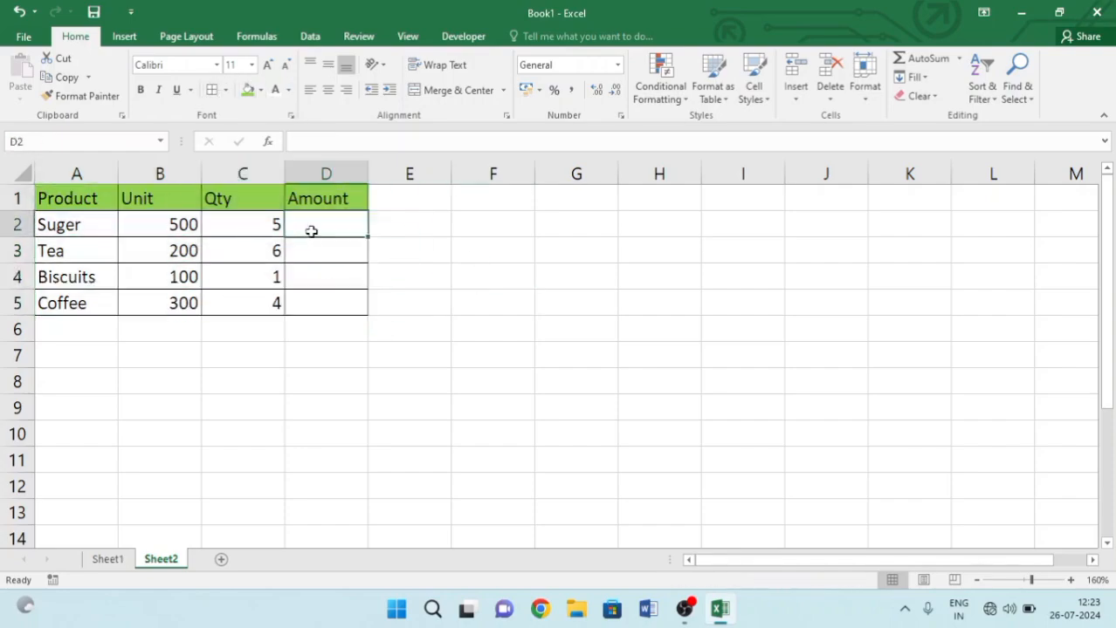
- Widen column C slightly and centre the contents of cells B2:D5 horizontally
{"action": "left_click_drag", "start_coordinate": [280, 164], "coordinate": [297, 165]}
{"action": "left_click", "coordinate": [123, 219]}
{"action": "left_click_drag", "start_coordinate": [326, 257], "coordinate": [351, 297]}
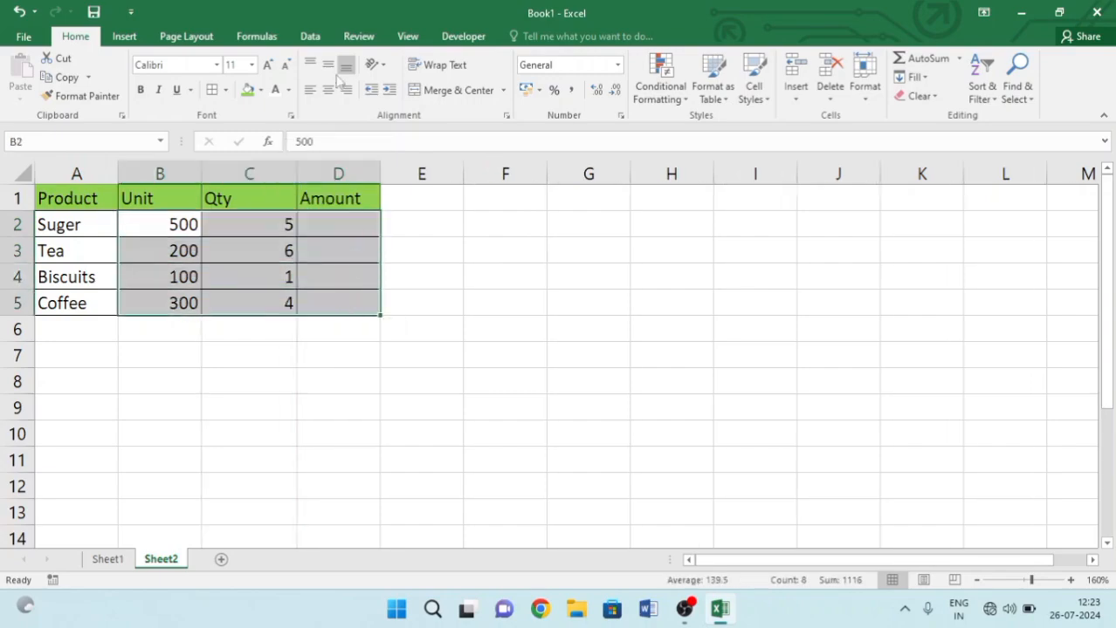
{"action": "left_click", "coordinate": [328, 90]}
{"action": "left_click", "coordinate": [518, 358]}
- Append the text kg to Suger's quantity in C2 so the entry reads 5kg
{"action": "left_click", "coordinate": [340, 255]}
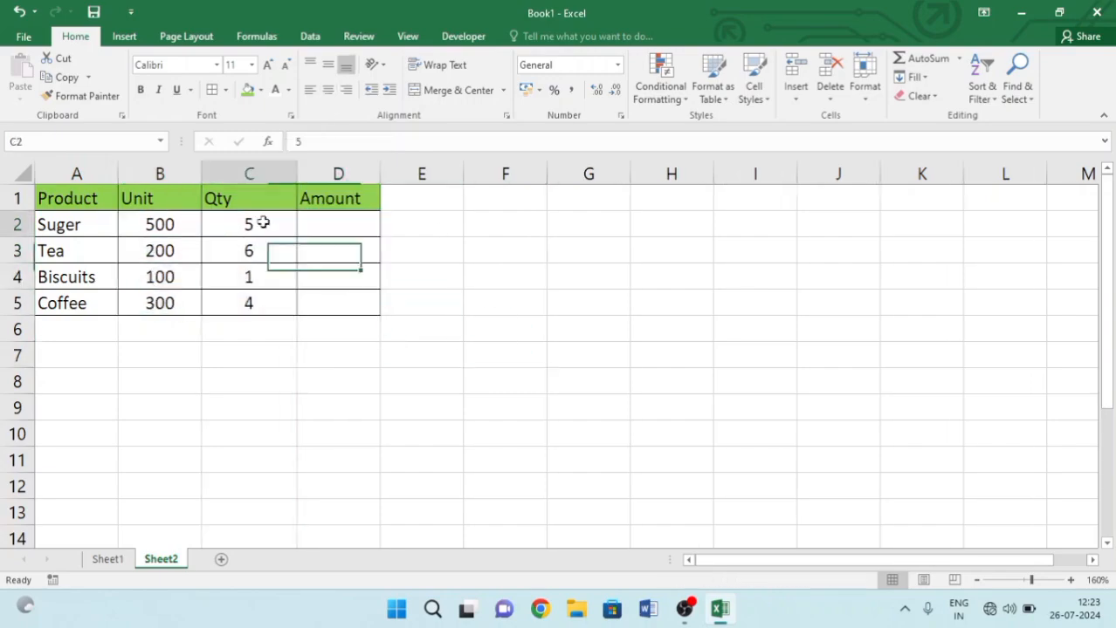
{"action": "left_click", "coordinate": [266, 222]}
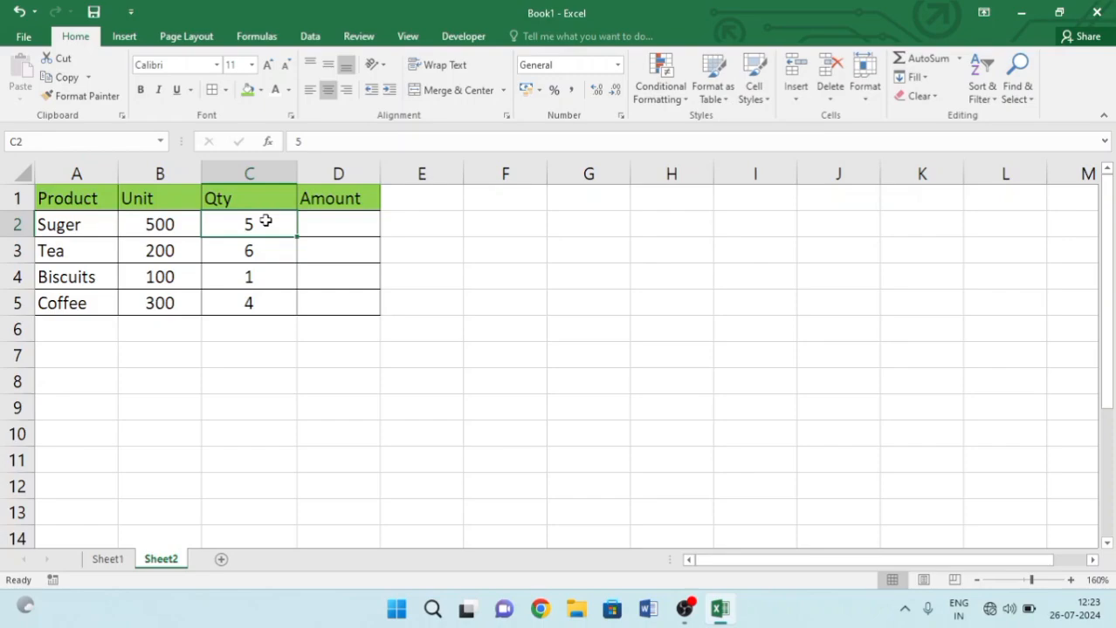
{"action": "double_click", "coordinate": [265, 223]}
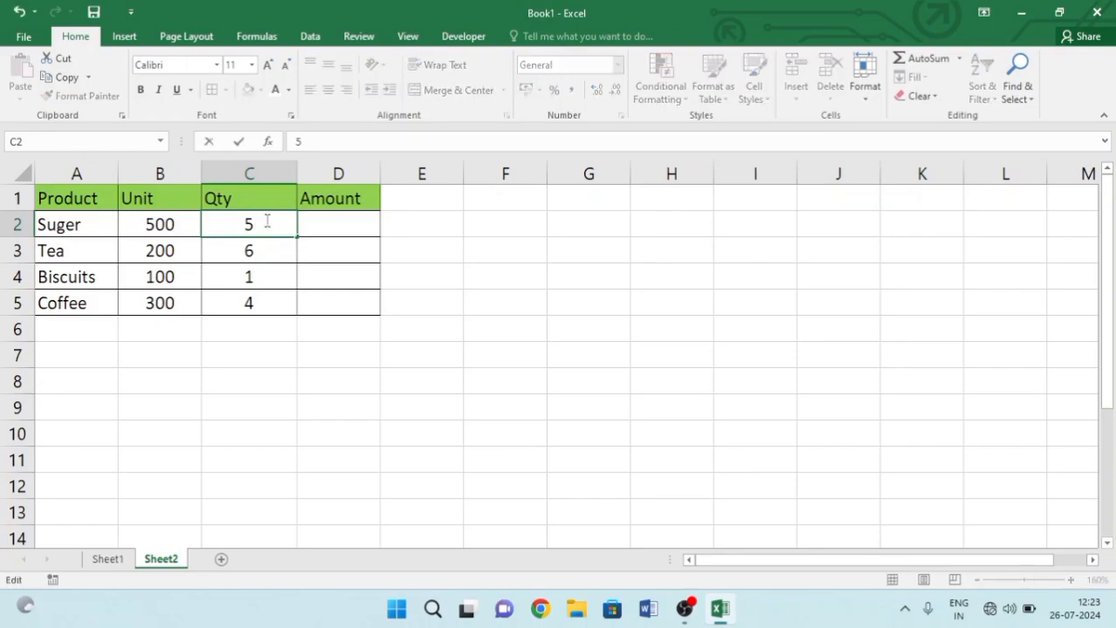
{"action": "type", "text": "kg"}
{"action": "key", "text": "Return"}
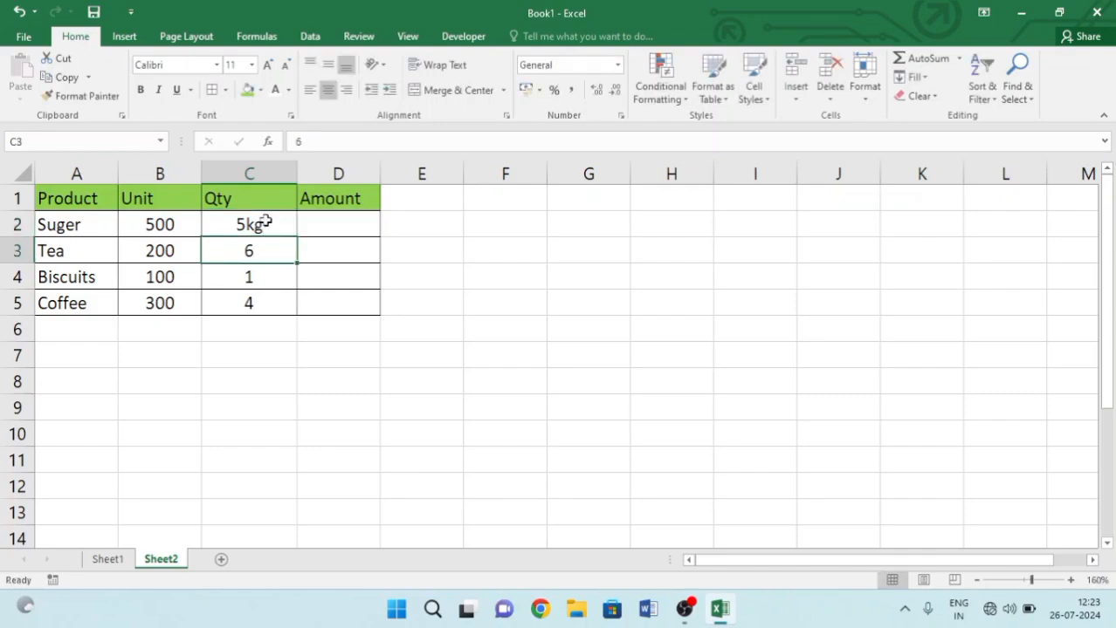
- Calculate Suger's amount in D2 by multiplying unit by quantity with the formula =B2*C2
{"action": "left_click", "coordinate": [332, 221]}
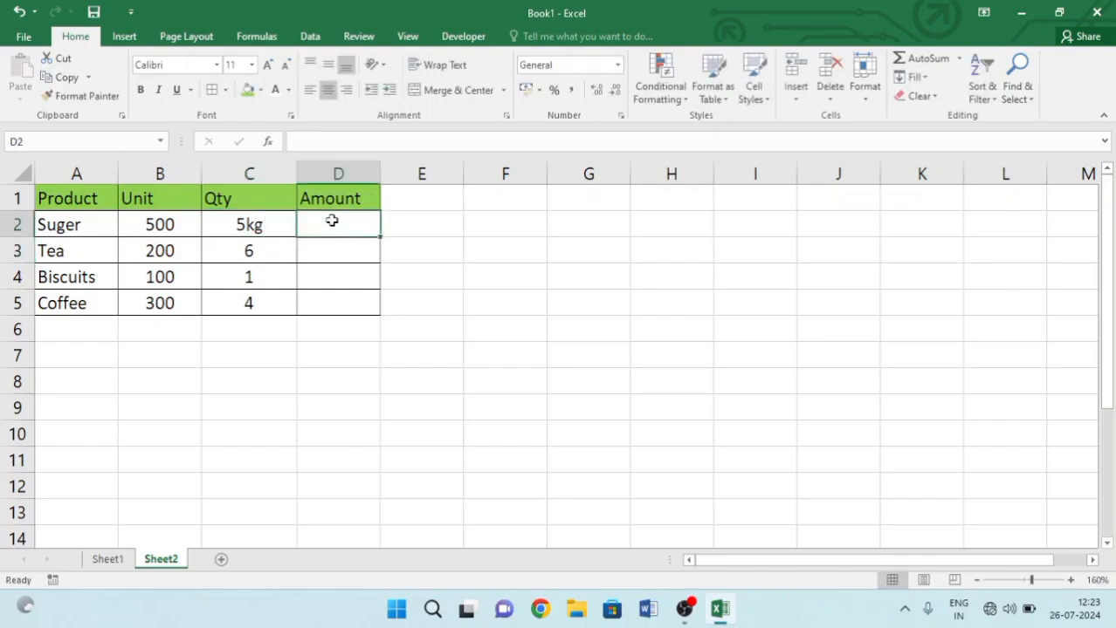
{"action": "type", "text": "="}
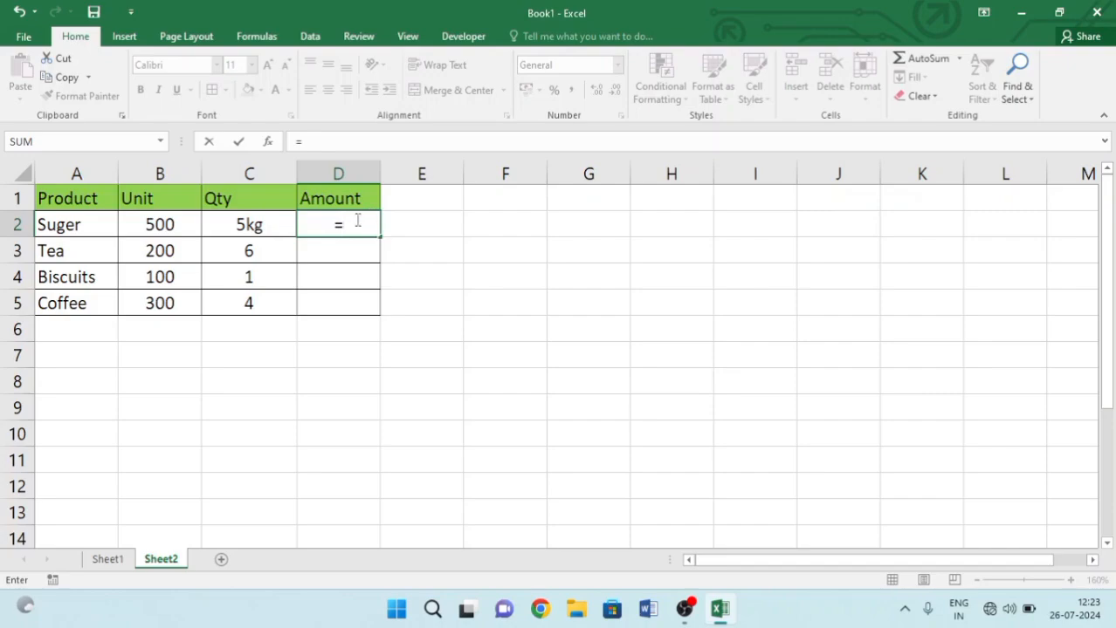
{"action": "left_click", "coordinate": [173, 226]}
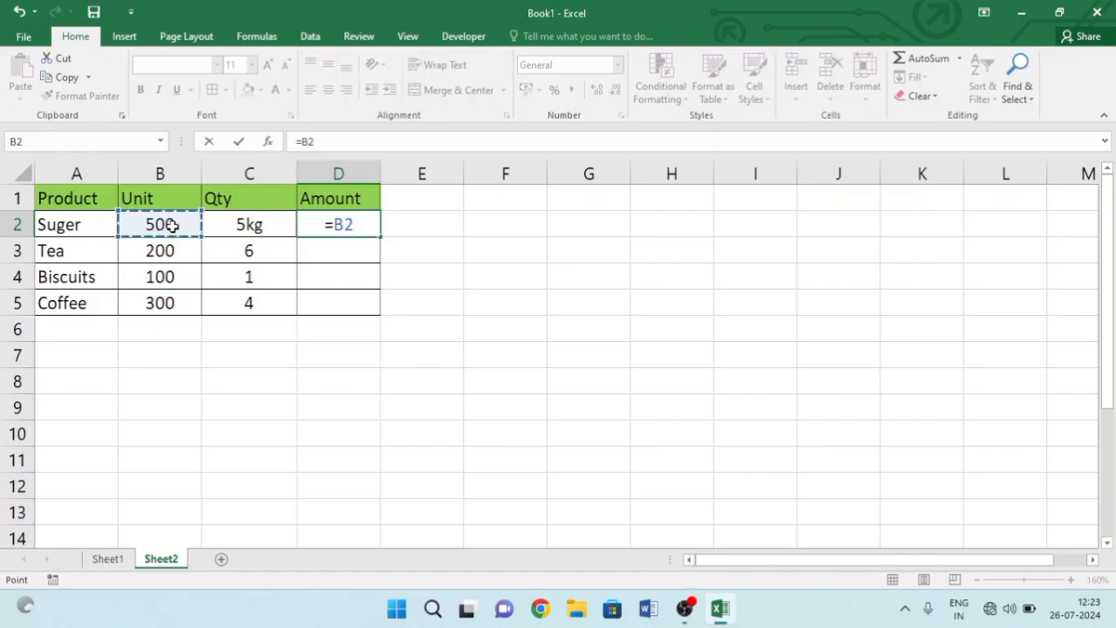
{"action": "type", "text": "*"}
{"action": "left_click", "coordinate": [240, 225]}
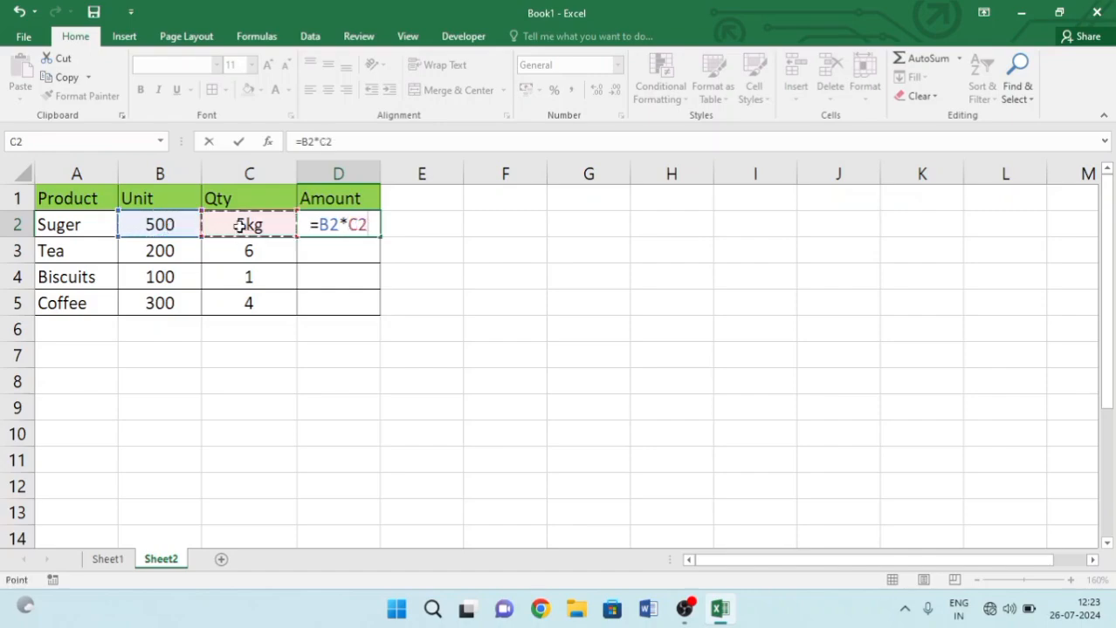
{"action": "key", "text": "Return"}
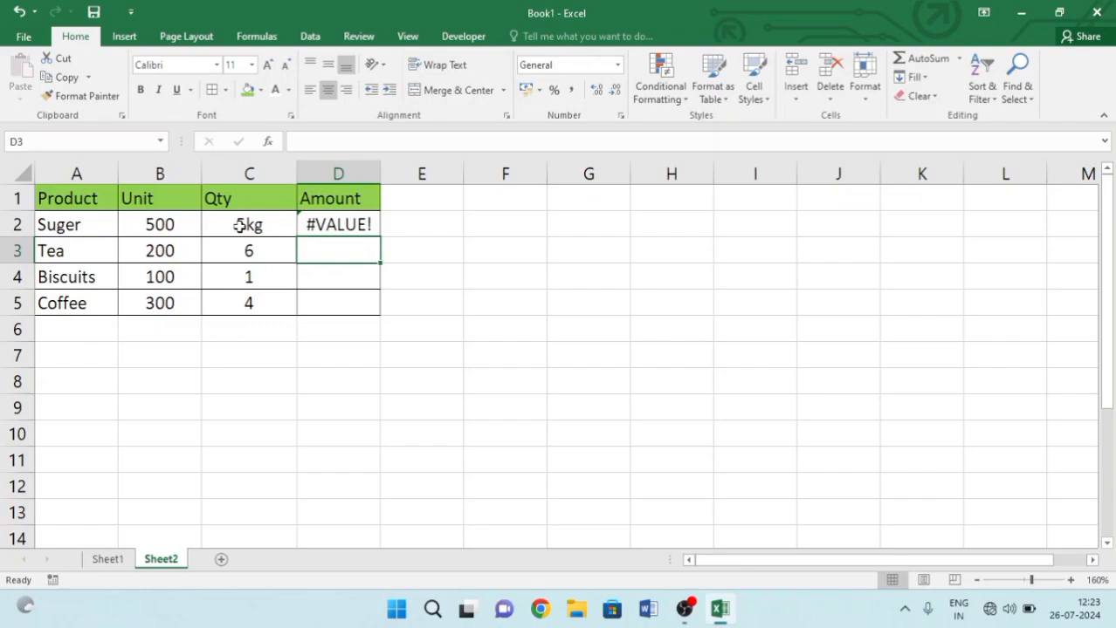
{"action": "left_click", "coordinate": [347, 226]}
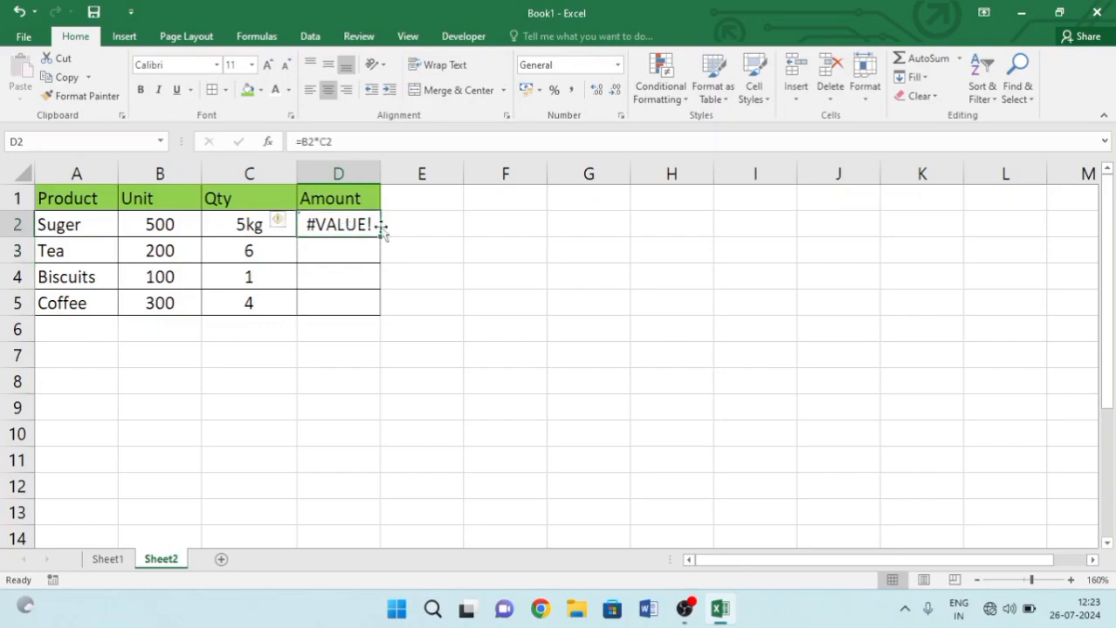
{"action": "left_click", "coordinate": [486, 225]}
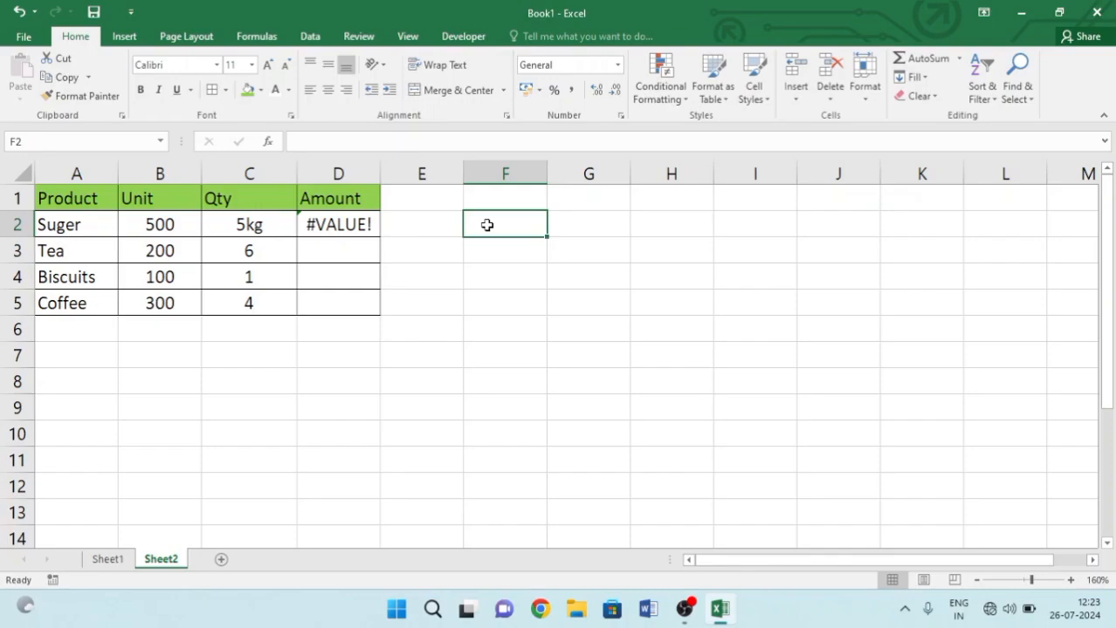
{"action": "left_click", "coordinate": [245, 220]}
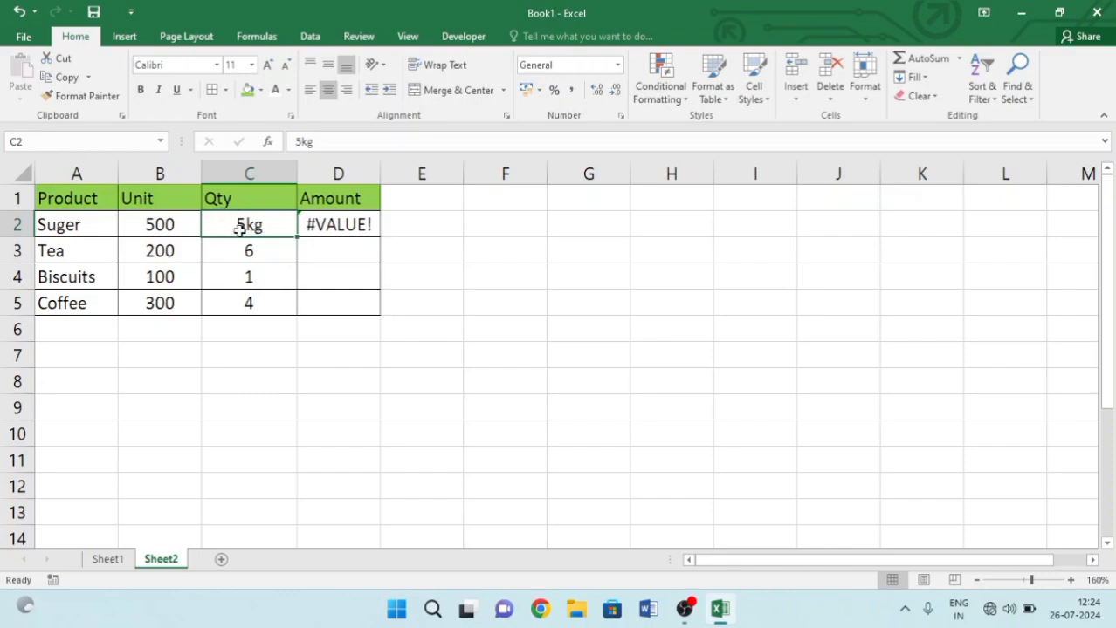
{"action": "left_click", "coordinate": [356, 224]}
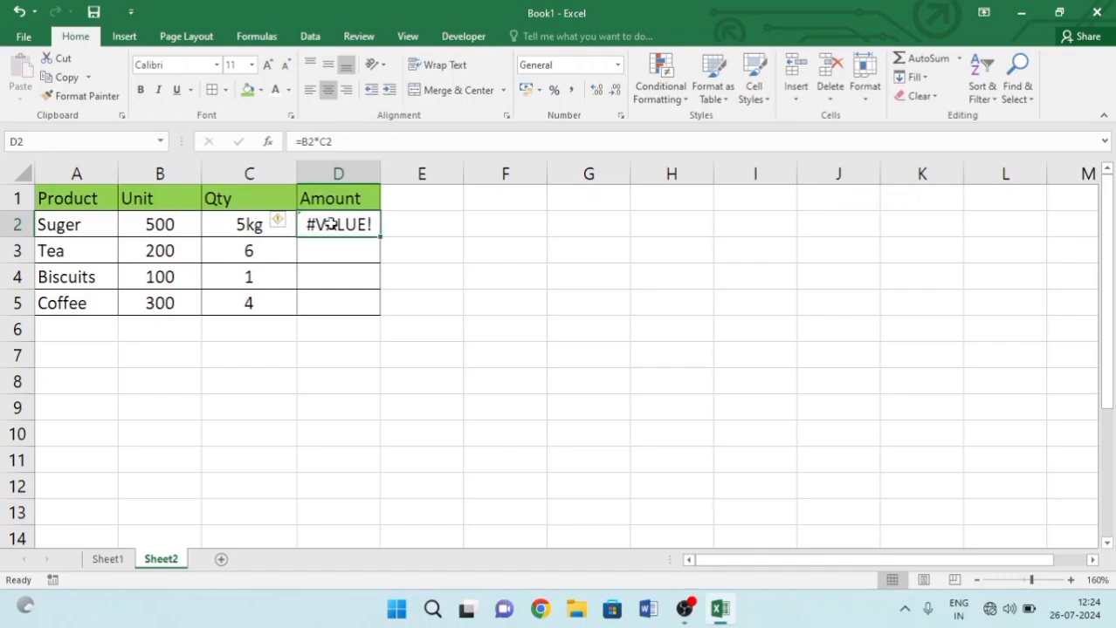
- Clear all the quantities in cells C2:C5
{"action": "left_click", "coordinate": [260, 230]}
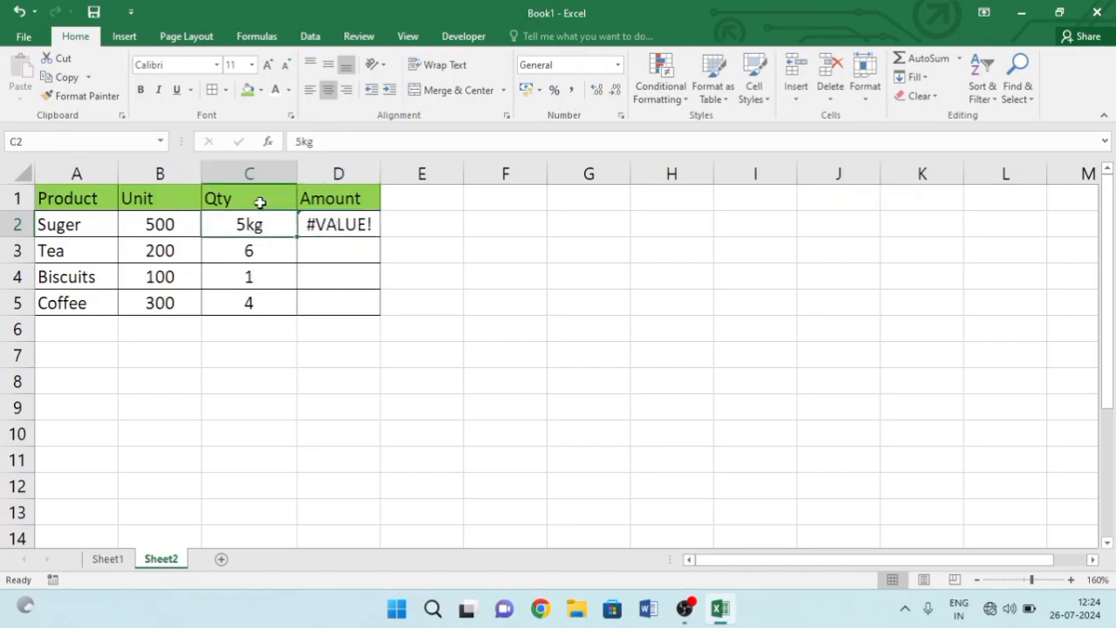
{"action": "left_click_drag", "start_coordinate": [260, 225], "coordinate": [273, 303]}
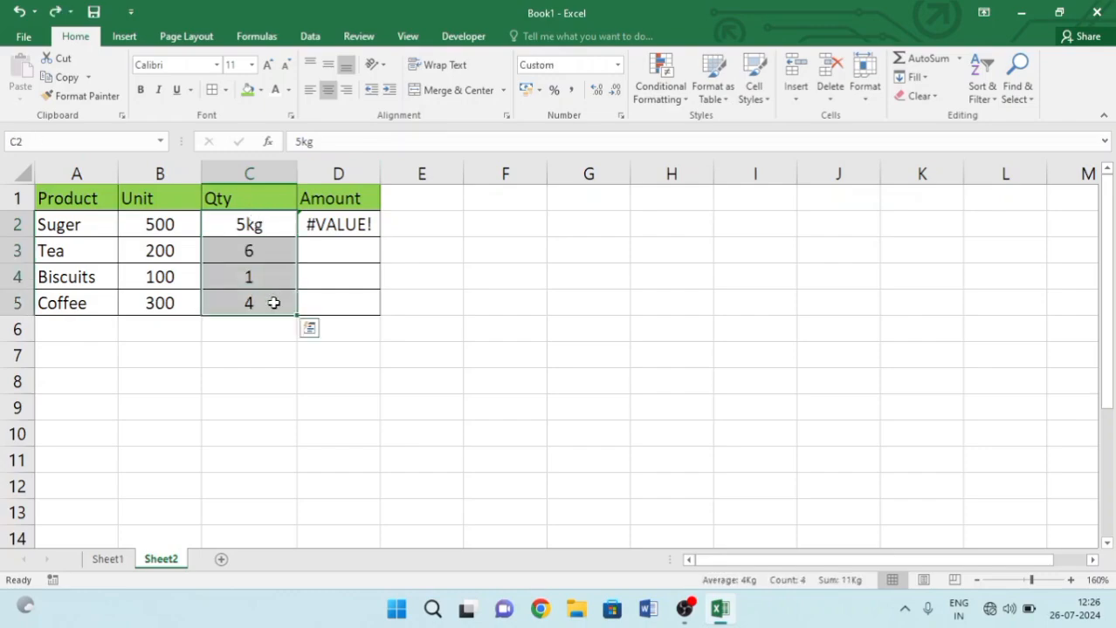
{"action": "key", "text": "Delete"}
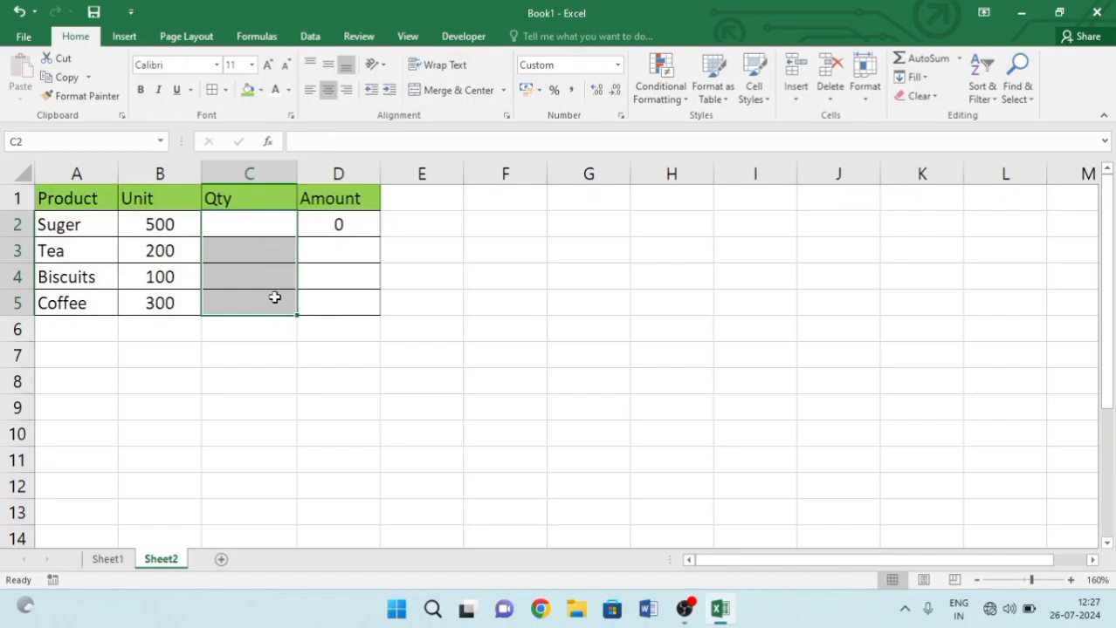
- Apply the custom number format ##"kg" to Suger's quantity cell C2
{"action": "left_click", "coordinate": [275, 233]}
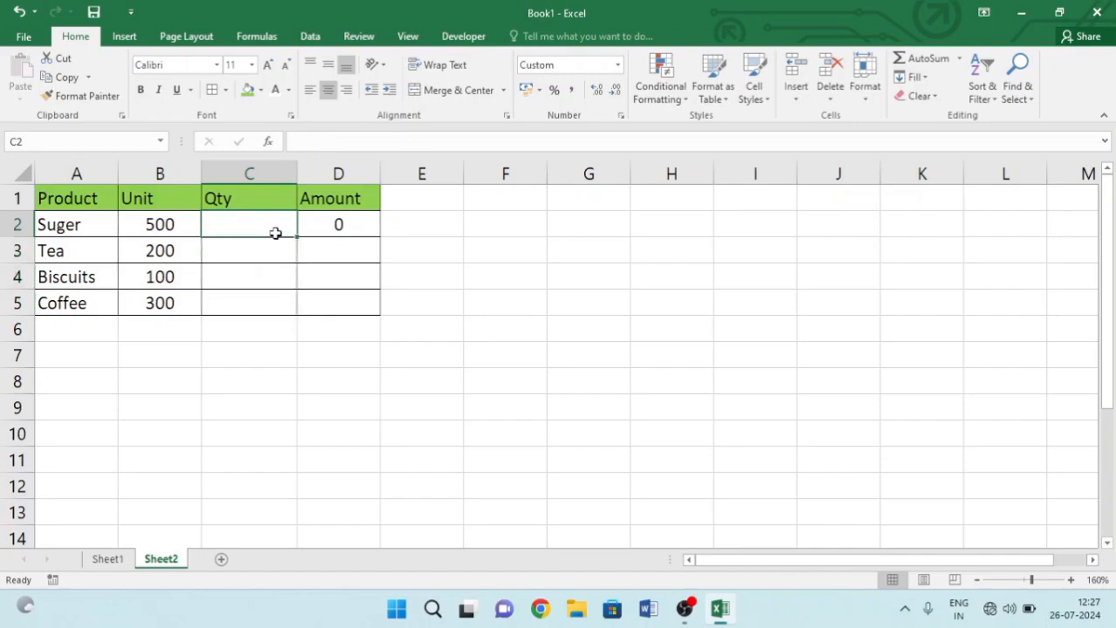
{"action": "left_click", "coordinate": [618, 65]}
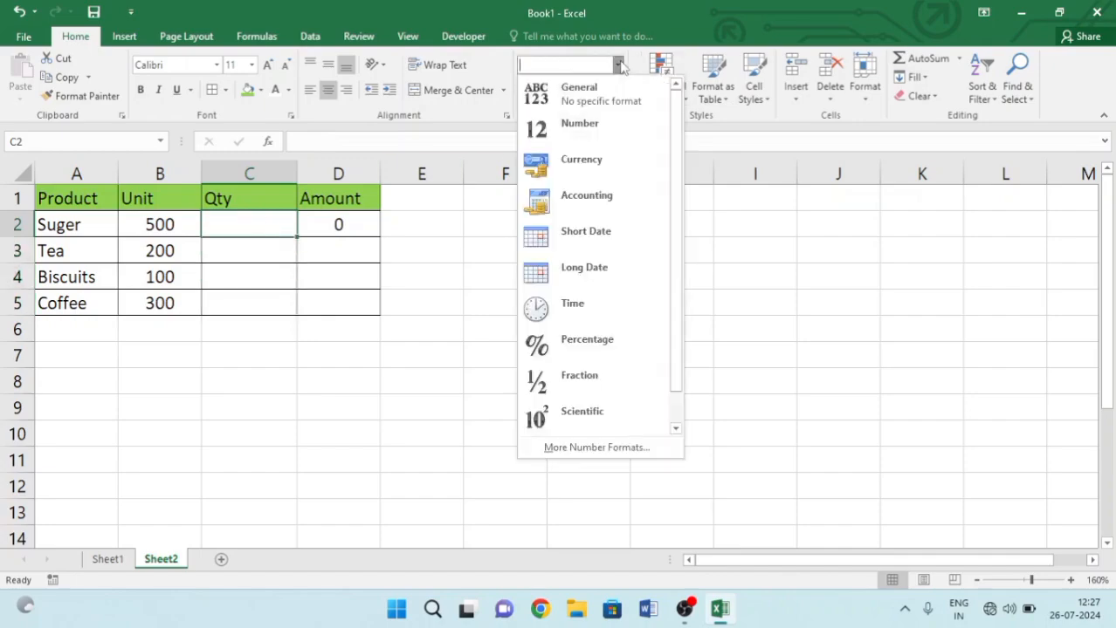
{"action": "left_click", "coordinate": [597, 448]}
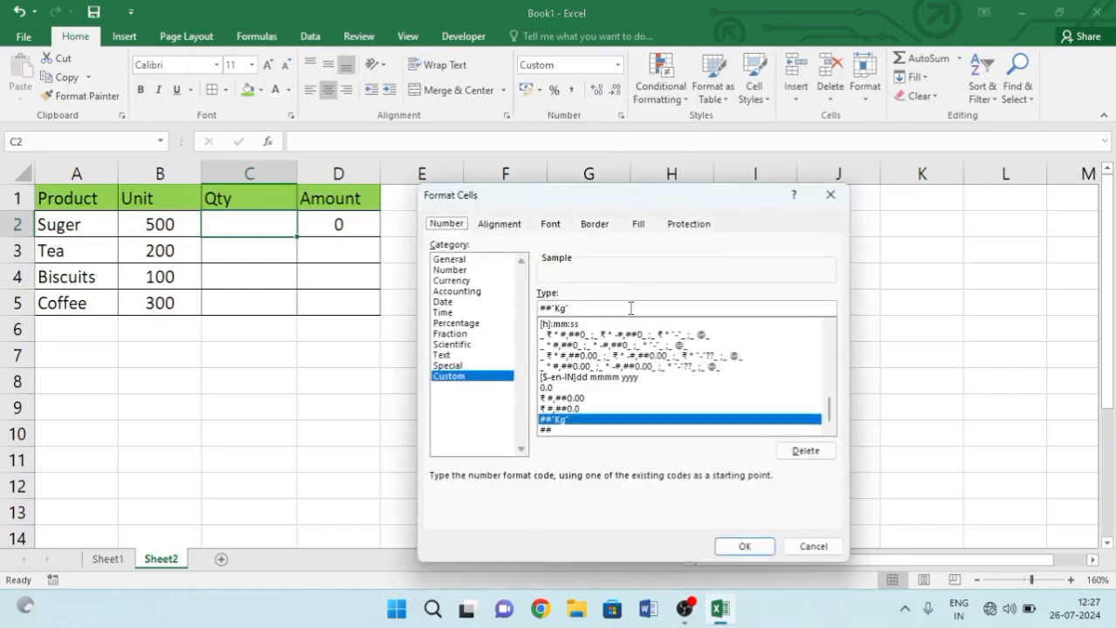
{"action": "left_click", "coordinate": [580, 307]}
{"action": "key", "text": "BackSpace"}
{"action": "key", "text": "BackSpace"}
{"action": "key", "text": "BackSpace"}
{"action": "key", "text": "BackSpace"}
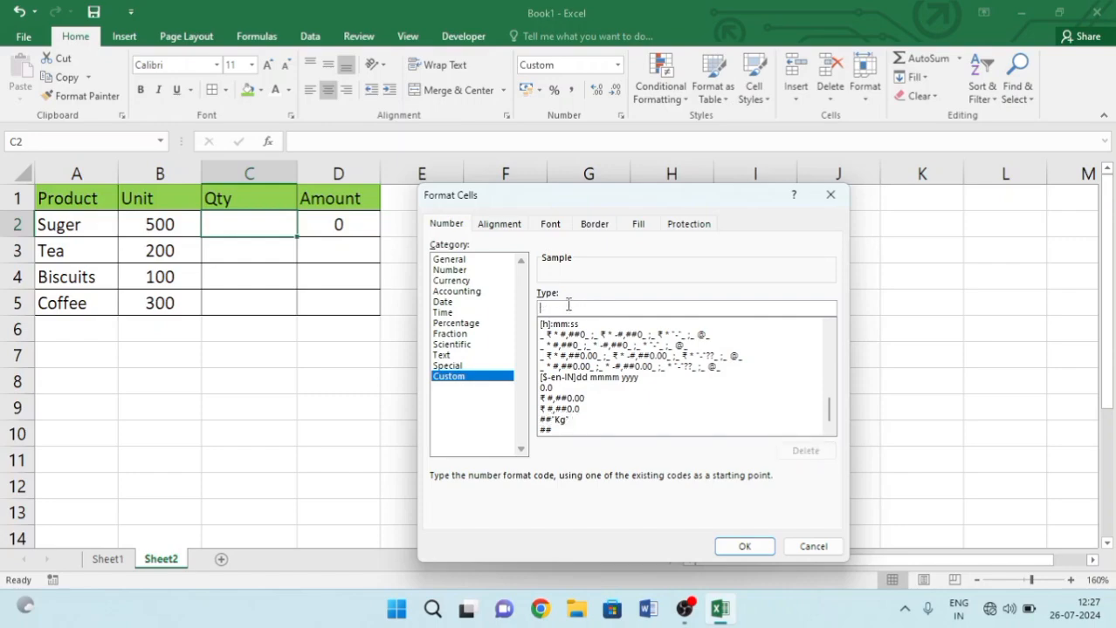
{"action": "type", "text": "##\"kg"}
{"action": "left_click", "coordinate": [744, 547]}
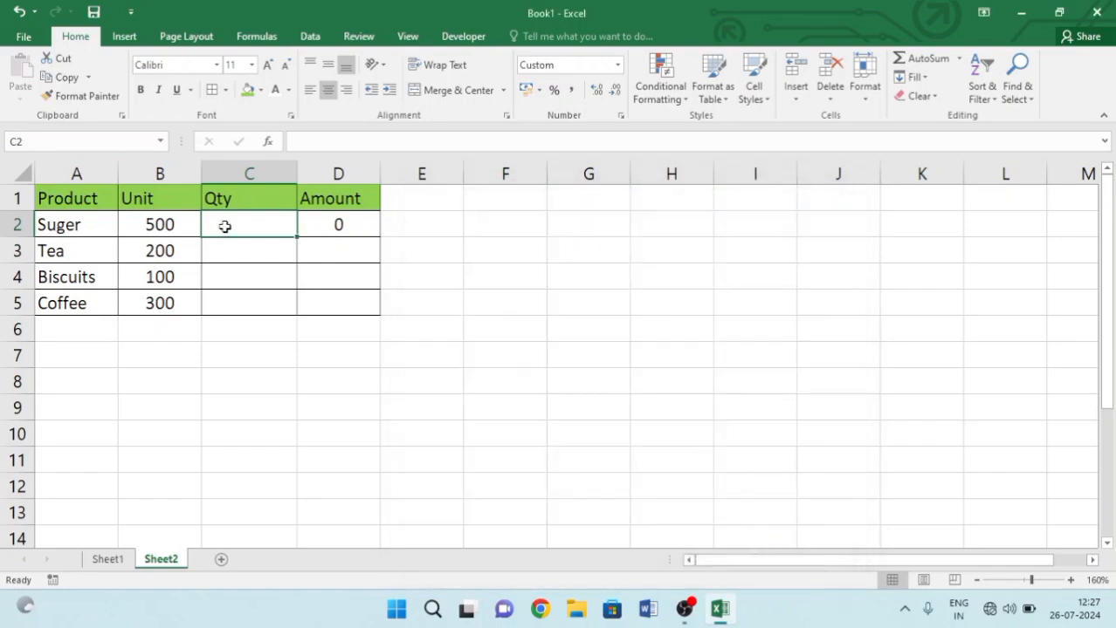
- Try the kg format by entering 5 in C2 and clear the cell again
{"action": "type", "text": "5"}
{"action": "key", "text": "Return"}
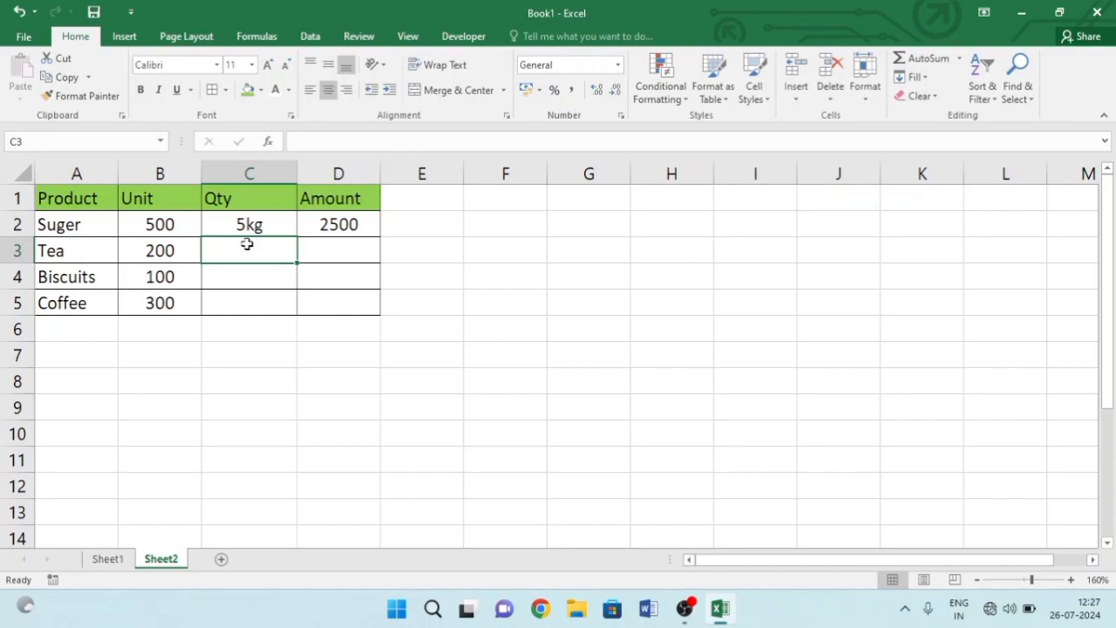
{"action": "left_click", "coordinate": [261, 217]}
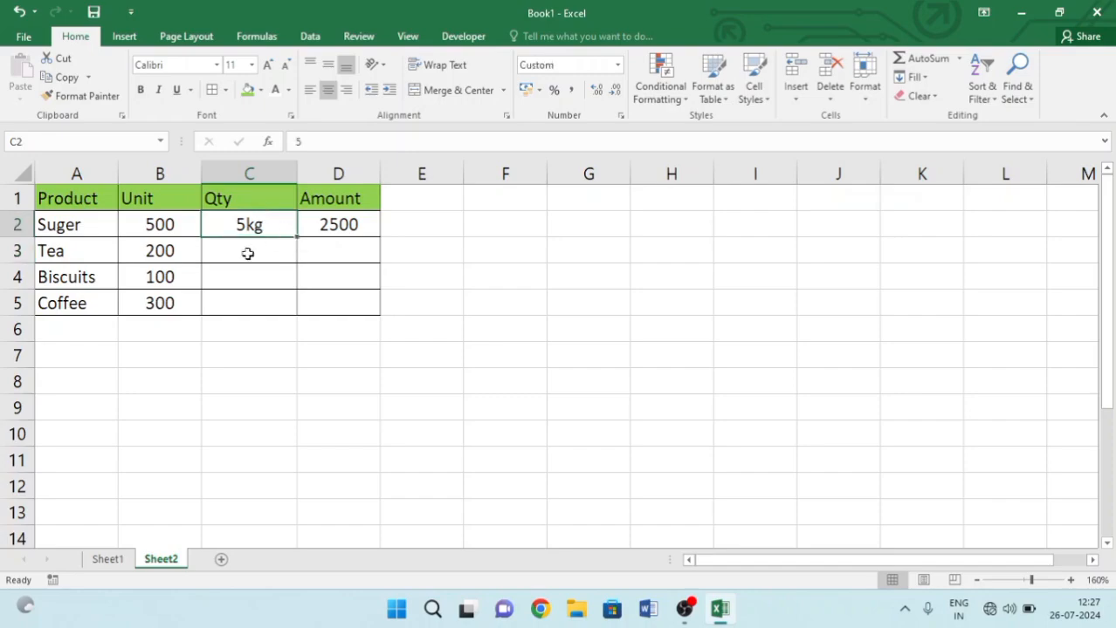
{"action": "left_click", "coordinate": [248, 254]}
{"action": "left_click", "coordinate": [272, 222]}
{"action": "key", "text": "BackSpace"}
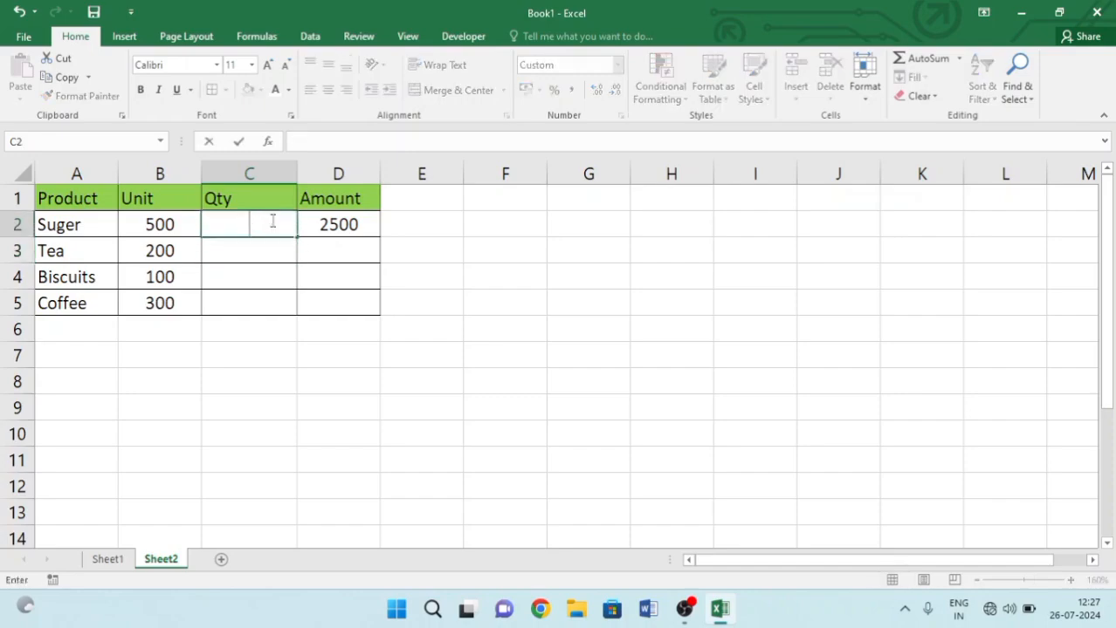
{"action": "left_click", "coordinate": [262, 253]}
- Extend C2's kg format down to C5 and enter 5 as Suger's quantity in C2
{"action": "left_click", "coordinate": [288, 229]}
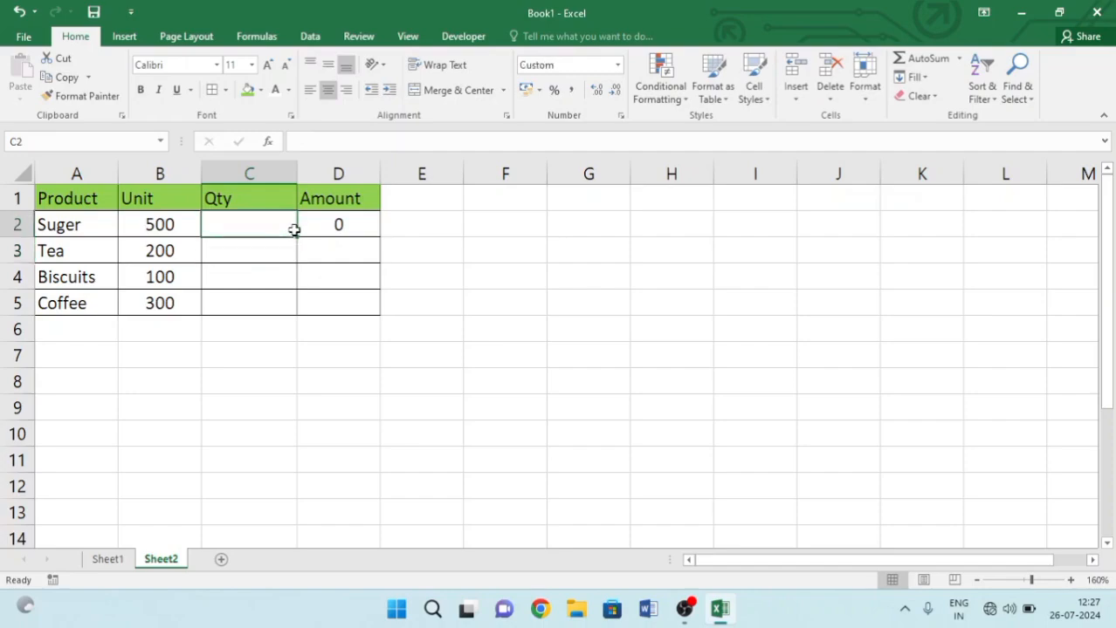
{"action": "left_click_drag", "start_coordinate": [296, 237], "coordinate": [298, 316]}
{"action": "left_click", "coordinate": [262, 224]}
{"action": "type", "text": "65"}
{"action": "key", "text": "BackSpace"}
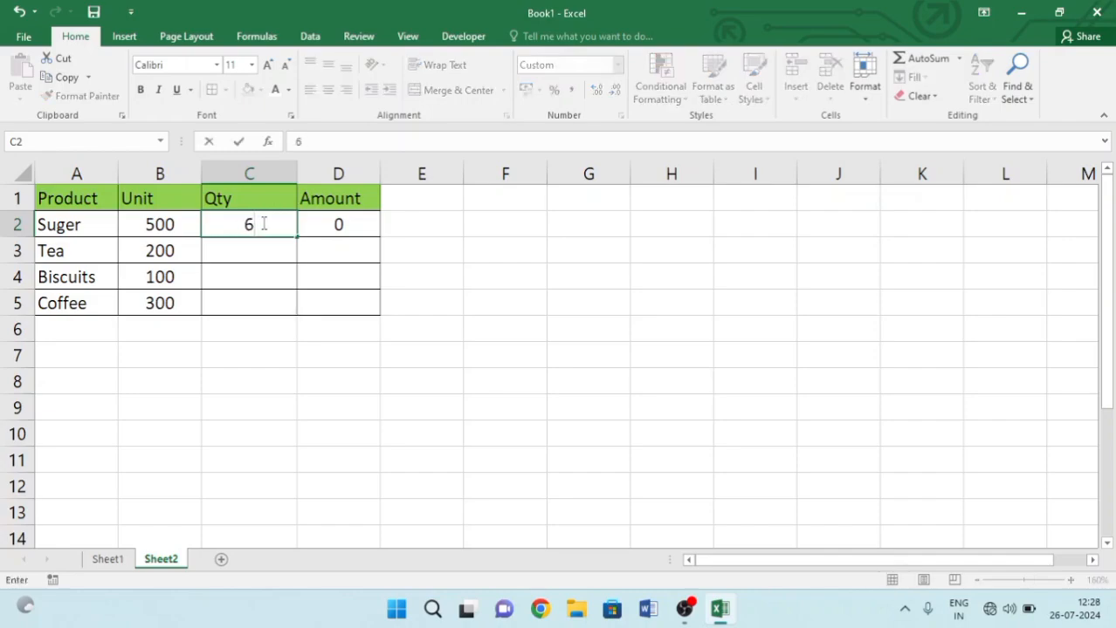
{"action": "key", "text": "BackSpace"}
{"action": "type", "text": "5"}
{"action": "key", "text": "Return"}
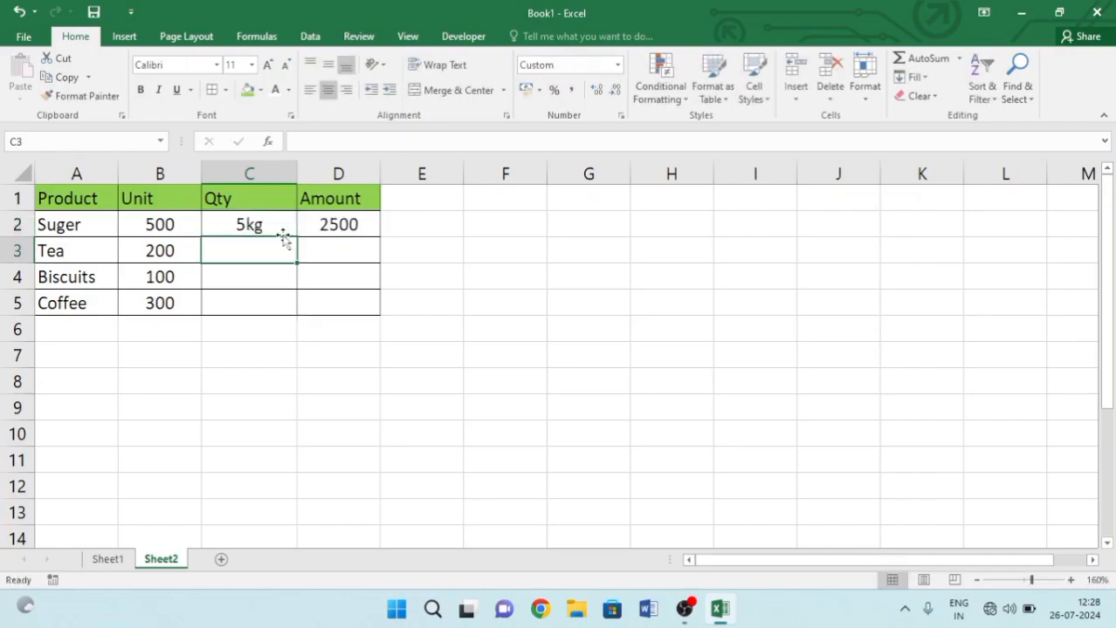
- Enter the quantities 6, 5 and 2 for Tea, Biscuits and Coffee in cells C3:C5
{"action": "type", "text": "6"}
{"action": "key", "text": "Return"}
{"action": "type", "text": "5"}
{"action": "key", "text": "Return"}
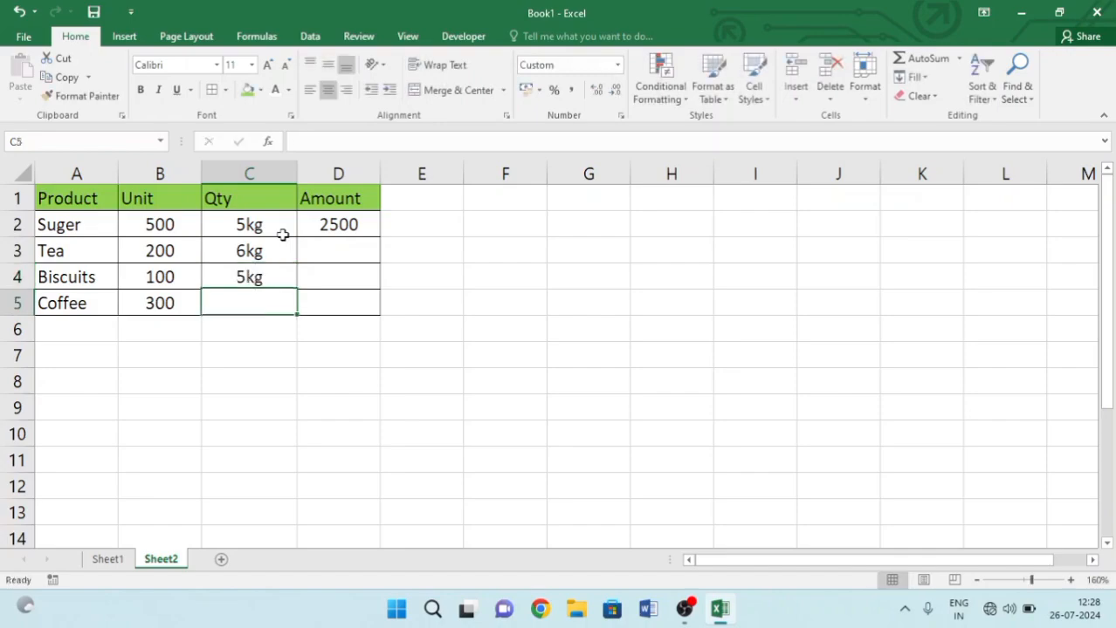
{"action": "type", "text": "2"}
{"action": "key", "text": "Return"}
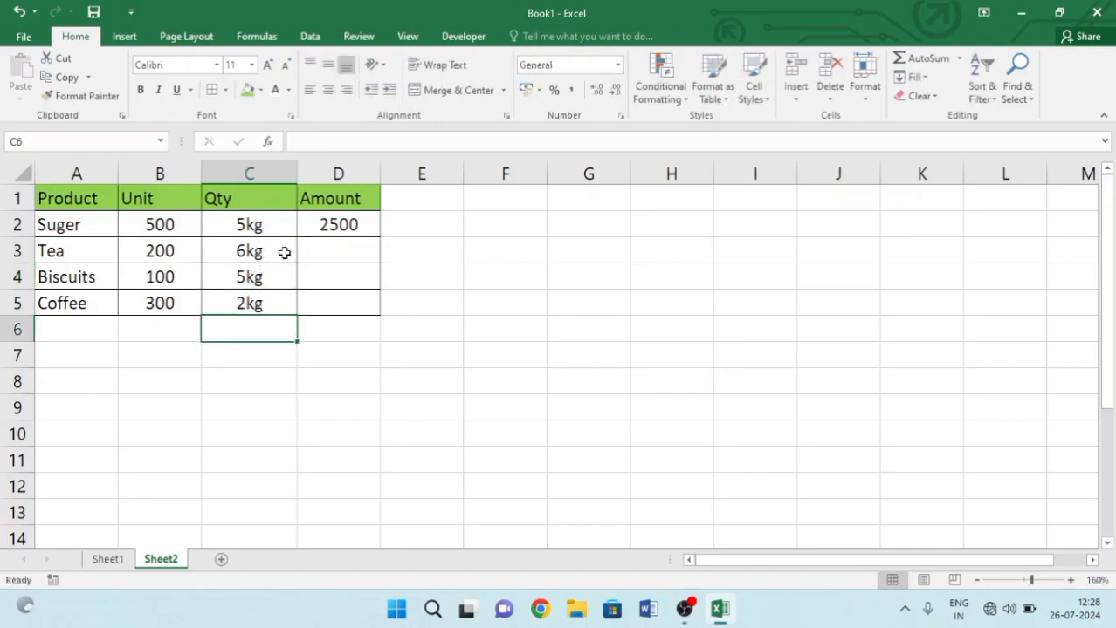
- Fill Suger's amount formula from D2 down to D5 for the remaining products
{"action": "left_click", "coordinate": [339, 227]}
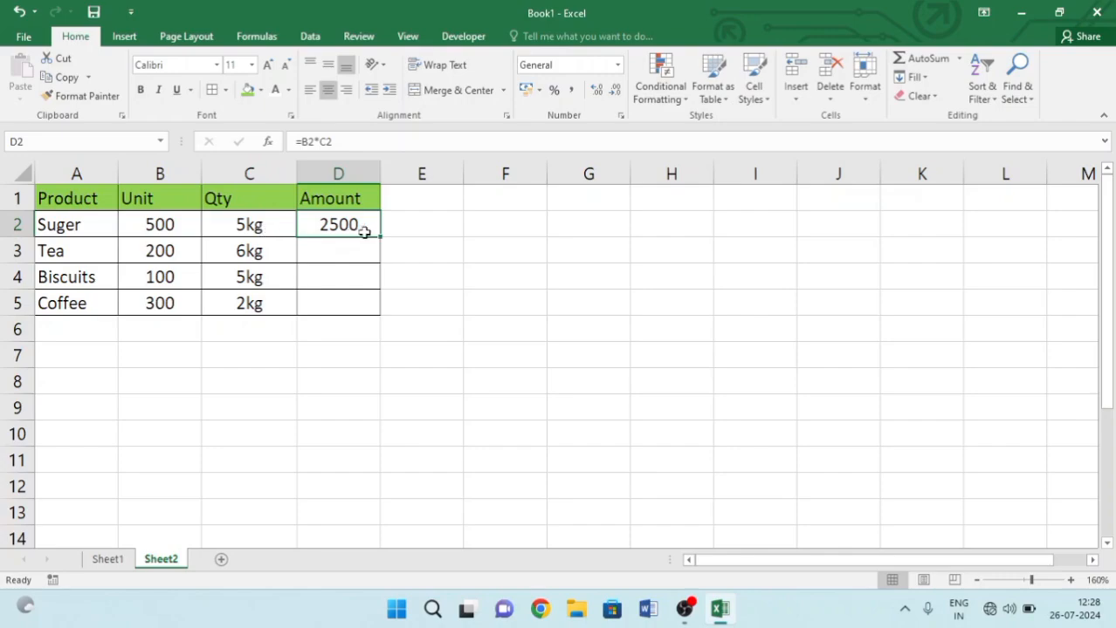
{"action": "left_click_drag", "start_coordinate": [381, 236], "coordinate": [374, 312]}
{"action": "left_click", "coordinate": [161, 325]}
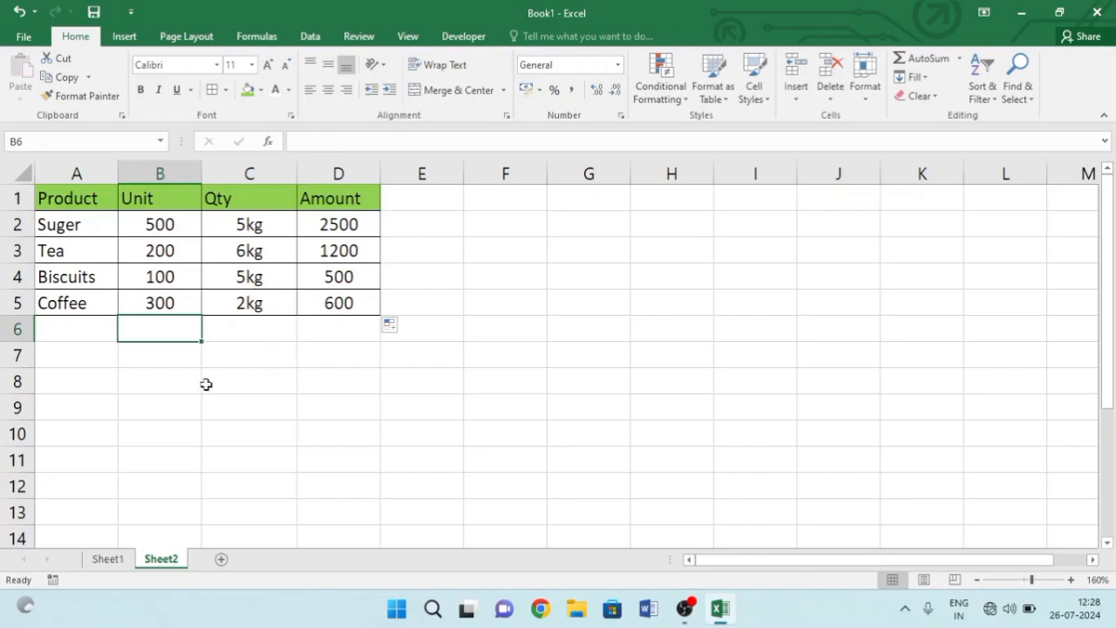
- Switch to Sheet1 and view the number formats offered for the total in H3
{"action": "left_click", "coordinate": [108, 561]}
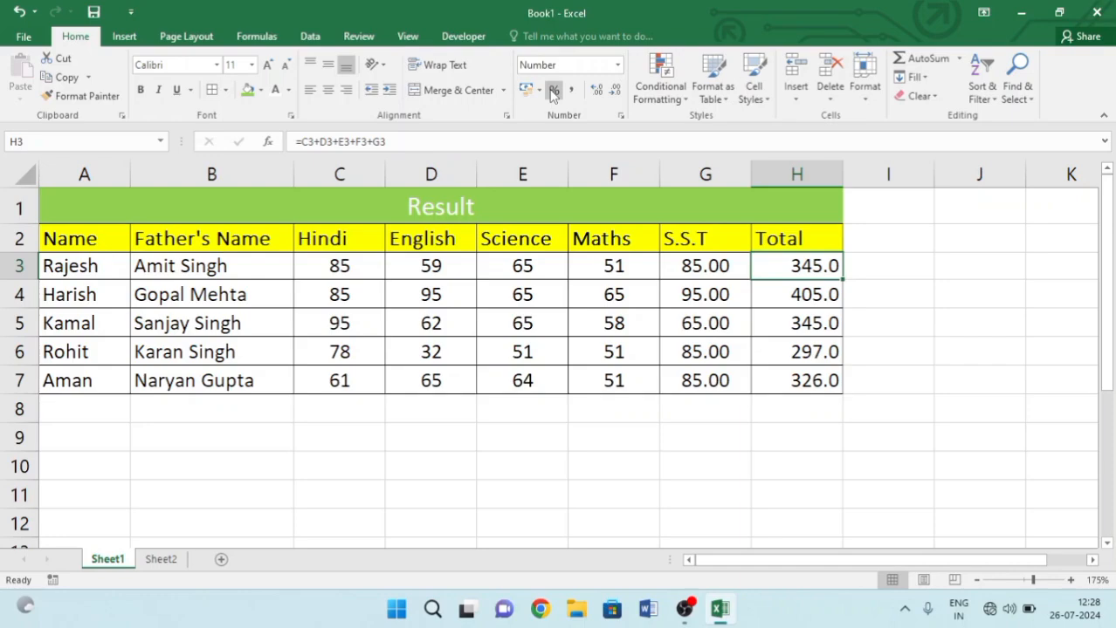
{"action": "left_click", "coordinate": [617, 64]}
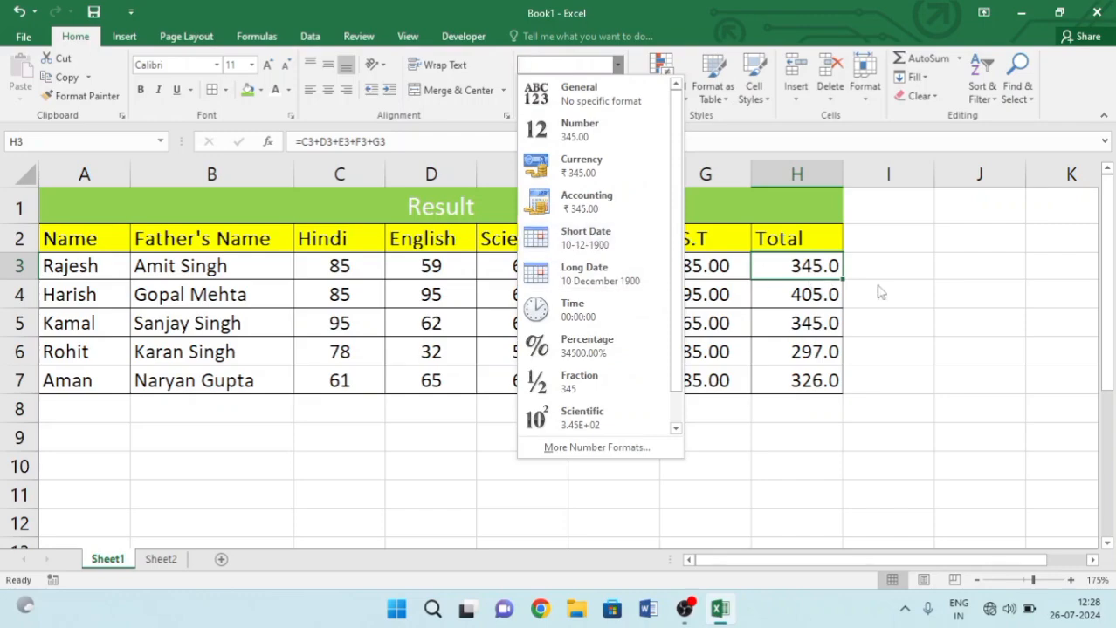
{"action": "left_click", "coordinate": [1027, 295]}
- Try the Short Date and Long Date formats on the S.S.T mark in G3
{"action": "left_click", "coordinate": [688, 263]}
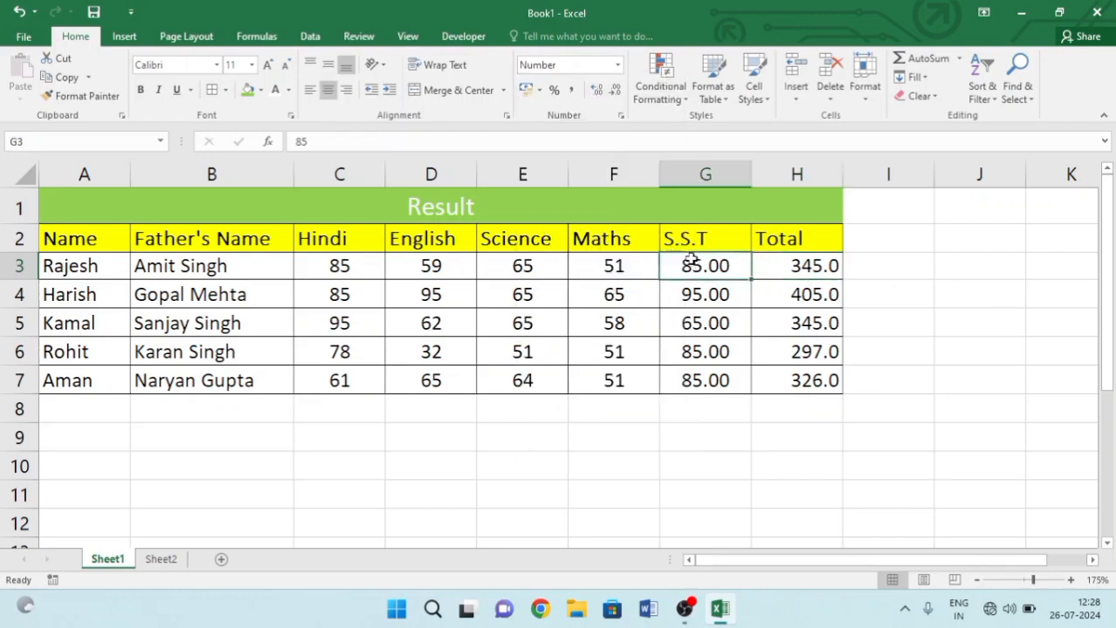
{"action": "left_click", "coordinate": [618, 66]}
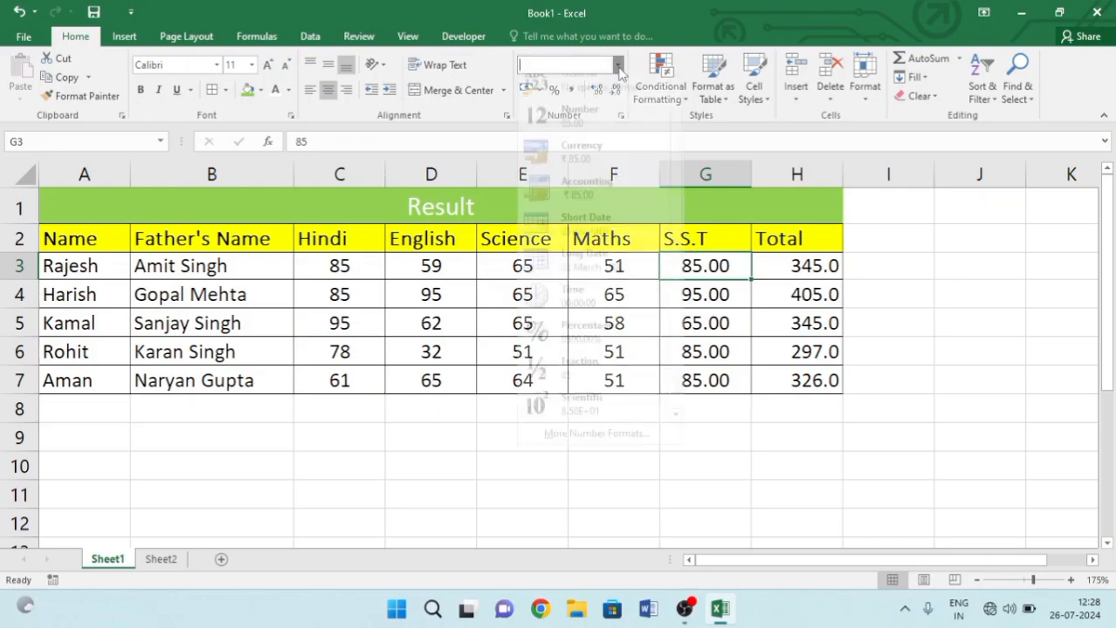
{"action": "left_click", "coordinate": [576, 239]}
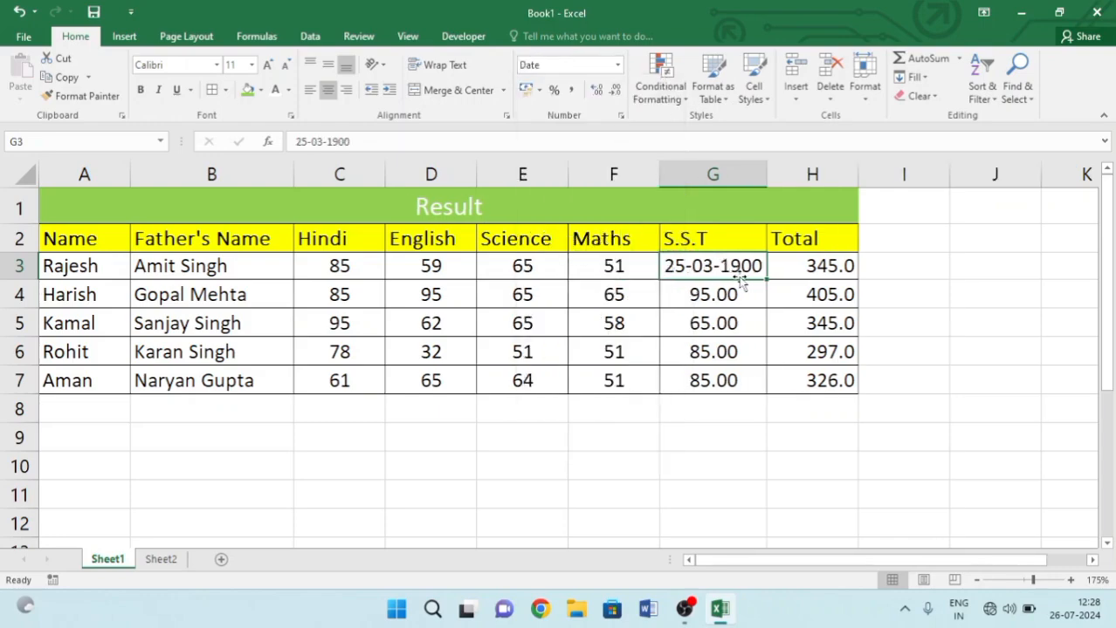
{"action": "left_click", "coordinate": [617, 65]}
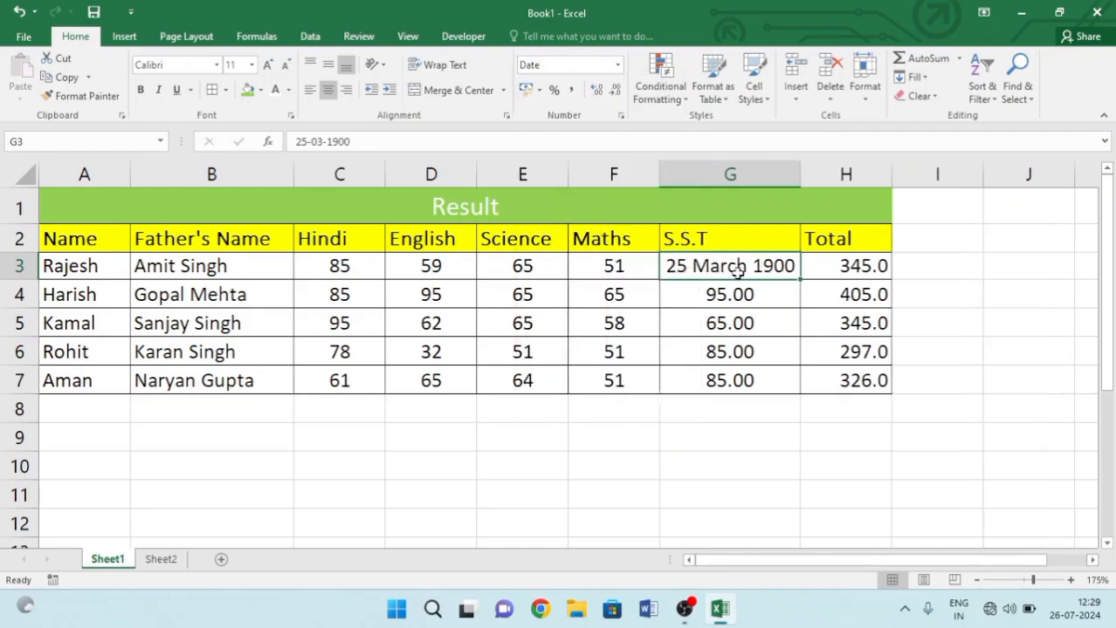
{"action": "left_click", "coordinate": [617, 66]}
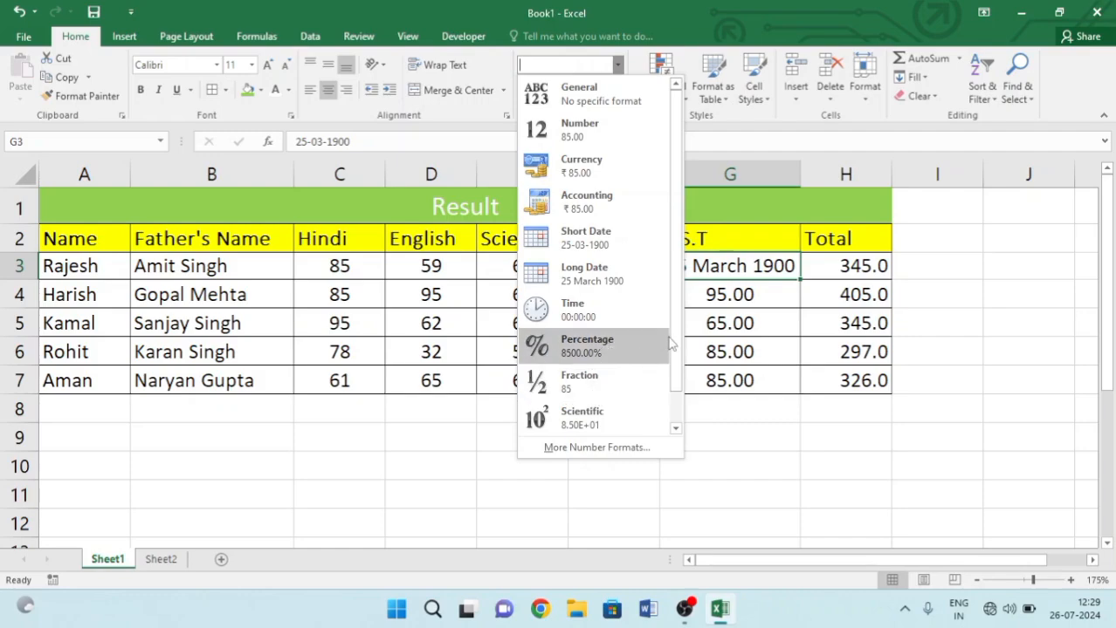
{"action": "scroll", "coordinate": [671, 343], "scroll_direction": "down", "scroll_amount": 1}
{"action": "scroll", "coordinate": [665, 288], "scroll_direction": "up", "scroll_amount": 1}
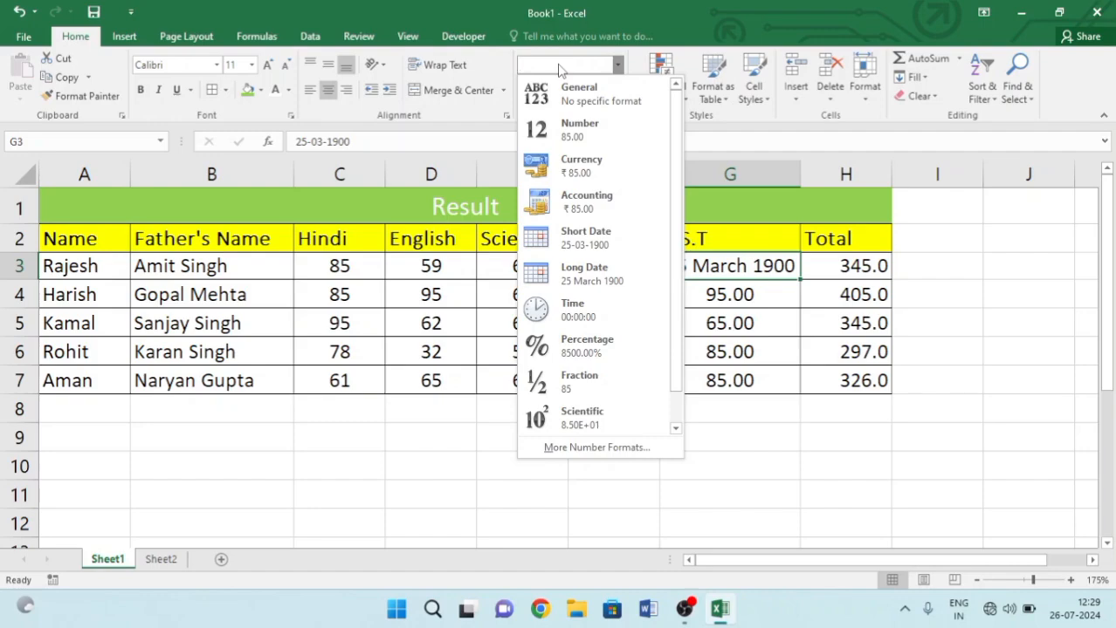
{"action": "left_click", "coordinate": [825, 177]}
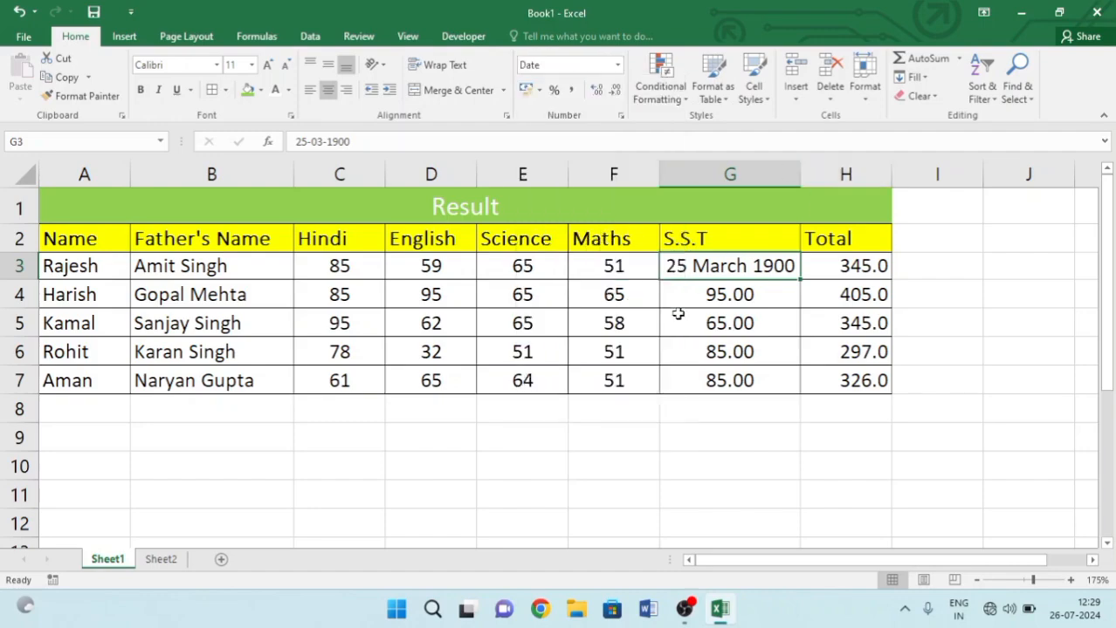
- Undo both date format changes on the S.S.T mark in G3
{"action": "key", "text": "ctrl+z"}
{"action": "key", "text": "ctrl+z"}
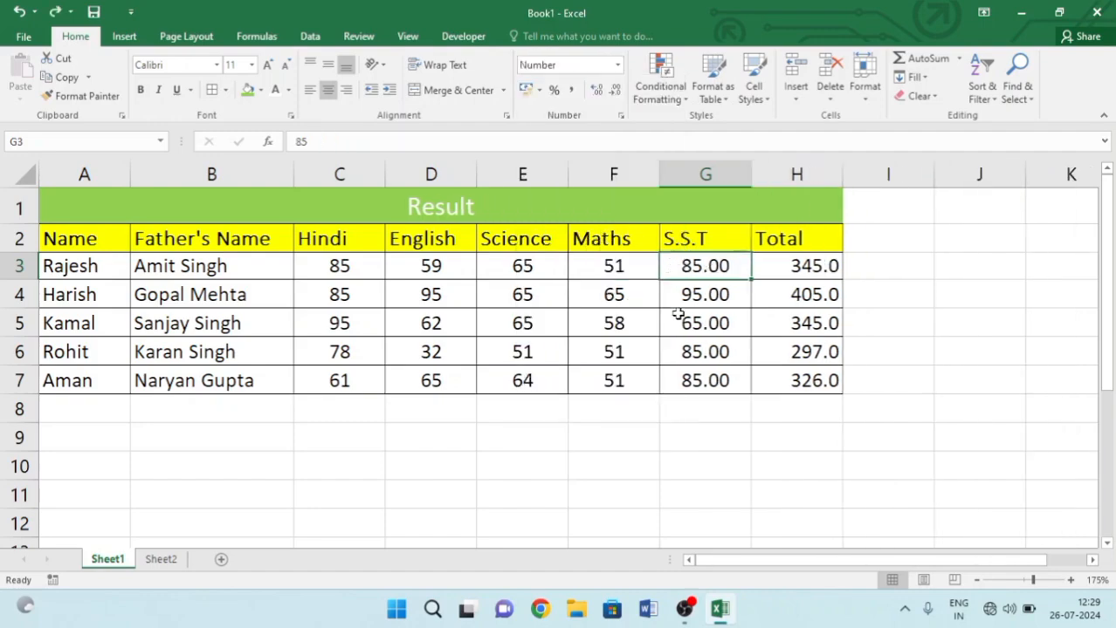
{"action": "left_click", "coordinate": [934, 342]}
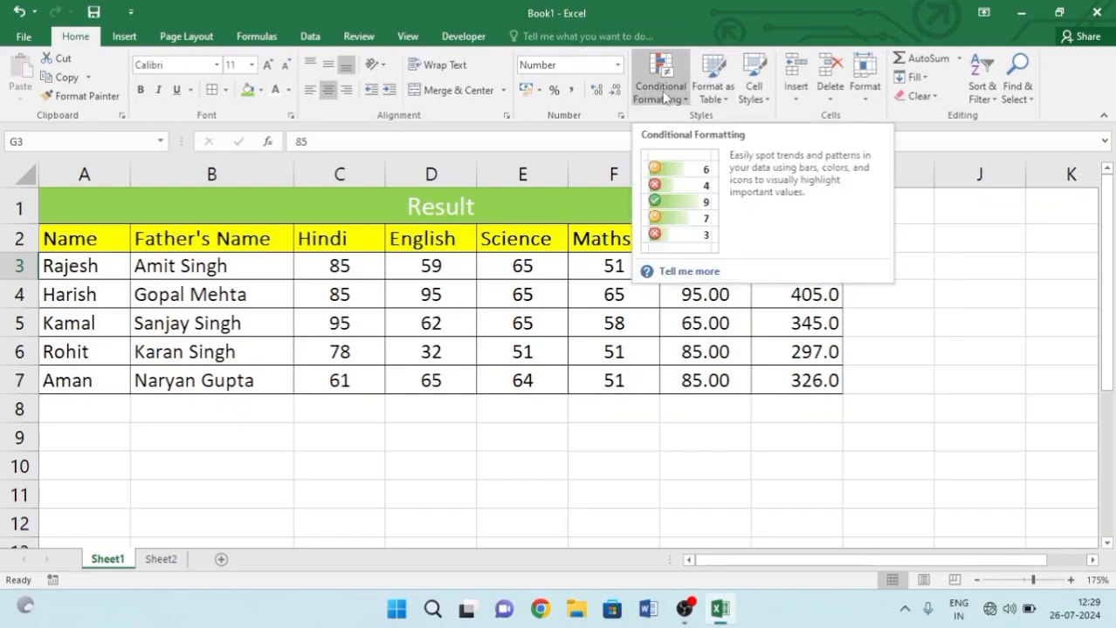
{"action": "left_click", "coordinate": [981, 250]}
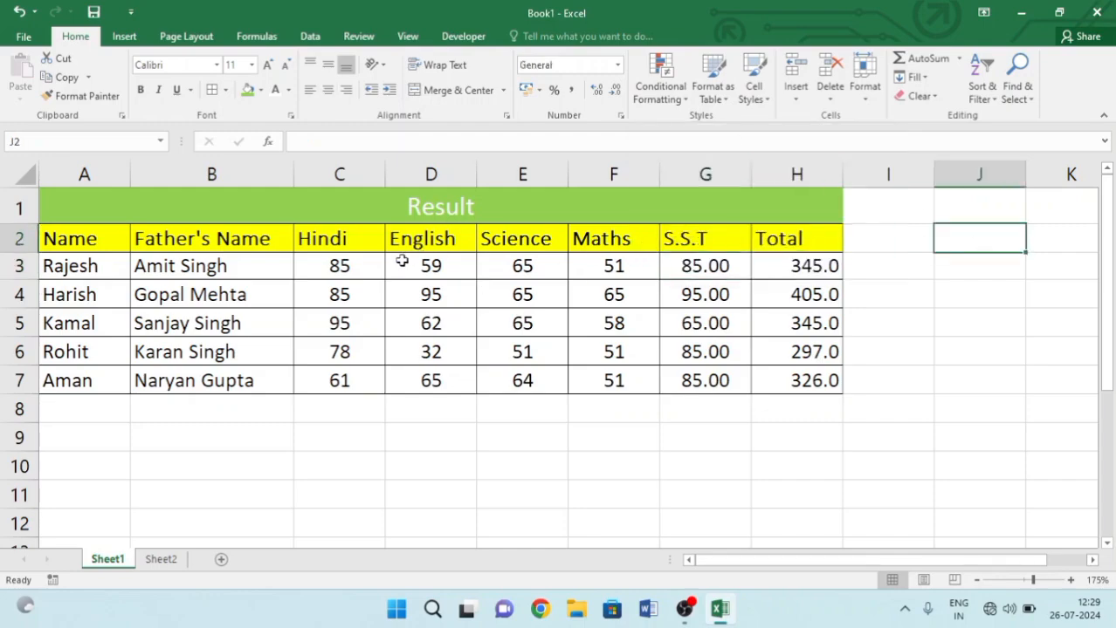
- Highlight the values greater than 90 in C3:H7 using conditional formatting with Light Red Fill with Dark Red Text
{"action": "left_click_drag", "start_coordinate": [330, 266], "coordinate": [786, 386]}
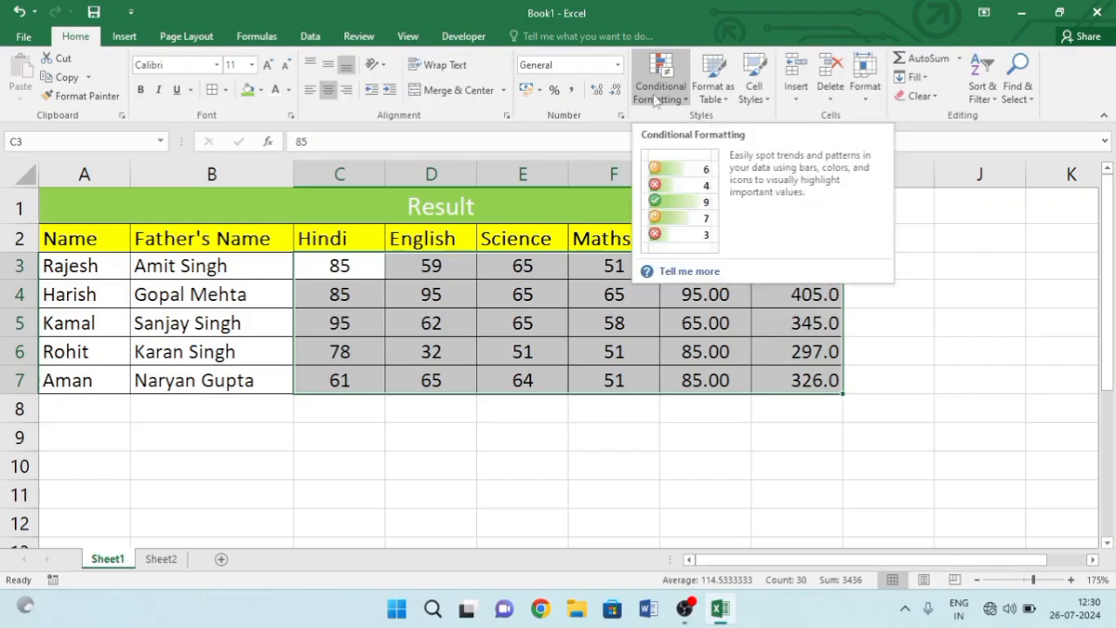
{"action": "left_click", "coordinate": [661, 96]}
{"action": "mouse_move", "coordinate": [702, 125]}
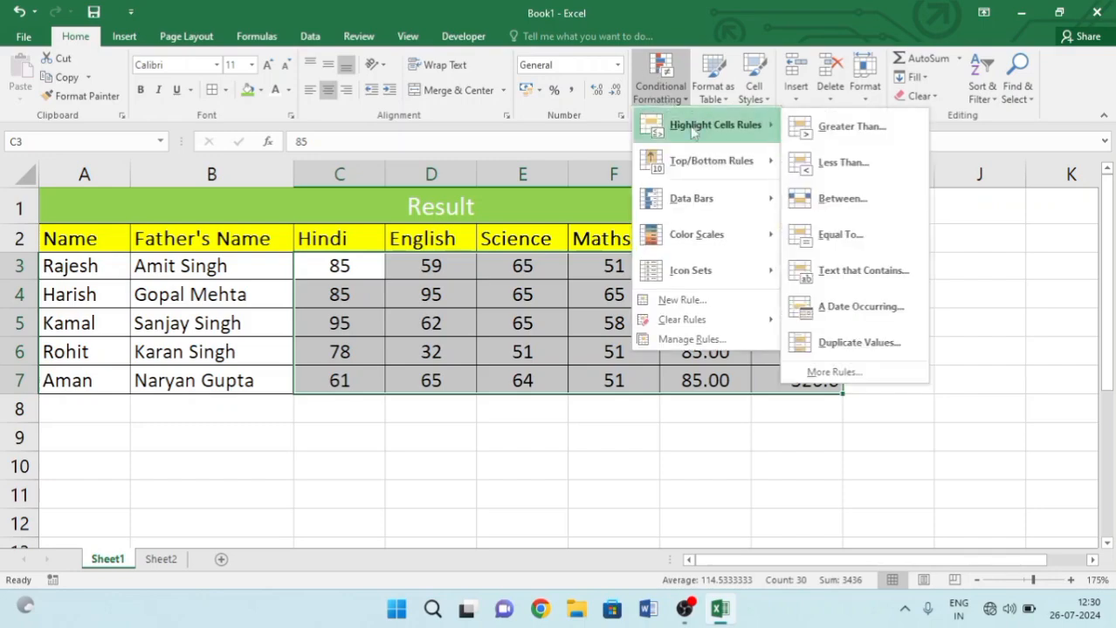
{"action": "left_click", "coordinate": [810, 127]}
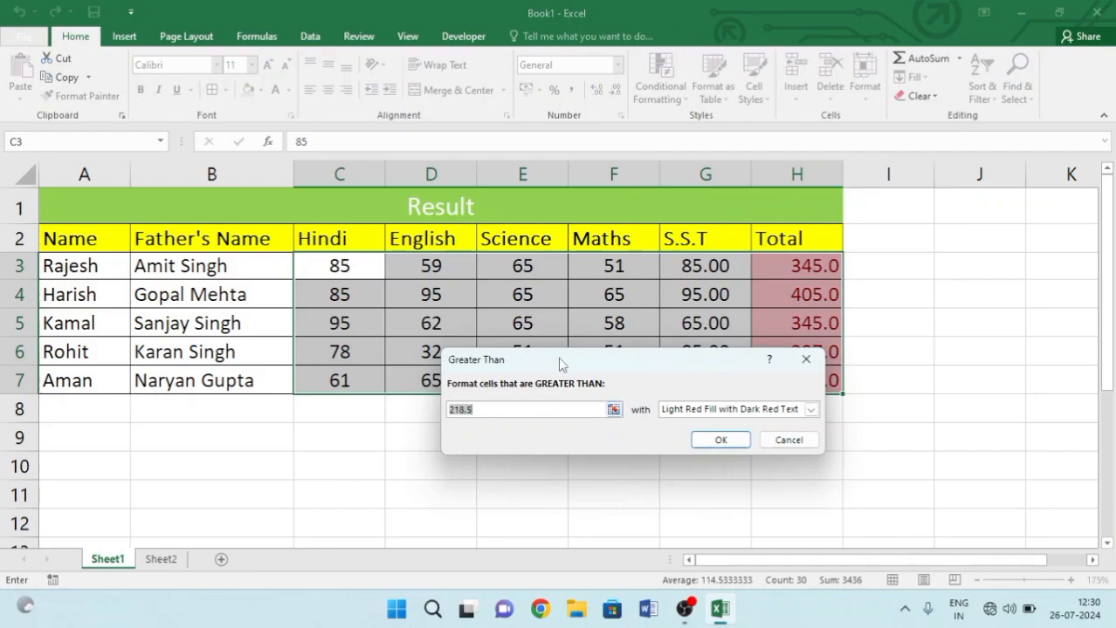
{"action": "left_click_drag", "start_coordinate": [560, 361], "coordinate": [562, 418]}
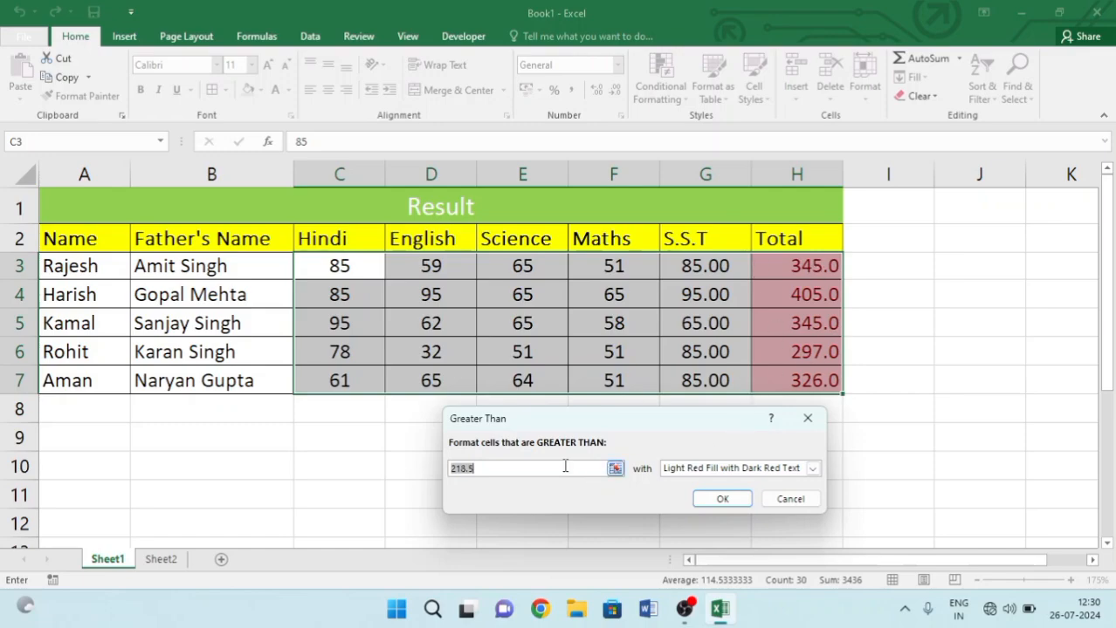
{"action": "type", "text": "100"}
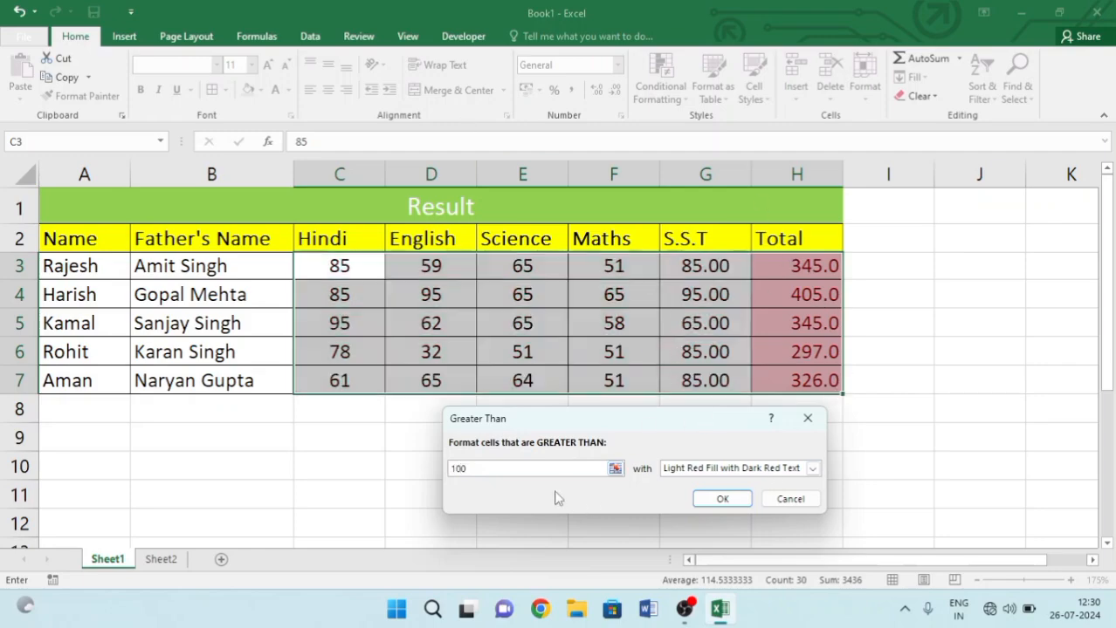
{"action": "key", "text": "BackSpace"}
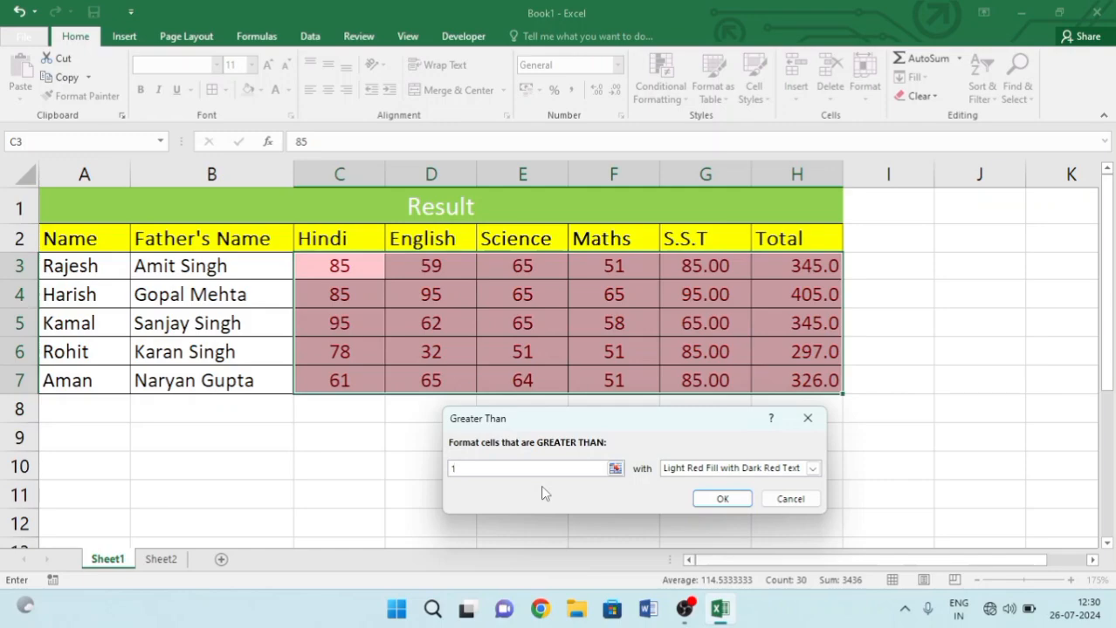
{"action": "type", "text": "90"}
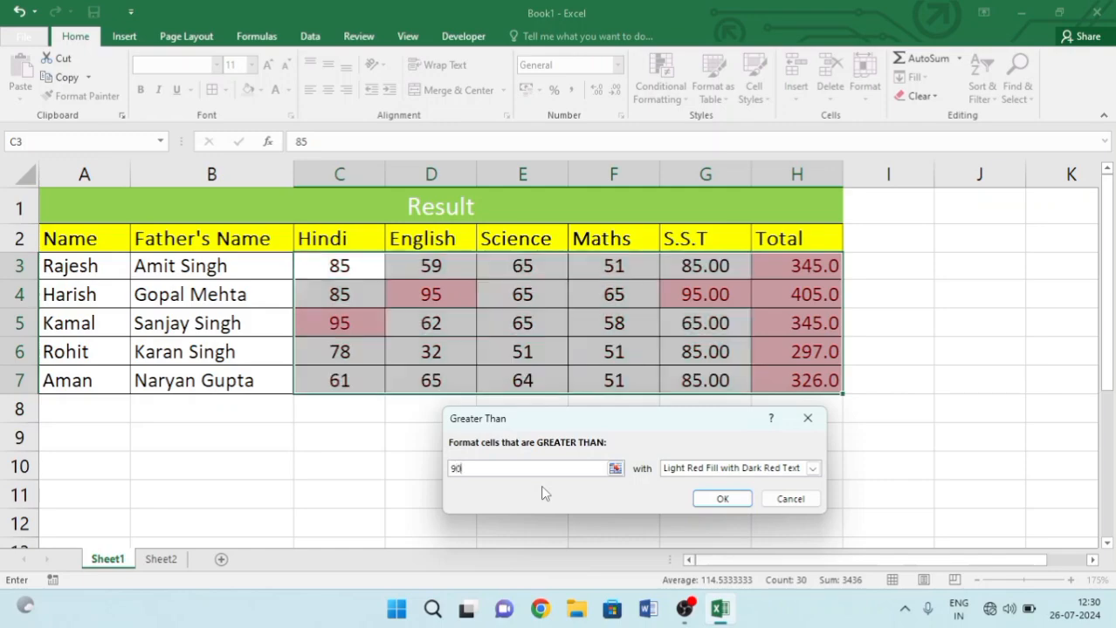
{"action": "left_click", "coordinate": [737, 504]}
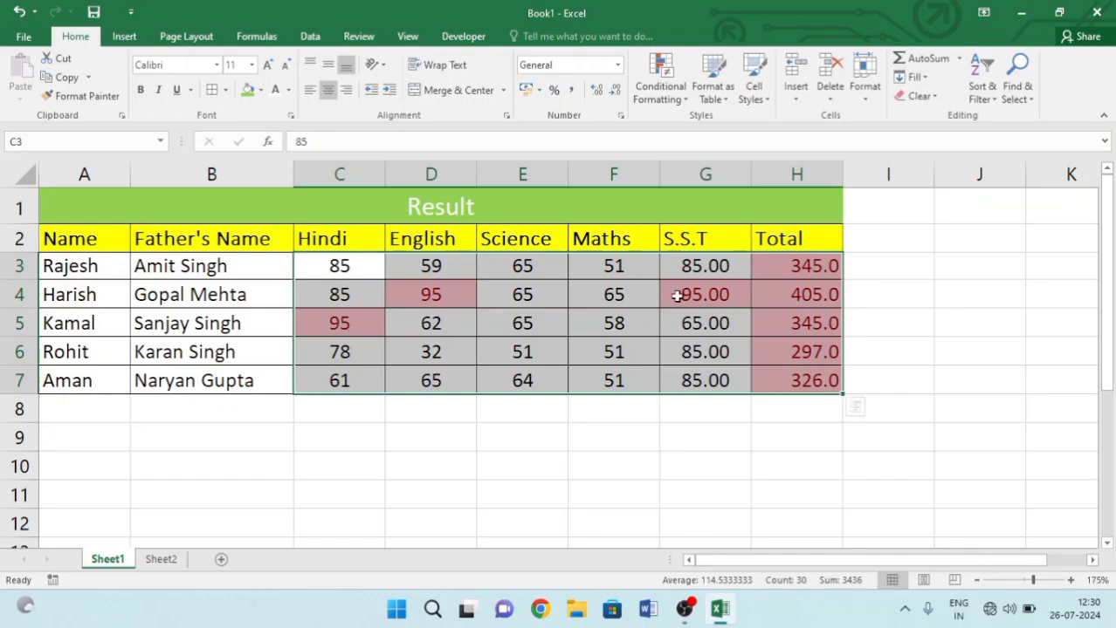
- Clear the conditional formatting rules from the selected cells C3:H7 of the Result table
{"action": "left_click", "coordinate": [641, 83]}
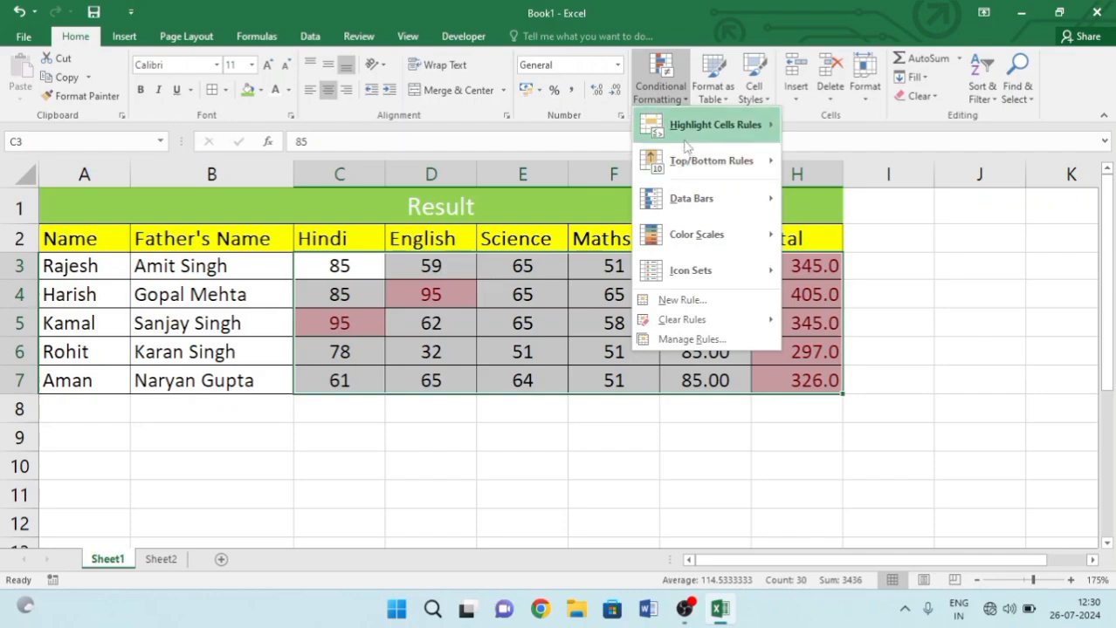
{"action": "mouse_move", "coordinate": [754, 130]}
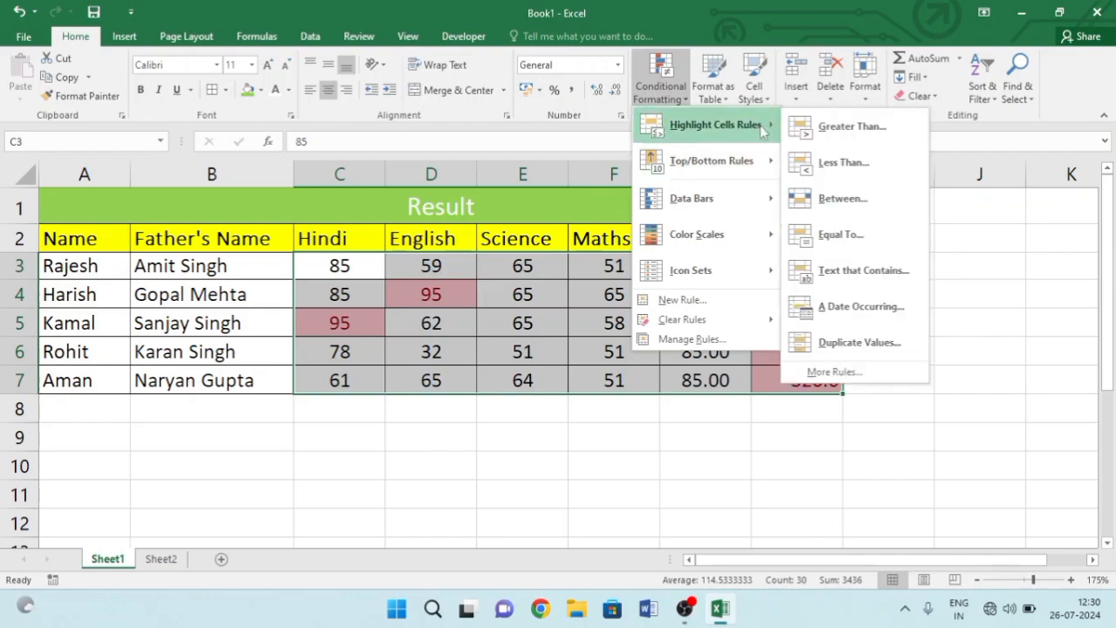
{"action": "key", "text": "Escape"}
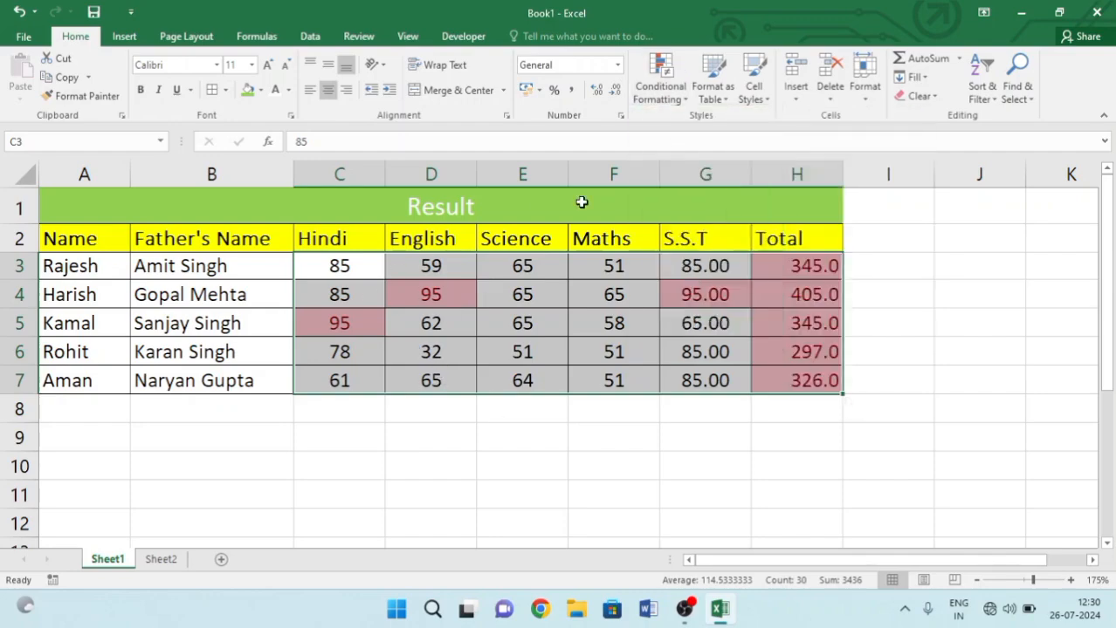
{"action": "left_click", "coordinate": [669, 83]}
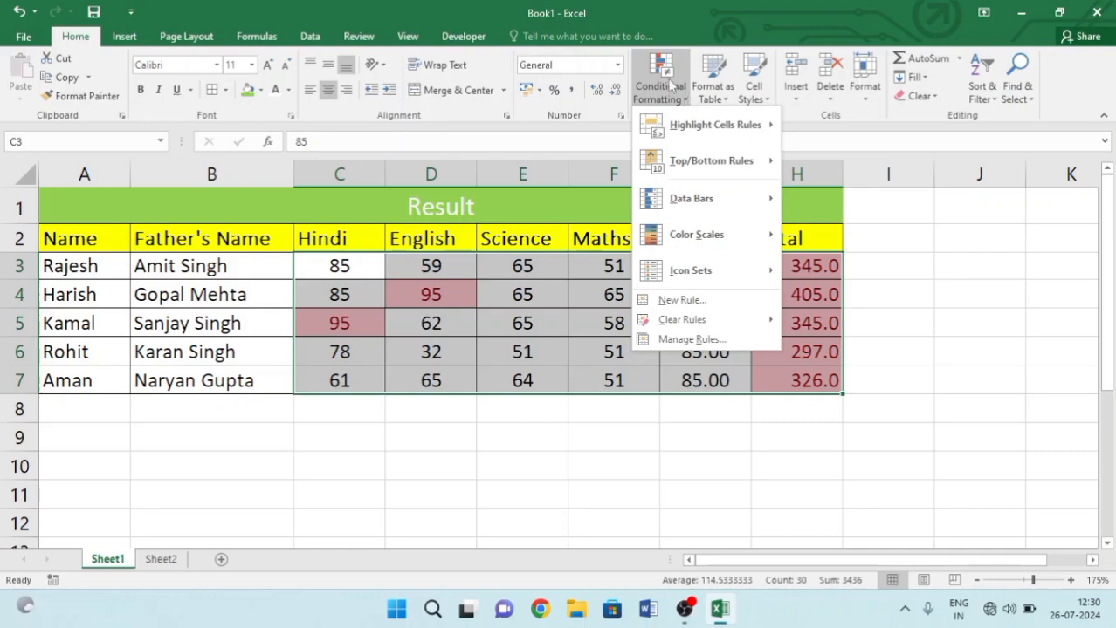
{"action": "mouse_move", "coordinate": [715, 131]}
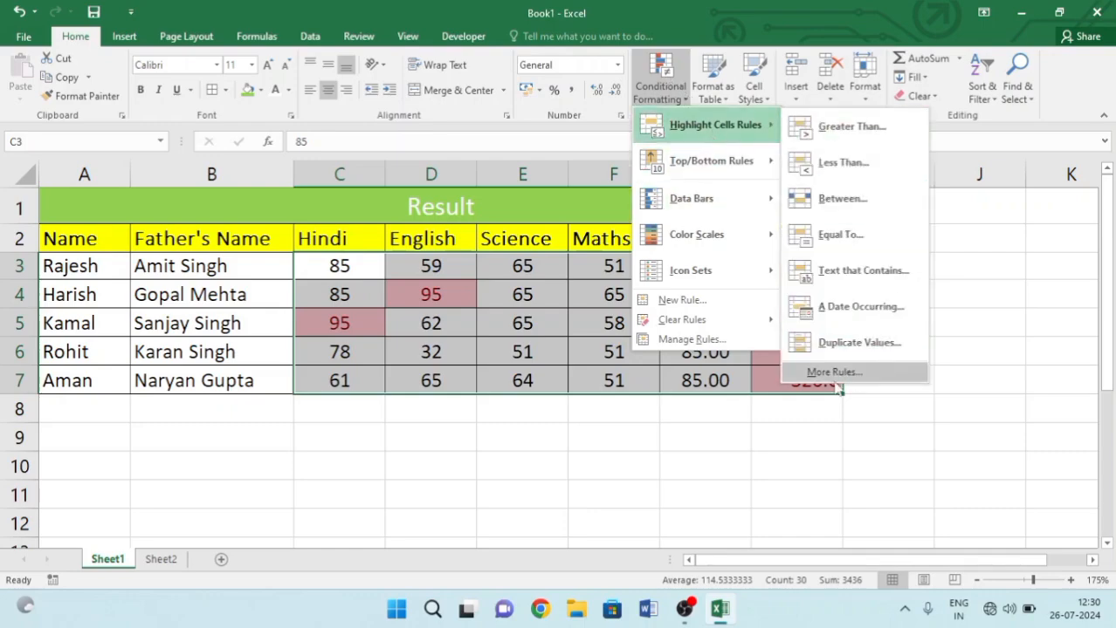
{"action": "mouse_move", "coordinate": [673, 320]}
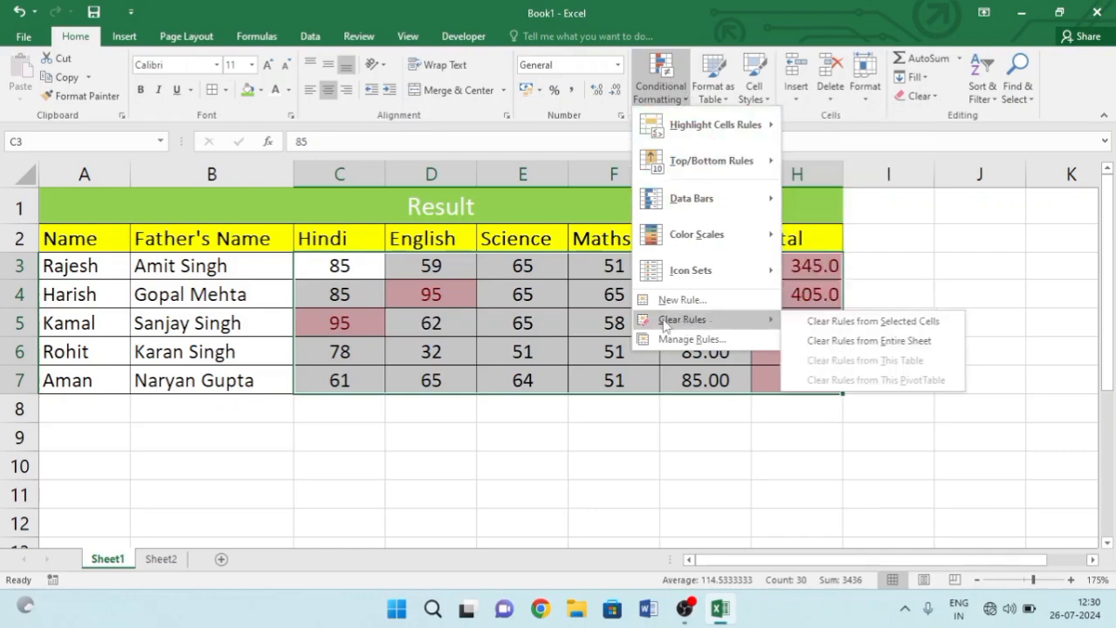
{"action": "left_click", "coordinate": [875, 323]}
{"action": "left_click", "coordinate": [780, 343]}
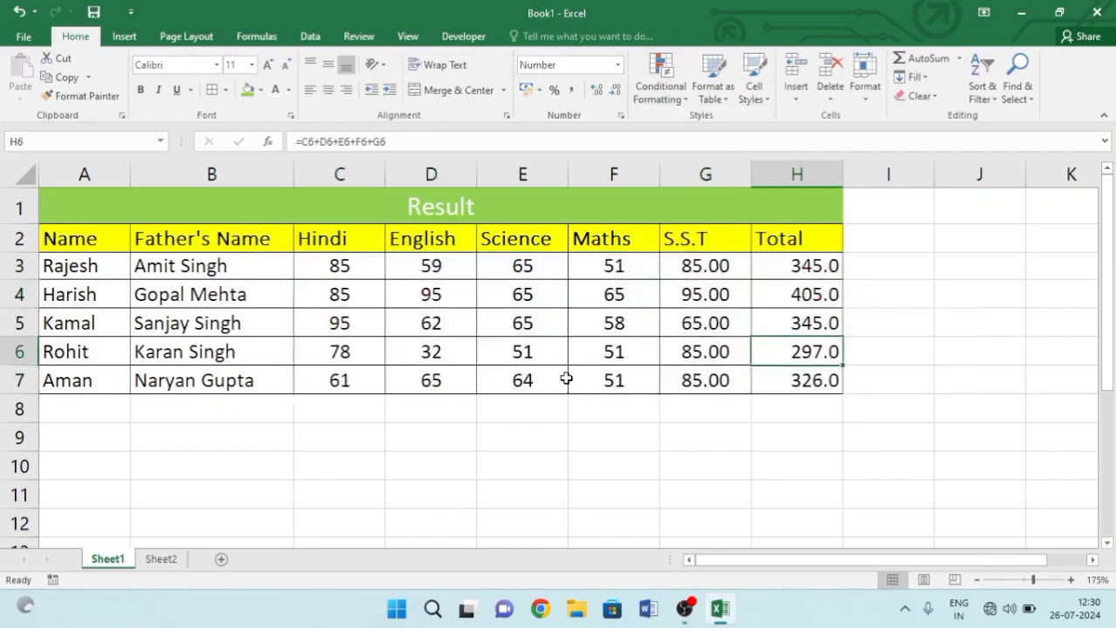
{"action": "left_click", "coordinate": [559, 377]}
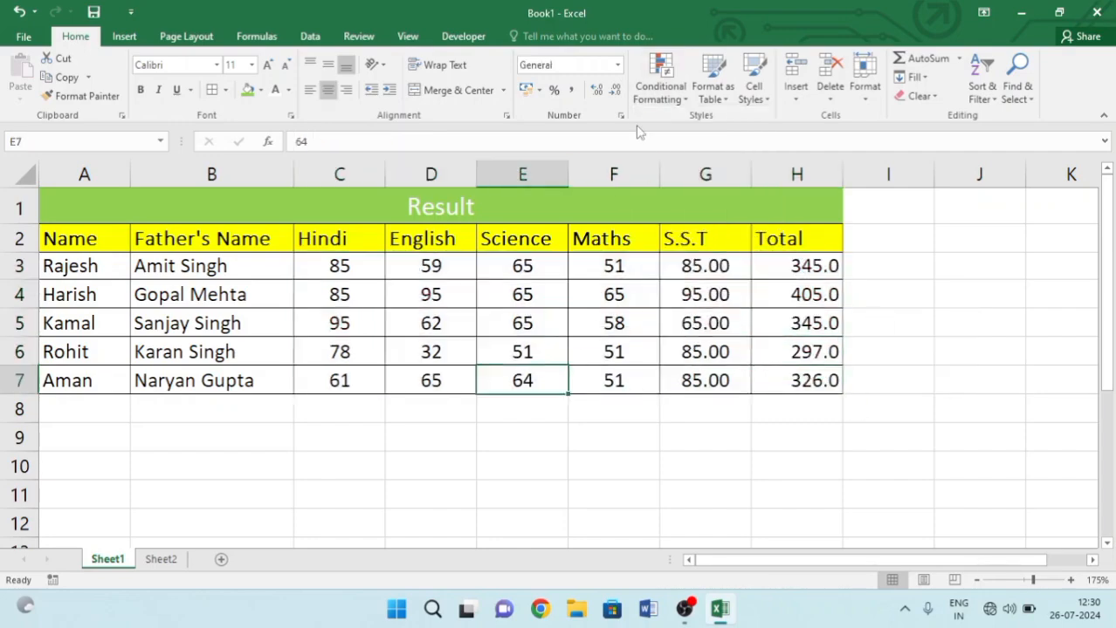
{"action": "left_click", "coordinate": [545, 346]}
{"action": "left_click", "coordinate": [661, 87]}
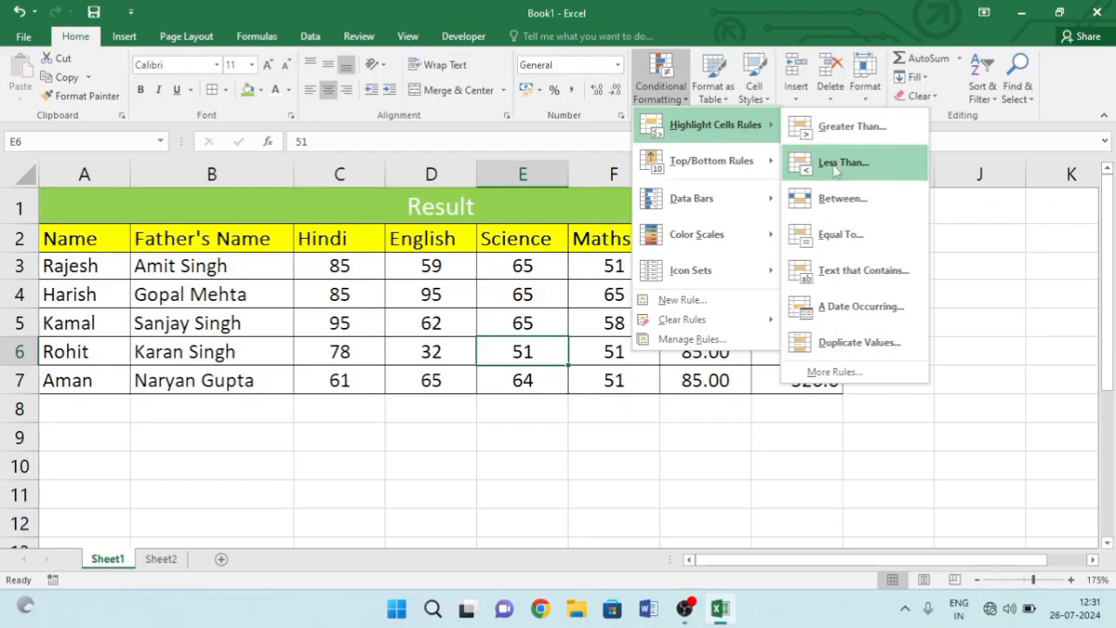
{"action": "left_click", "coordinate": [836, 170]}
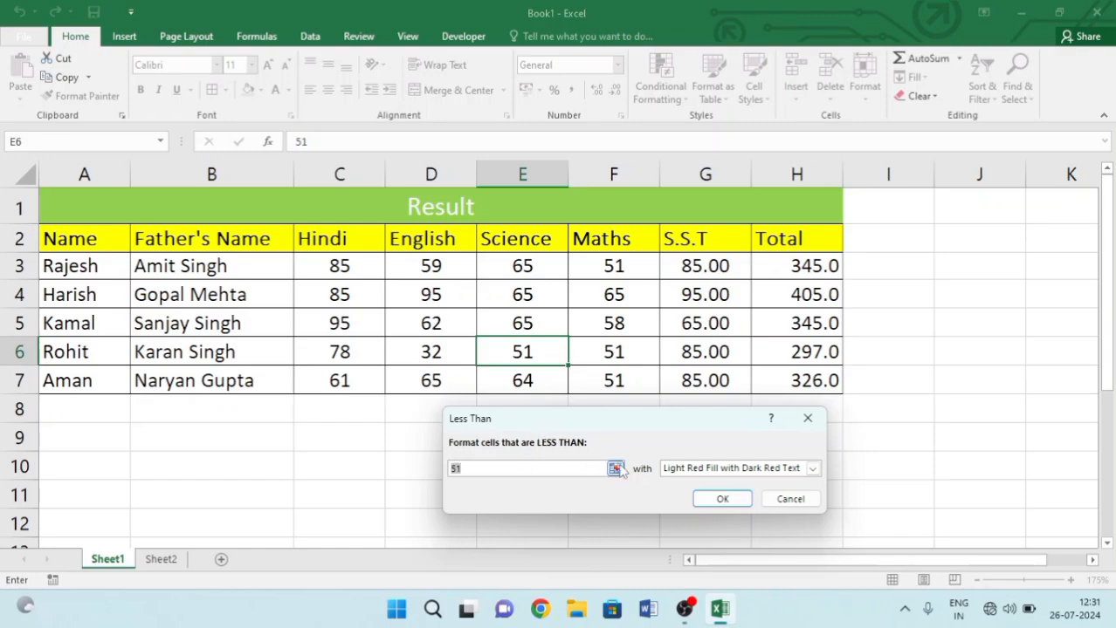
{"action": "left_click", "coordinate": [808, 418]}
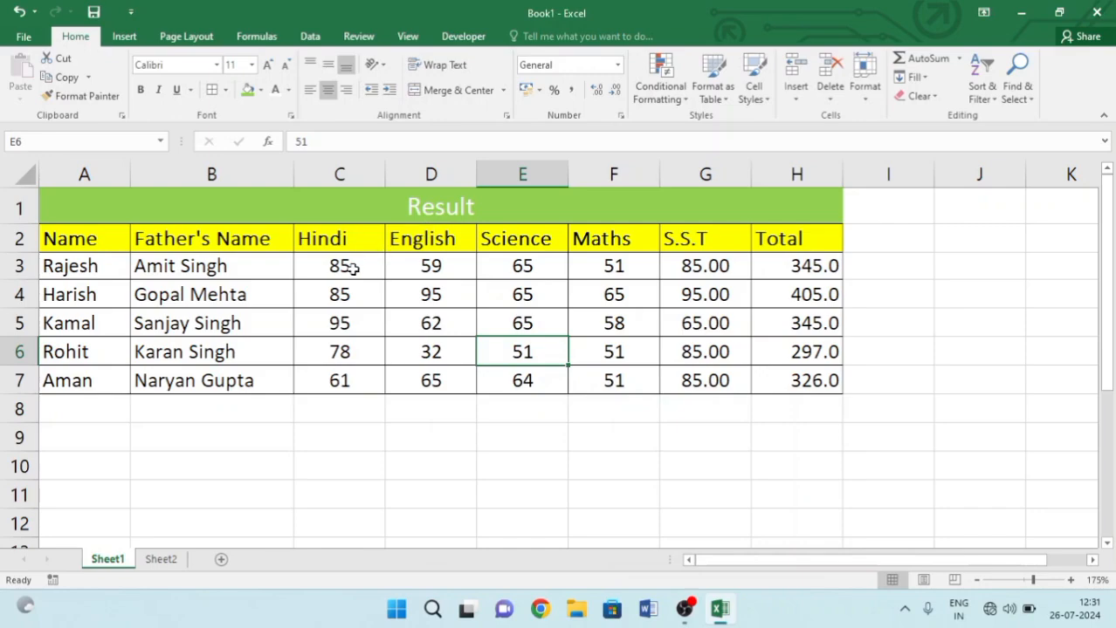
- Highlight the marks less than 60 in C3:G7 using conditional formatting with Light Red Fill with Dark Red Text
{"action": "left_click_drag", "start_coordinate": [349, 269], "coordinate": [703, 381]}
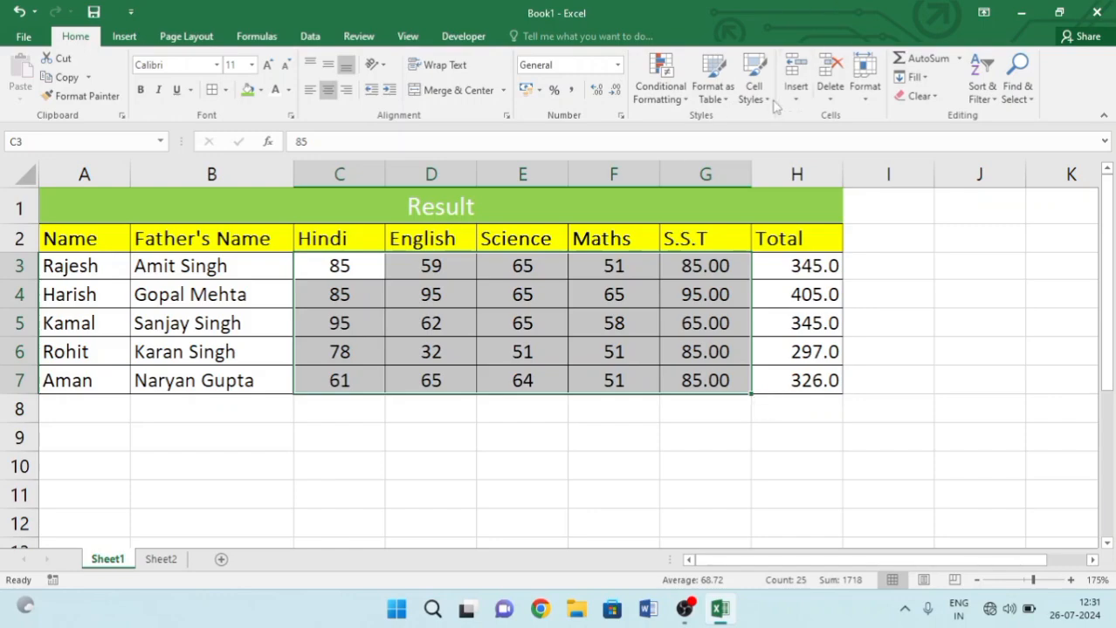
{"action": "left_click", "coordinate": [668, 98]}
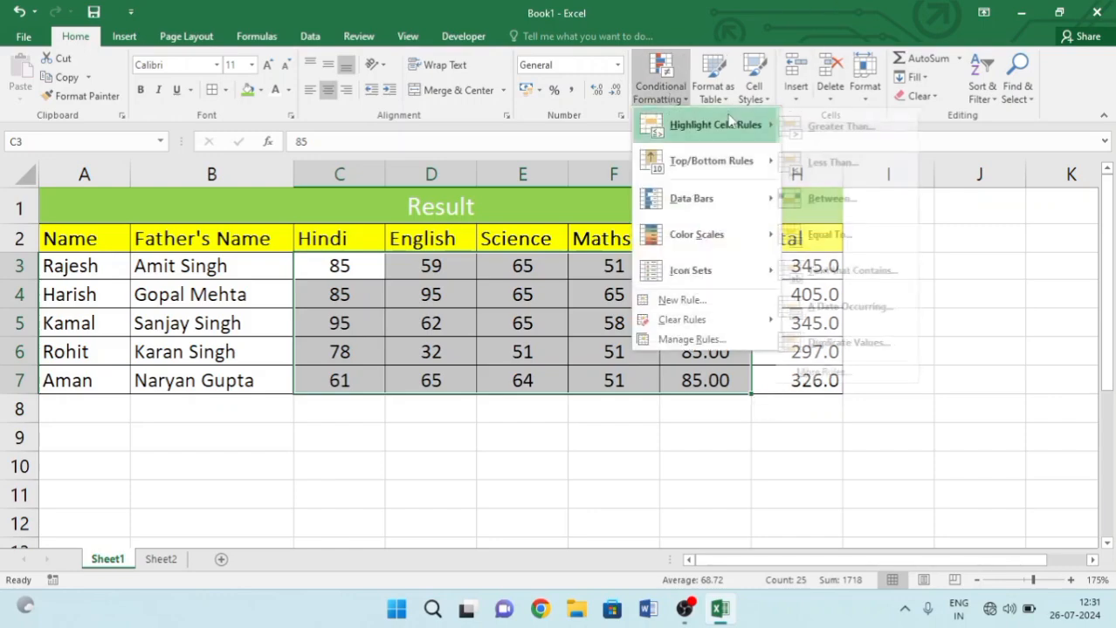
{"action": "left_click", "coordinate": [838, 162]}
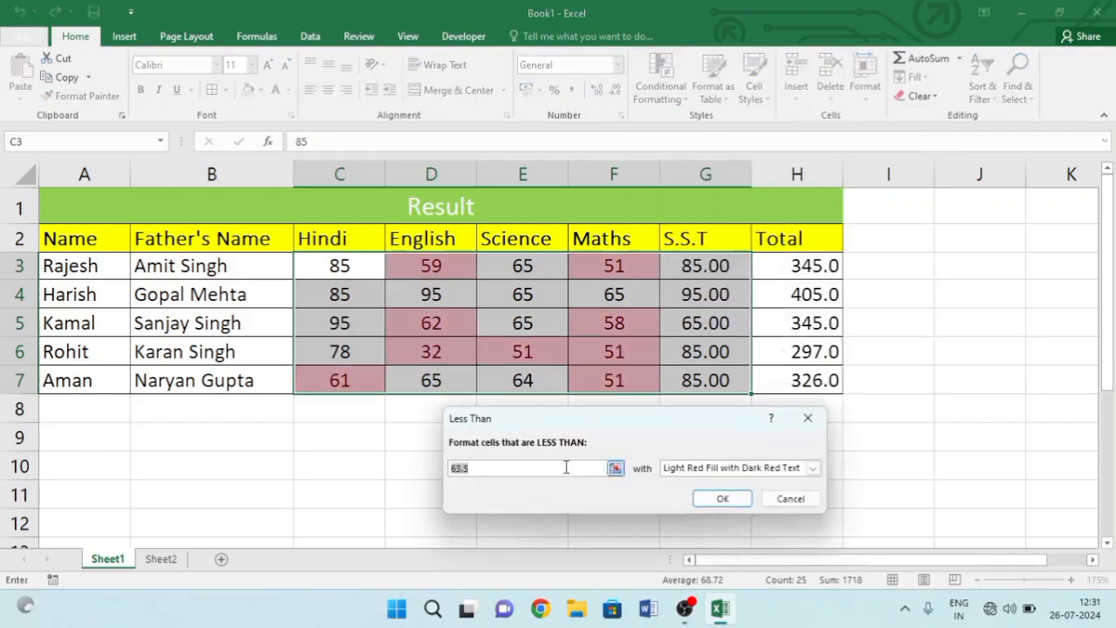
{"action": "type", "text": "60"}
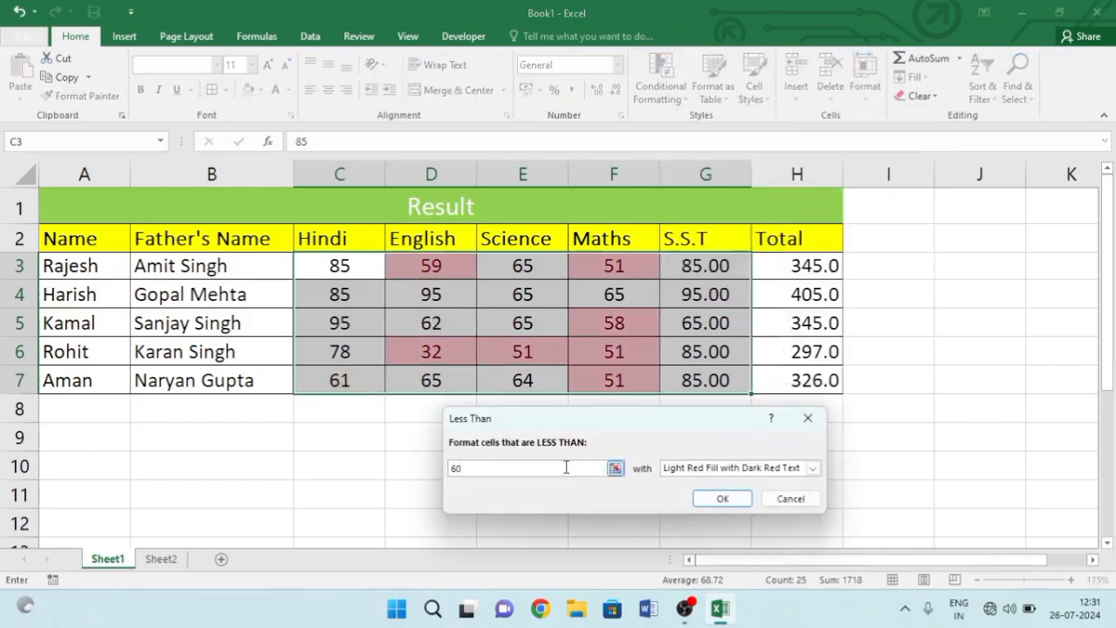
{"action": "key", "text": "Return"}
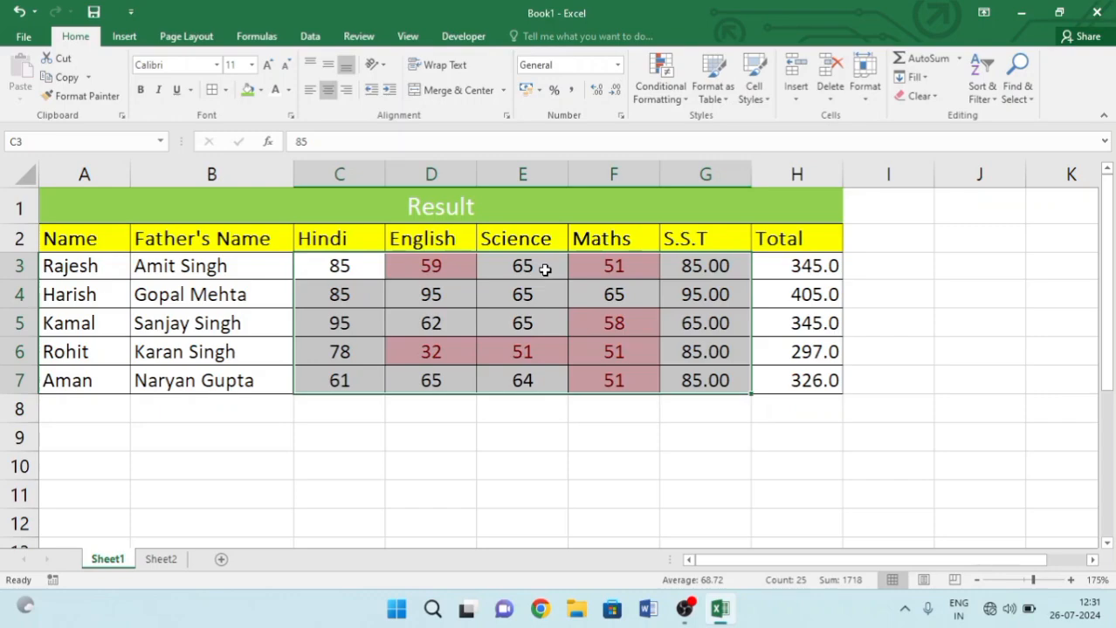
- Clear the less-than rule from the selected marks in C3:G7
{"action": "left_click", "coordinate": [659, 92]}
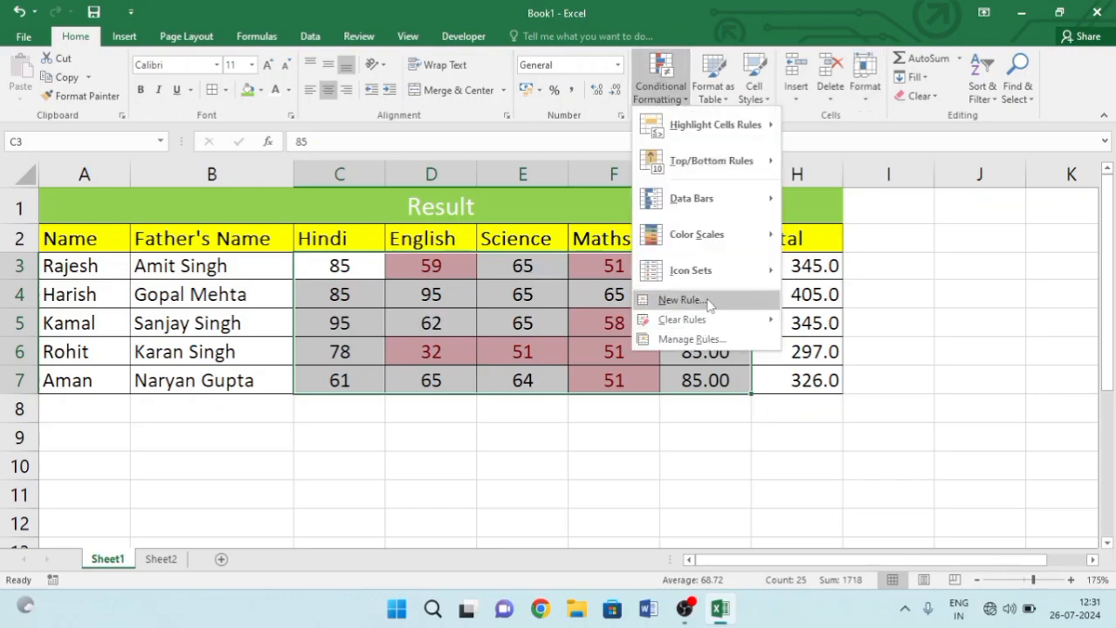
{"action": "mouse_move", "coordinate": [708, 321]}
{"action": "left_click", "coordinate": [803, 322]}
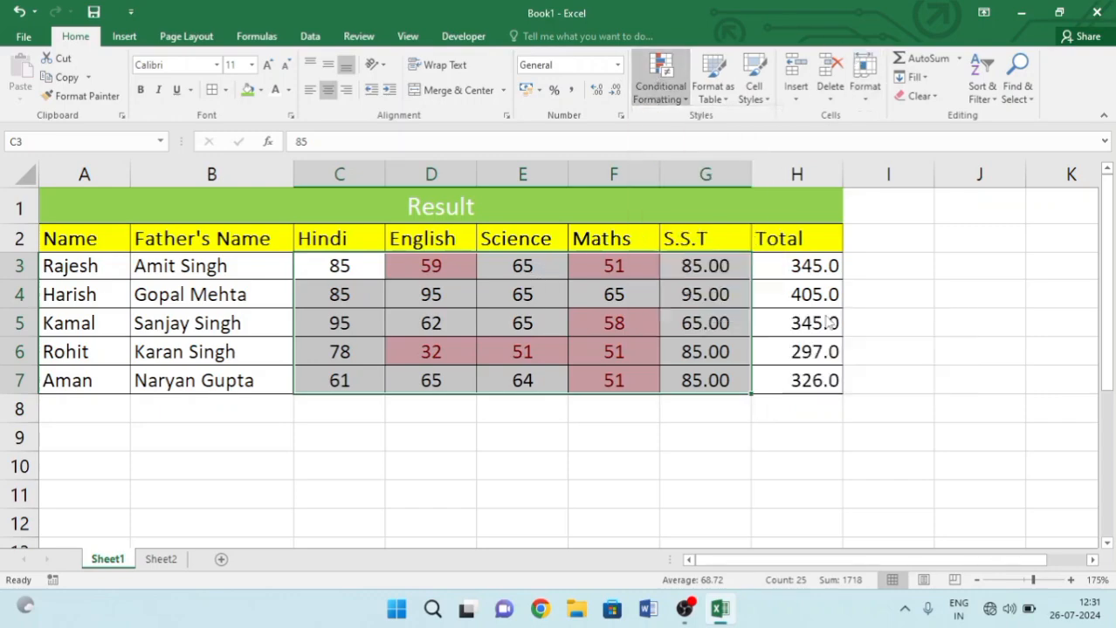
{"action": "left_click", "coordinate": [661, 83]}
{"action": "mouse_move", "coordinate": [727, 173]}
{"action": "mouse_move", "coordinate": [732, 133]}
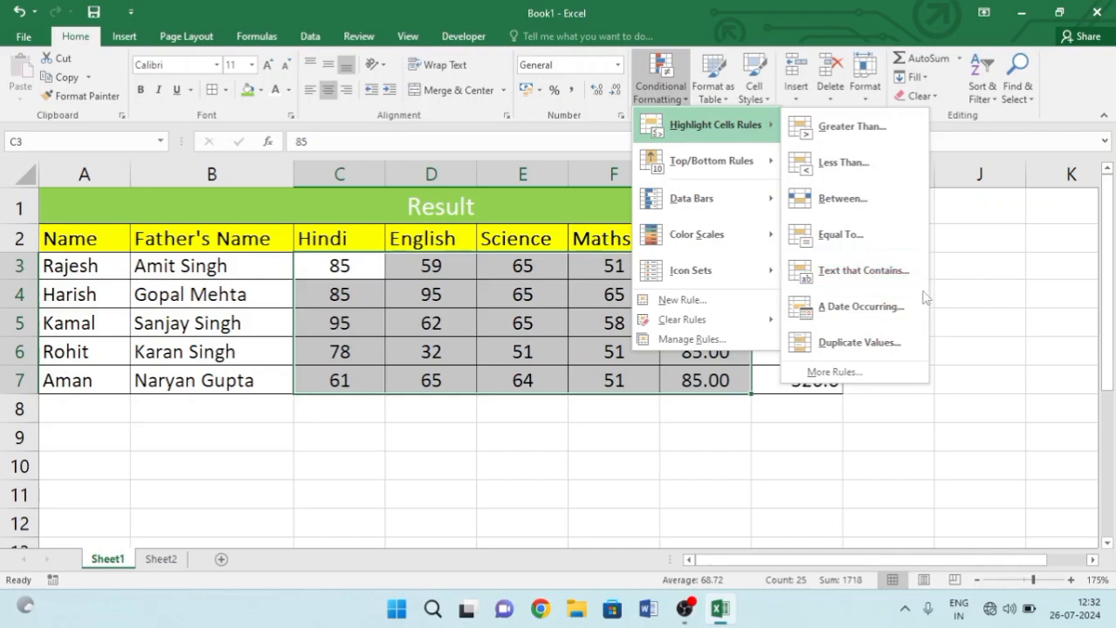
{"action": "left_click", "coordinate": [978, 248]}
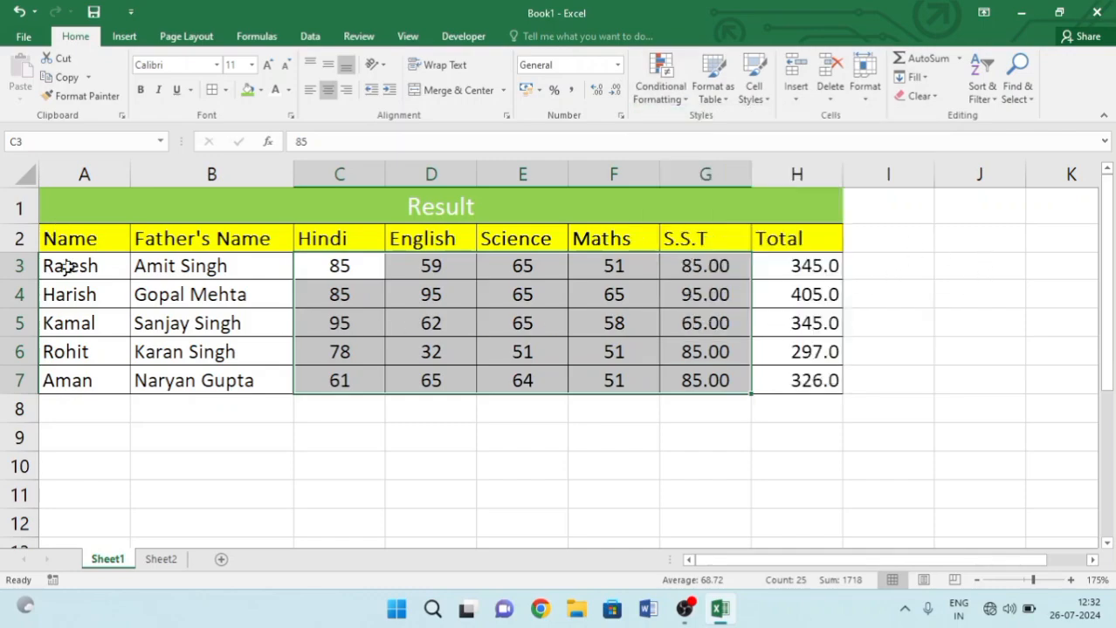
{"action": "left_click_drag", "start_coordinate": [70, 267], "coordinate": [787, 395]}
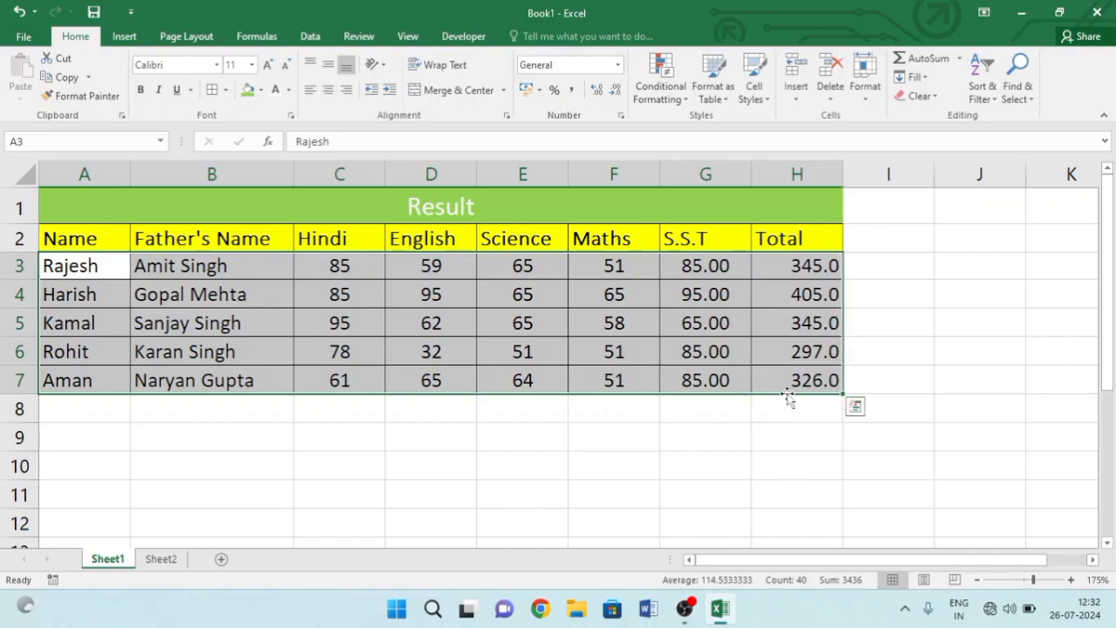
{"action": "left_click_drag", "start_coordinate": [81, 269], "coordinate": [672, 381]}
{"action": "left_click", "coordinate": [659, 94]}
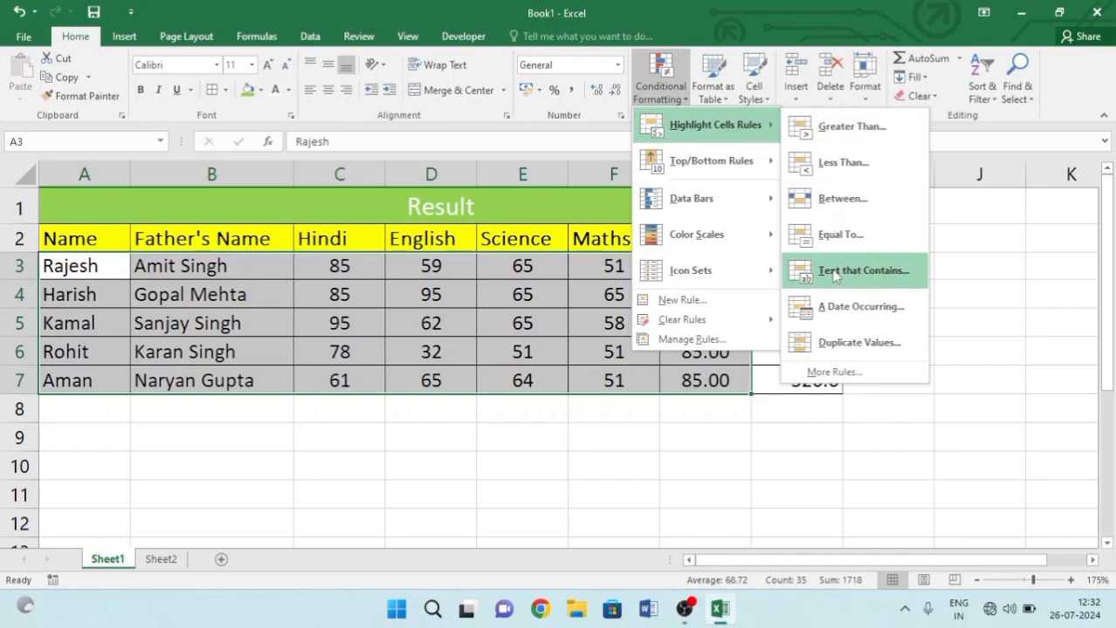
{"action": "left_click", "coordinate": [833, 273]}
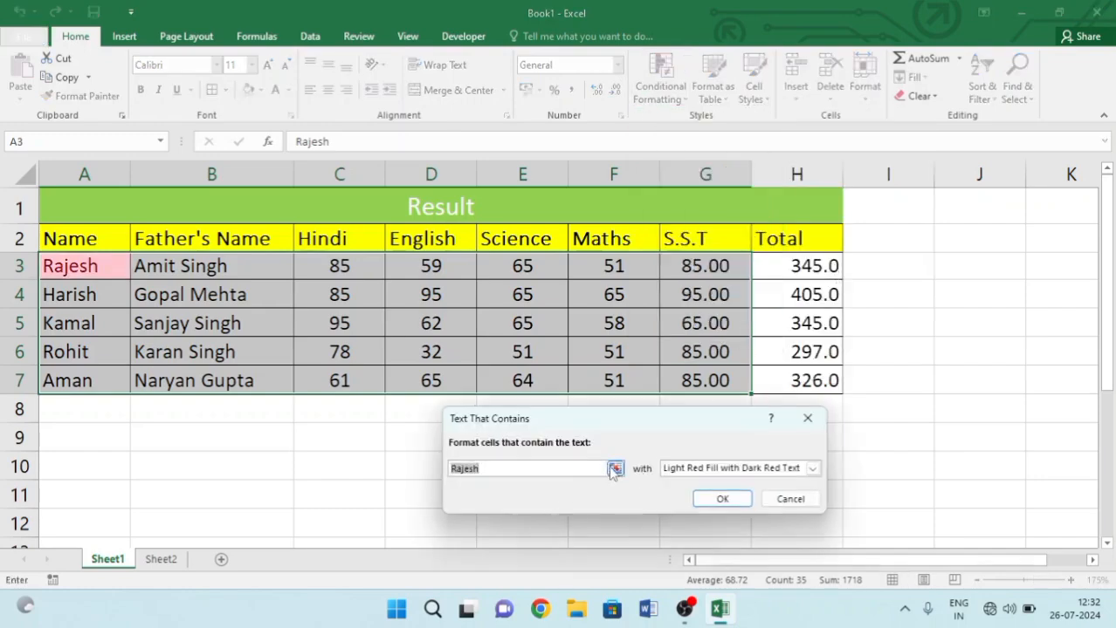
{"action": "left_click", "coordinate": [614, 469]}
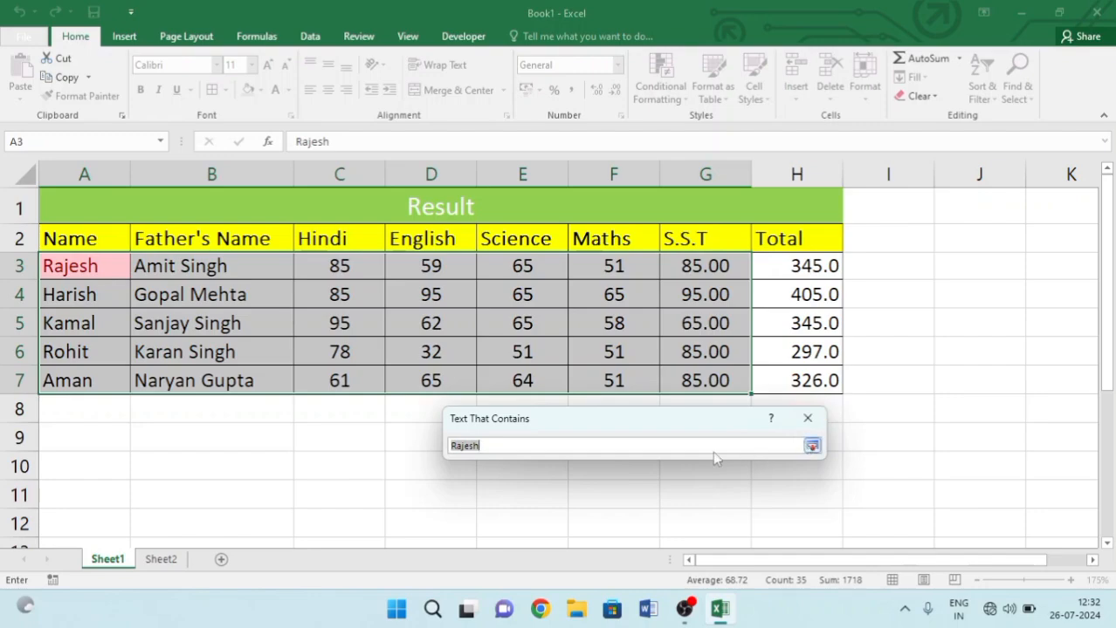
{"action": "left_click", "coordinate": [812, 421]}
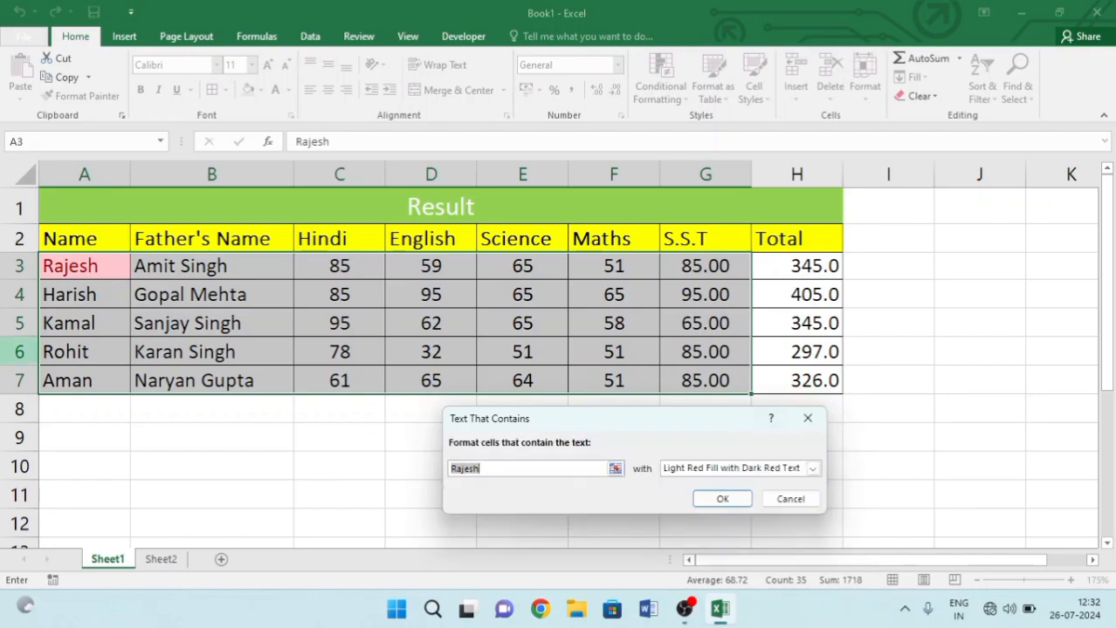
{"action": "left_click", "coordinate": [809, 419]}
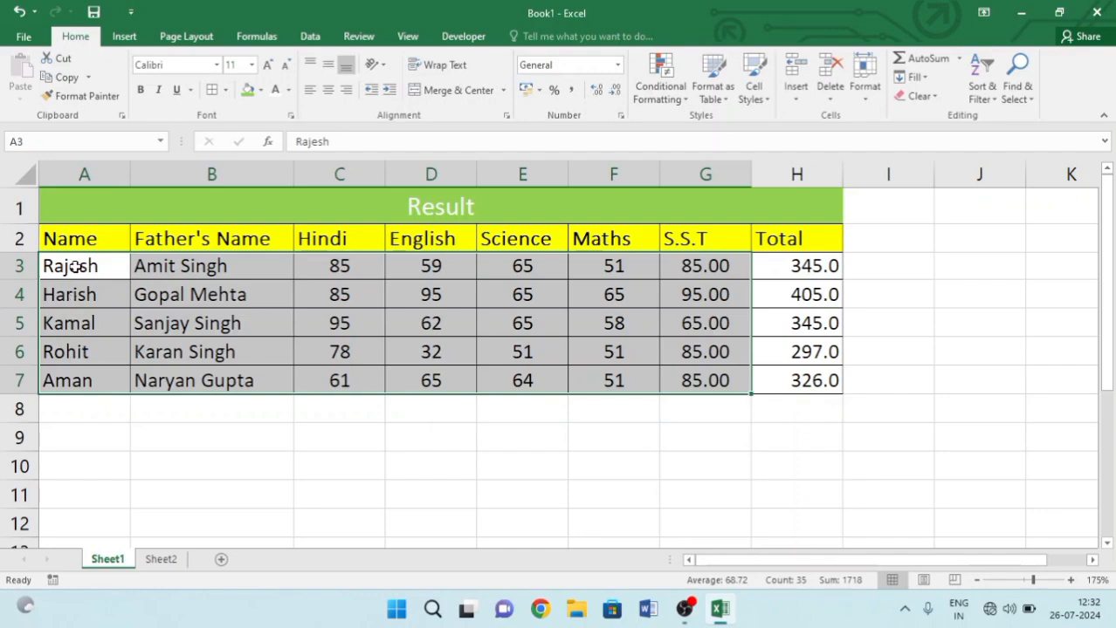
- Copy the first student's record in A3:G3 and paste it into row 8, starting at A8
{"action": "left_click_drag", "start_coordinate": [88, 264], "coordinate": [698, 254]}
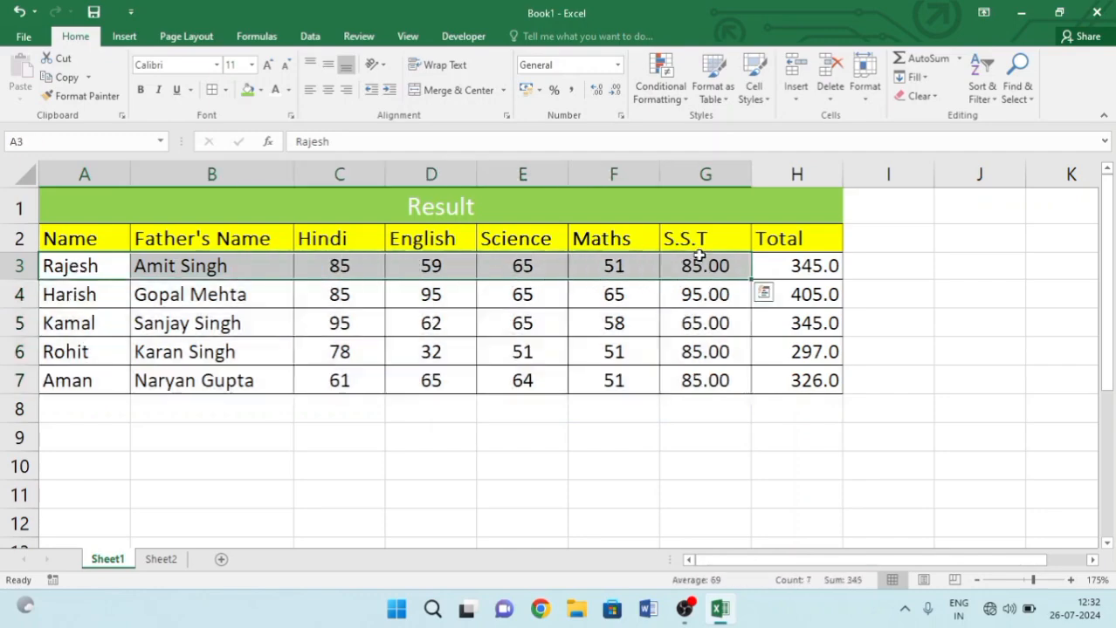
{"action": "key", "text": "ctrl+c"}
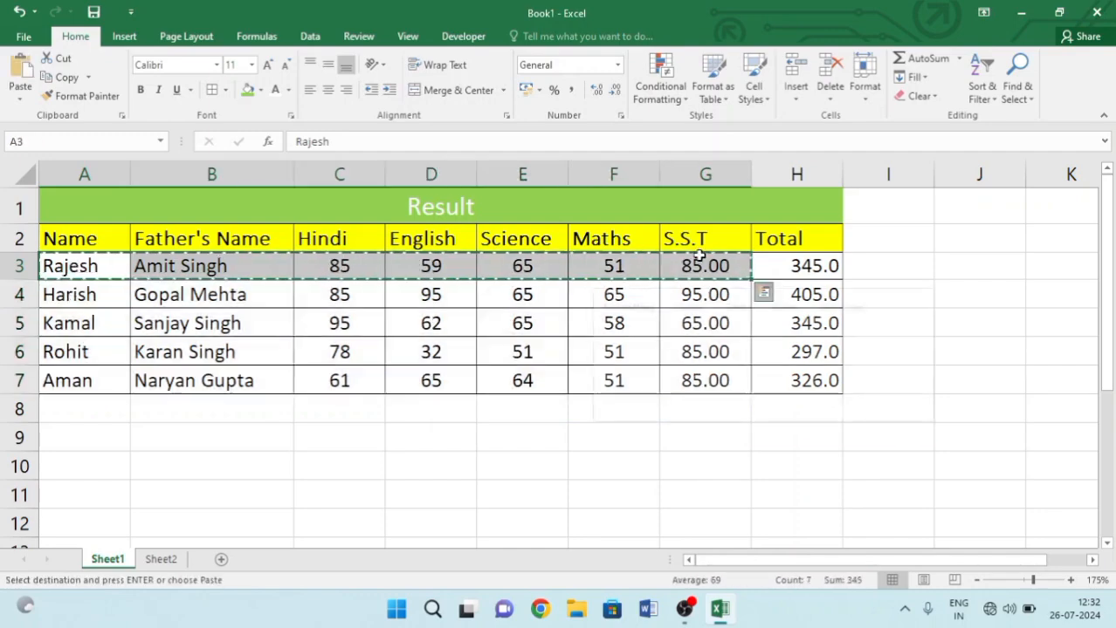
{"action": "key", "text": "ctrl+q"}
{"action": "left_click", "coordinate": [103, 404]}
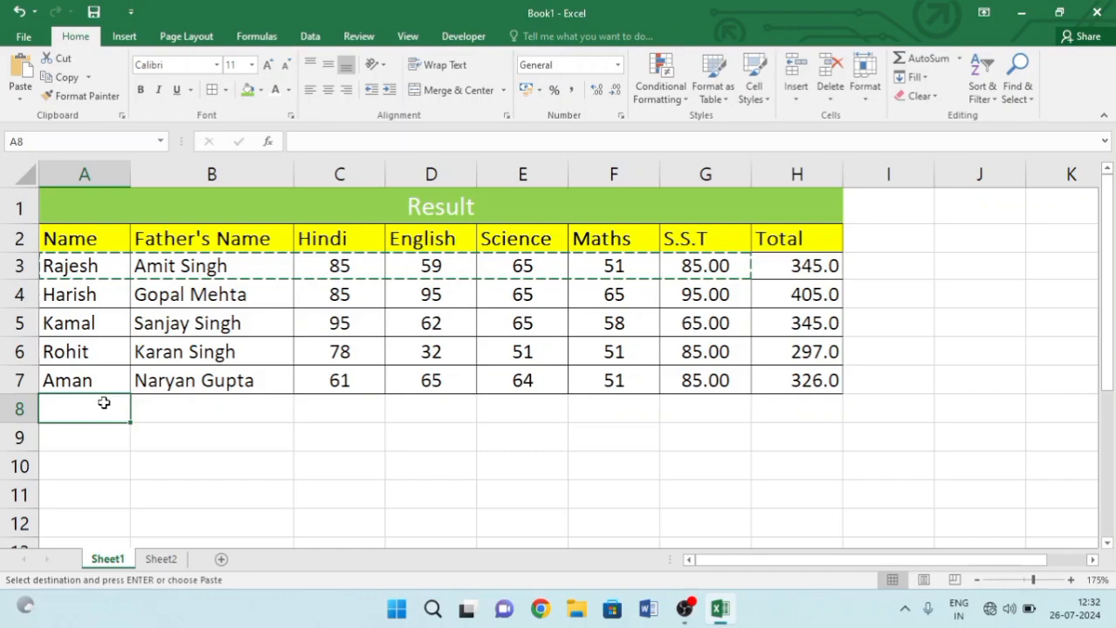
{"action": "key", "text": "ctrl+v"}
{"action": "left_click", "coordinate": [647, 328]}
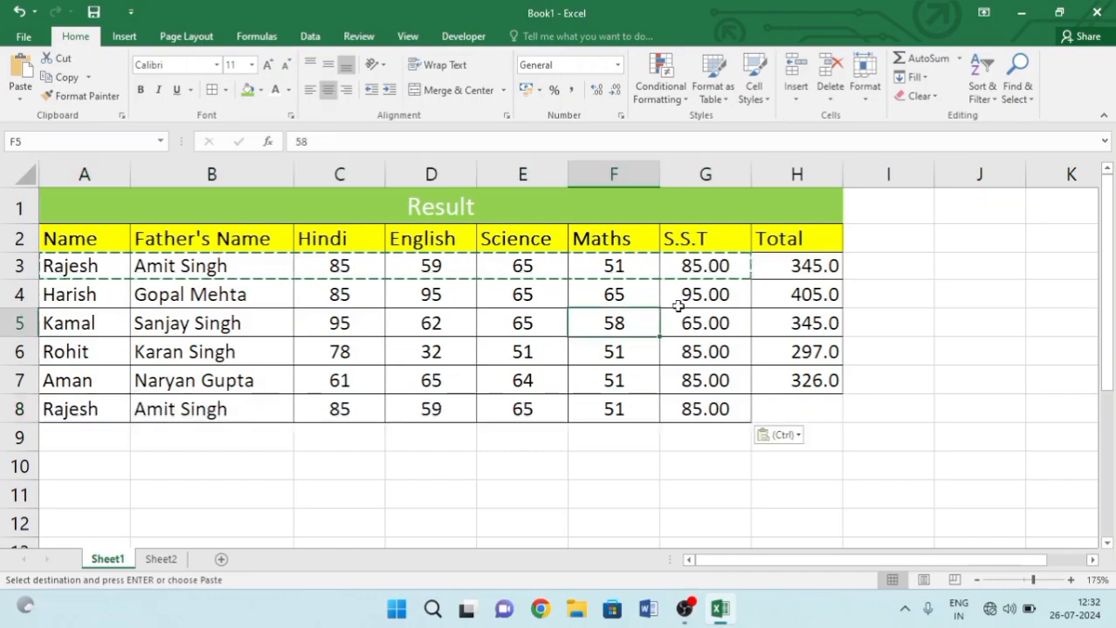
{"action": "key", "text": "Escape"}
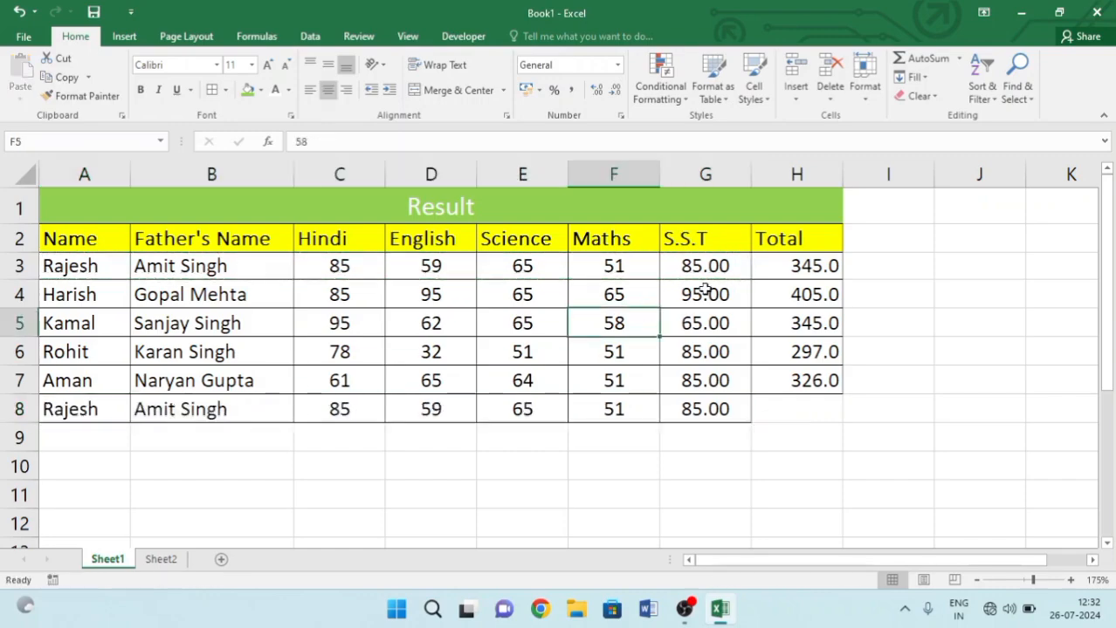
- Fill the Total formula from H7 down to H8 for the added student row
{"action": "left_click", "coordinate": [355, 398]}
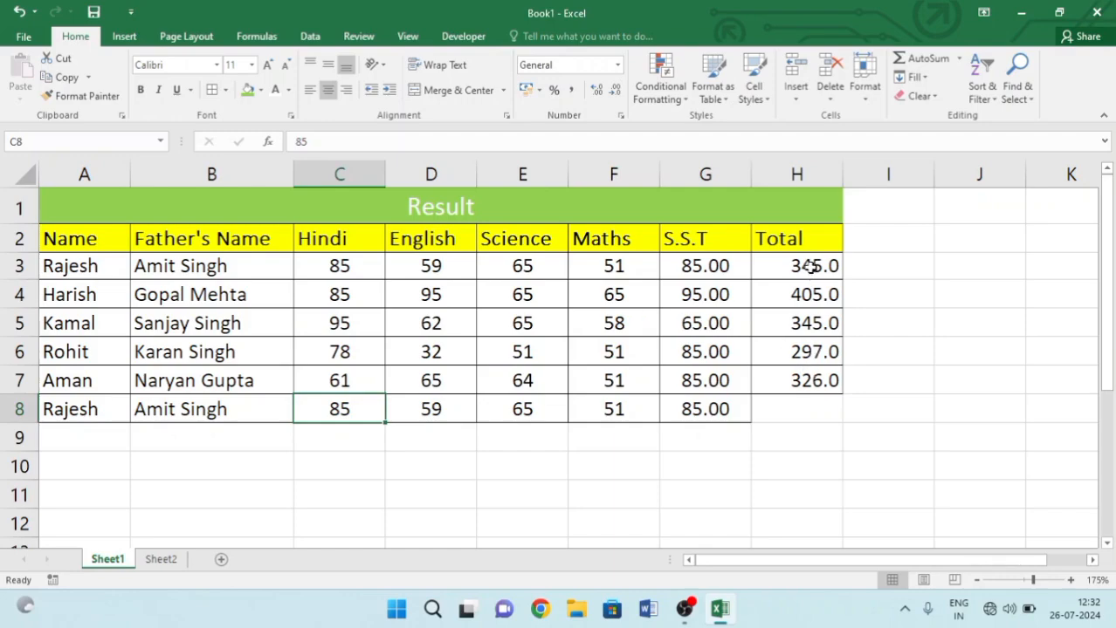
{"action": "left_click", "coordinate": [831, 380]}
{"action": "left_click_drag", "start_coordinate": [844, 394], "coordinate": [850, 417]}
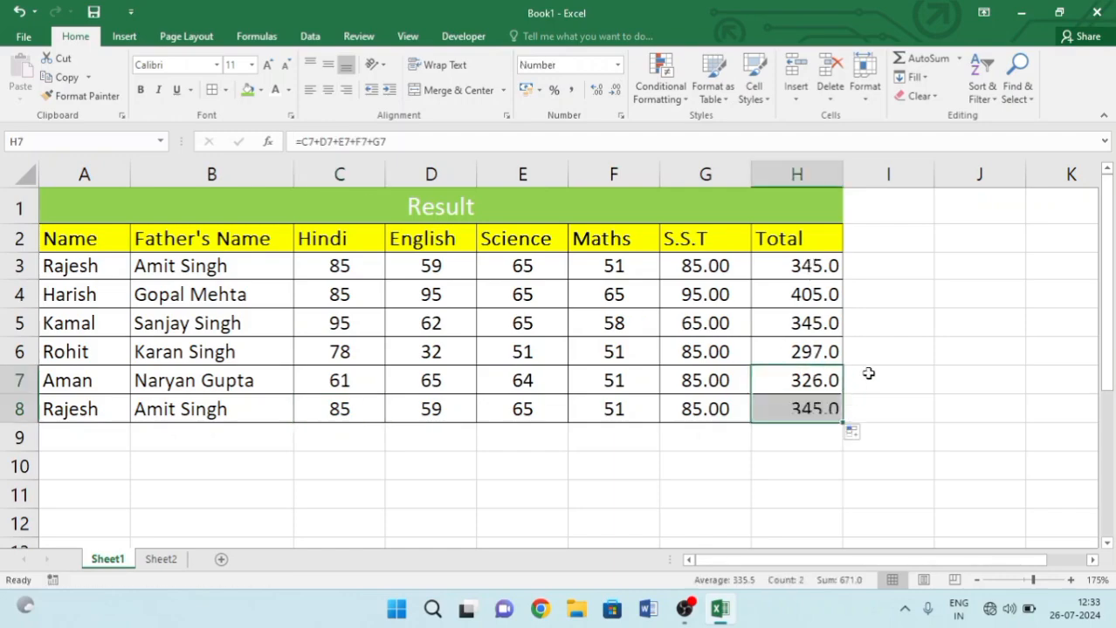
{"action": "left_click", "coordinate": [904, 346]}
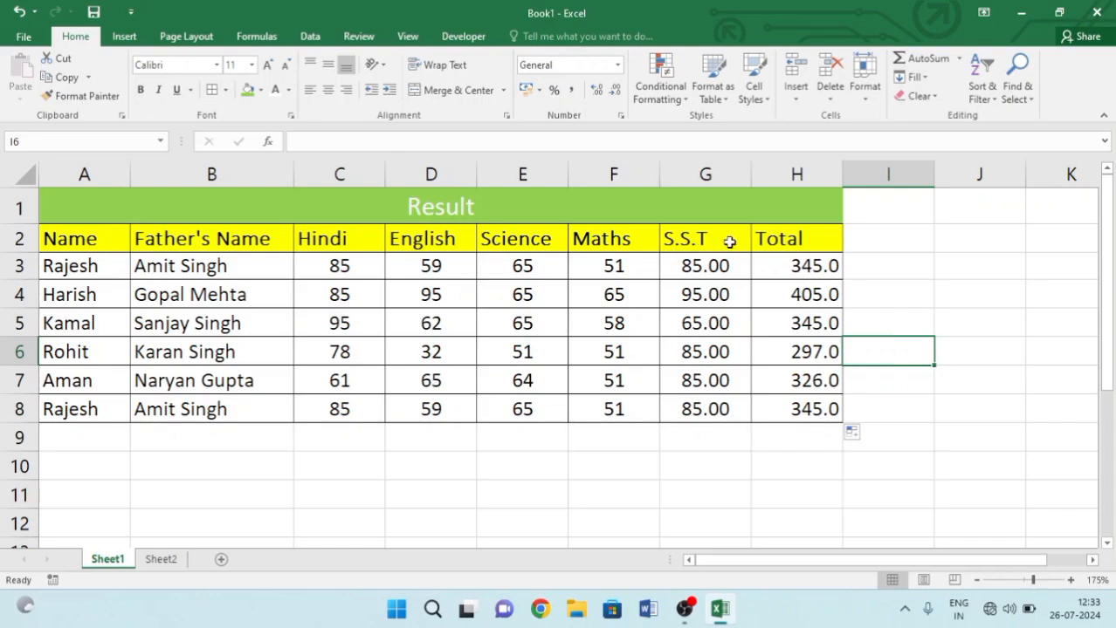
- Highlight cells in A3:G8 containing the first student's name using a text-that-contains rule with Light Red Fill with Dark Red Text
{"action": "left_click_drag", "start_coordinate": [67, 276], "coordinate": [719, 399]}
{"action": "left_click", "coordinate": [650, 95]}
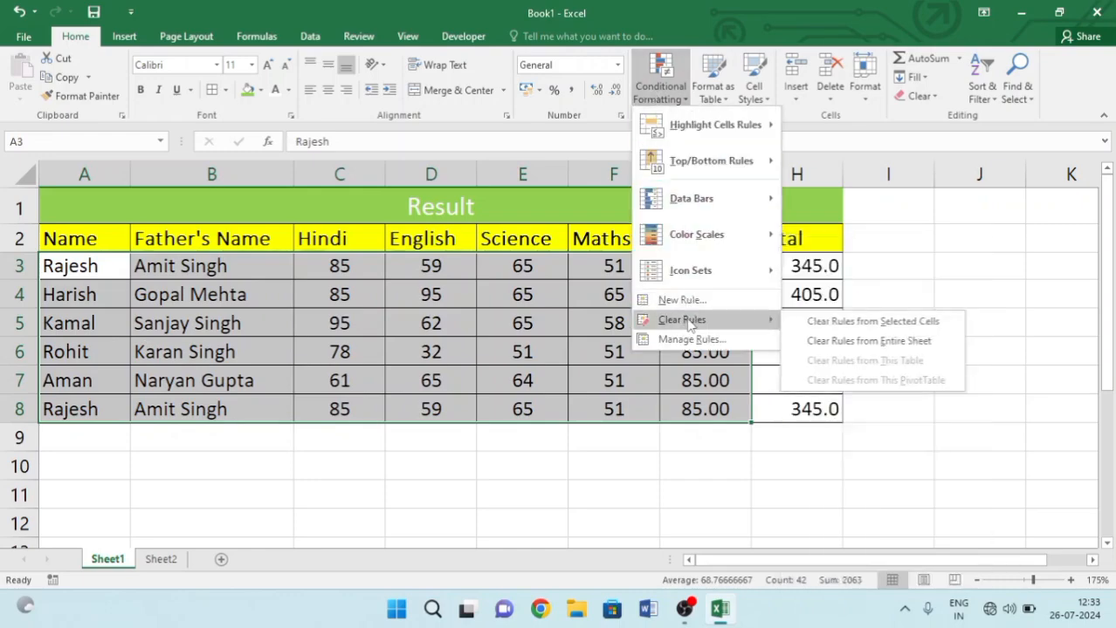
{"action": "mouse_move", "coordinate": [725, 127]}
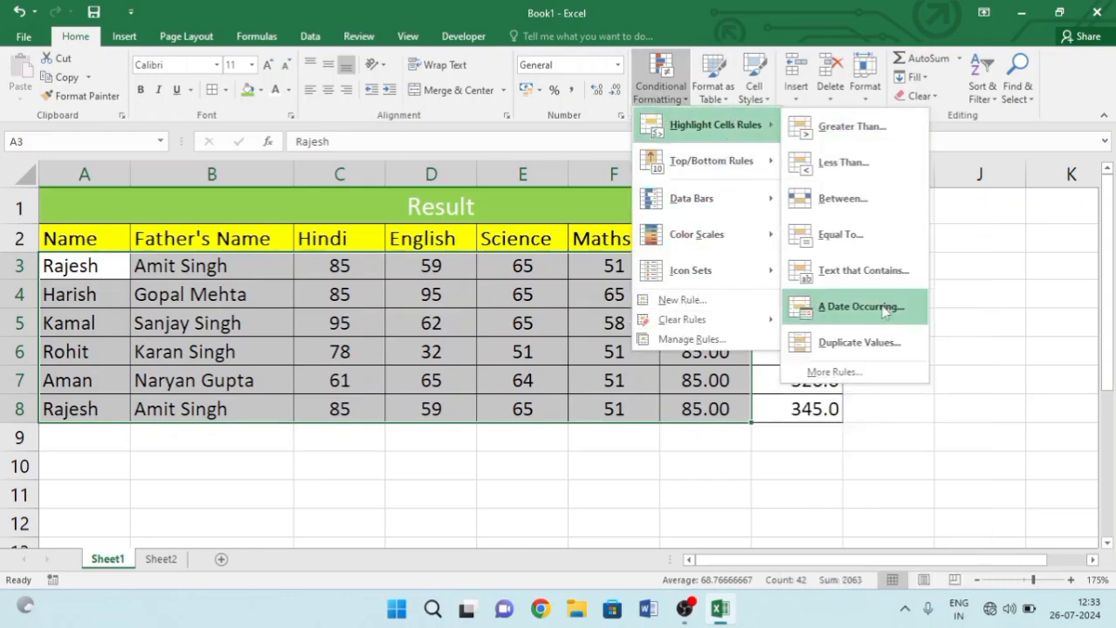
{"action": "left_click", "coordinate": [877, 271]}
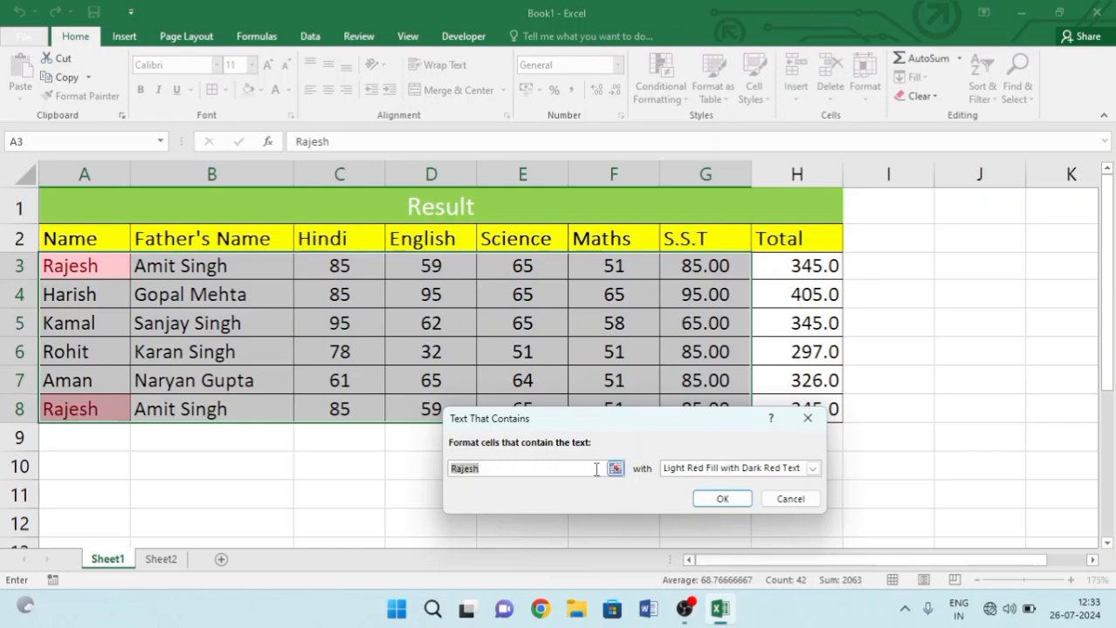
{"action": "left_click", "coordinate": [723, 499]}
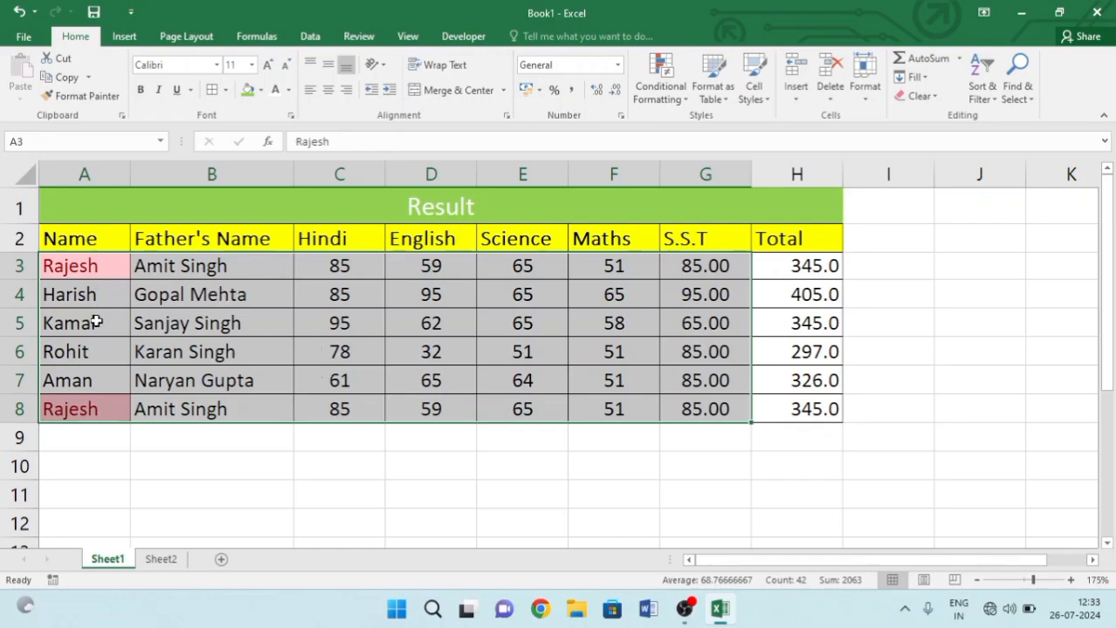
- Clear the text-that-contains rule from the selected cells A3:G8
{"action": "left_click", "coordinate": [666, 99]}
{"action": "mouse_move", "coordinate": [724, 129]}
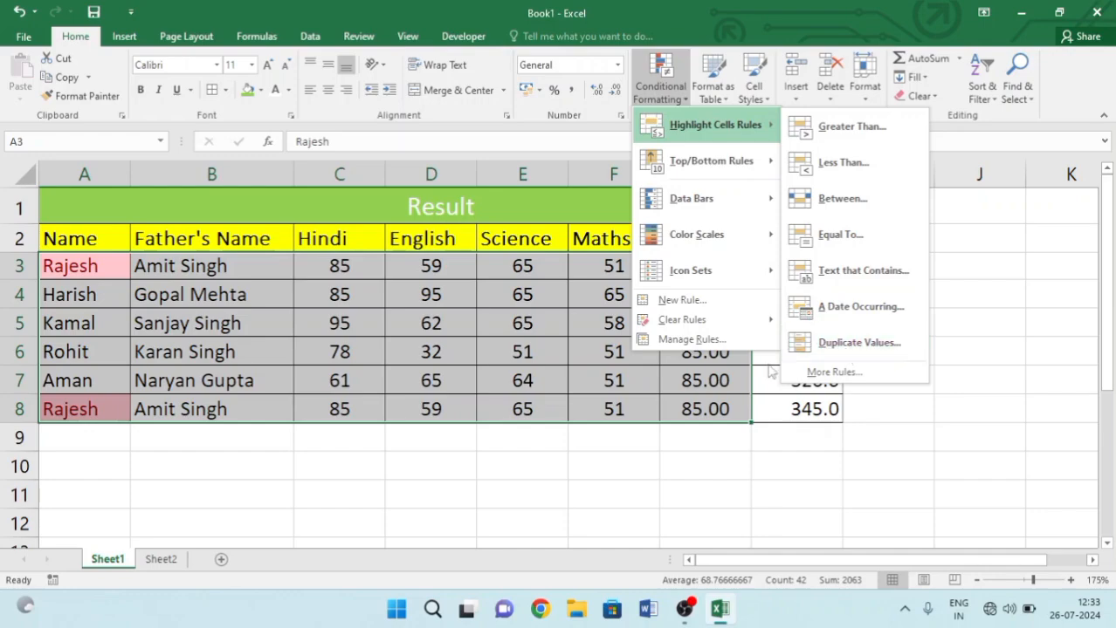
{"action": "mouse_move", "coordinate": [777, 319]}
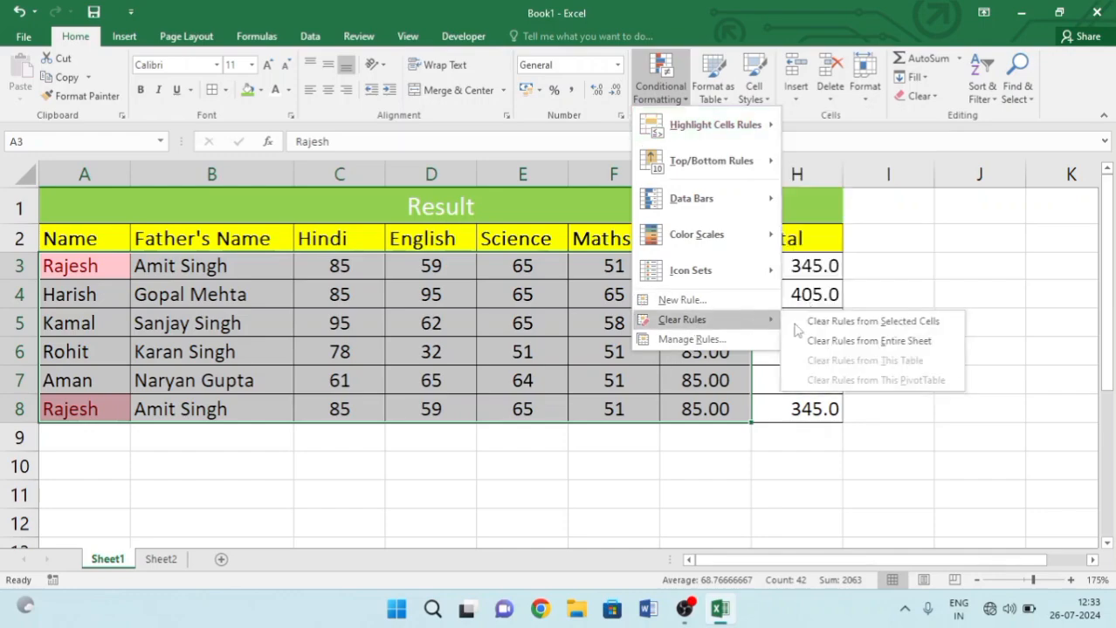
{"action": "left_click", "coordinate": [857, 323]}
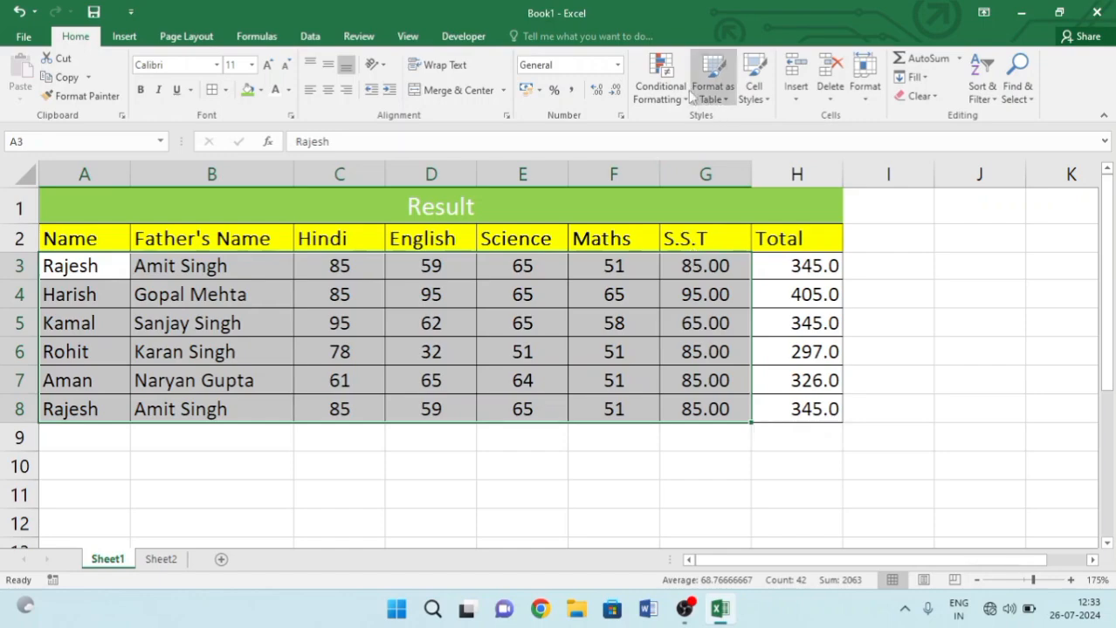
{"action": "left_click", "coordinate": [661, 85]}
{"action": "mouse_move", "coordinate": [718, 264]}
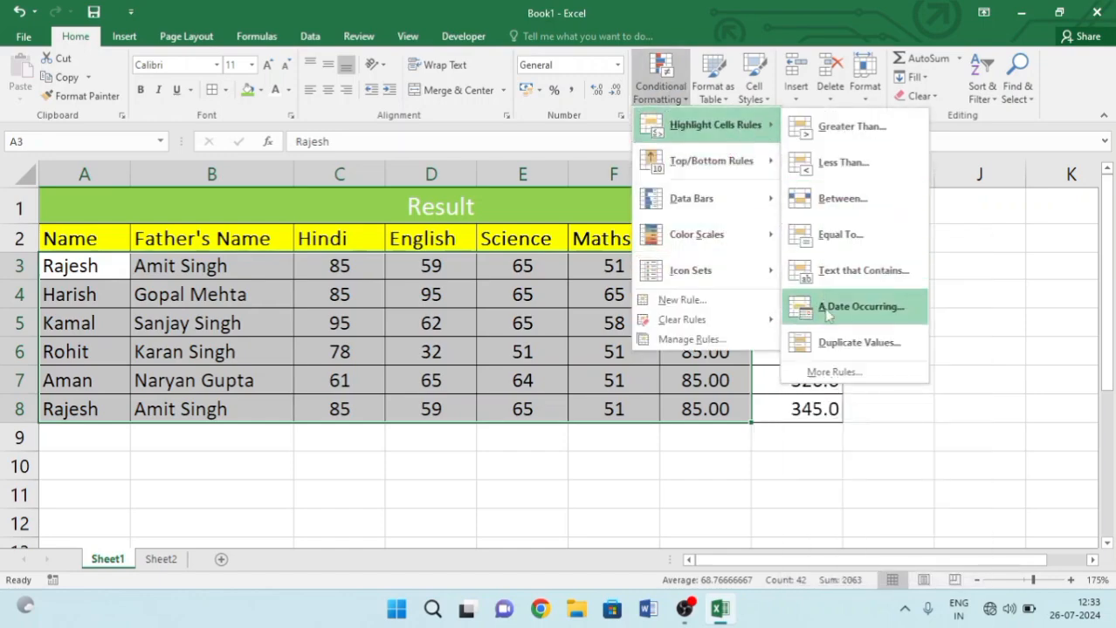
{"action": "left_click", "coordinate": [829, 343]}
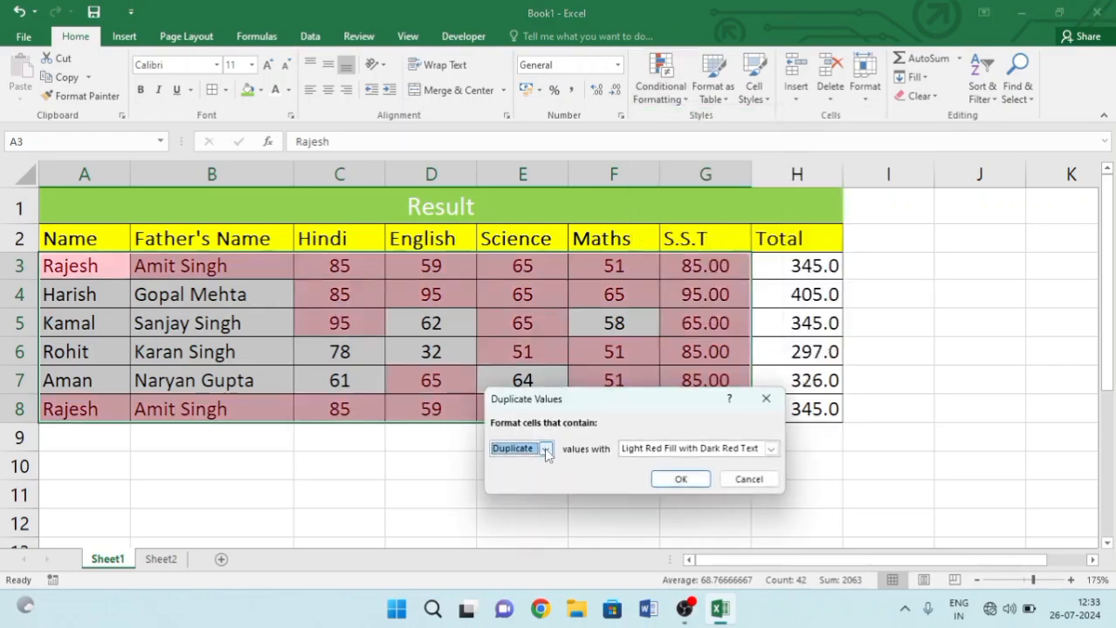
{"action": "left_click", "coordinate": [768, 400]}
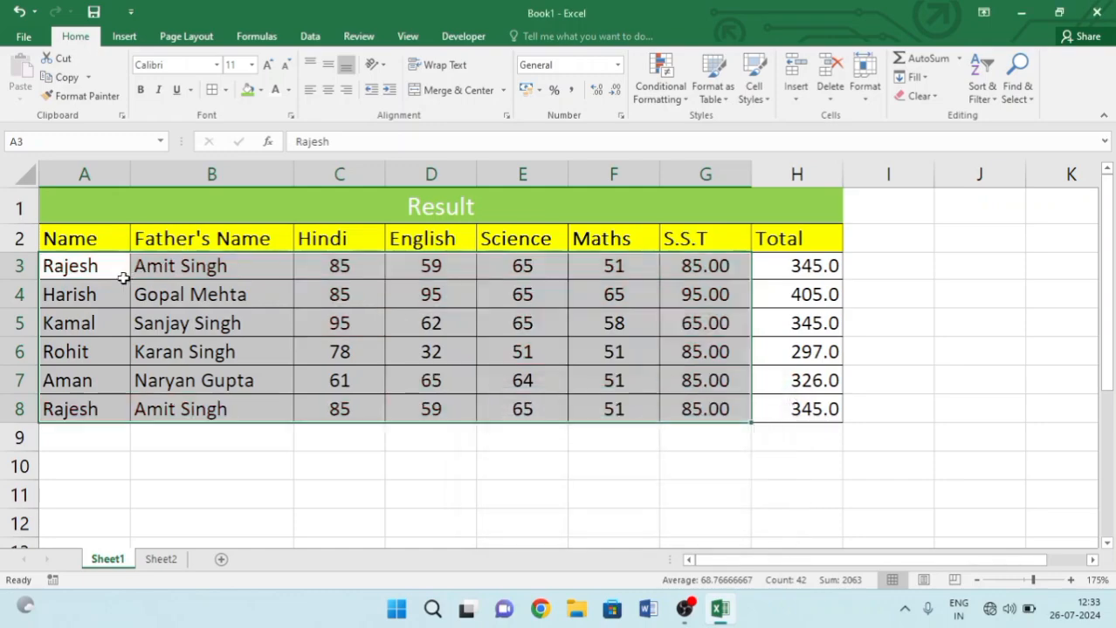
- Highlight the duplicate values in the name columns A3:B8 with Light Red Fill with Dark Red Text
{"action": "left_click_drag", "start_coordinate": [81, 260], "coordinate": [262, 405]}
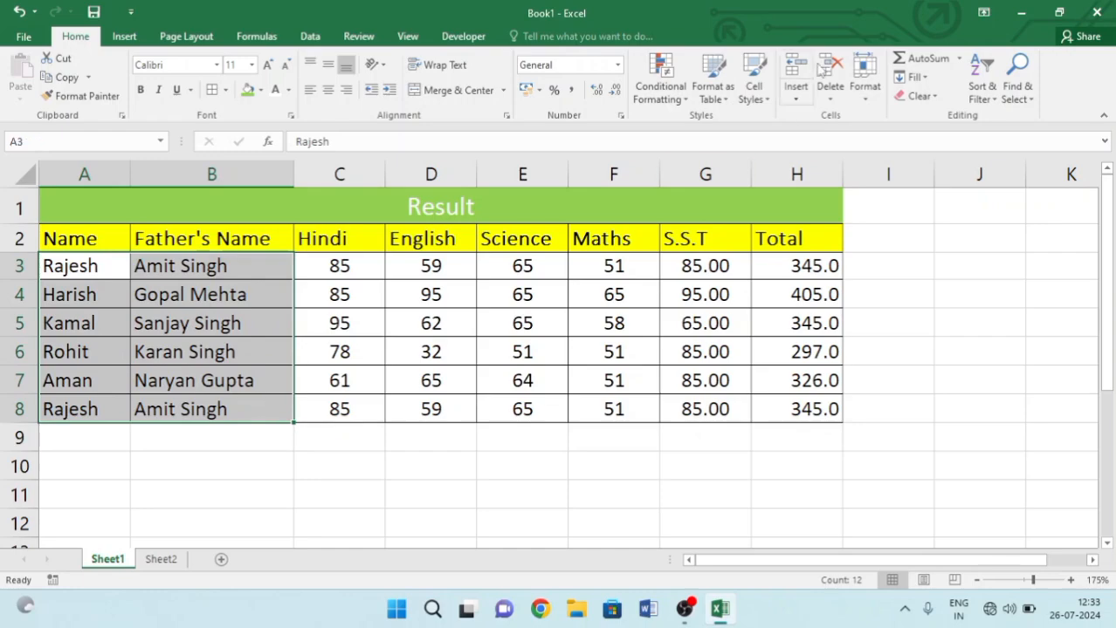
{"action": "left_click", "coordinate": [670, 100]}
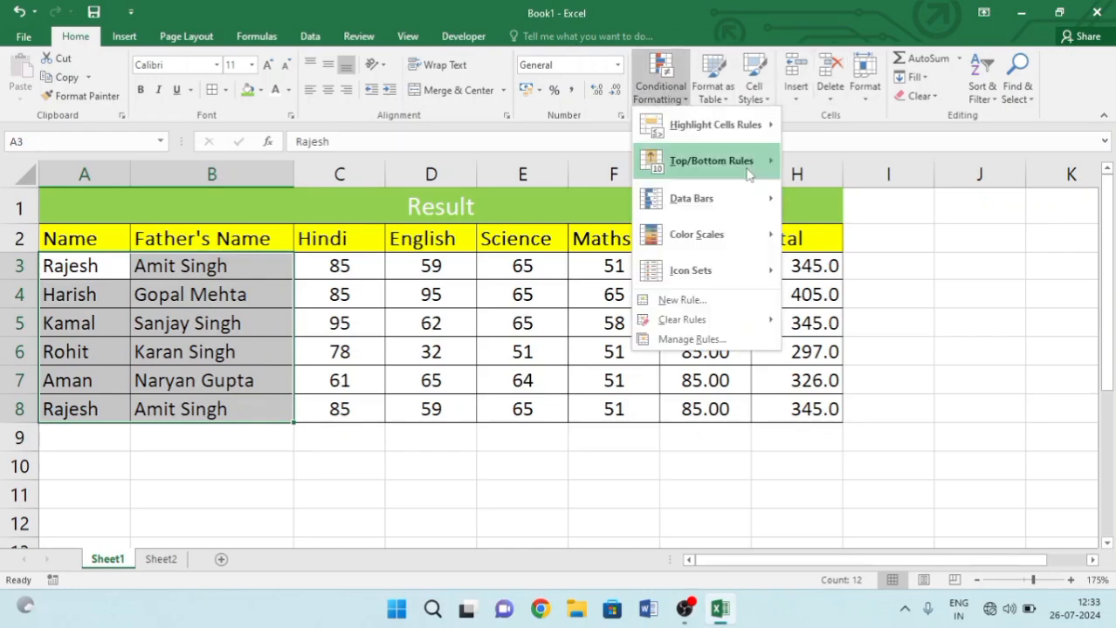
{"action": "mouse_move", "coordinate": [698, 124]}
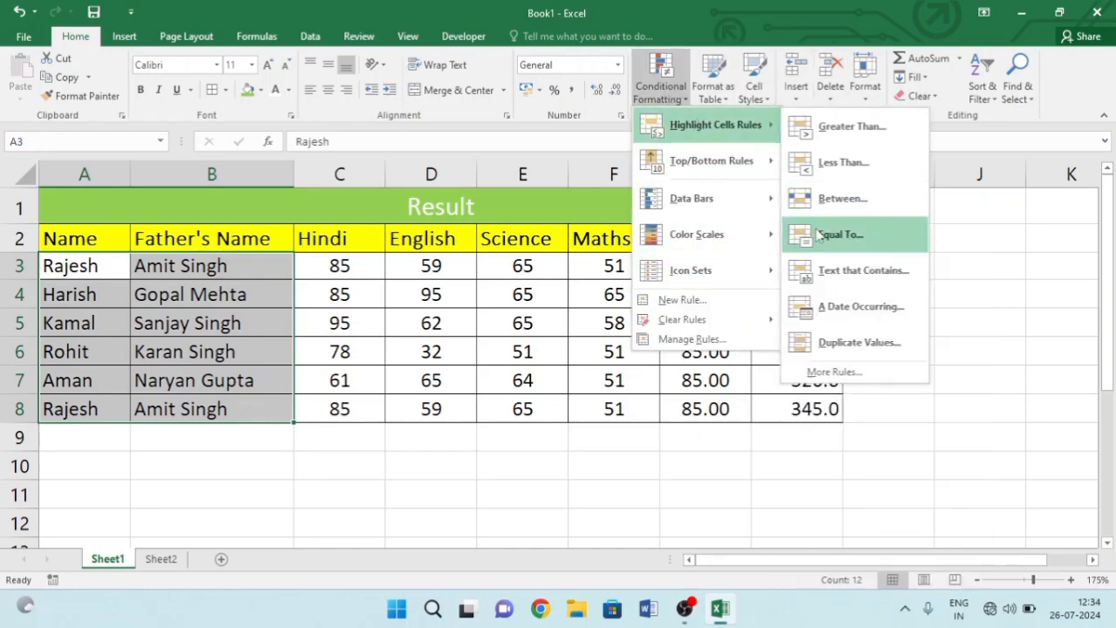
{"action": "left_click", "coordinate": [836, 344]}
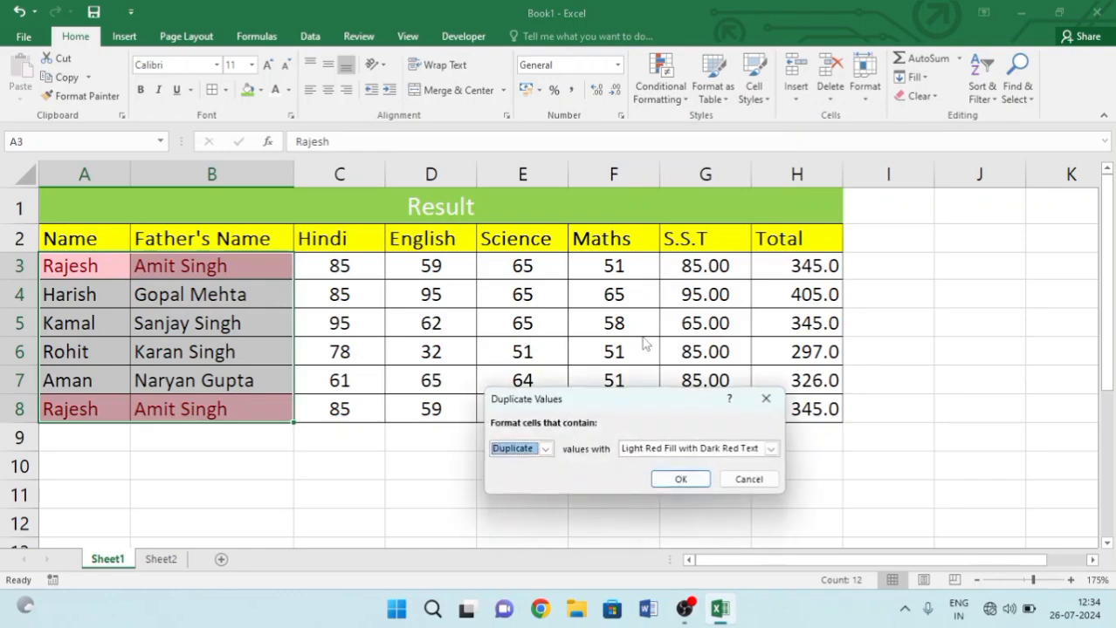
{"action": "left_click", "coordinate": [679, 479]}
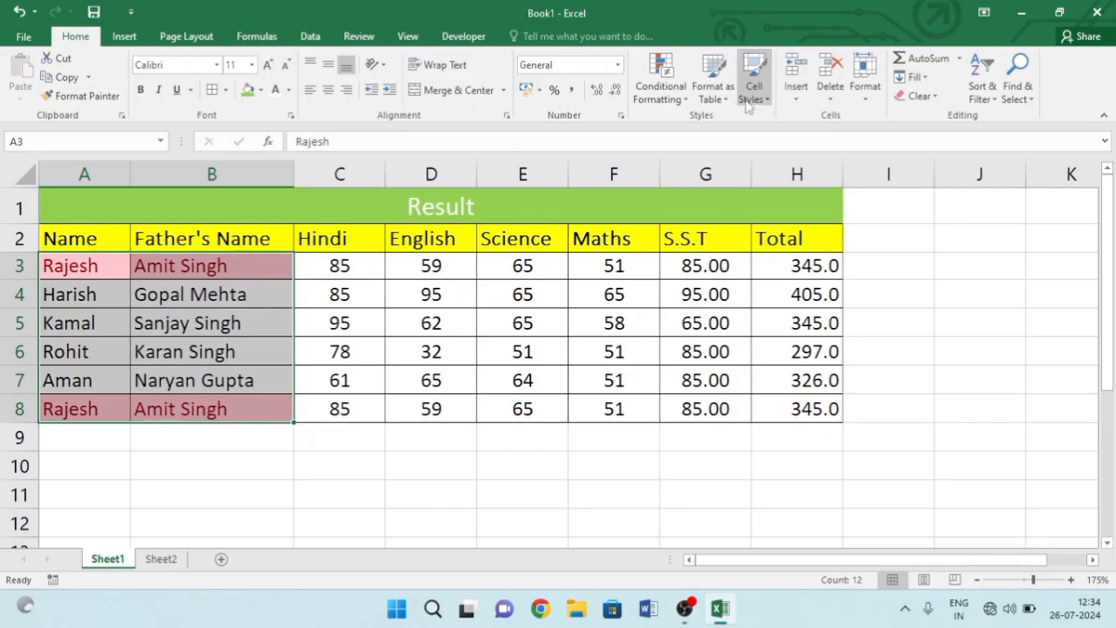
- Clear the duplicate-values rule from the selected cells A3:B8 and deselect the range
{"action": "left_click", "coordinate": [644, 99]}
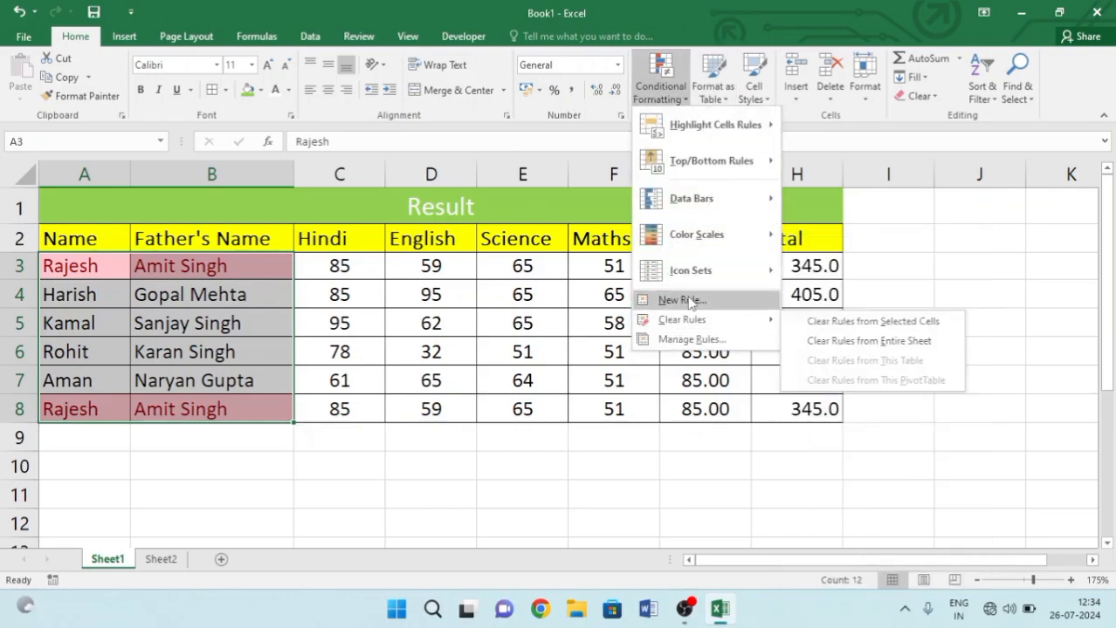
{"action": "left_click", "coordinate": [851, 322]}
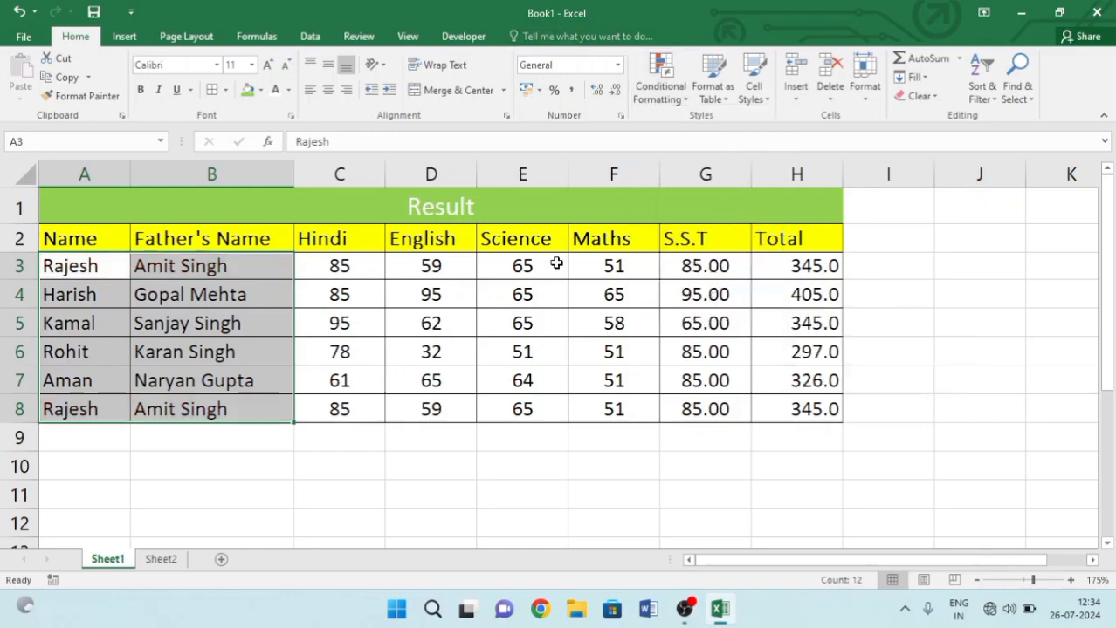
{"action": "left_click", "coordinate": [556, 295]}
{"action": "left_click", "coordinate": [657, 85]}
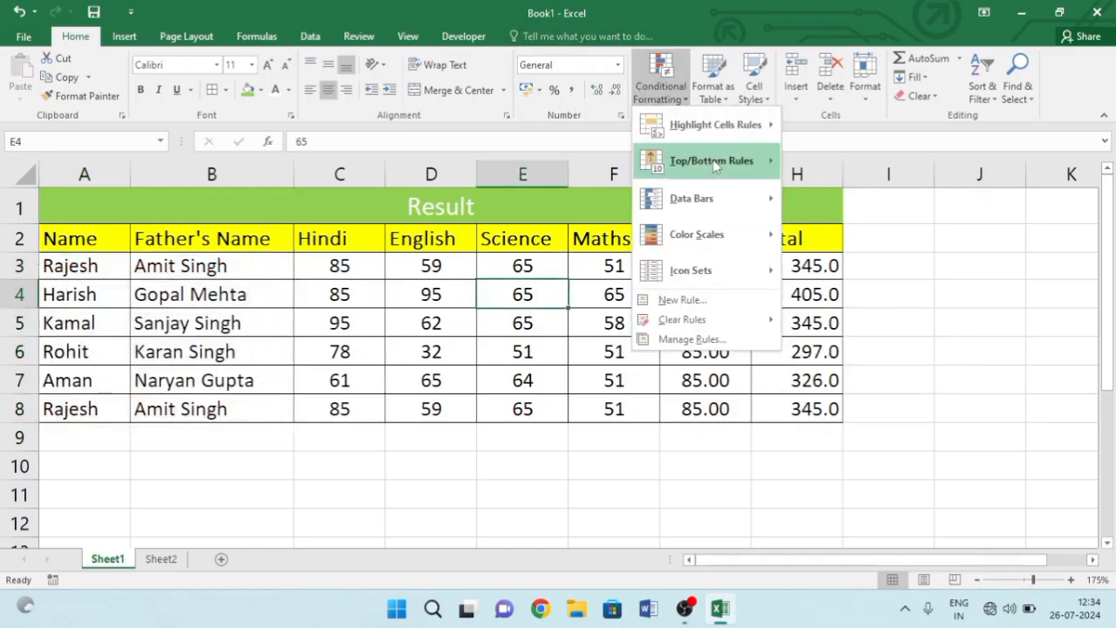
{"action": "mouse_move", "coordinate": [714, 166]}
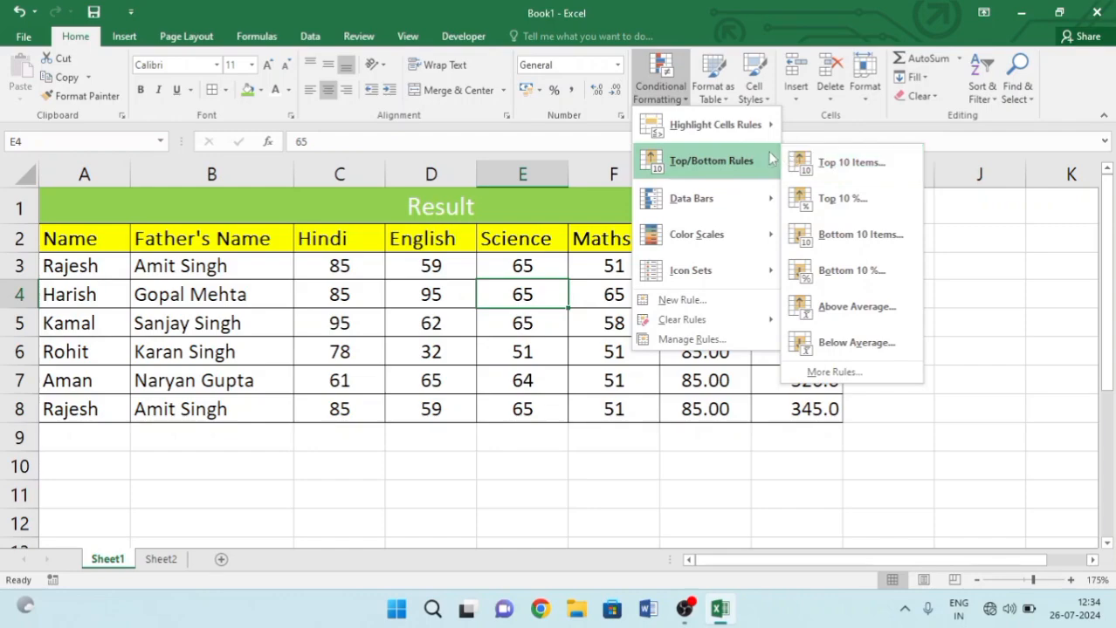
{"action": "mouse_move", "coordinate": [773, 140]}
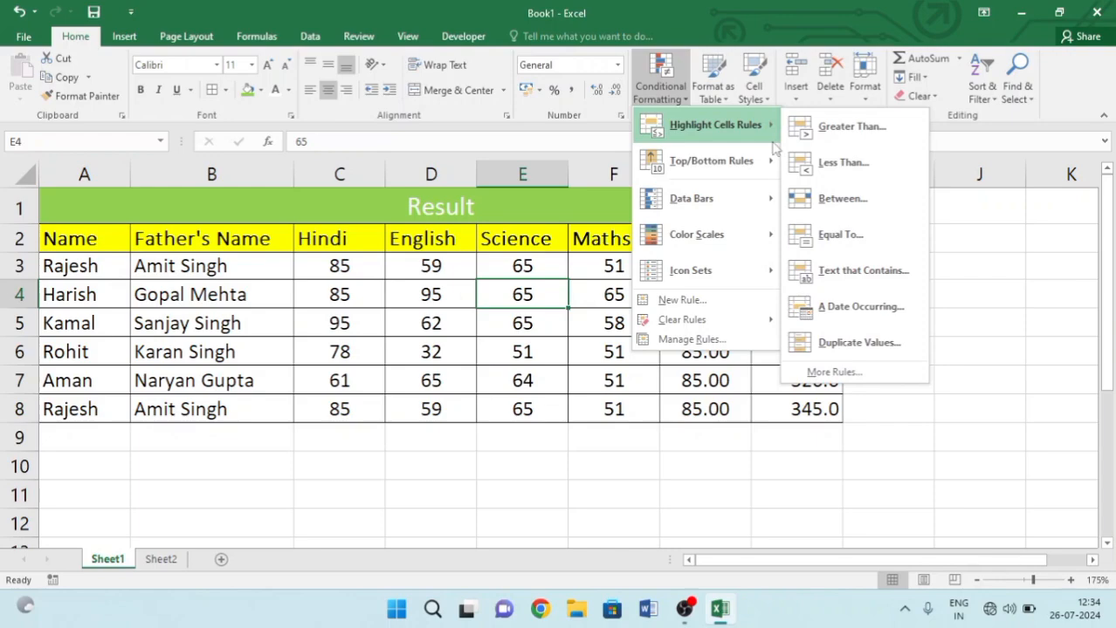
{"action": "mouse_move", "coordinate": [761, 161]}
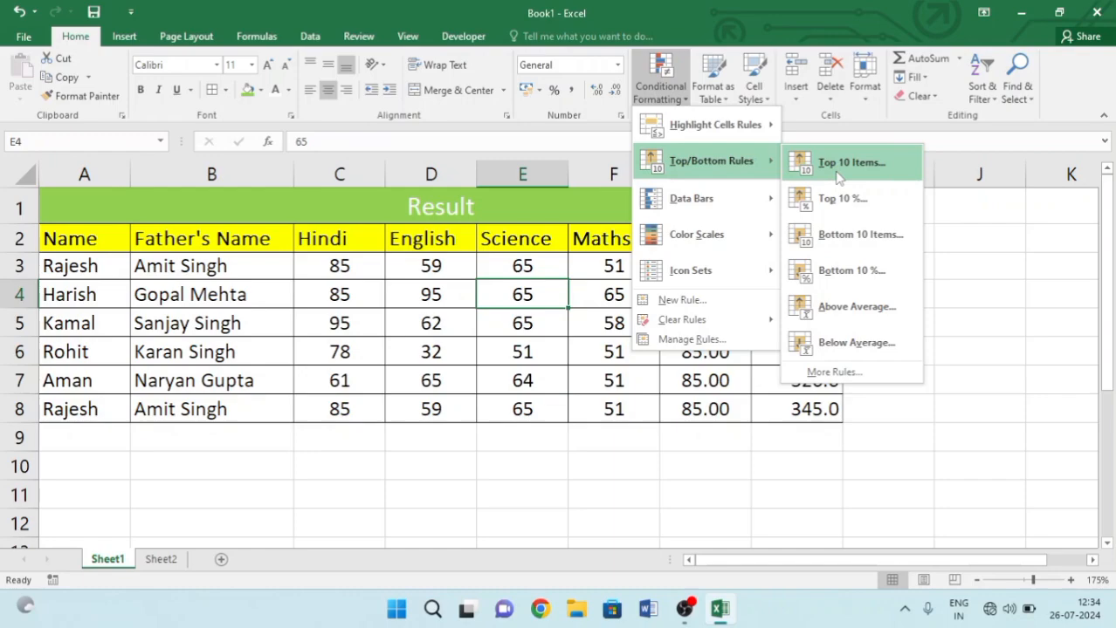
{"action": "left_click", "coordinate": [554, 290]}
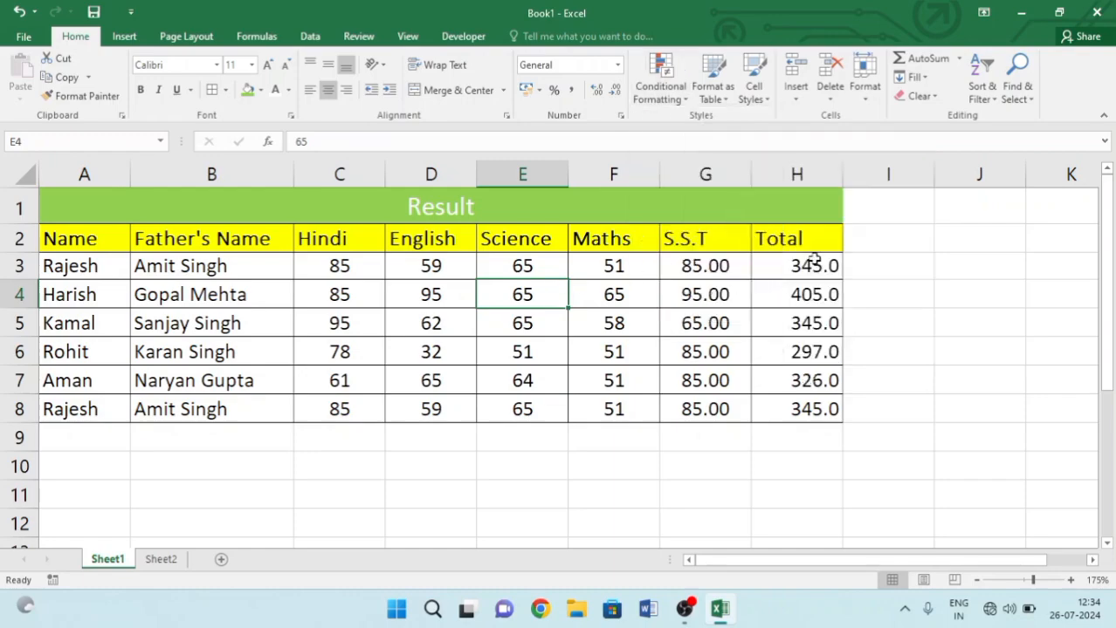
- Highlight the top 2 totals in H3:H8 using a Top 10 Items rule with Light Red Fill with Dark Red Text
{"action": "left_click_drag", "start_coordinate": [819, 262], "coordinate": [818, 402]}
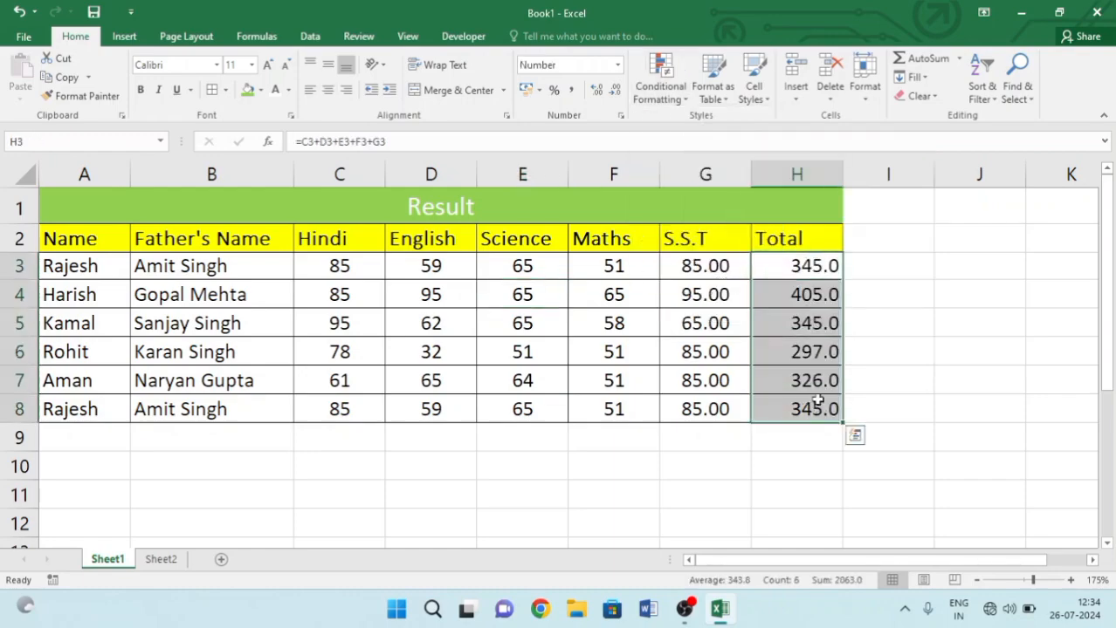
{"action": "left_click", "coordinate": [660, 83]}
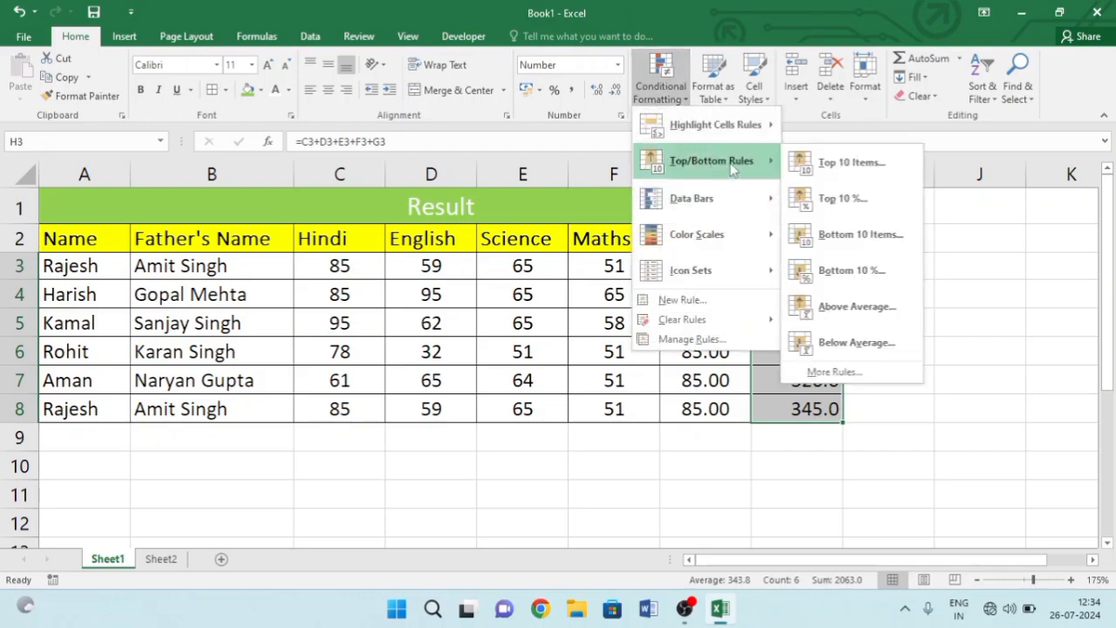
{"action": "left_click", "coordinate": [843, 181]}
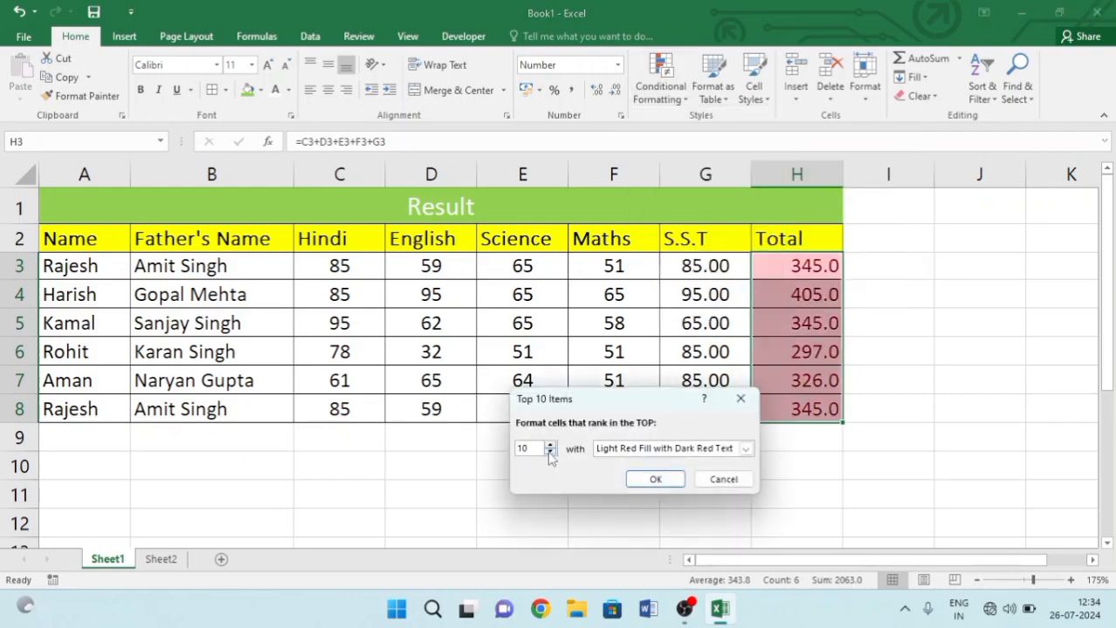
{"action": "left_click", "coordinate": [549, 453]}
{"action": "left_click", "coordinate": [550, 453]}
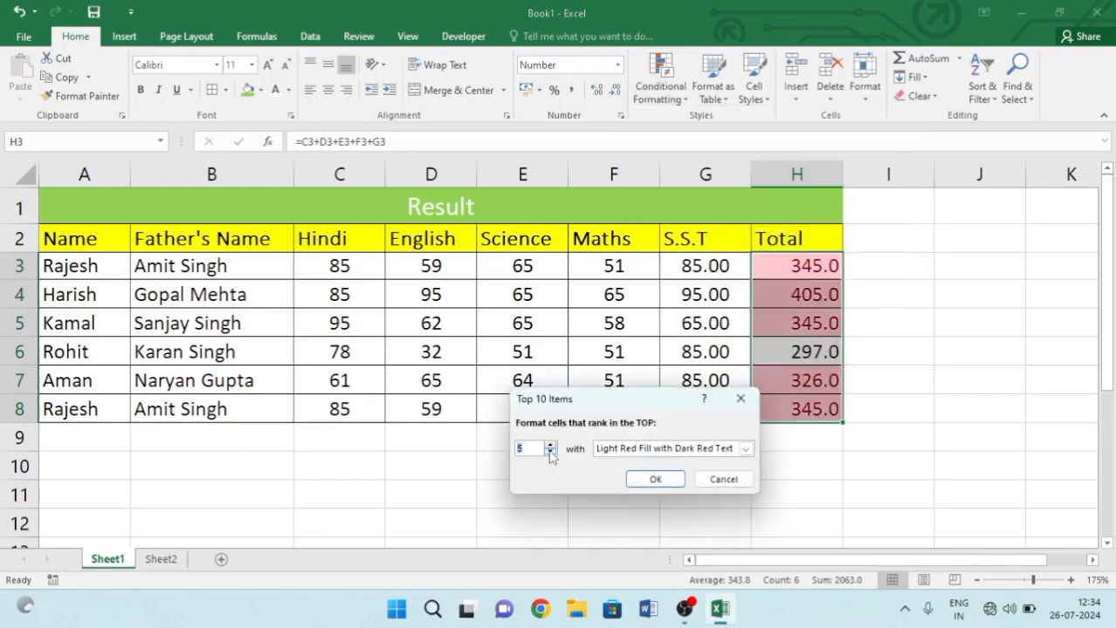
{"action": "left_click", "coordinate": [550, 453]}
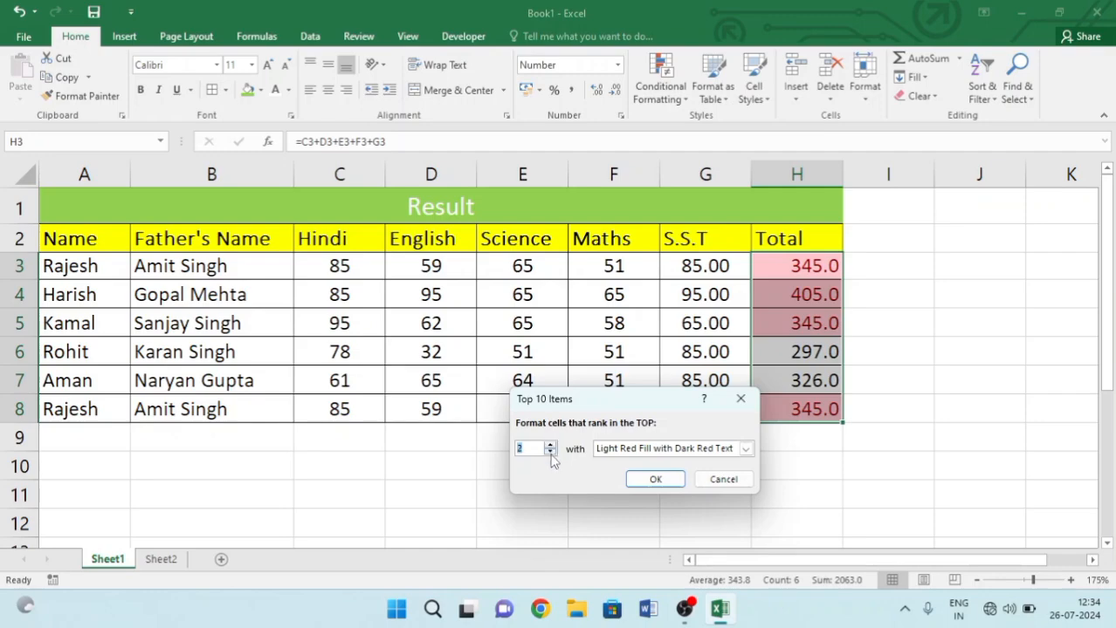
{"action": "left_click", "coordinate": [549, 453]}
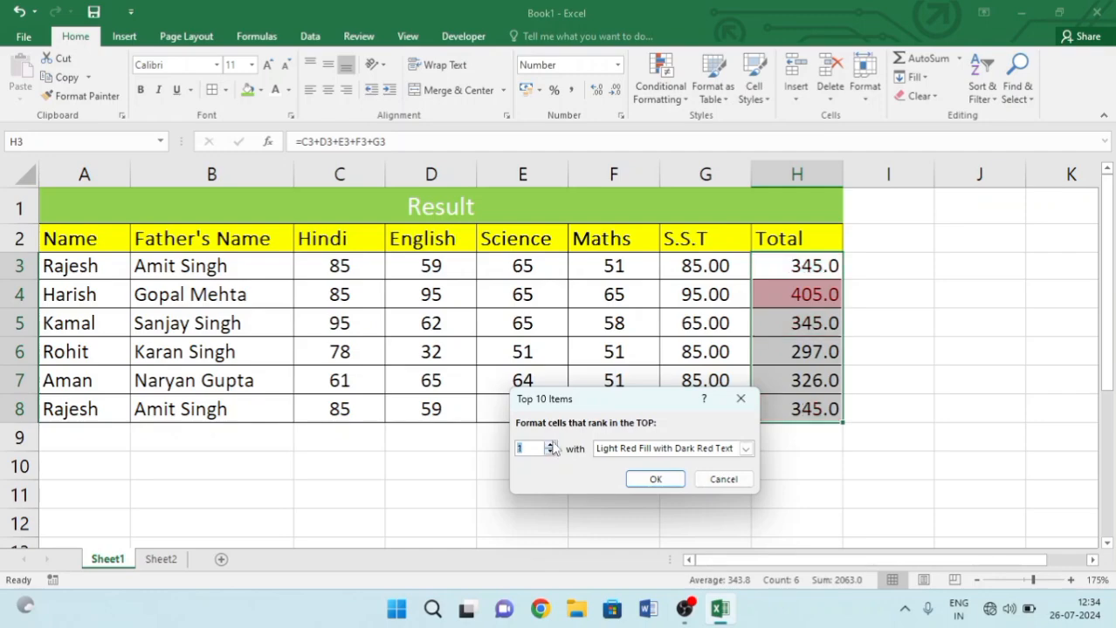
{"action": "left_click", "coordinate": [550, 444]}
{"action": "left_click", "coordinate": [665, 479]}
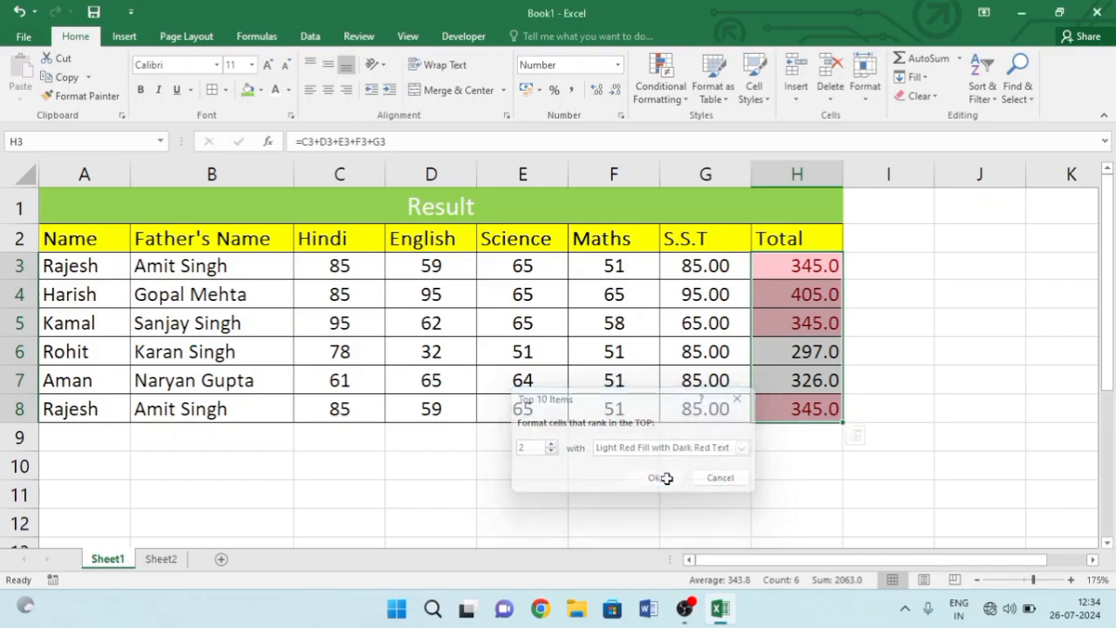
{"action": "left_click", "coordinate": [769, 463]}
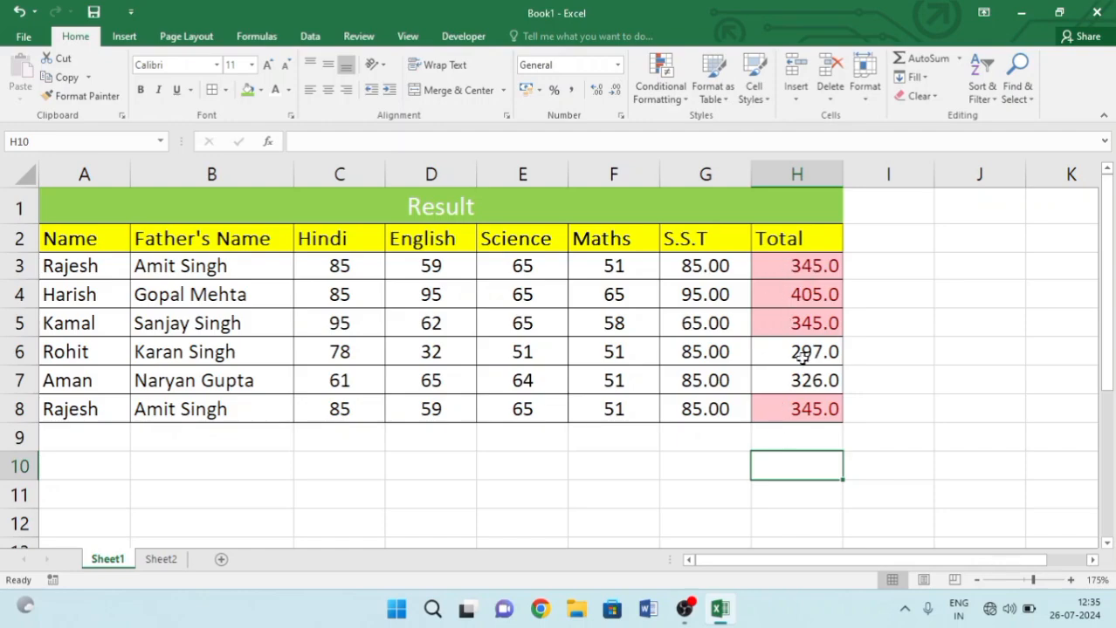
- Change the Maths mark in F5 to 52
{"action": "left_click", "coordinate": [604, 329]}
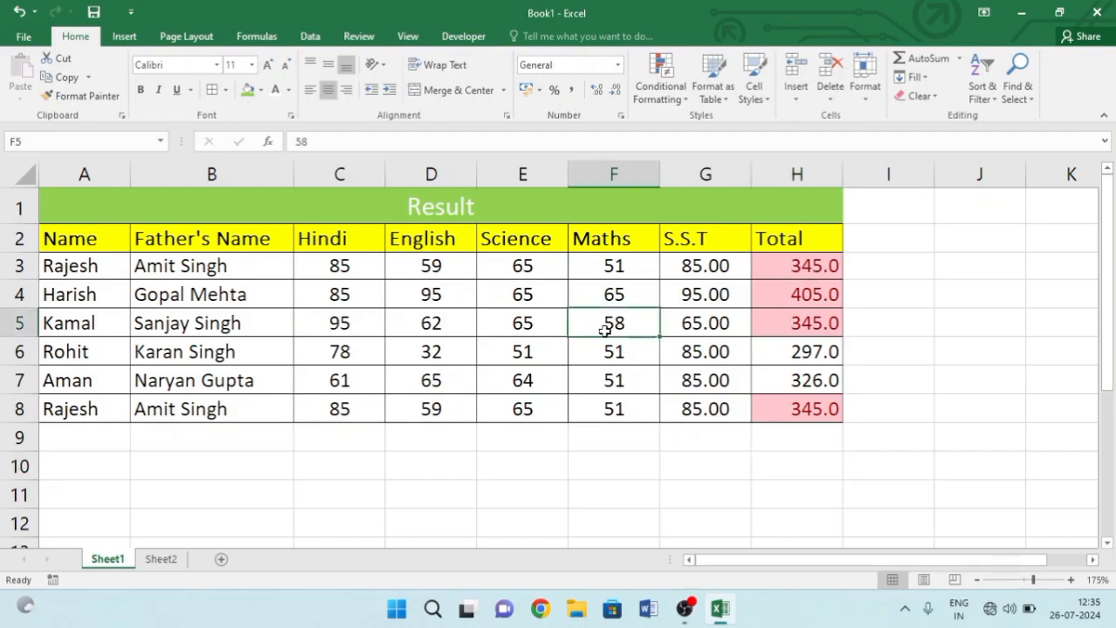
{"action": "type", "text": "52"}
{"action": "left_click", "coordinate": [686, 426]}
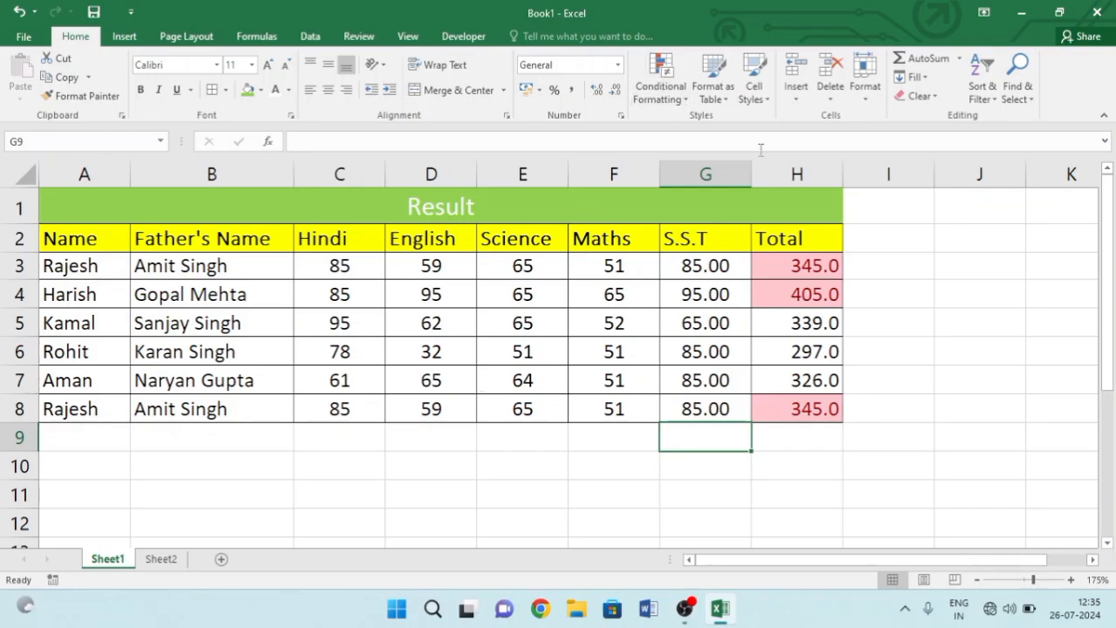
- Try to clear the conditional formatting rules from the selected cell G9
{"action": "left_click", "coordinate": [660, 86]}
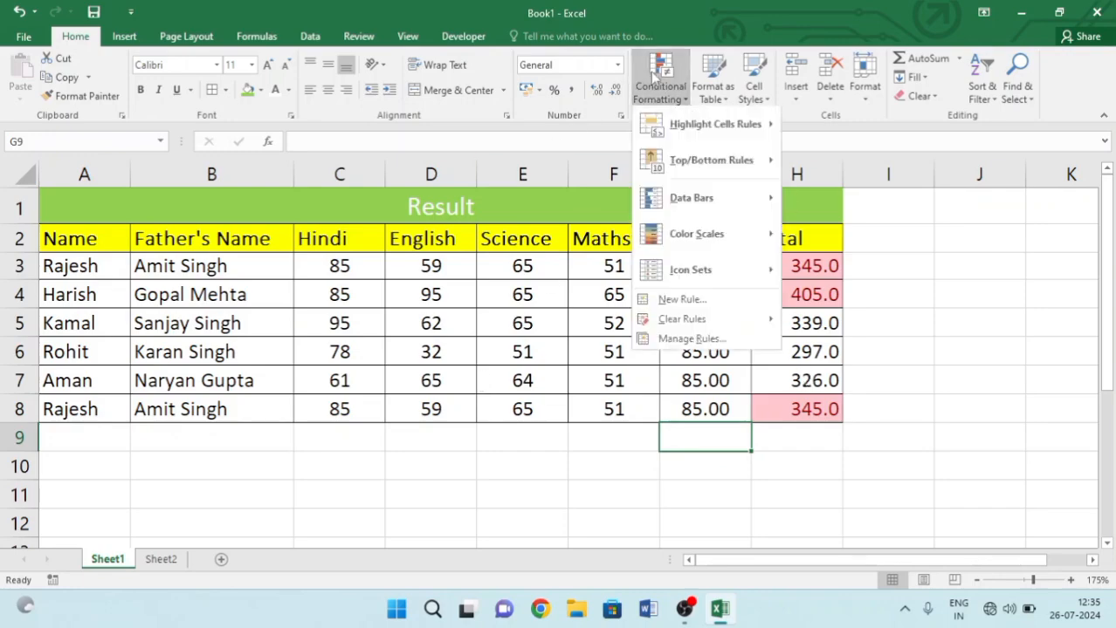
{"action": "mouse_move", "coordinate": [711, 320]}
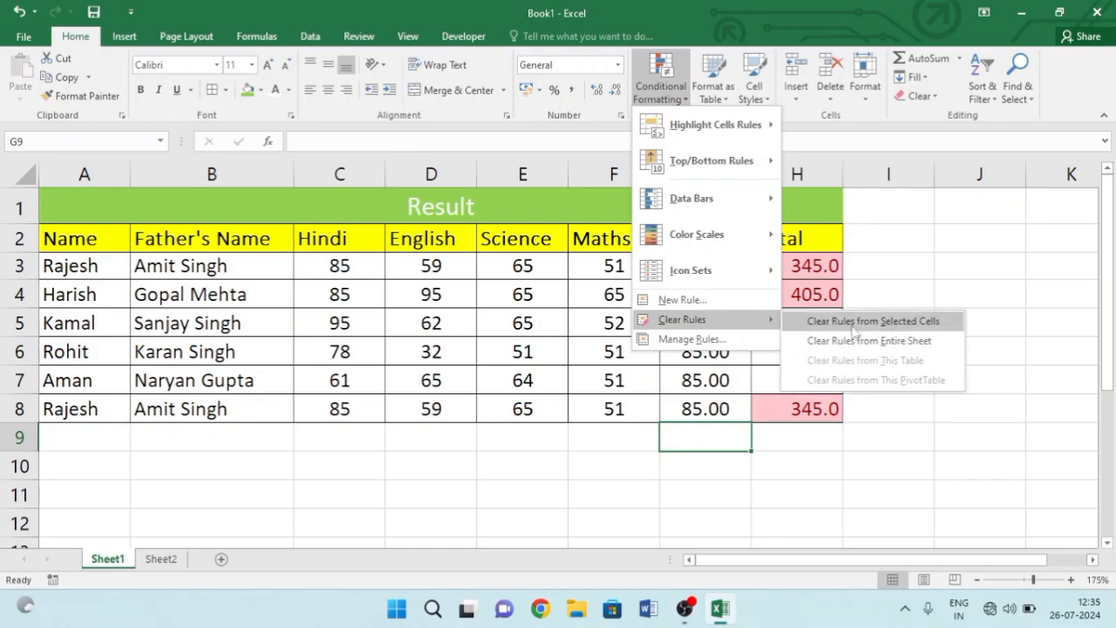
{"action": "left_click", "coordinate": [851, 325]}
{"action": "left_click", "coordinate": [649, 65]}
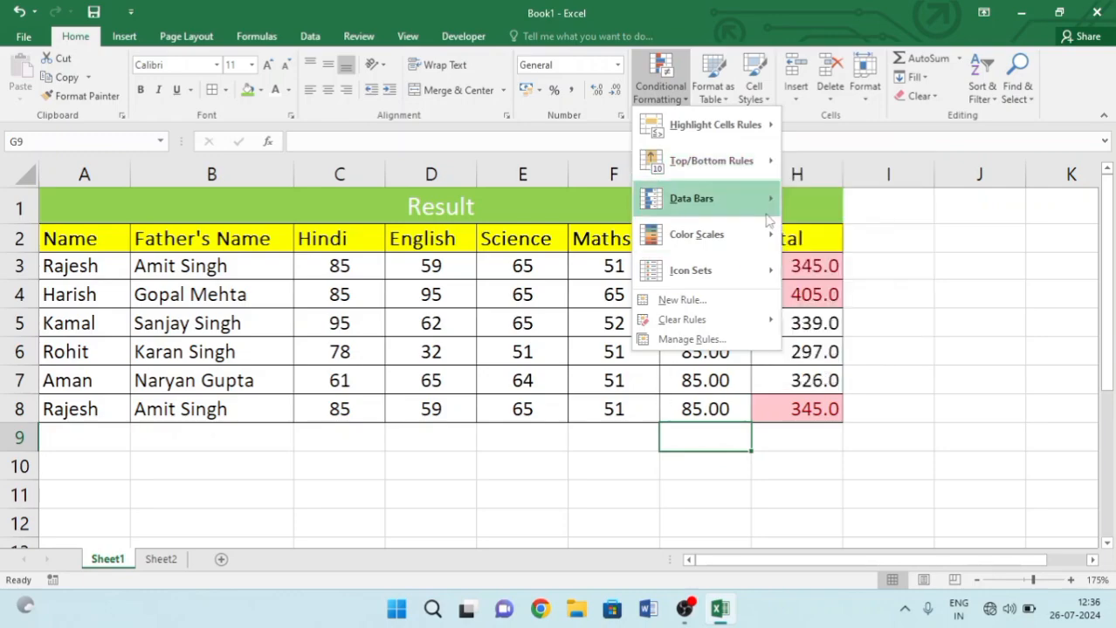
{"action": "mouse_move", "coordinate": [747, 199]}
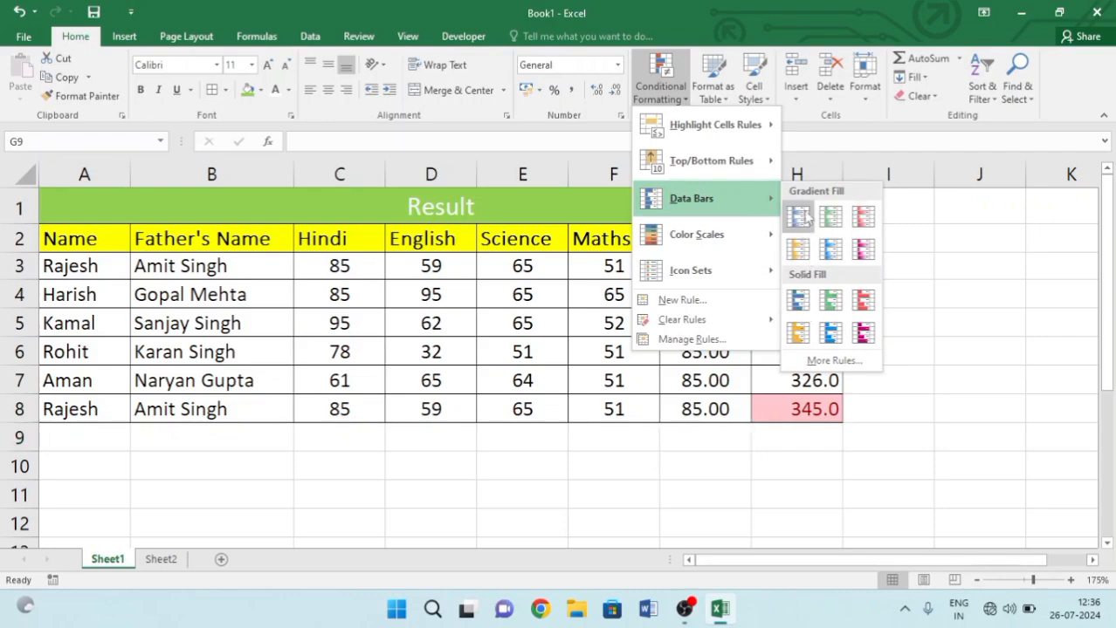
{"action": "mouse_move", "coordinate": [699, 234]}
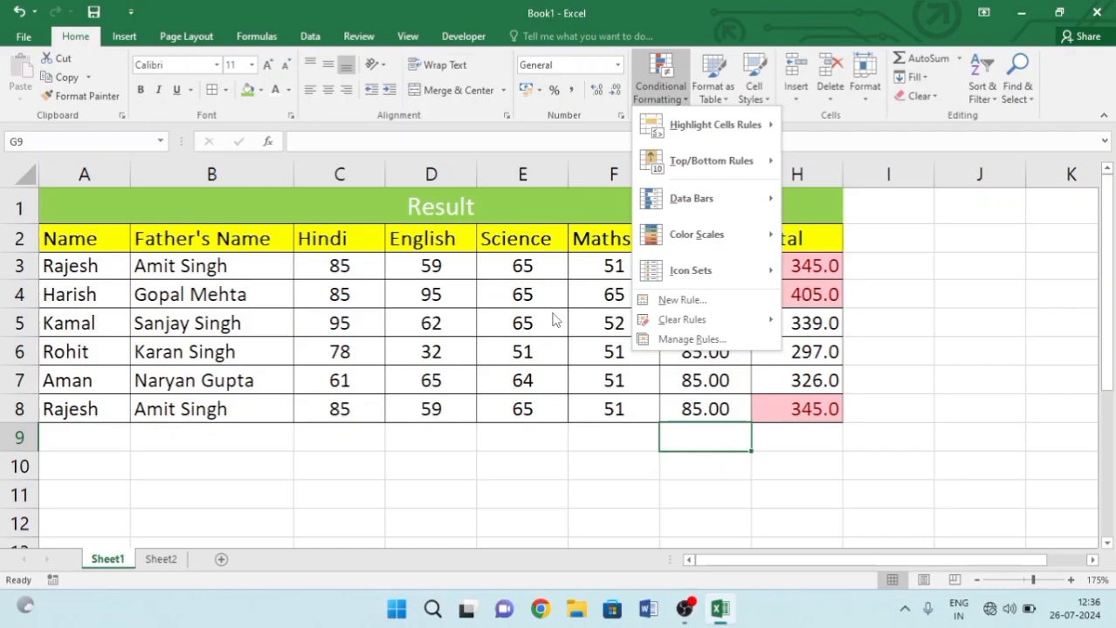
{"action": "left_click", "coordinate": [553, 316]}
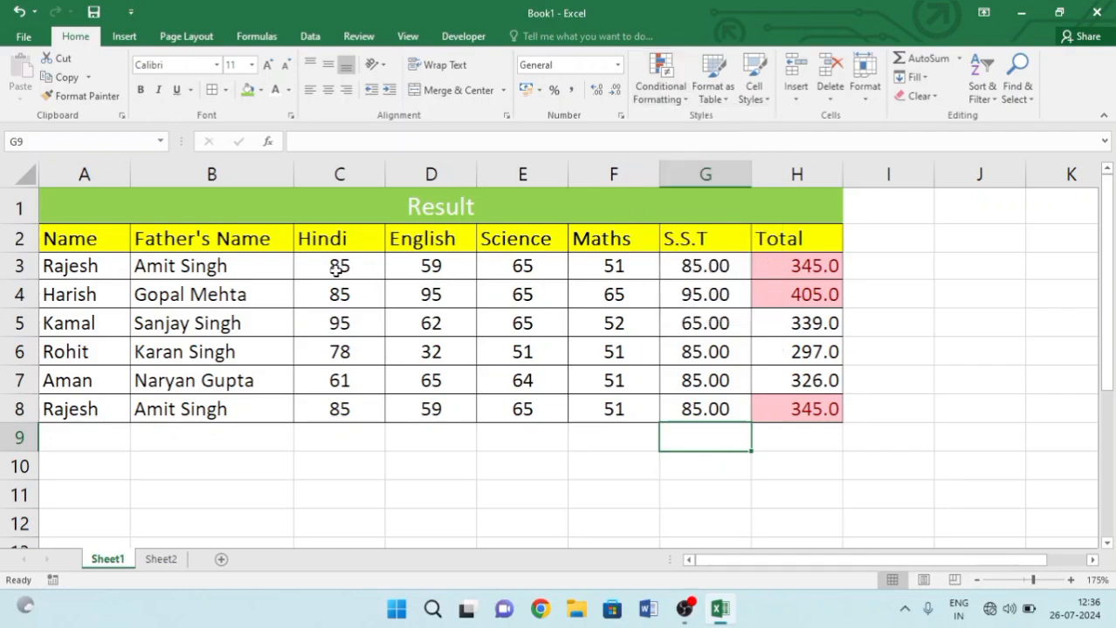
- Preview data bars and color scales on the marks in C3:G8, and apply the directional icon set with three colored arrows
{"action": "left_click_drag", "start_coordinate": [338, 269], "coordinate": [691, 405]}
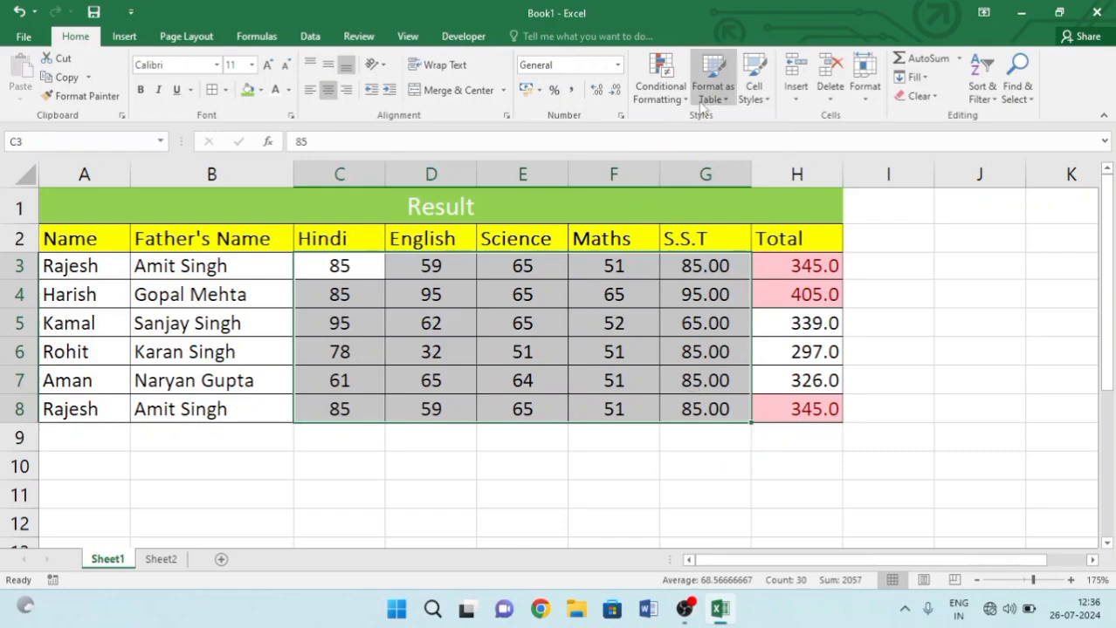
{"action": "left_click", "coordinate": [661, 87]}
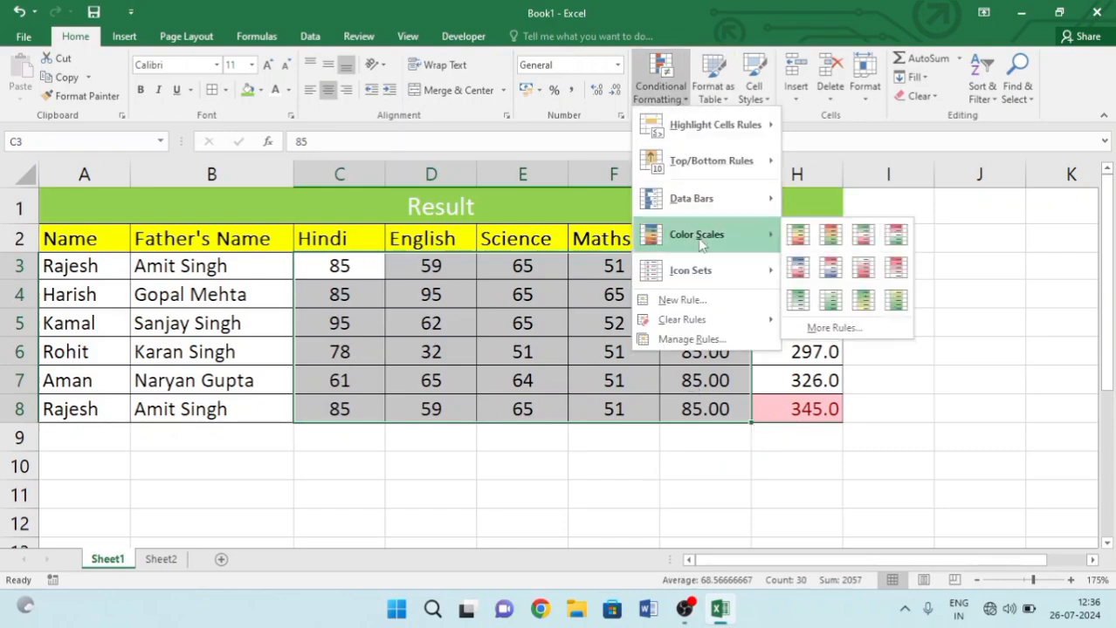
{"action": "mouse_move", "coordinate": [712, 206]}
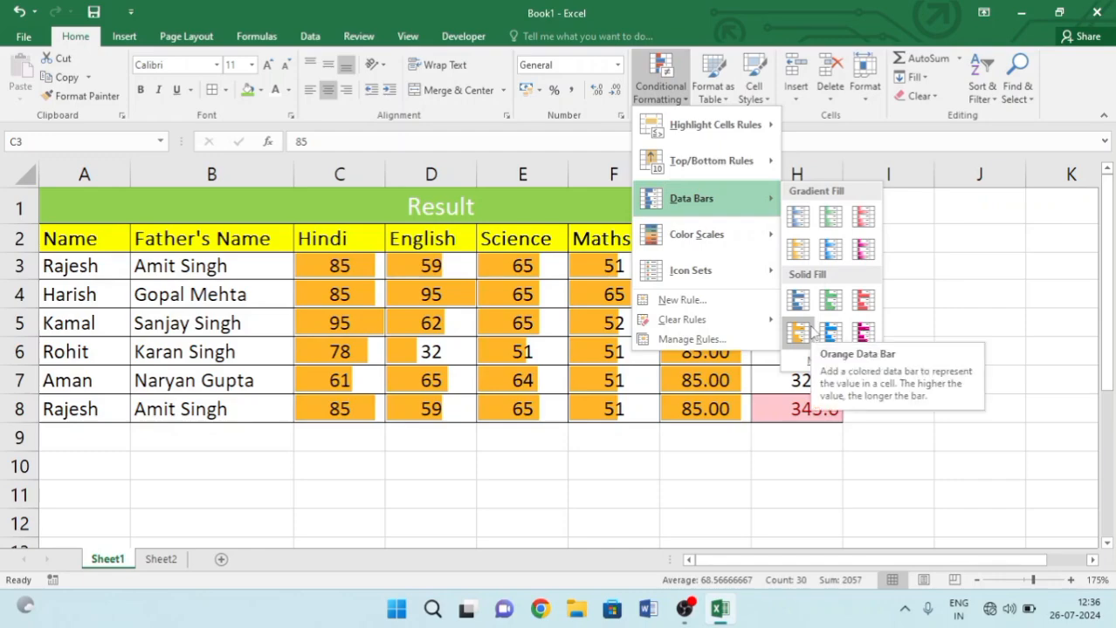
{"action": "mouse_move", "coordinate": [679, 240]}
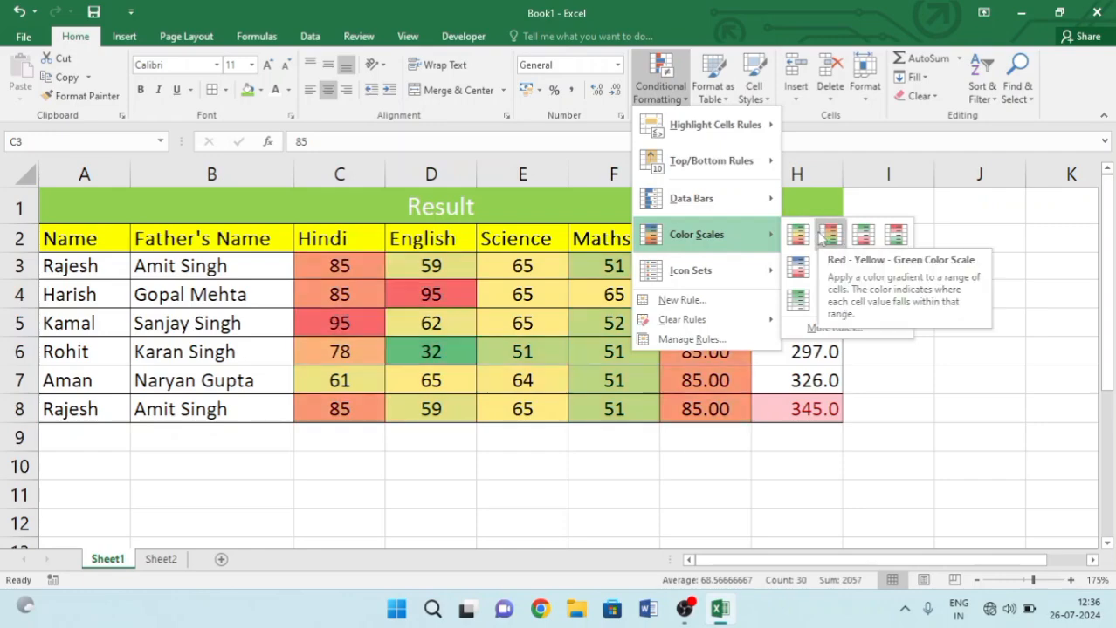
{"action": "mouse_move", "coordinate": [698, 270]}
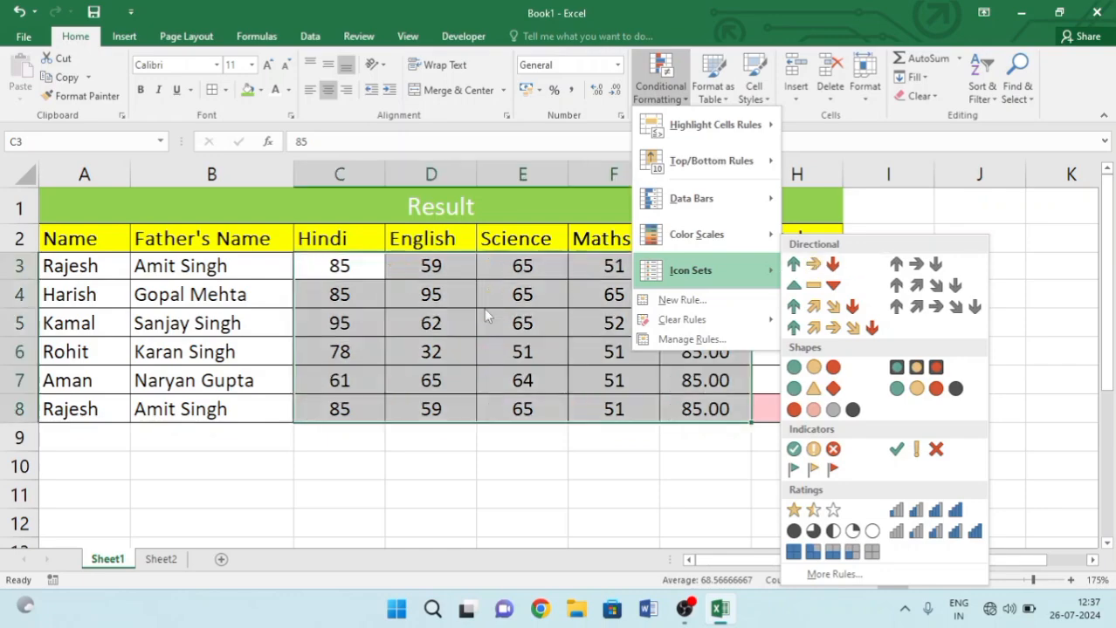
{"action": "left_click", "coordinate": [813, 265]}
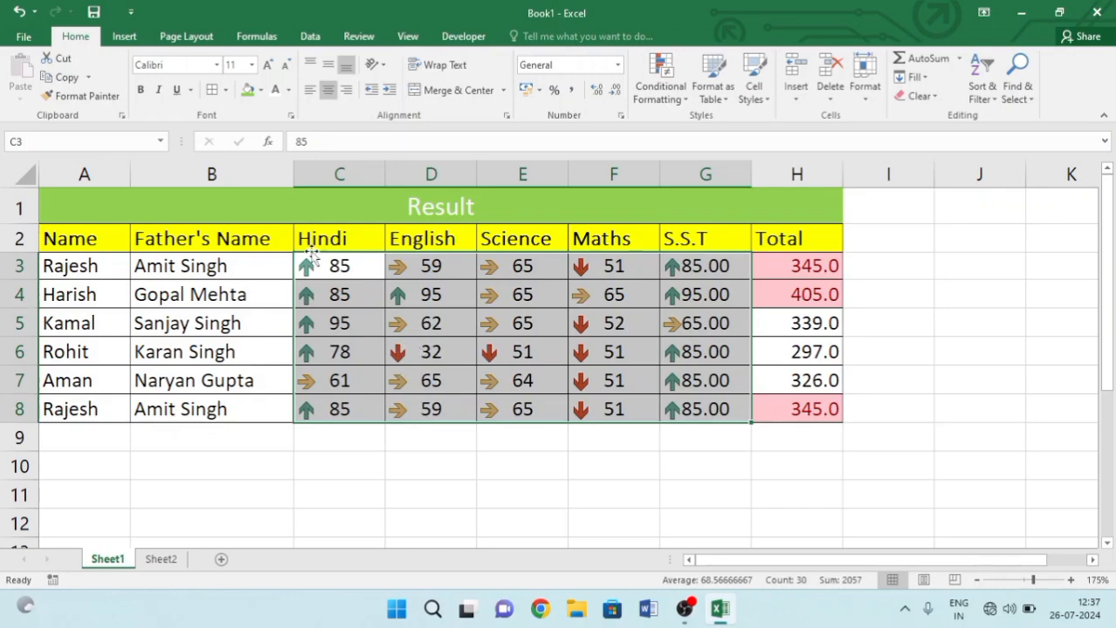
- Clear the conditional formatting rules from the entire sheet and deselect the marks and totals
{"action": "left_click_drag", "start_coordinate": [309, 253], "coordinate": [785, 412]}
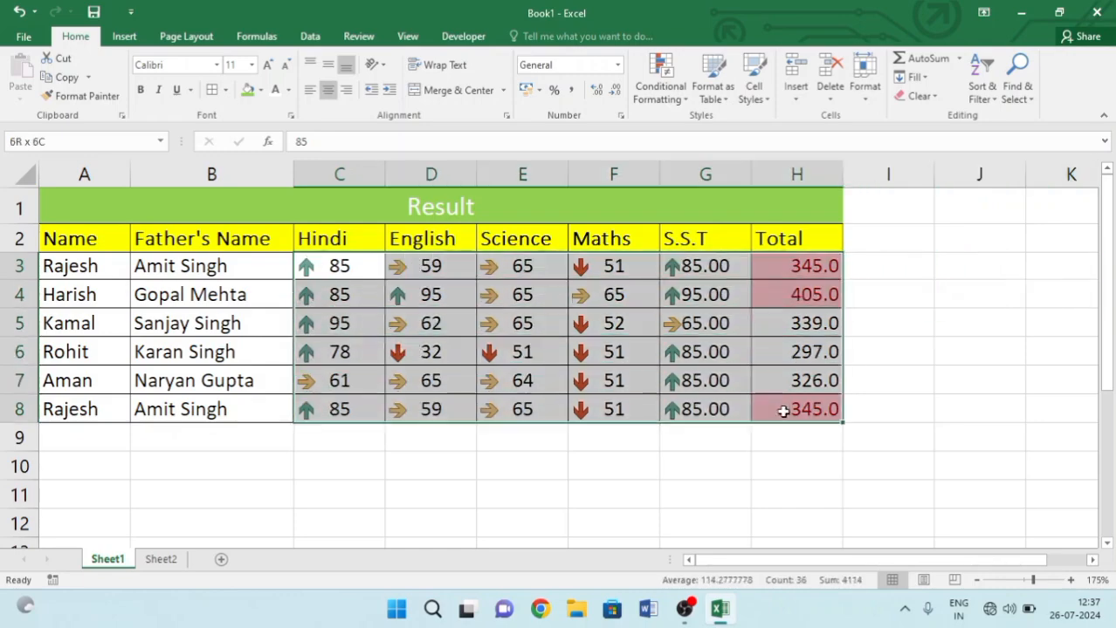
{"action": "left_click", "coordinate": [657, 94]}
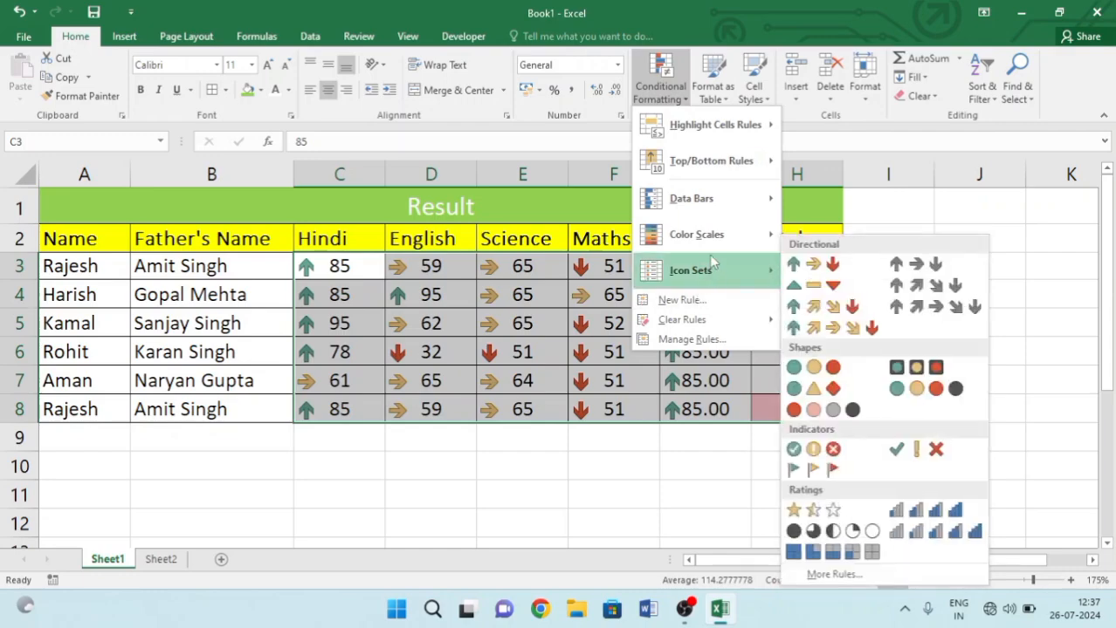
{"action": "mouse_move", "coordinate": [694, 318]}
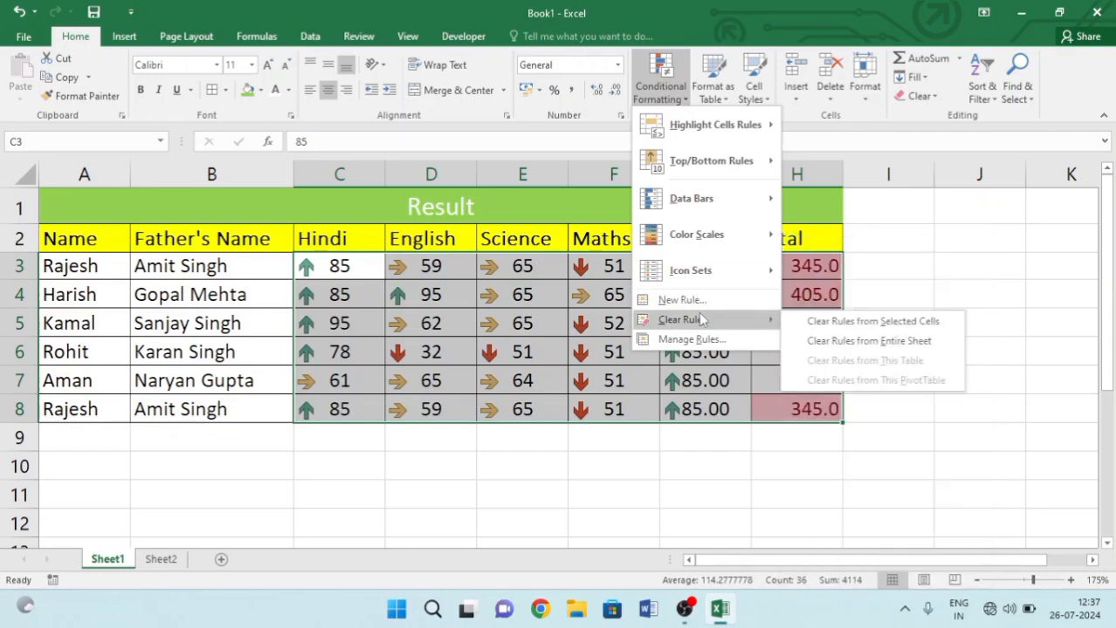
{"action": "left_click", "coordinate": [910, 340]}
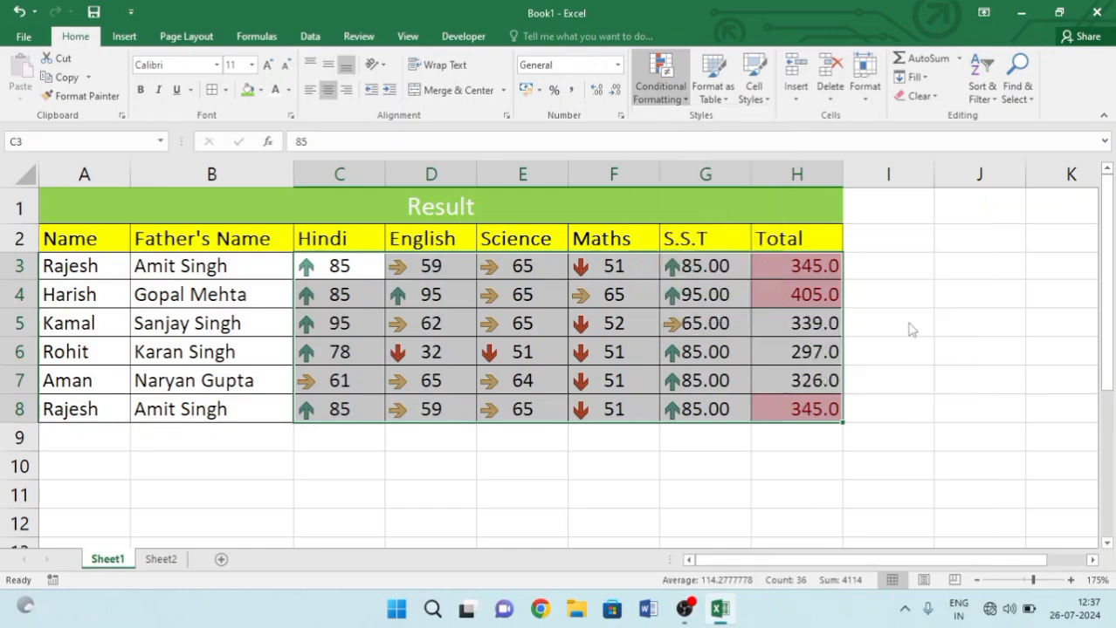
{"action": "left_click", "coordinate": [909, 323]}
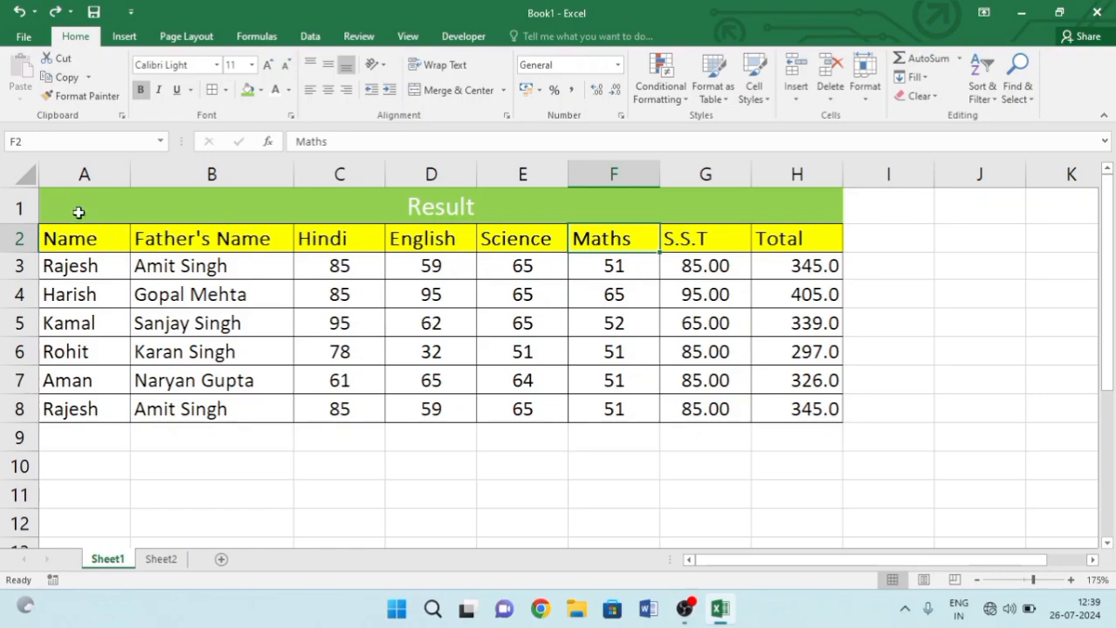
{"action": "left_click_drag", "start_coordinate": [76, 211], "coordinate": [529, 410]}
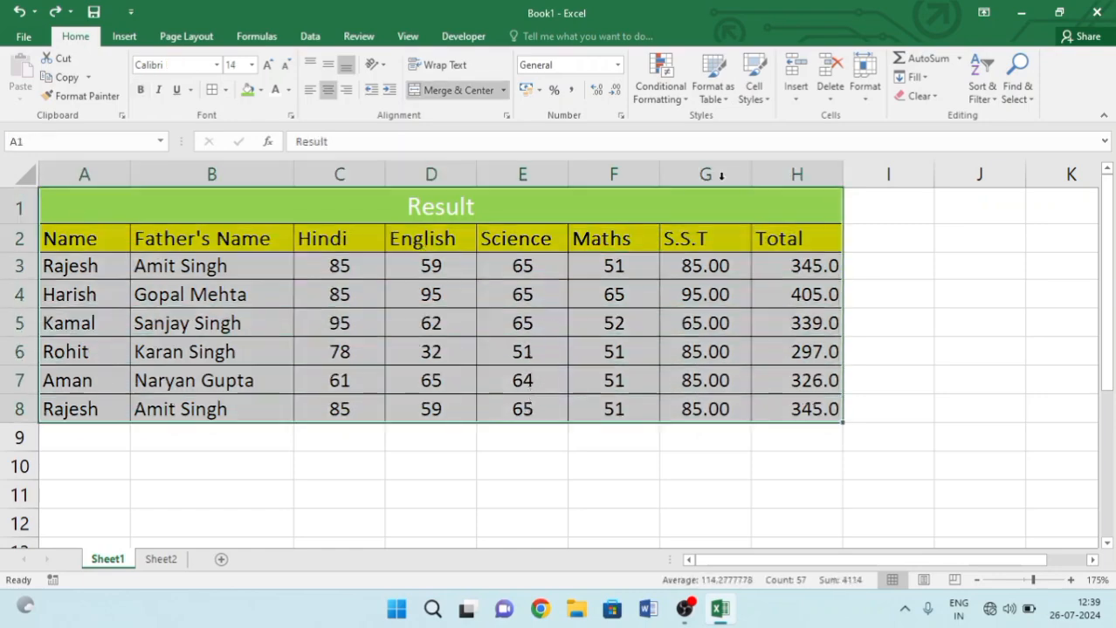
{"action": "left_click", "coordinate": [711, 98]}
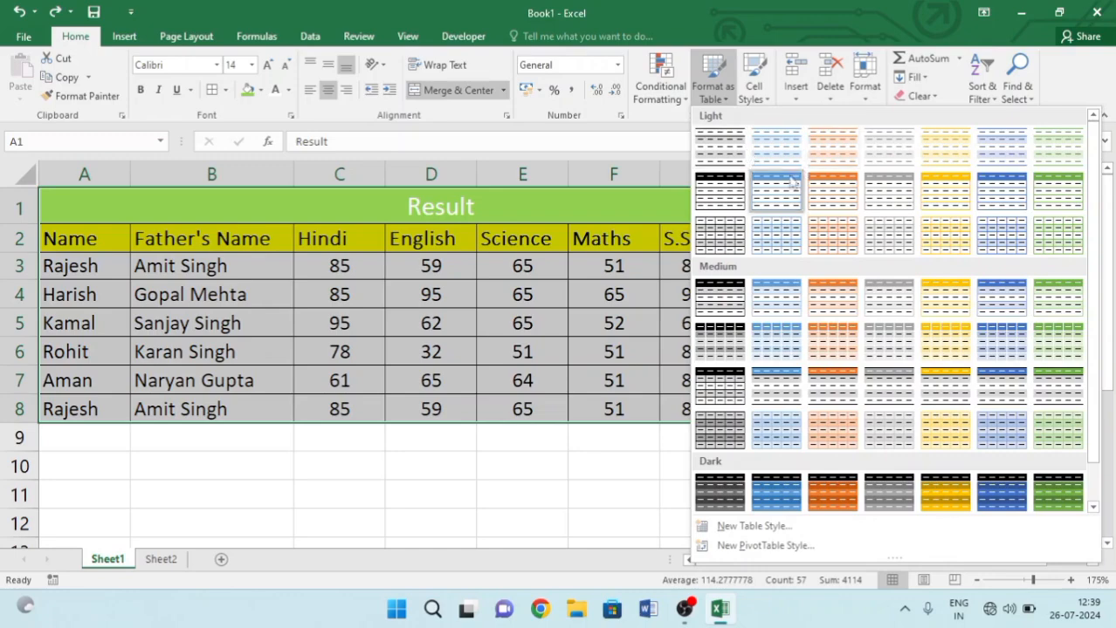
{"action": "left_click", "coordinate": [452, 172]}
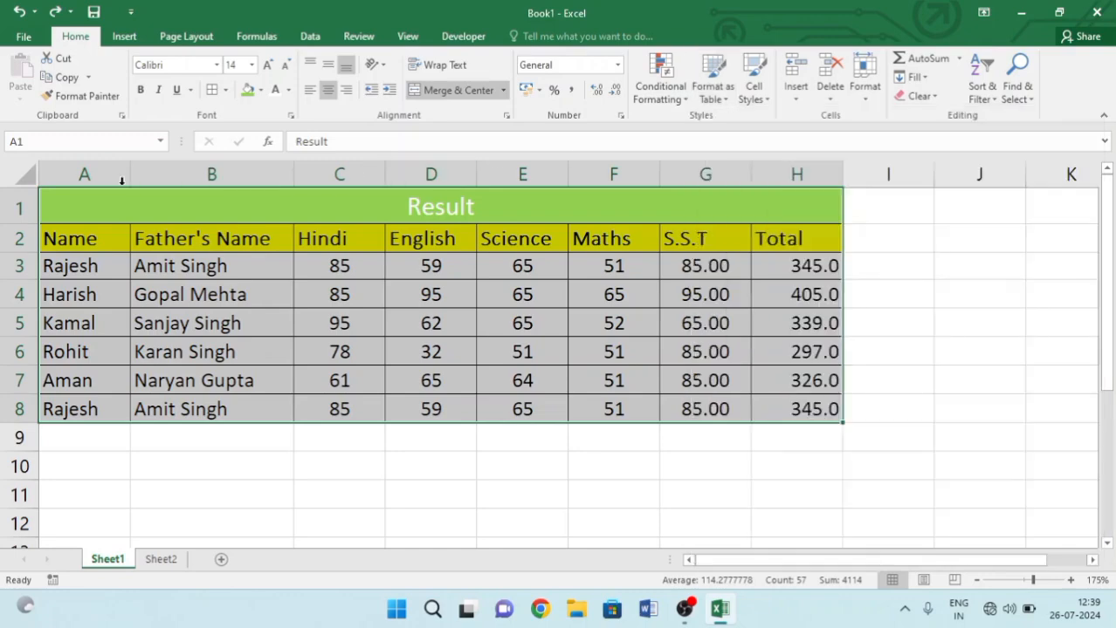
- Delete the entire row containing the merged Result title
{"action": "left_click", "coordinate": [95, 199]}
{"action": "right_click", "coordinate": [96, 200]}
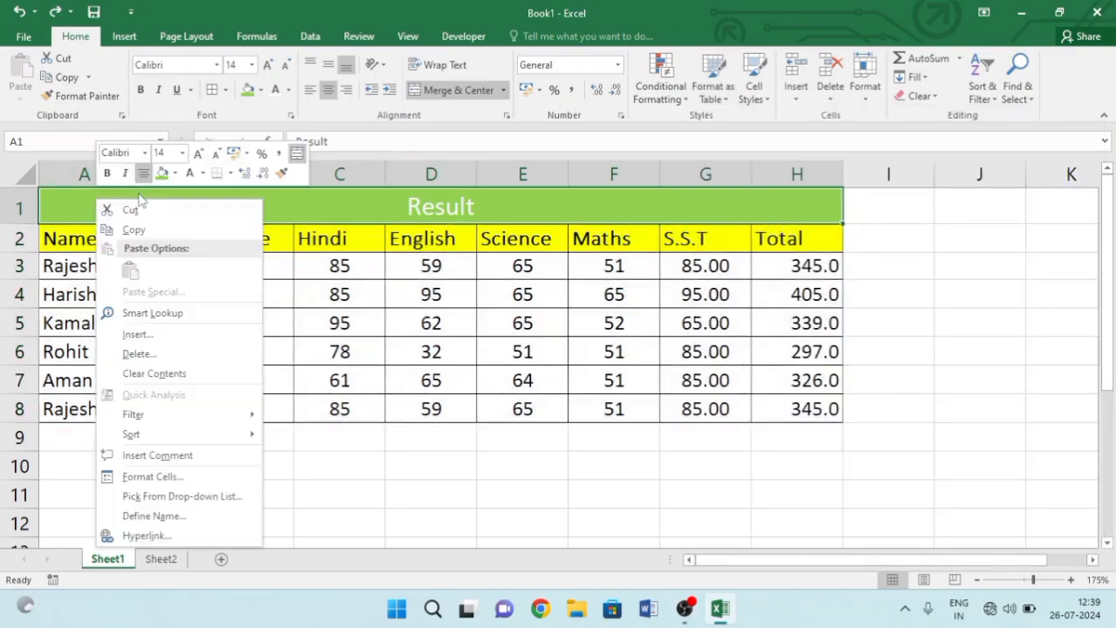
{"action": "left_click", "coordinate": [148, 353]}
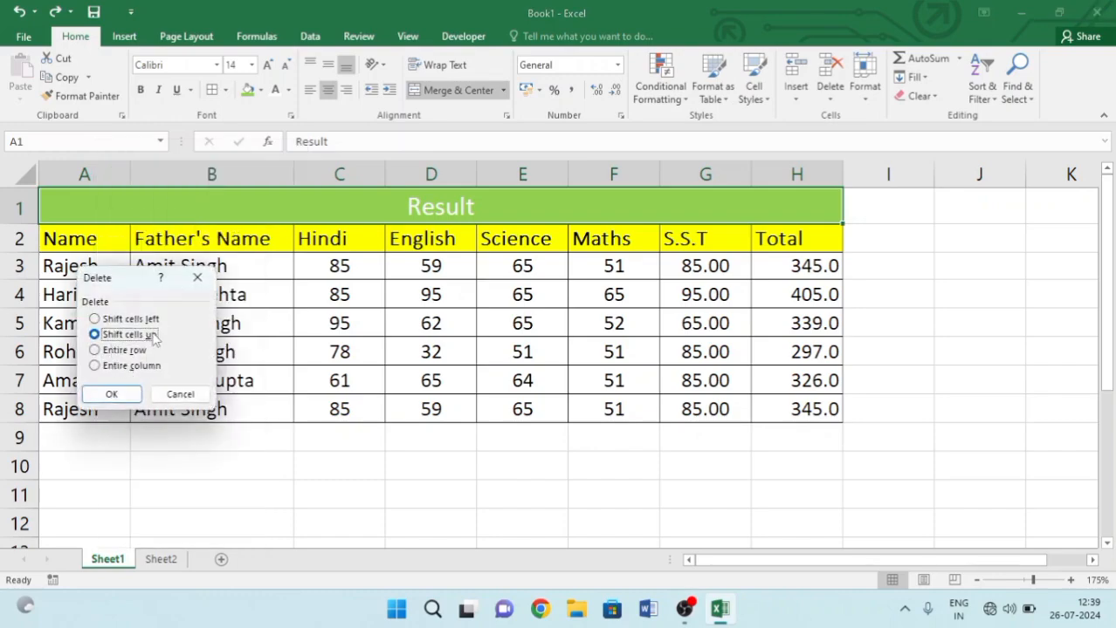
{"action": "left_click", "coordinate": [94, 350]}
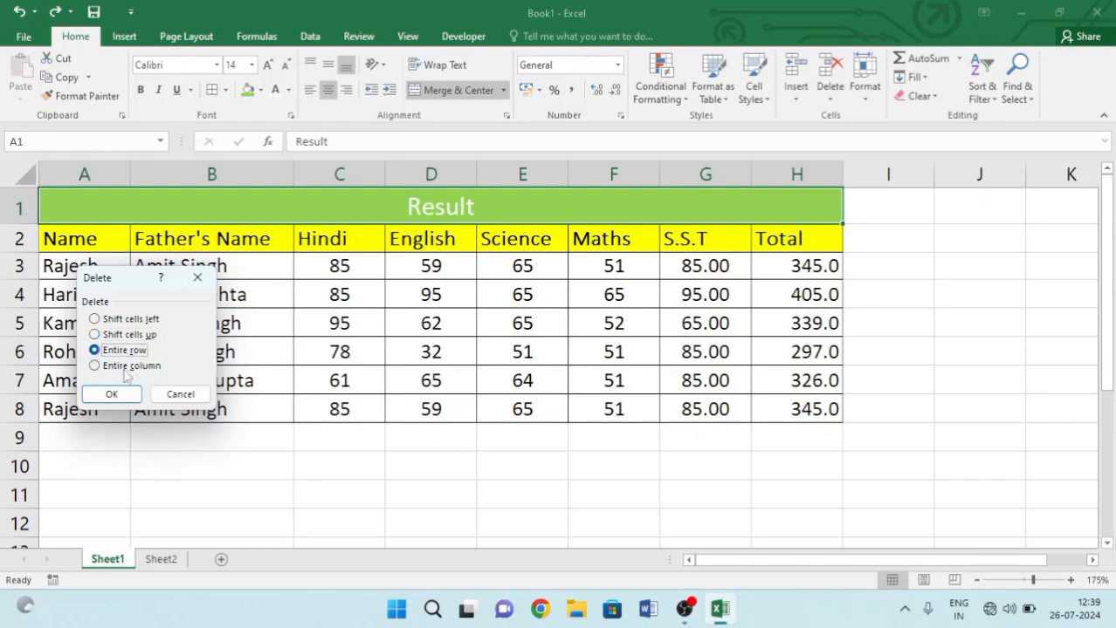
{"action": "left_click", "coordinate": [111, 393]}
- Format A1:H7 as a table with a light blue table style, with the "My table has headers" option turned off
{"action": "left_click_drag", "start_coordinate": [428, 202], "coordinate": [384, 197]}
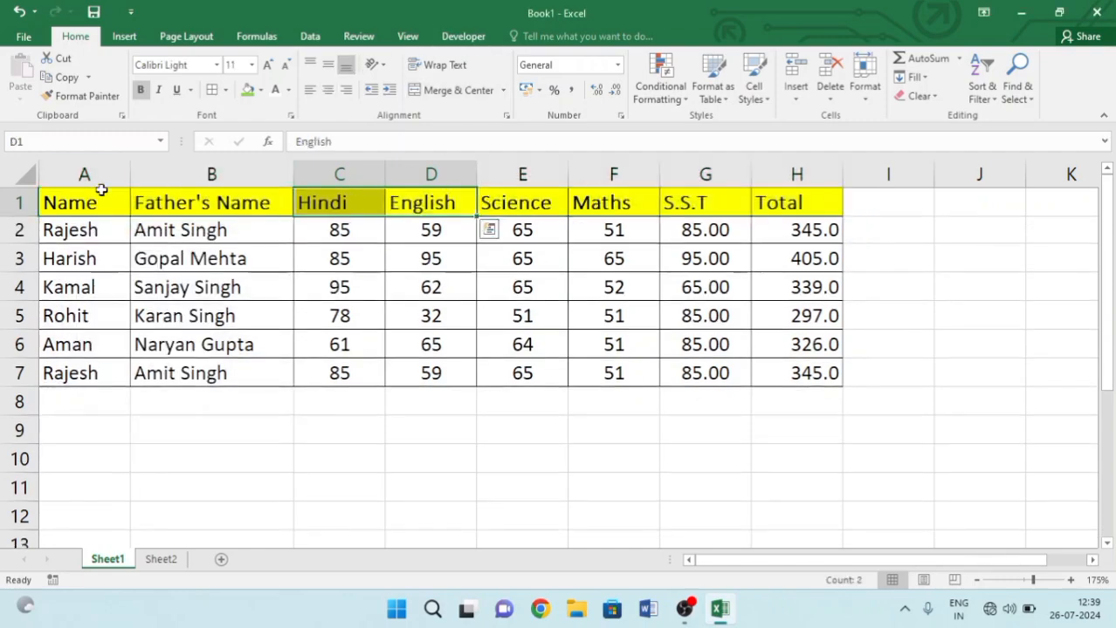
{"action": "left_click_drag", "start_coordinate": [88, 199], "coordinate": [792, 367]}
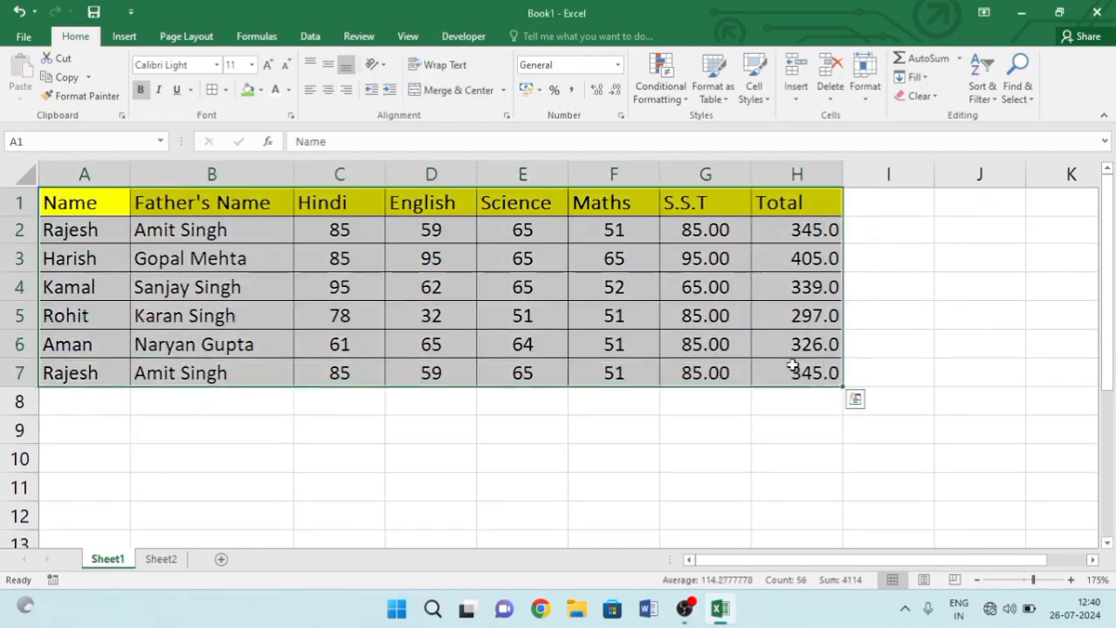
{"action": "left_click", "coordinate": [713, 83]}
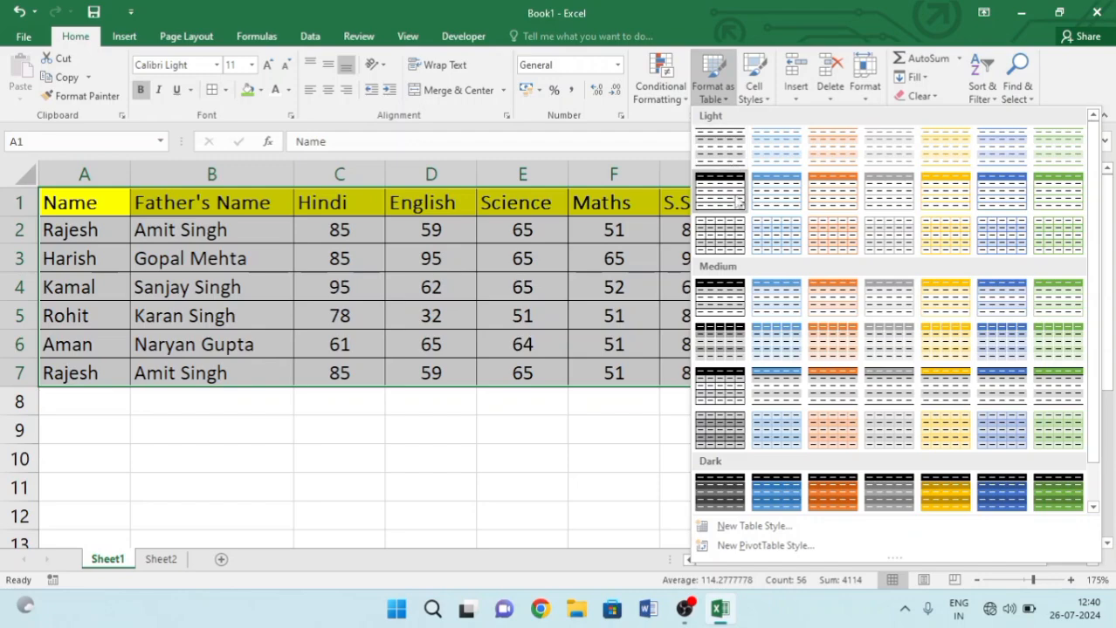
{"action": "left_click", "coordinate": [760, 184]}
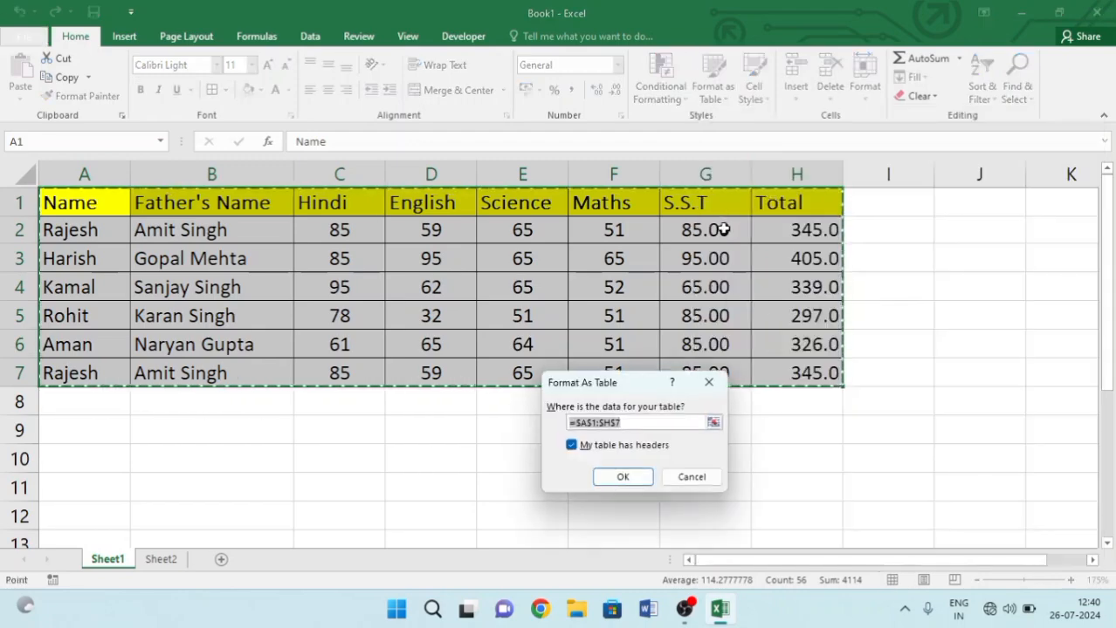
{"action": "left_click", "coordinate": [571, 445]}
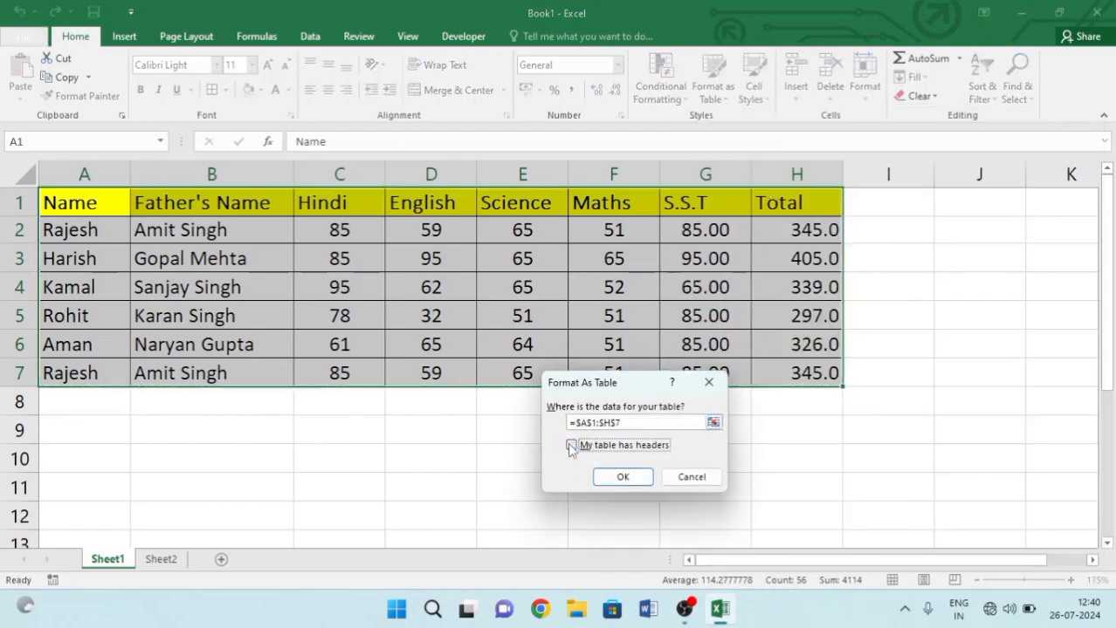
{"action": "left_click", "coordinate": [623, 479]}
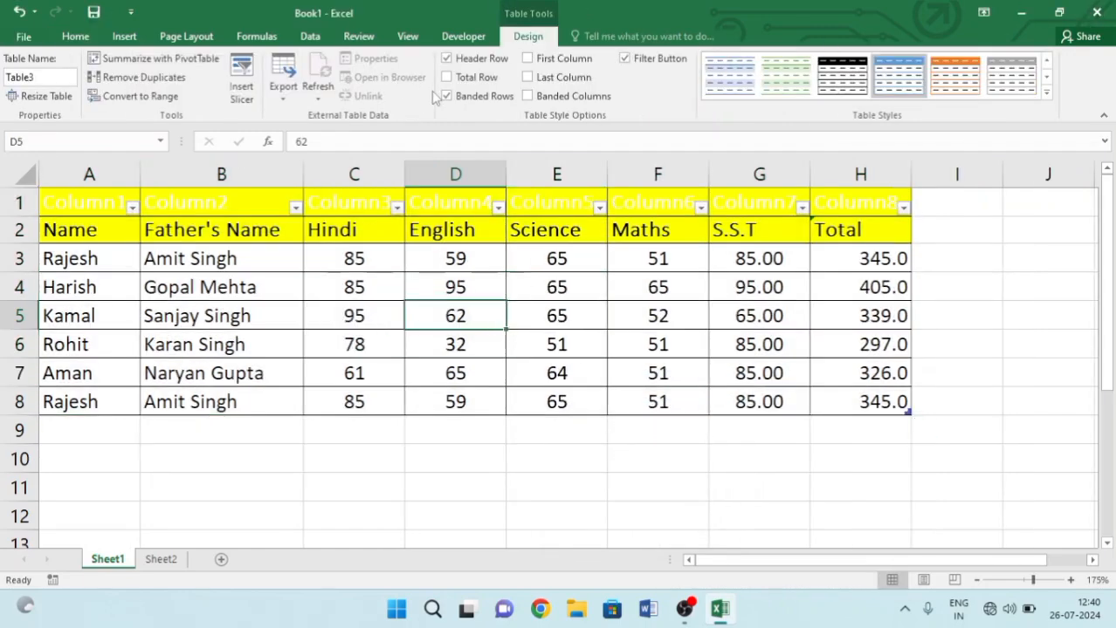
- Turn off the table's header row and apply the light green table style with banded rows
{"action": "left_click", "coordinate": [447, 58]}
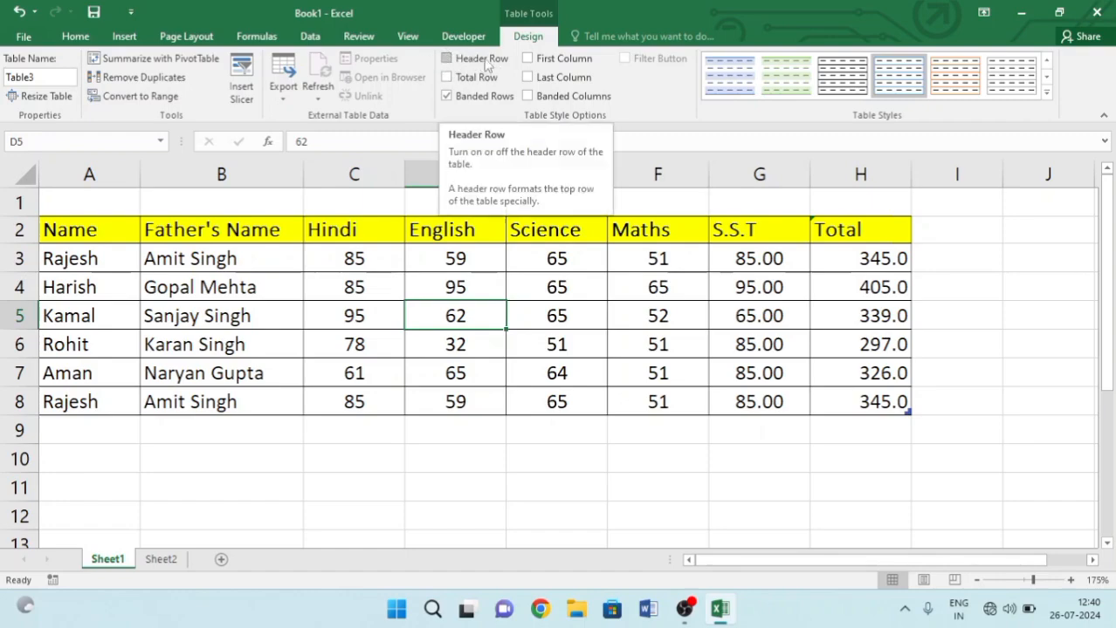
{"action": "left_click", "coordinate": [446, 96]}
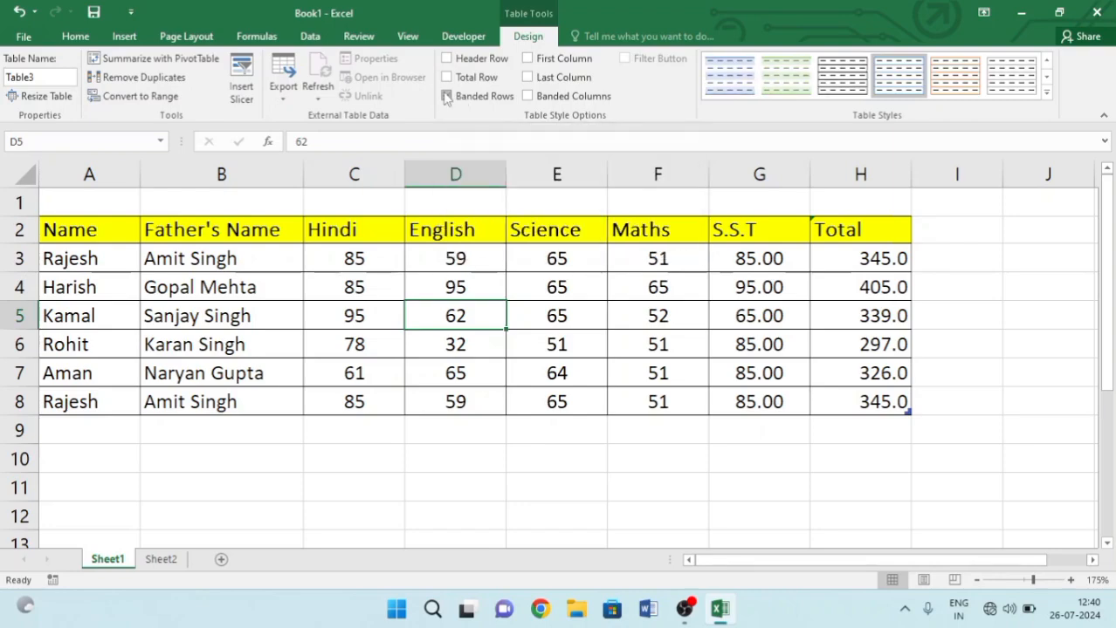
{"action": "left_click", "coordinate": [447, 59]}
{"action": "left_click", "coordinate": [448, 59]}
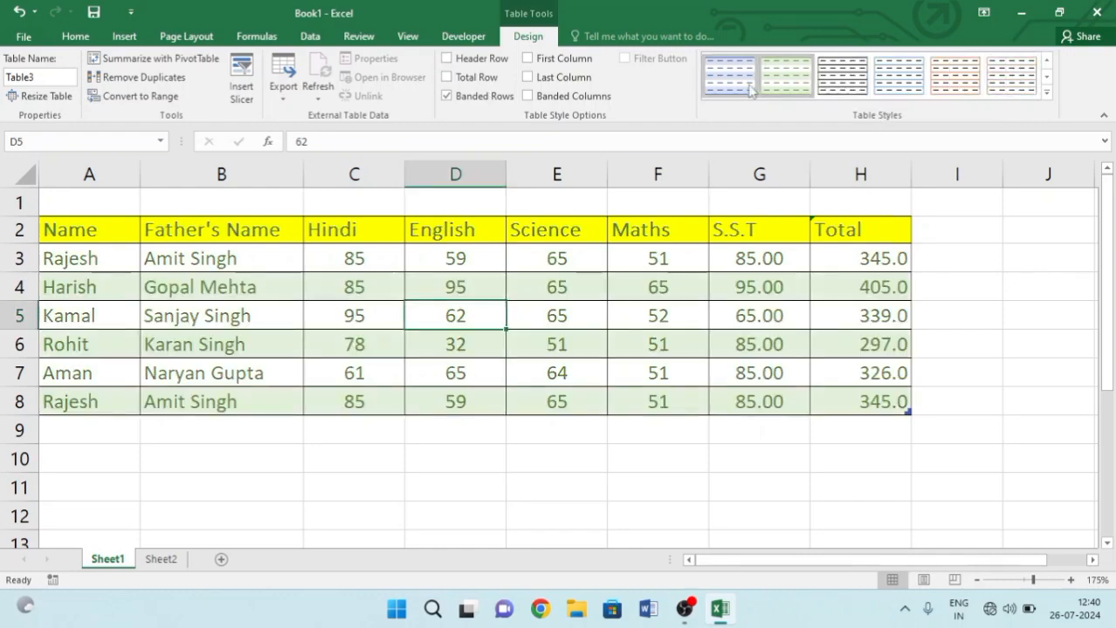
{"action": "left_click", "coordinate": [785, 76]}
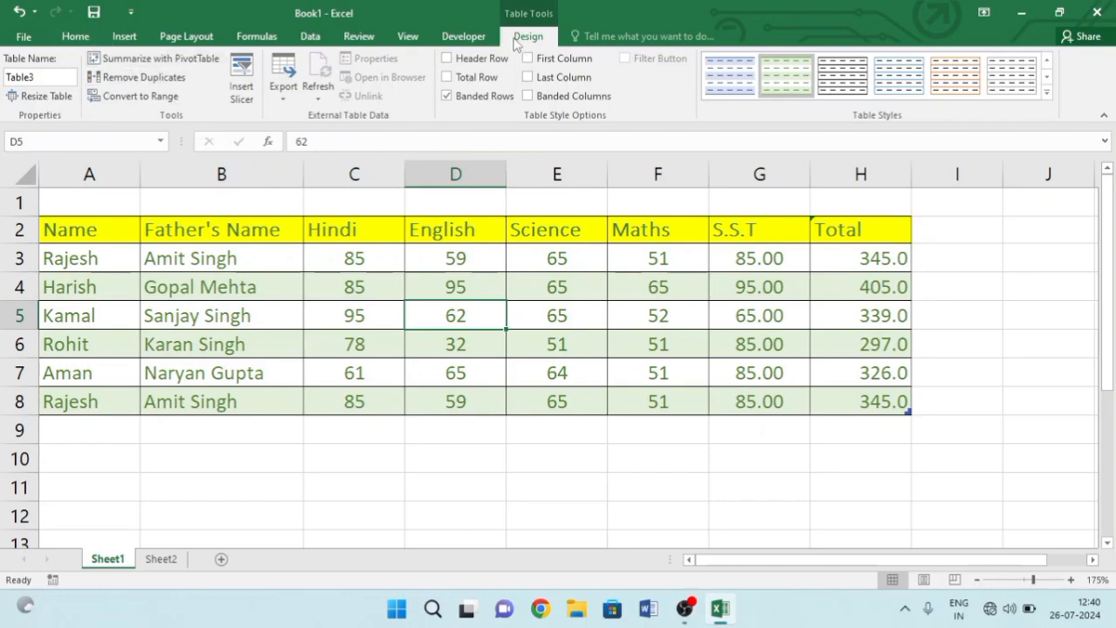
- Remove duplicate rows from the table by comparing all columns from Column A to Column H
{"action": "left_click", "coordinate": [110, 79]}
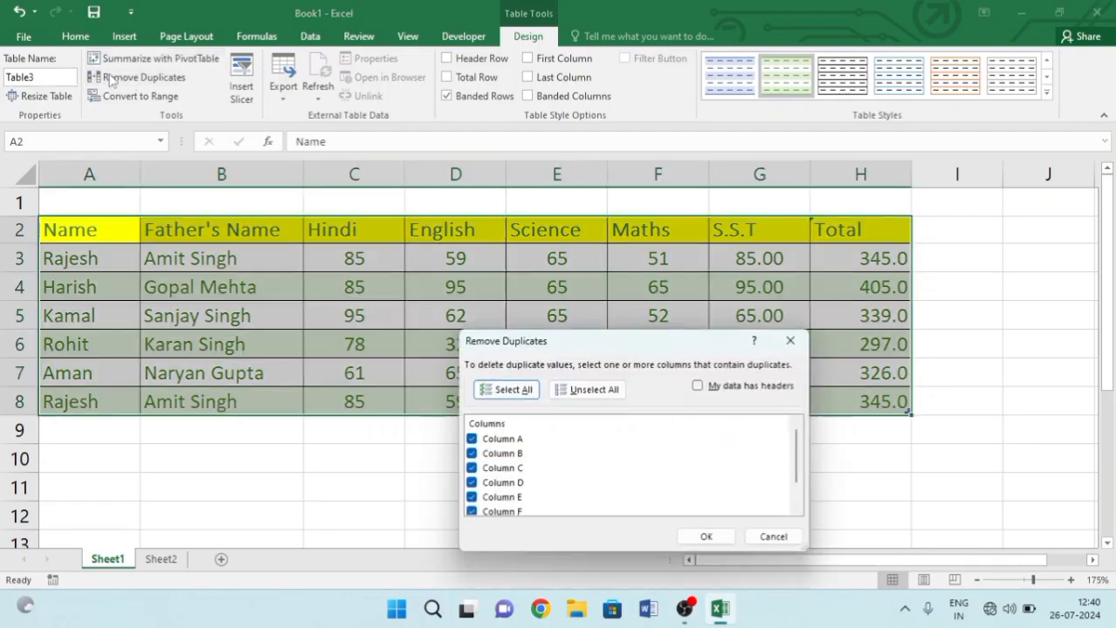
{"action": "scroll", "coordinate": [525, 470], "scroll_direction": "down", "scroll_amount": 2}
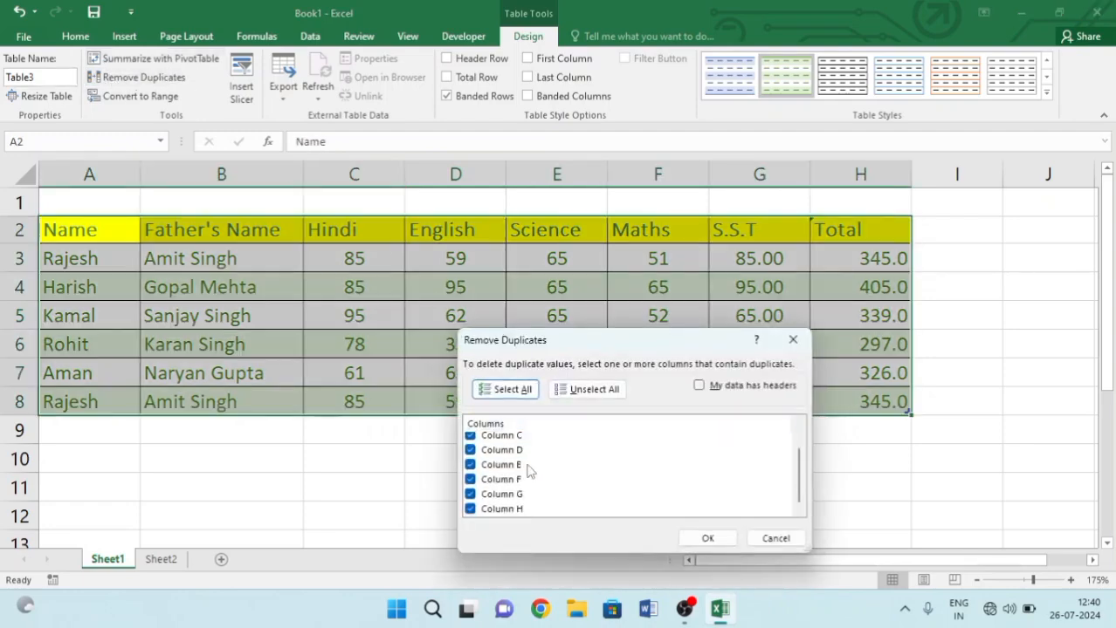
{"action": "scroll", "coordinate": [528, 467], "scroll_direction": "up", "scroll_amount": 2}
{"action": "scroll", "coordinate": [529, 472], "scroll_direction": "down", "scroll_amount": 2}
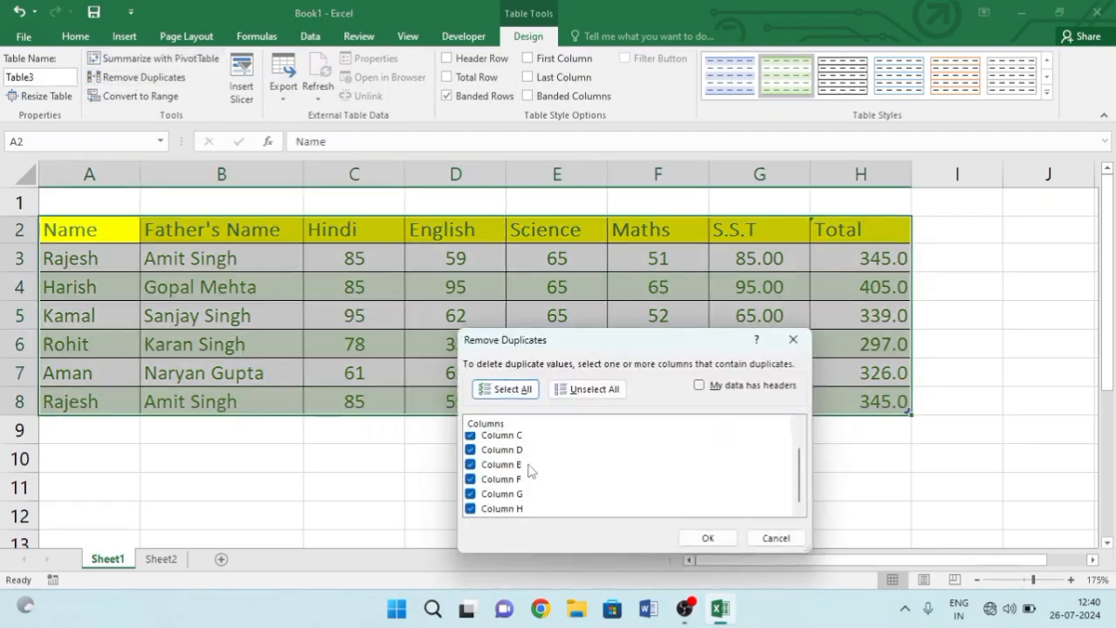
{"action": "left_click", "coordinate": [707, 539]}
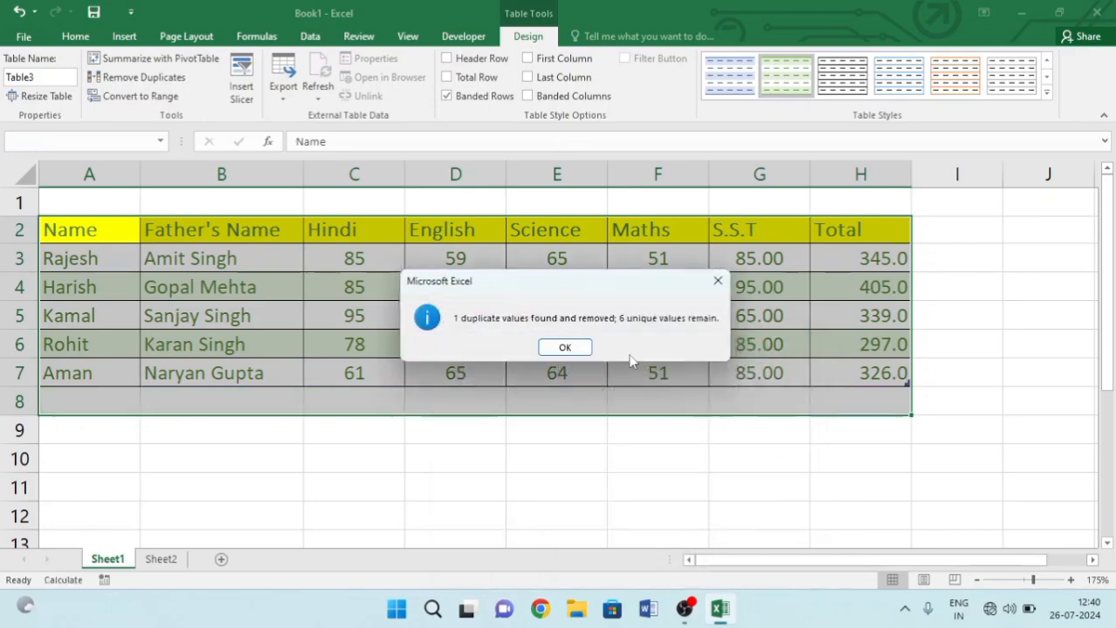
- Turn the table's header row back on and filter Column1 to only the first name in its list
{"action": "left_click", "coordinate": [564, 347]}
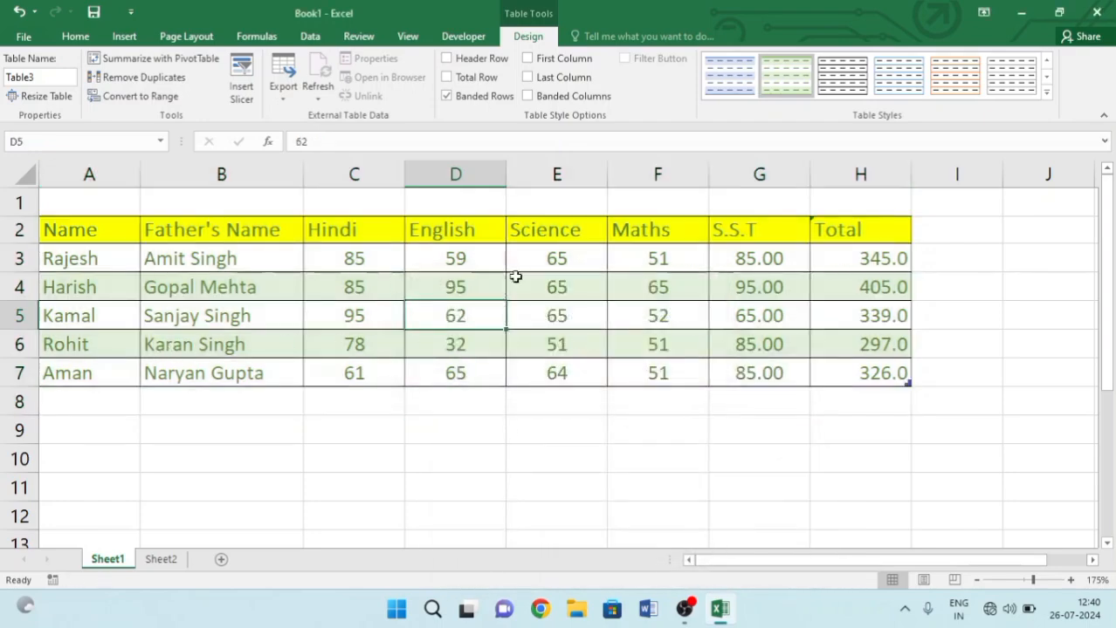
{"action": "left_click", "coordinate": [446, 58]}
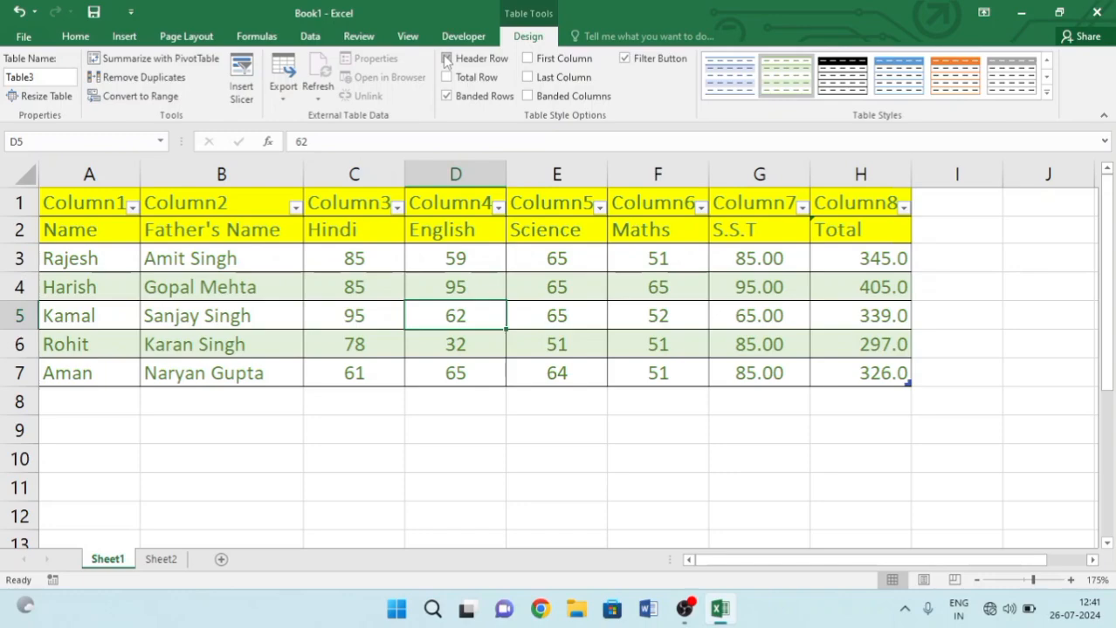
{"action": "left_click", "coordinate": [132, 207]}
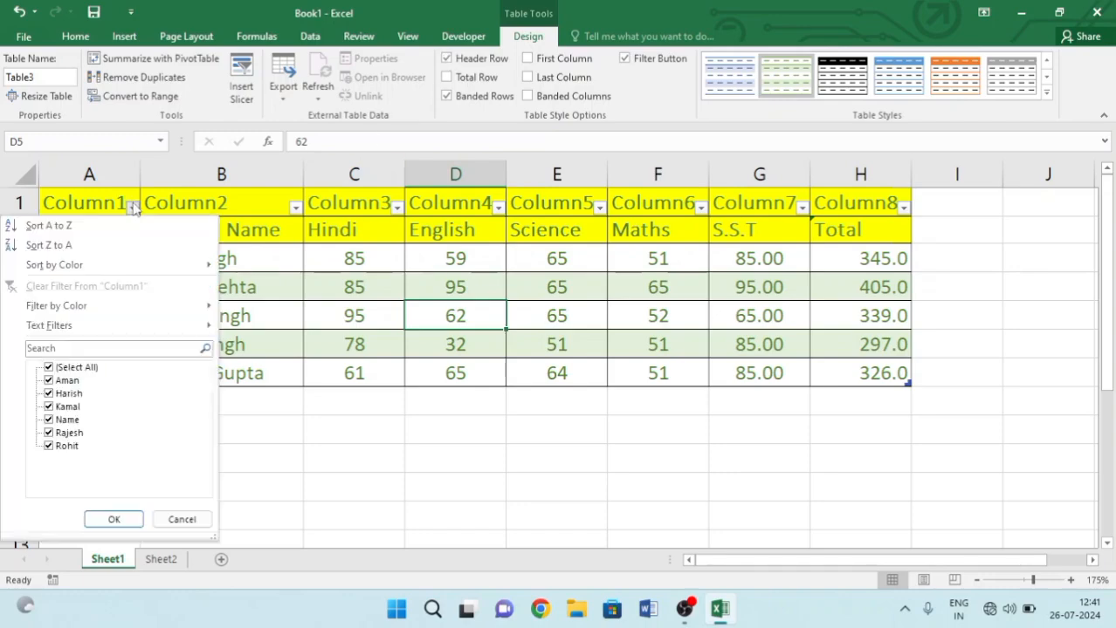
{"action": "left_click", "coordinate": [51, 369]}
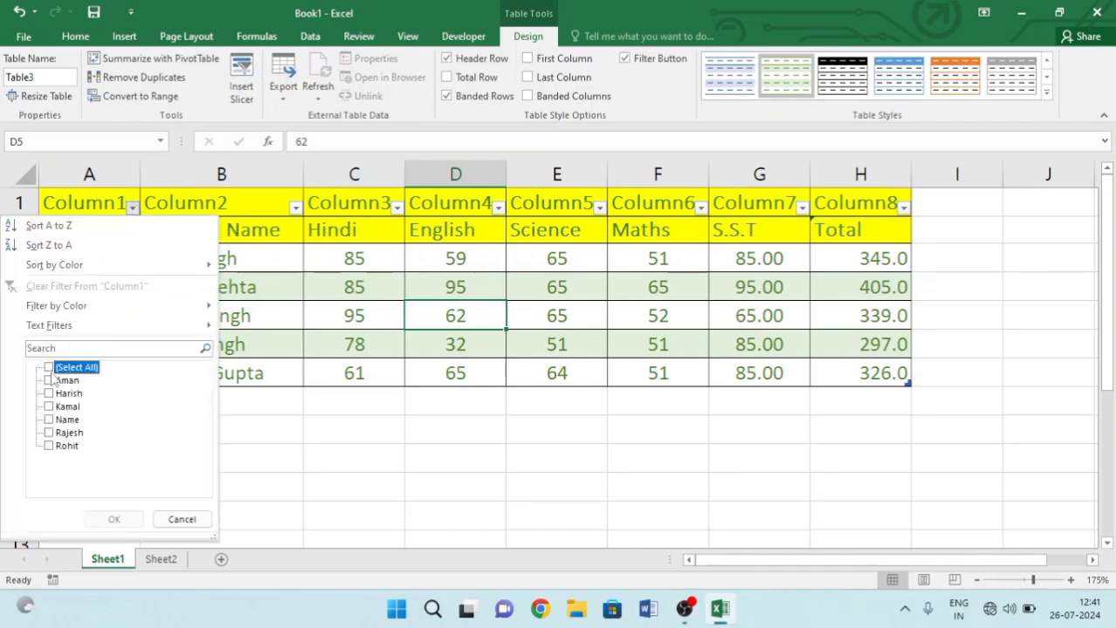
{"action": "left_click", "coordinate": [49, 381]}
{"action": "left_click", "coordinate": [114, 519]}
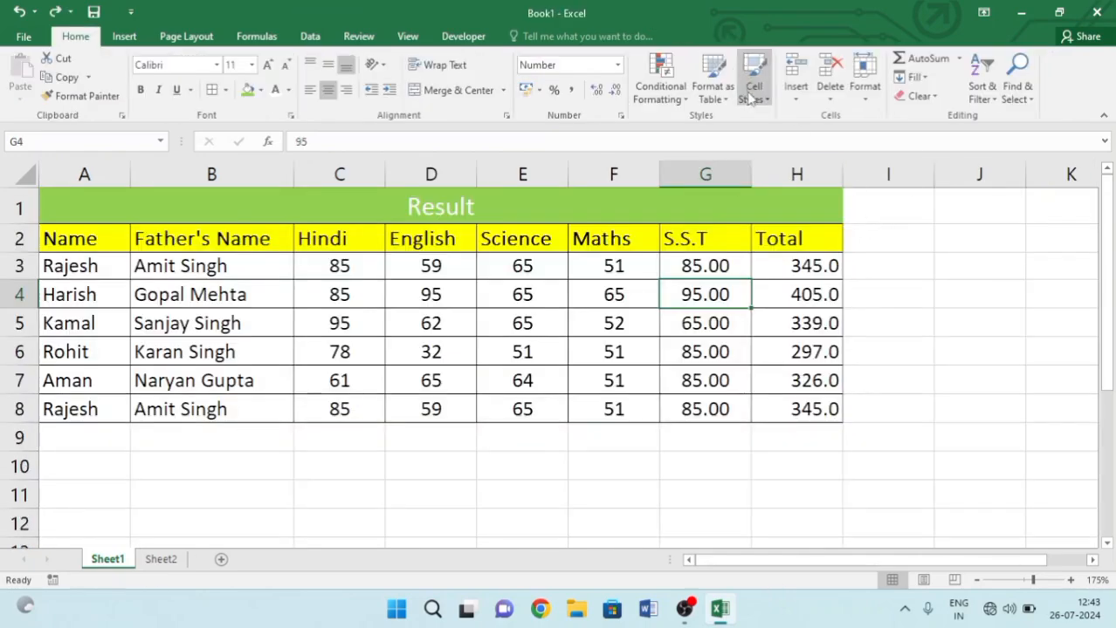
- Examine the available cell styles with the Hindi header cell selected, previewing the Bad style on it
{"action": "left_click", "coordinate": [749, 97]}
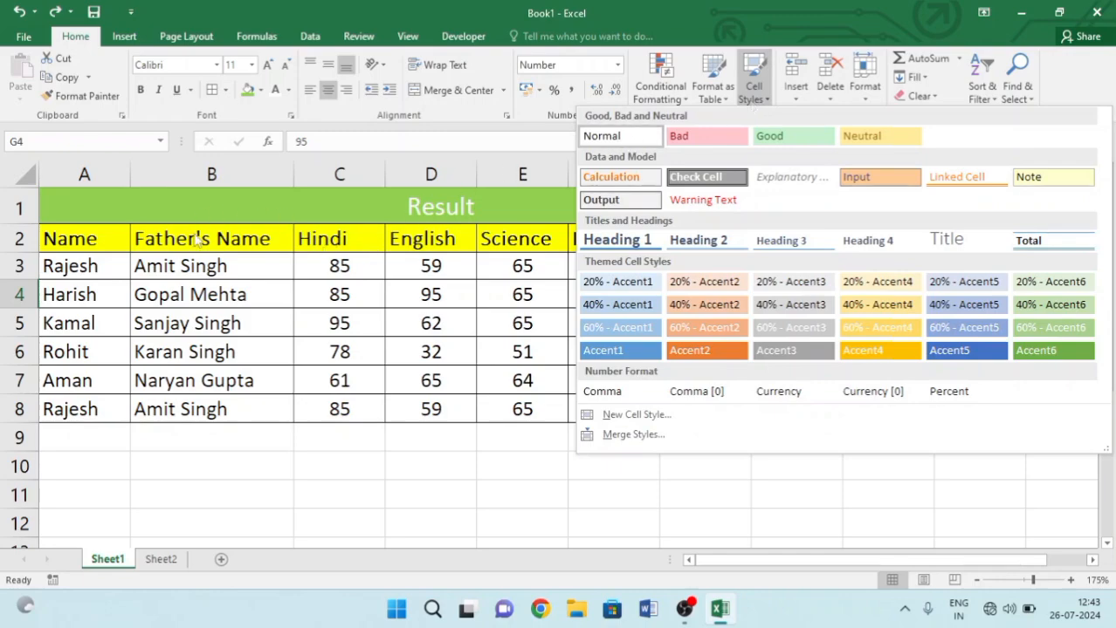
{"action": "left_click", "coordinate": [372, 238]}
{"action": "left_click", "coordinate": [370, 237]}
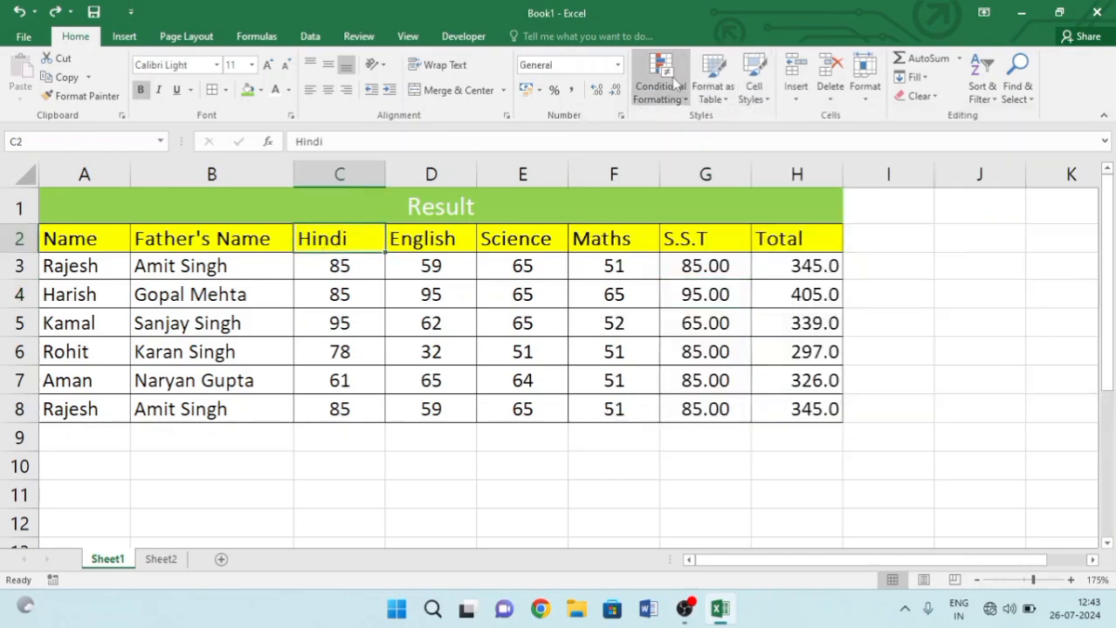
{"action": "left_click", "coordinate": [752, 83]}
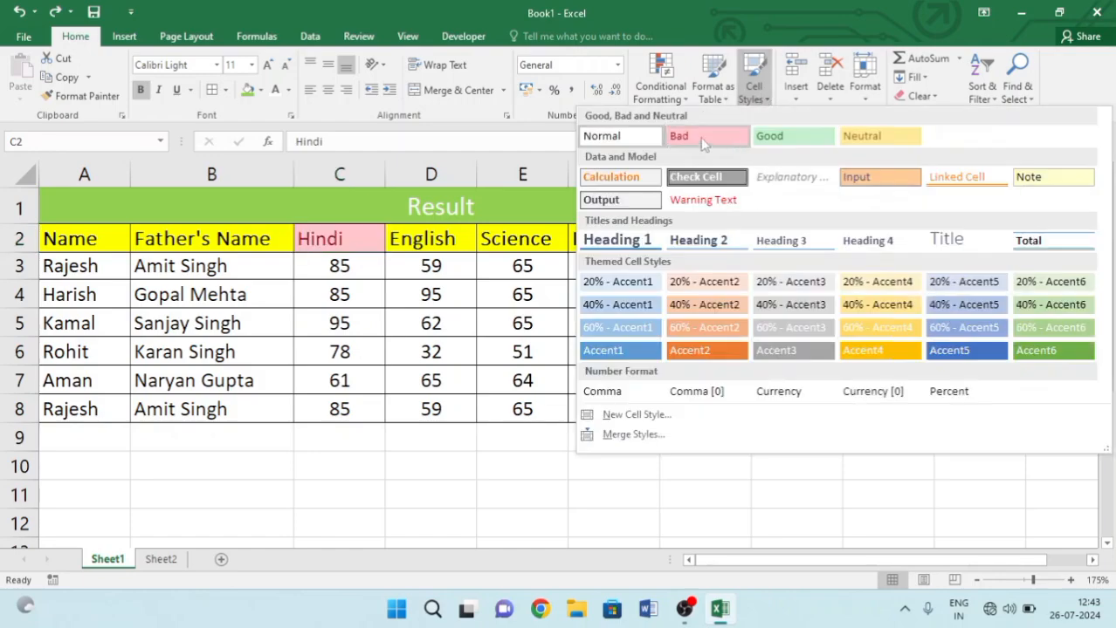
{"action": "left_click", "coordinate": [627, 136]}
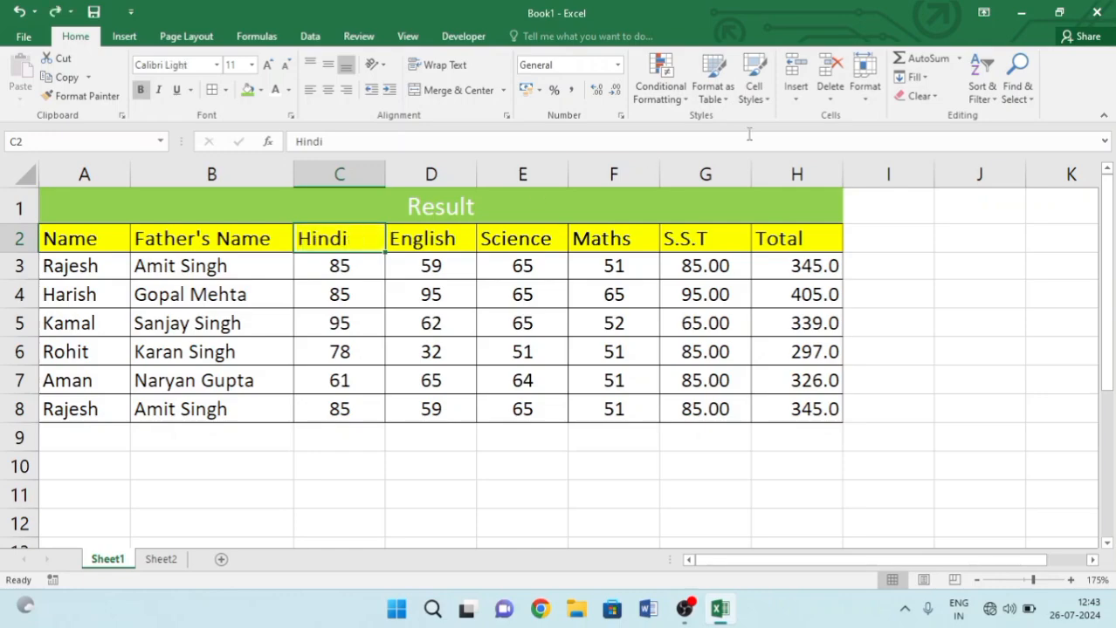
{"action": "left_click", "coordinate": [751, 83]}
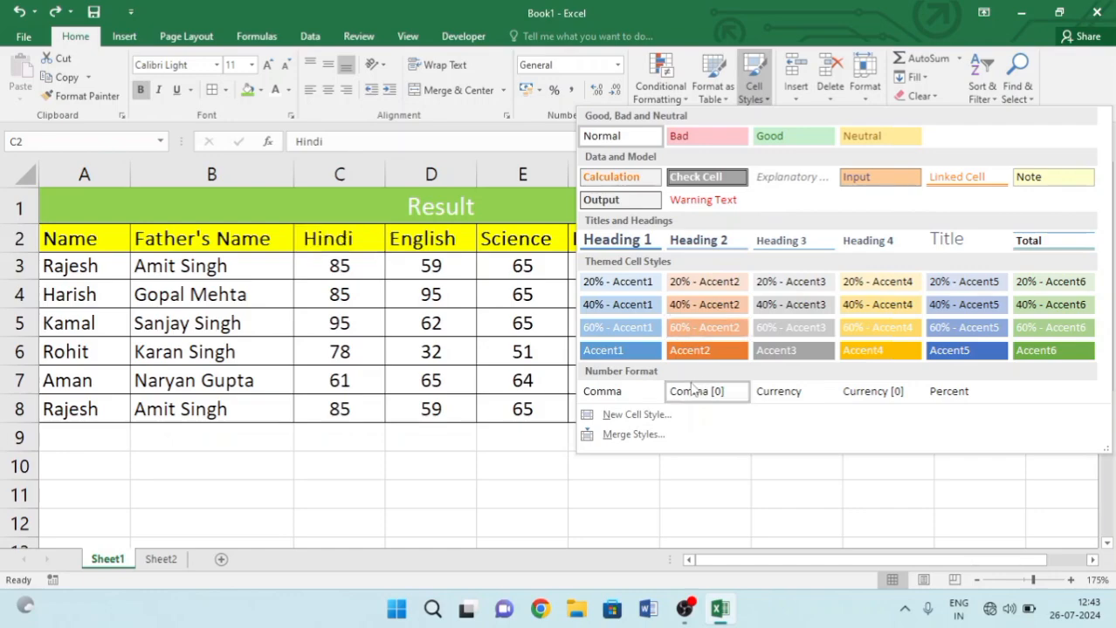
{"action": "left_click", "coordinate": [747, 80]}
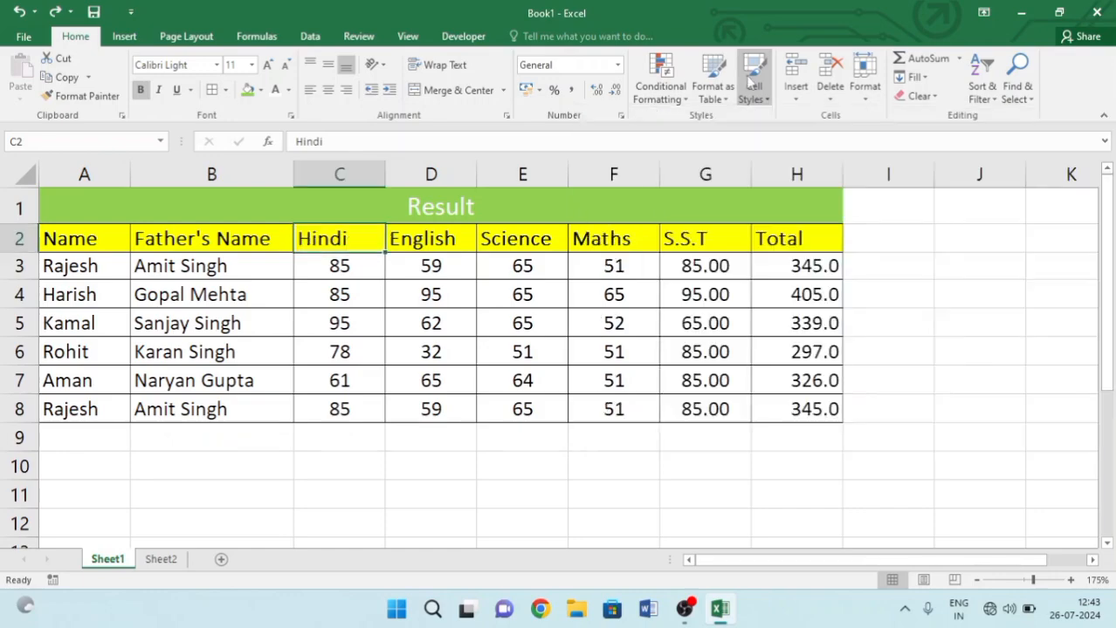
{"action": "left_click", "coordinate": [803, 209]}
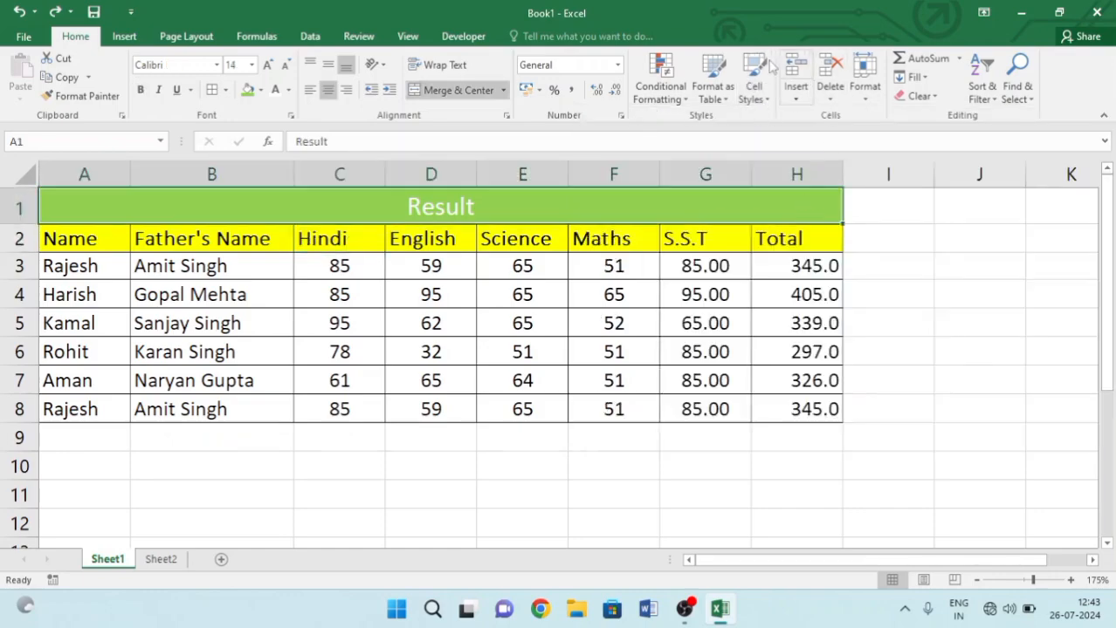
{"action": "left_click", "coordinate": [602, 262]}
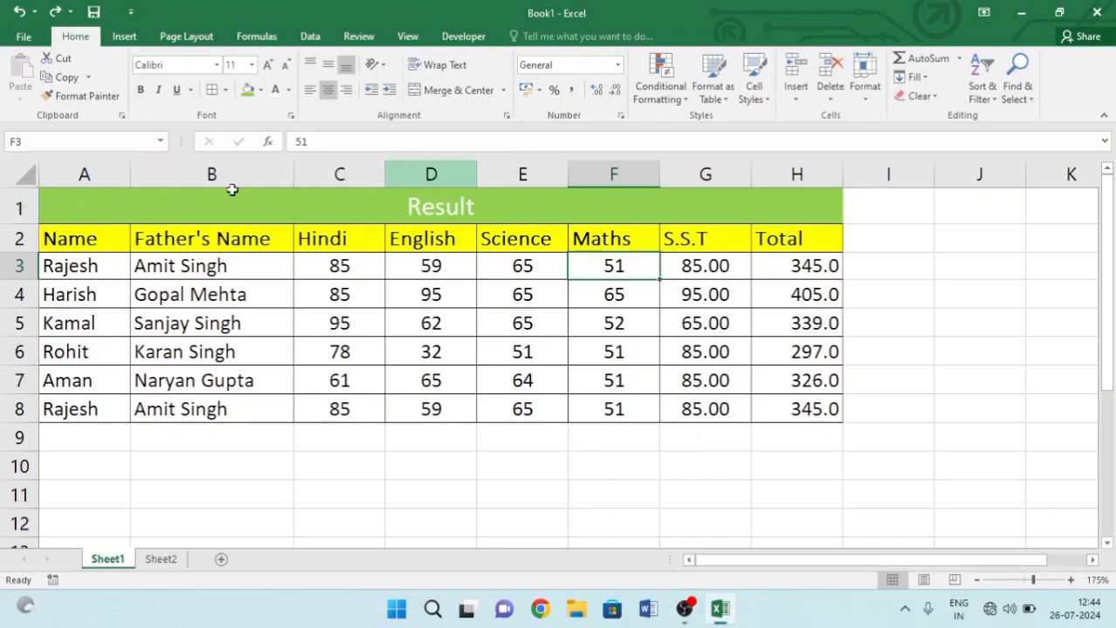
- Insert two blank rows above the merged Result title row
{"action": "left_click", "coordinate": [9, 201]}
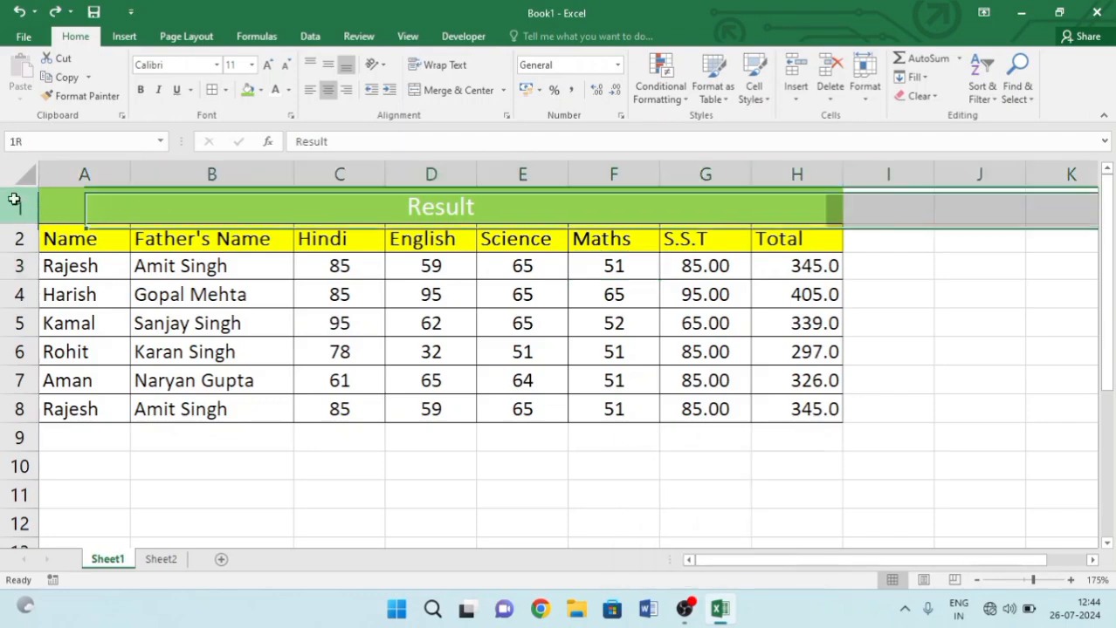
{"action": "left_click", "coordinate": [794, 89]}
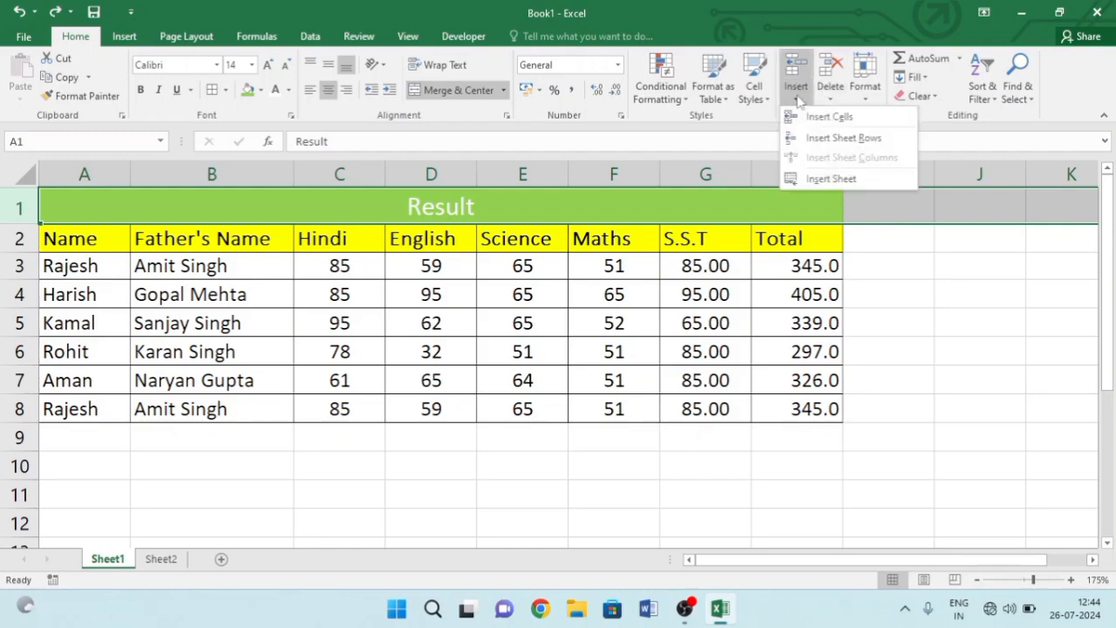
{"action": "left_click", "coordinate": [821, 117]}
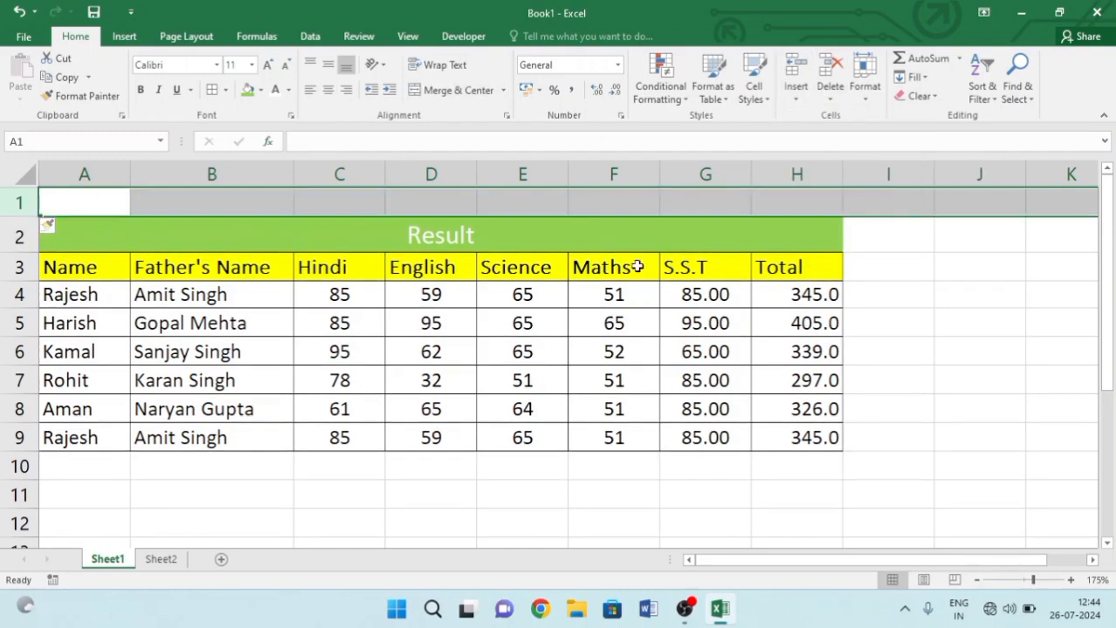
{"action": "left_click", "coordinate": [792, 98]}
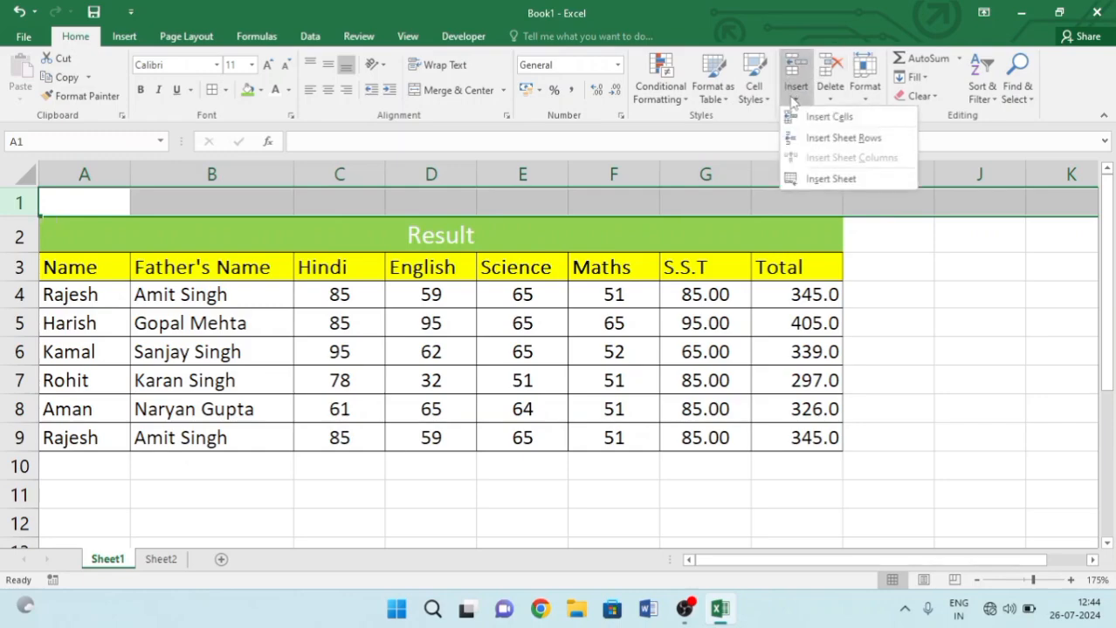
{"action": "left_click", "coordinate": [824, 139]}
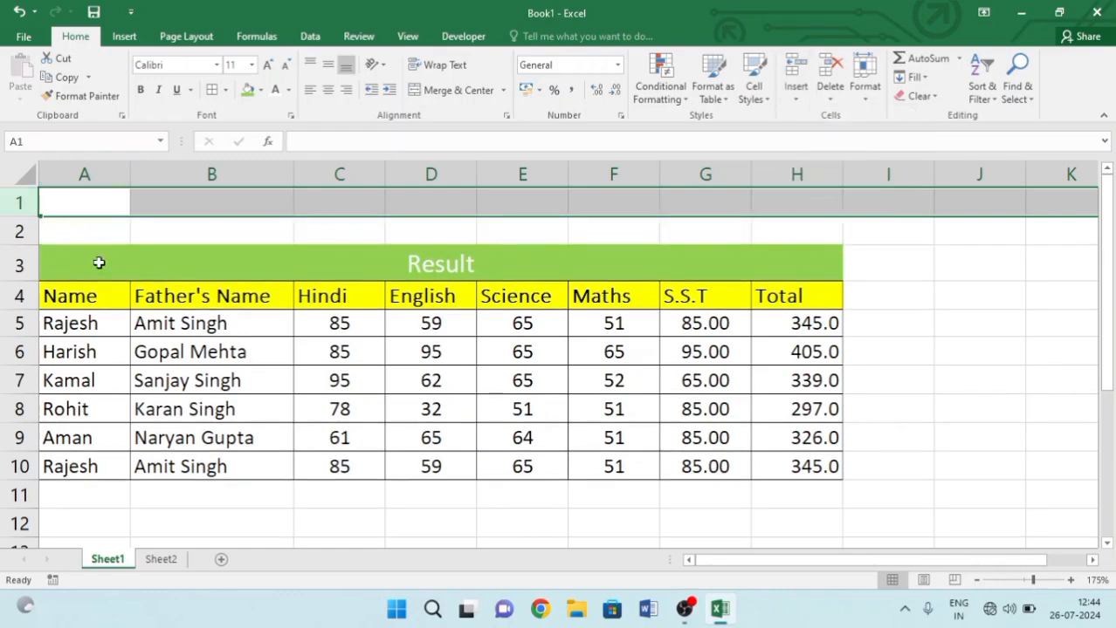
- Insert a blank sheet column between the Name and Father's Name columns
{"action": "left_click", "coordinate": [109, 224]}
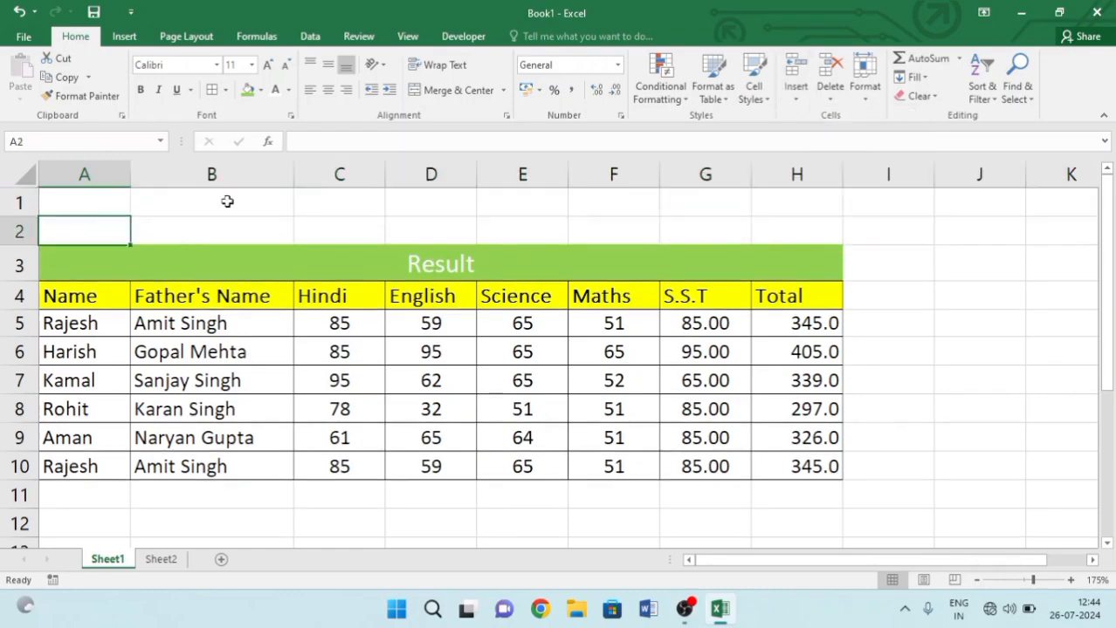
{"action": "left_click", "coordinate": [787, 90]}
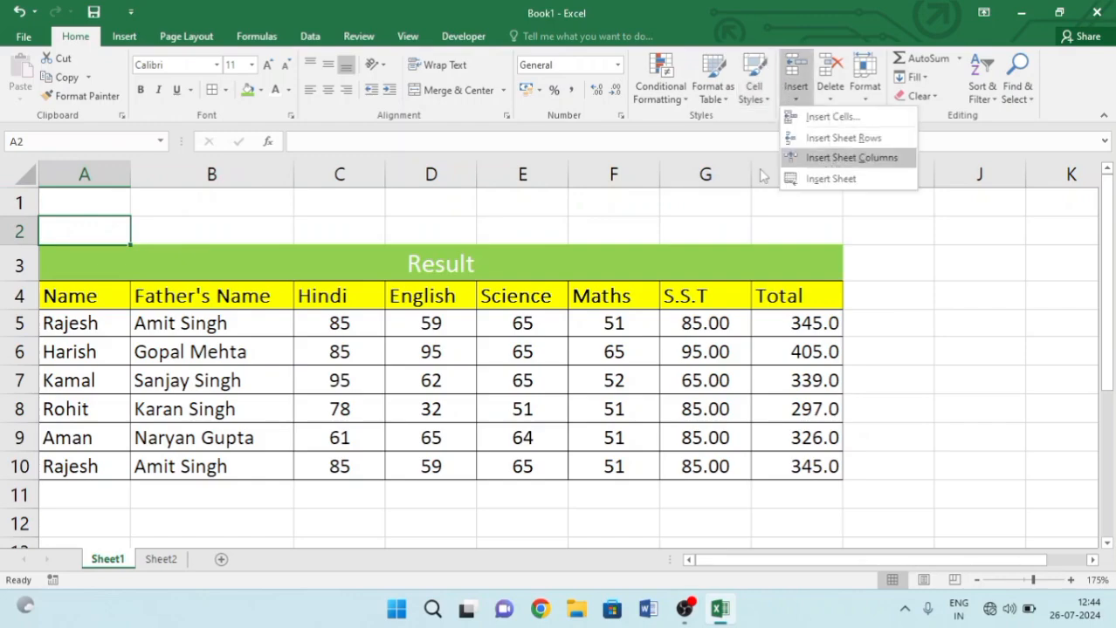
{"action": "left_click", "coordinate": [212, 165]}
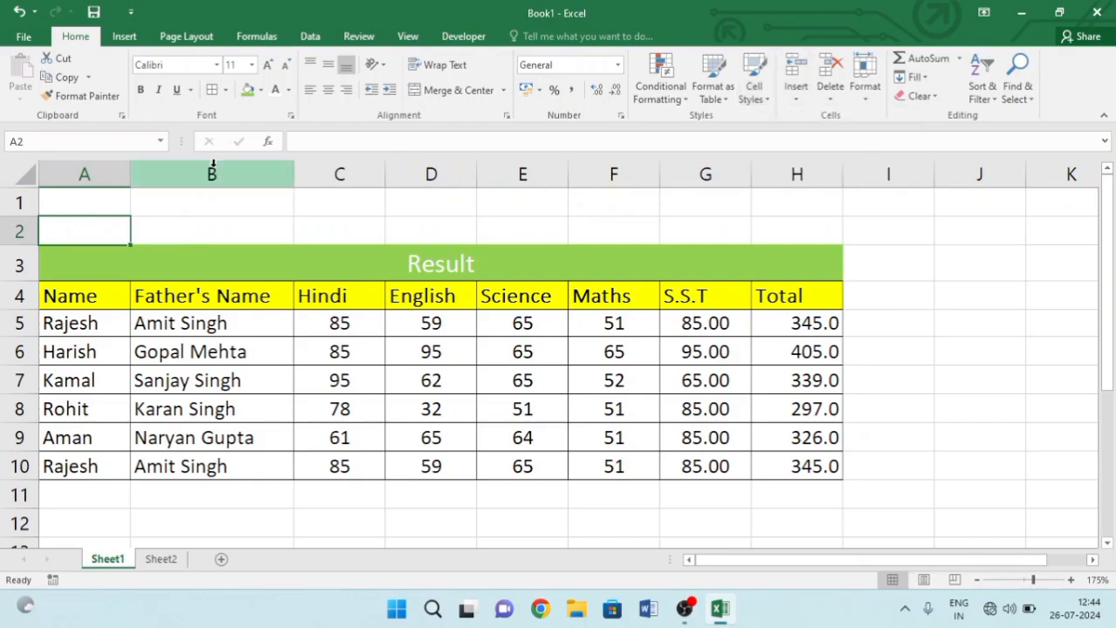
{"action": "left_click", "coordinate": [211, 166]}
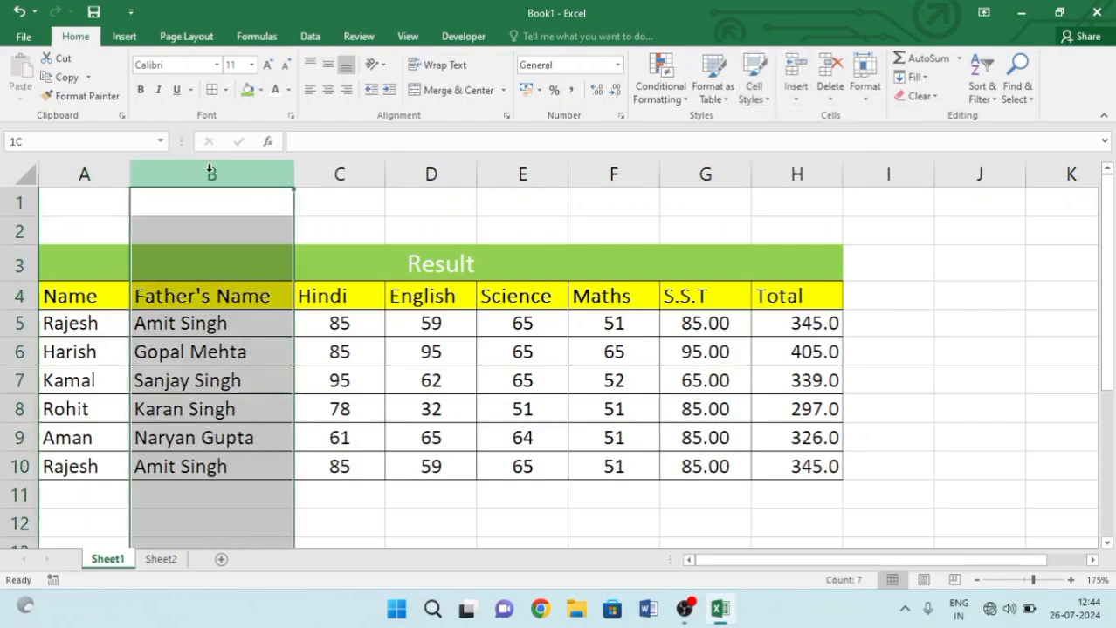
{"action": "left_click", "coordinate": [798, 100]}
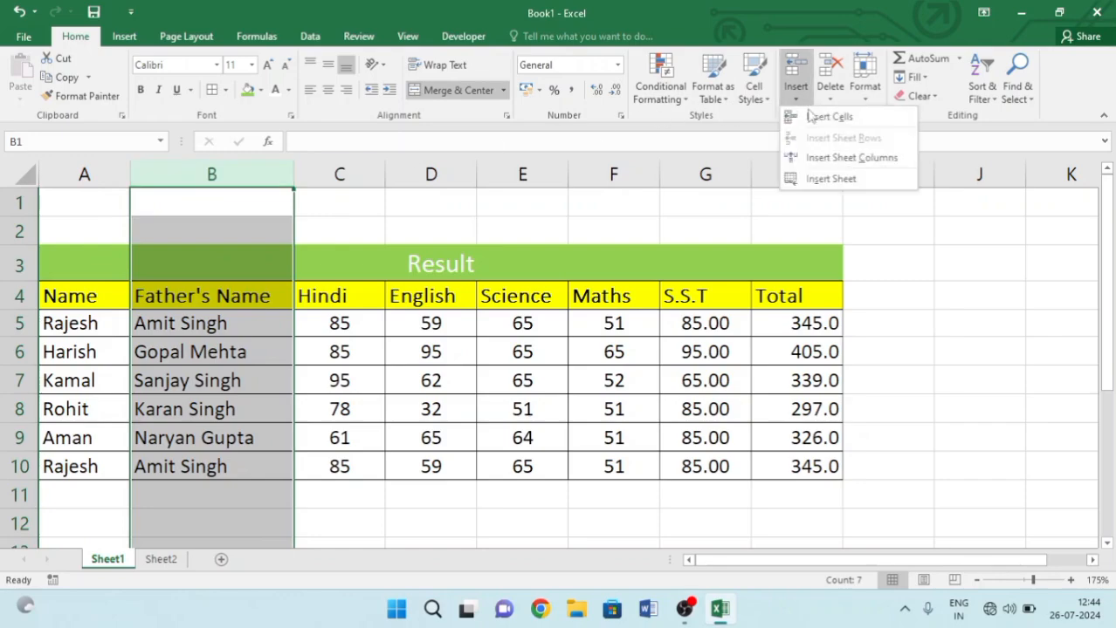
{"action": "left_click", "coordinate": [820, 162]}
{"action": "left_click", "coordinate": [290, 320]}
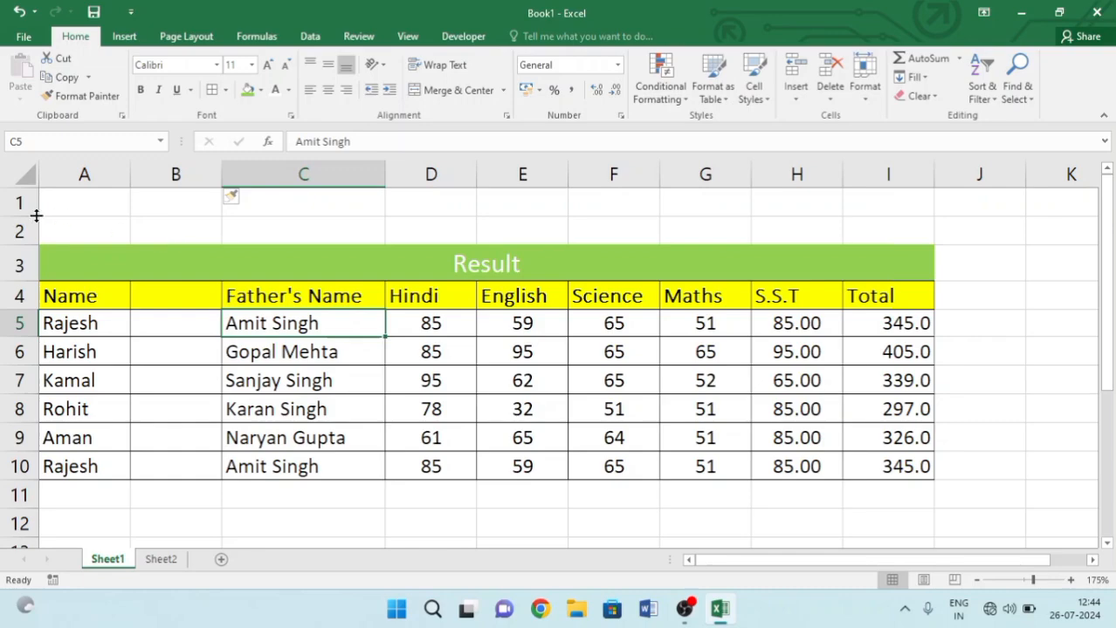
- Insert a new worksheet before Sheet1 and return to Sheet1
{"action": "left_click", "coordinate": [795, 96]}
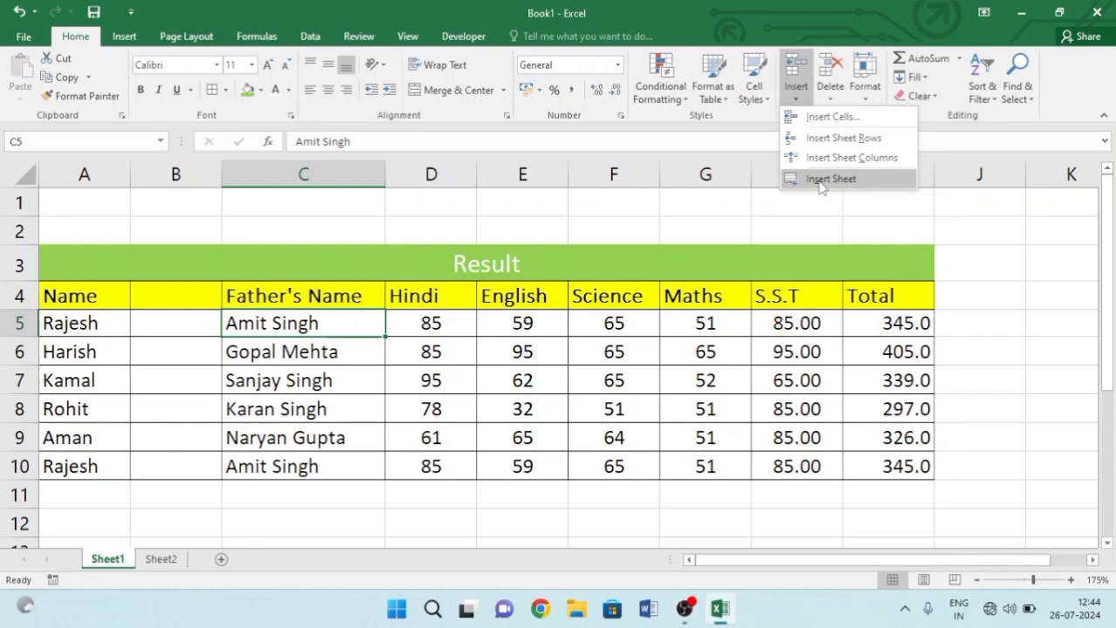
{"action": "left_click", "coordinate": [825, 179]}
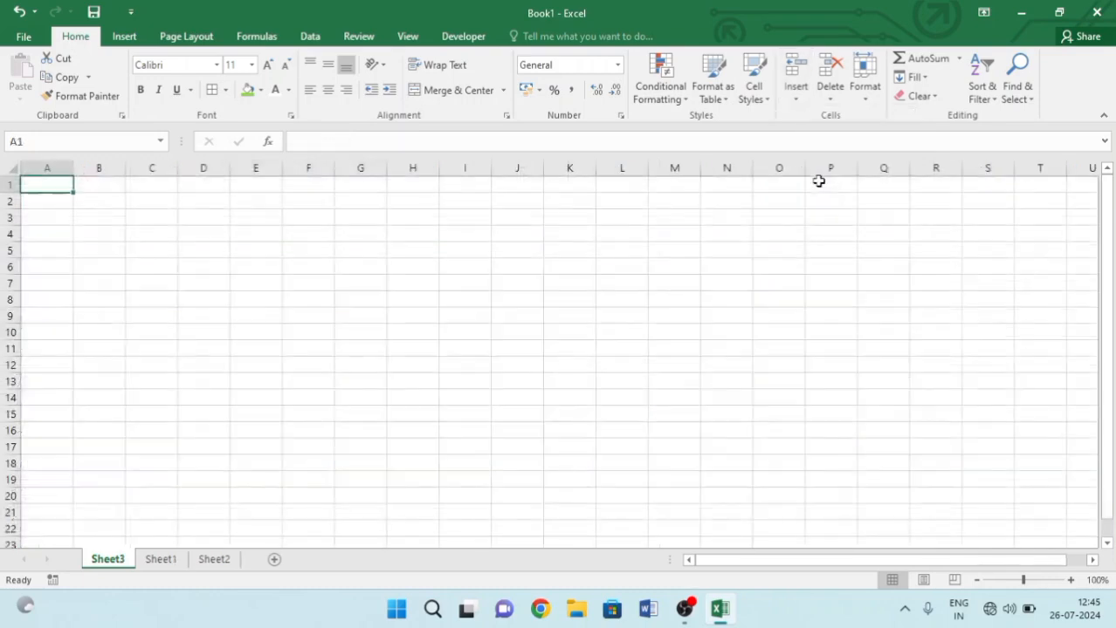
{"action": "left_click", "coordinate": [155, 559]}
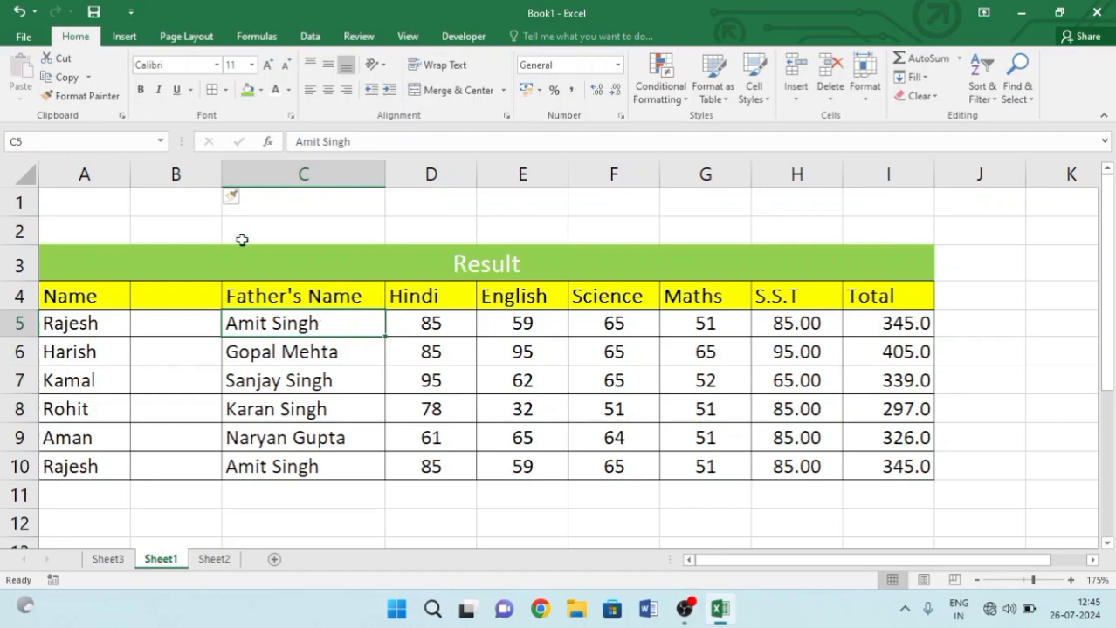
- Delete the two blank sheet rows above the Result title
{"action": "left_click_drag", "start_coordinate": [94, 209], "coordinate": [850, 219]}
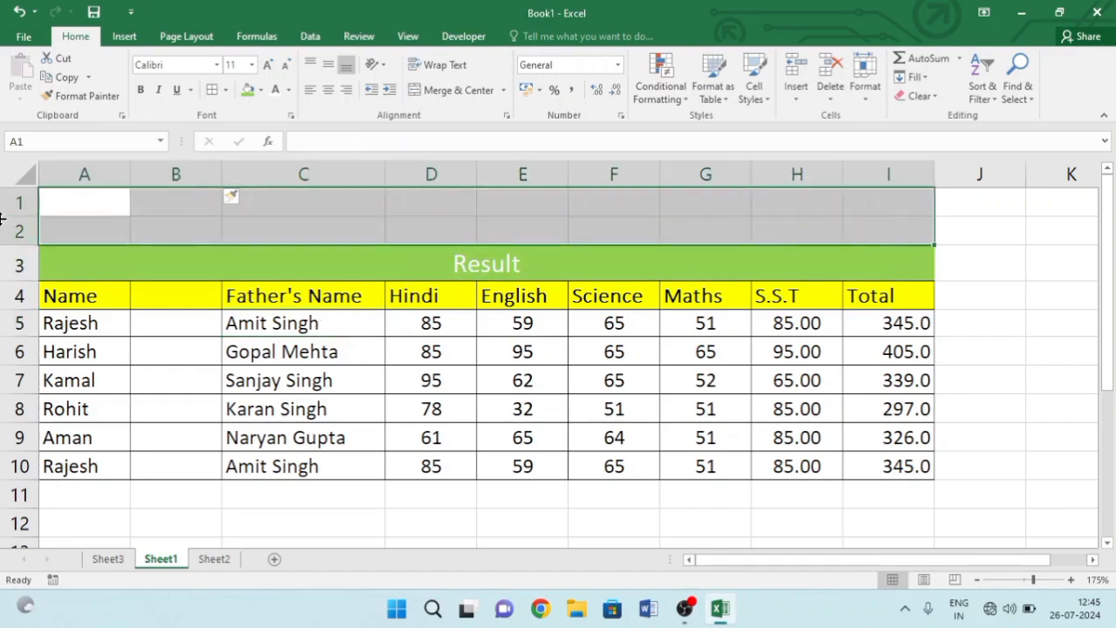
{"action": "left_click", "coordinate": [27, 204]}
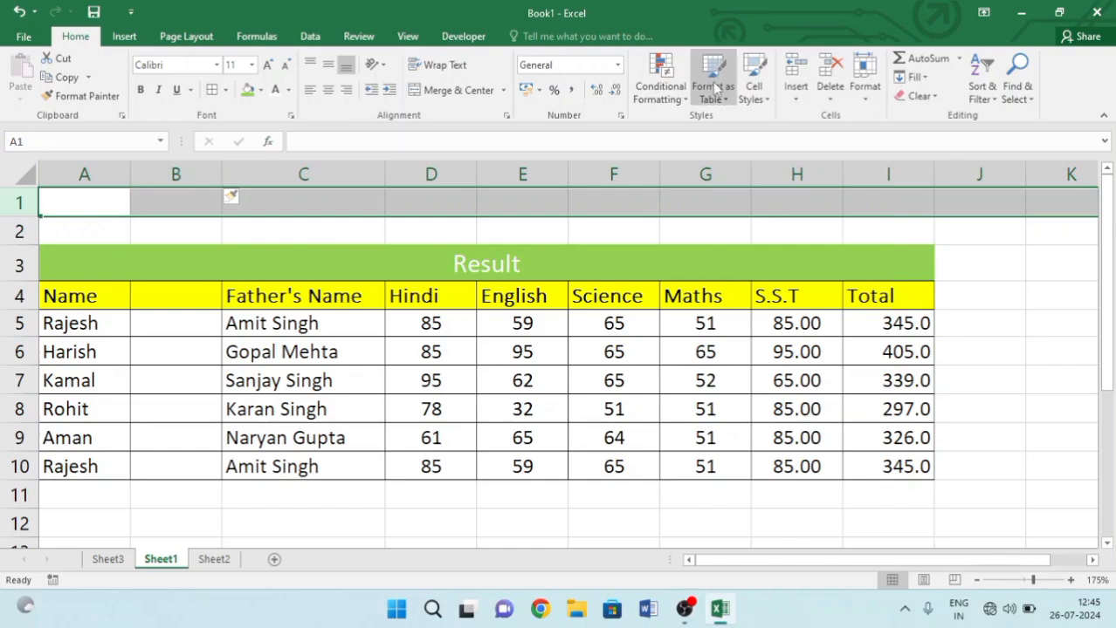
{"action": "left_click", "coordinate": [834, 97]}
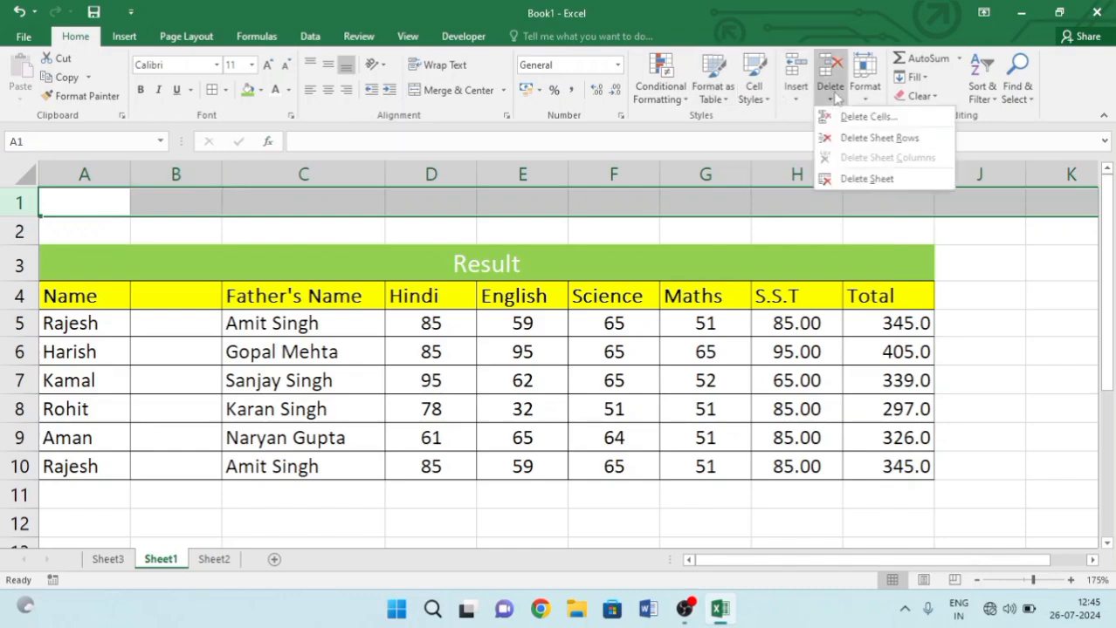
{"action": "left_click", "coordinate": [880, 140]}
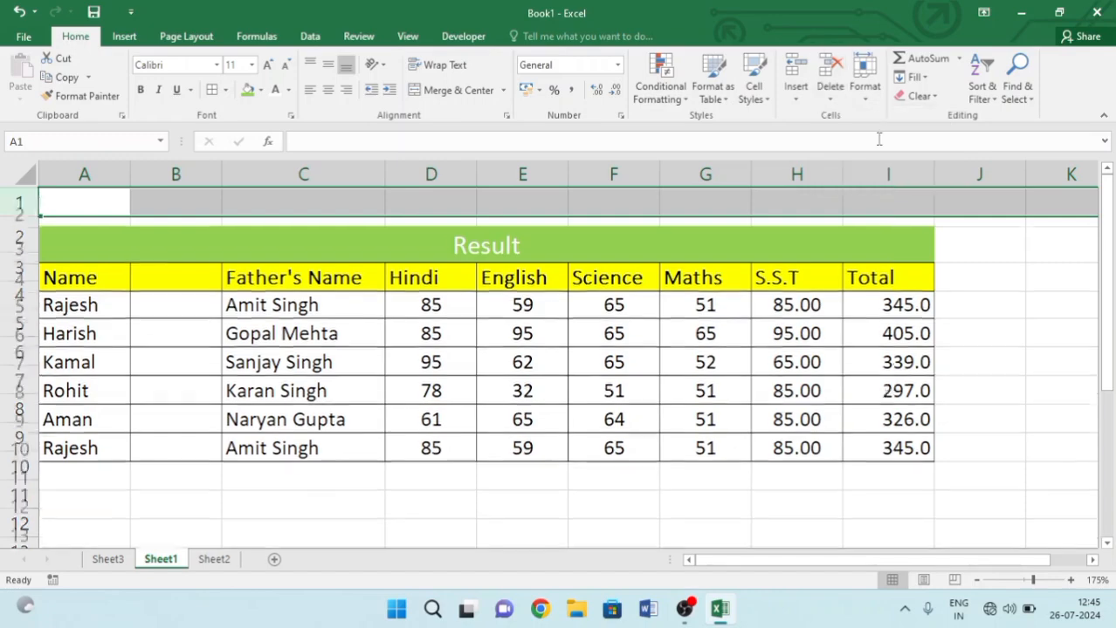
{"action": "left_click", "coordinate": [832, 98]}
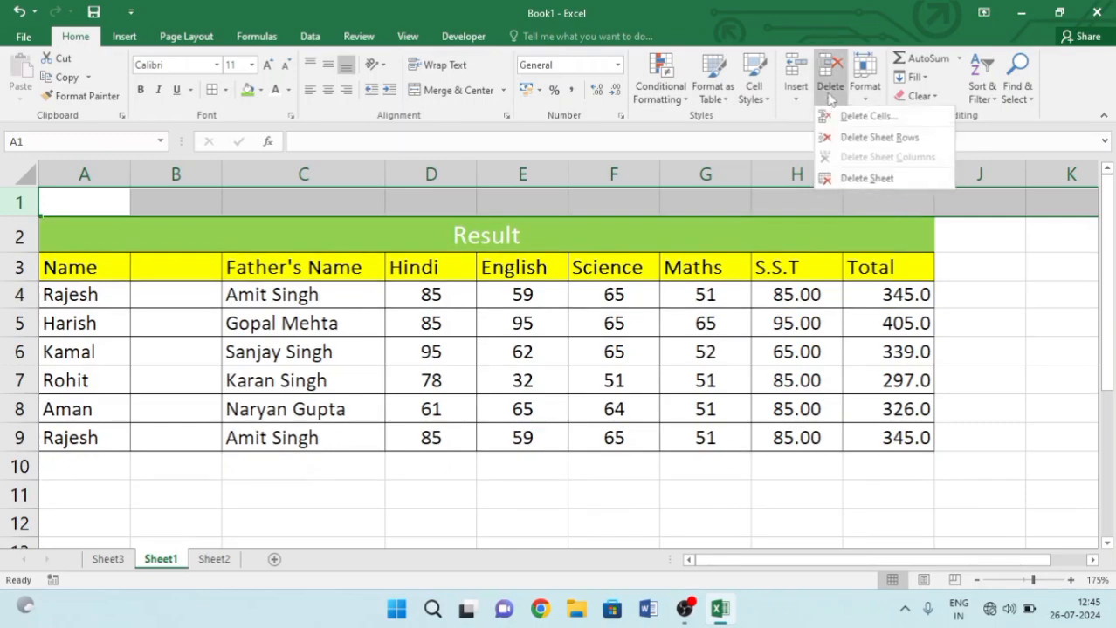
{"action": "left_click", "coordinate": [838, 140]}
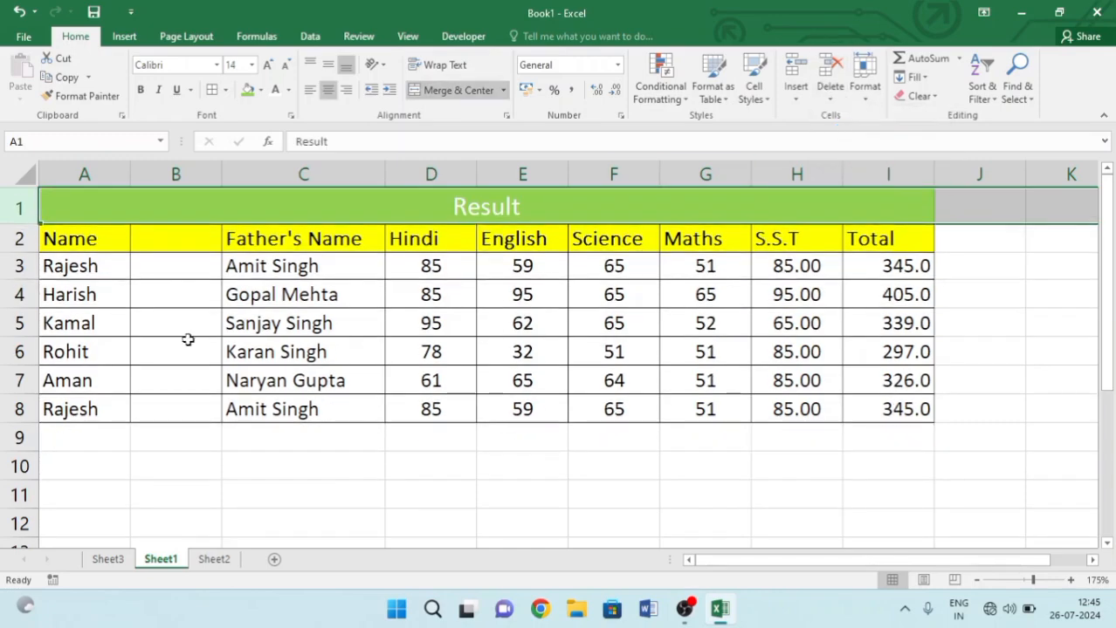
- Delete the blank sheet column between the Name and Father's Name columns
{"action": "left_click", "coordinate": [173, 174]}
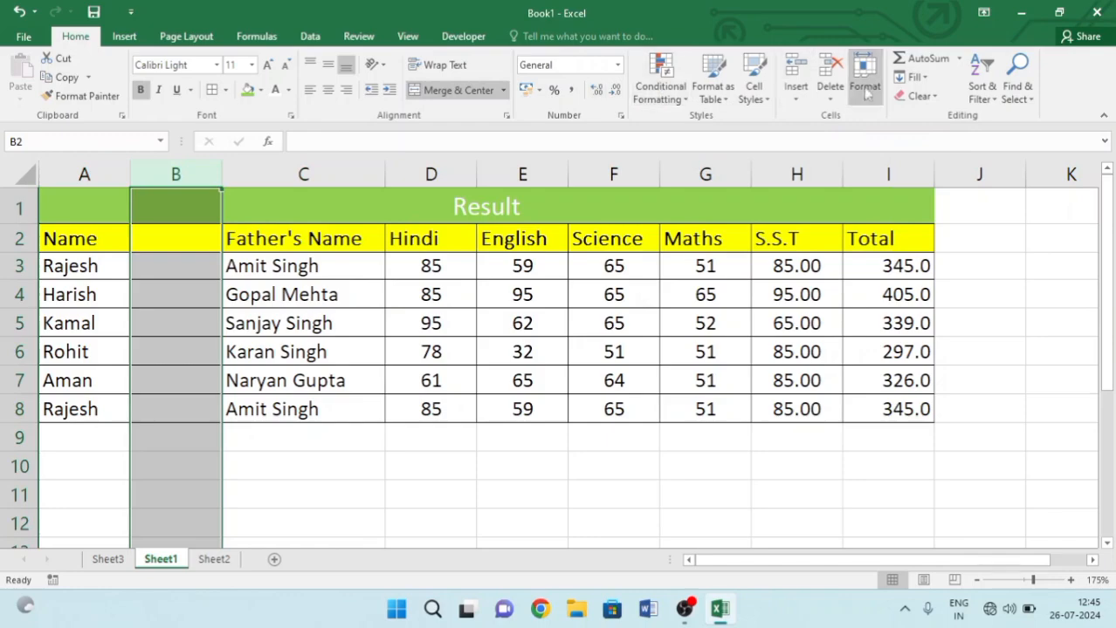
{"action": "left_click", "coordinate": [830, 97]}
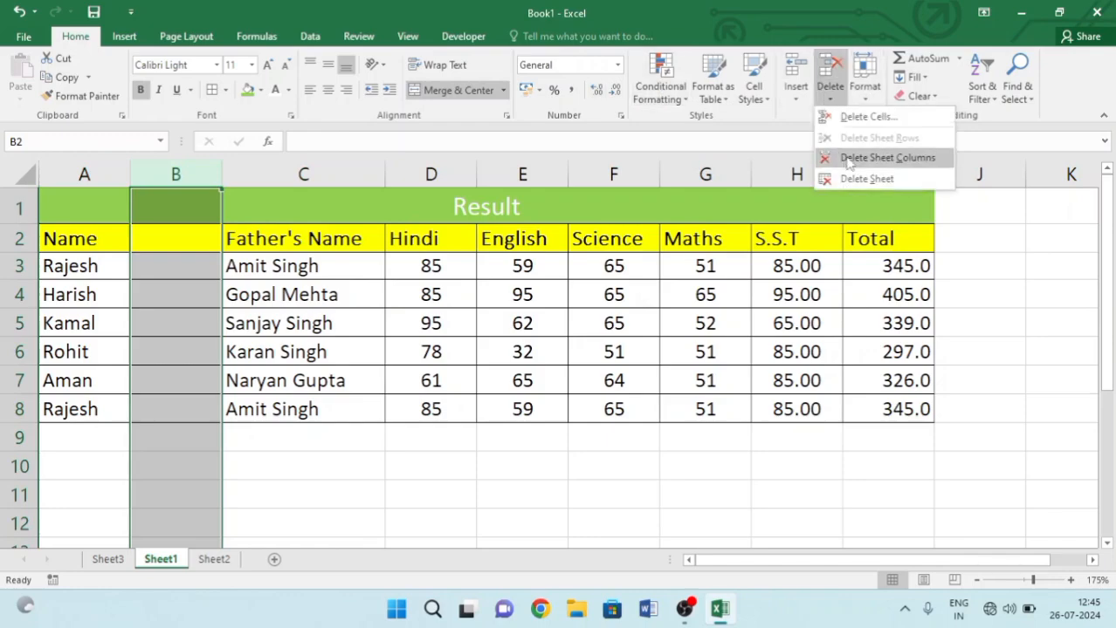
{"action": "left_click", "coordinate": [848, 161]}
{"action": "left_click", "coordinate": [341, 465]}
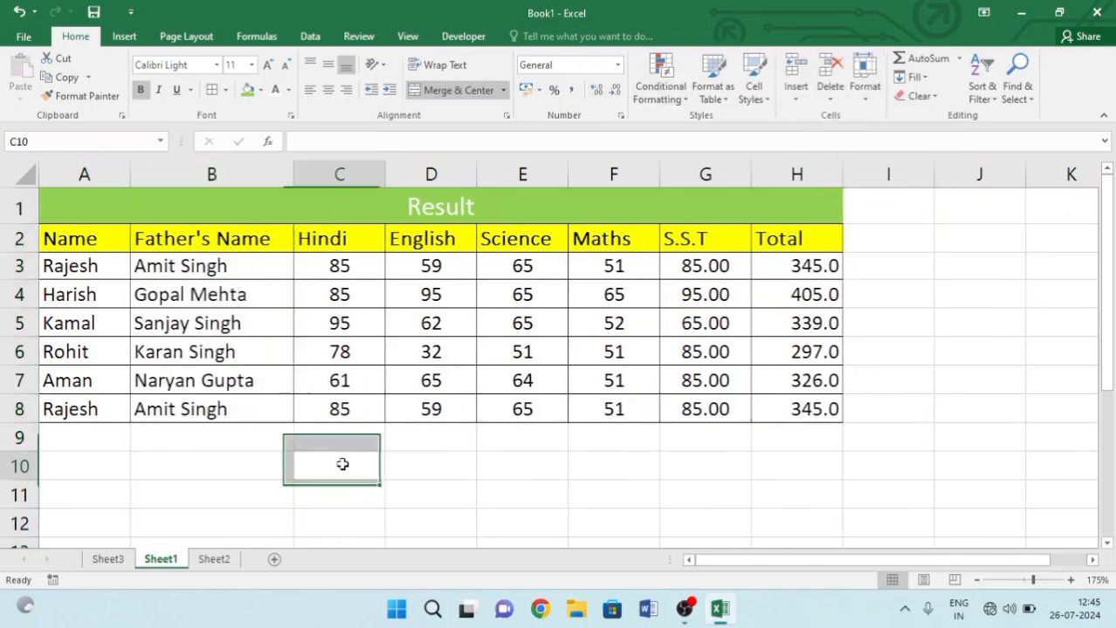
- Delete the empty worksheet Sheet3 from the workbook
{"action": "left_click", "coordinate": [102, 562]}
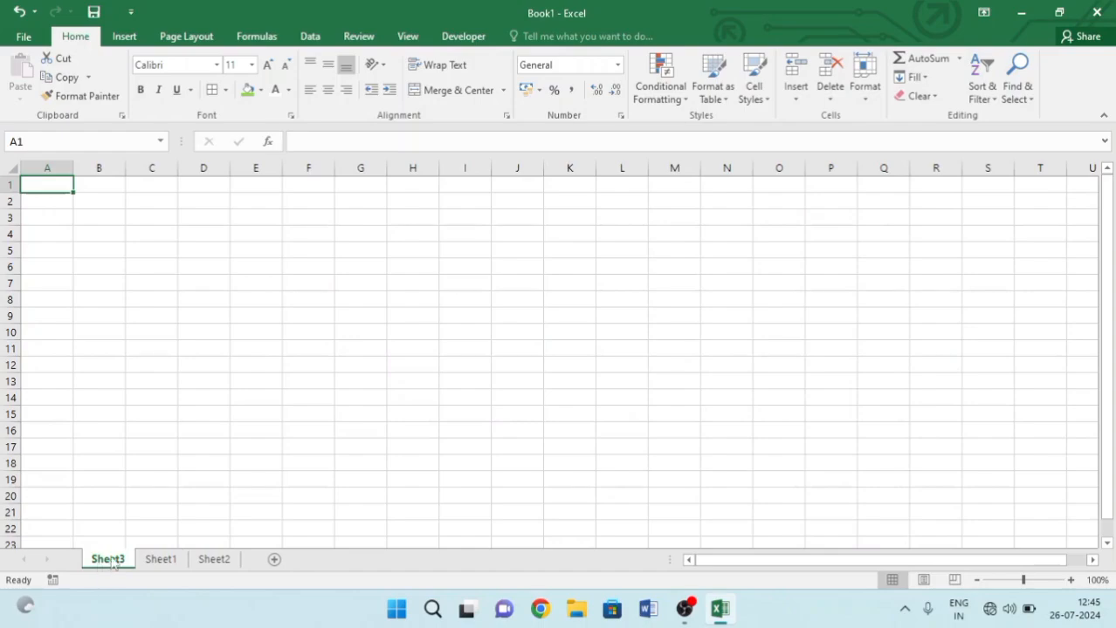
{"action": "left_click", "coordinate": [830, 96]}
{"action": "left_click", "coordinate": [864, 179]}
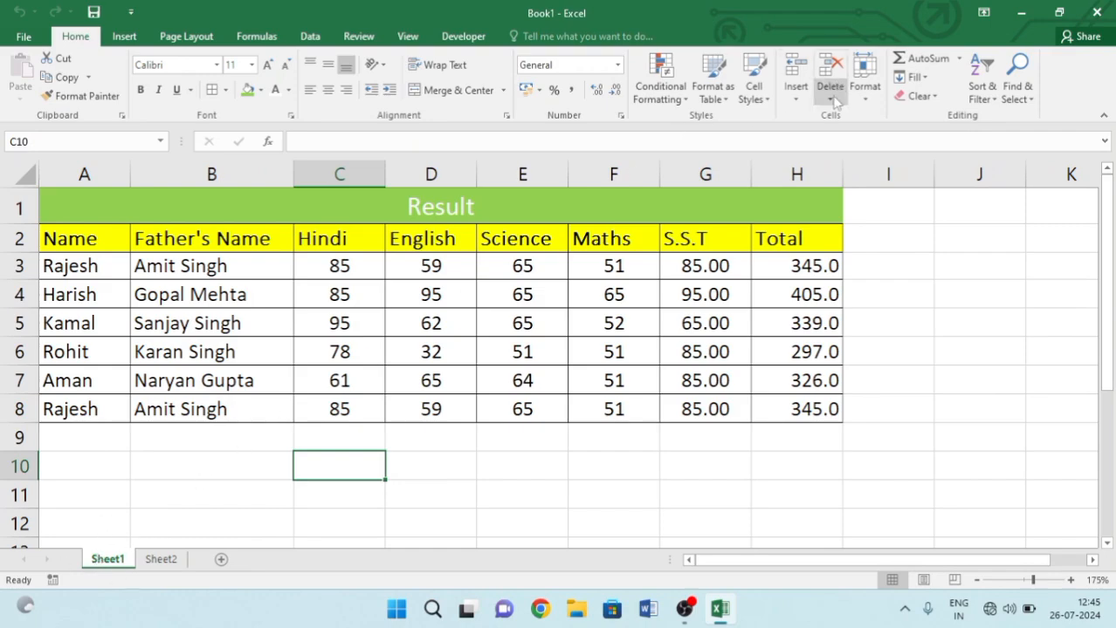
- Try a smaller row height on the merged Result title row and undo the change
{"action": "left_click", "coordinate": [869, 98]}
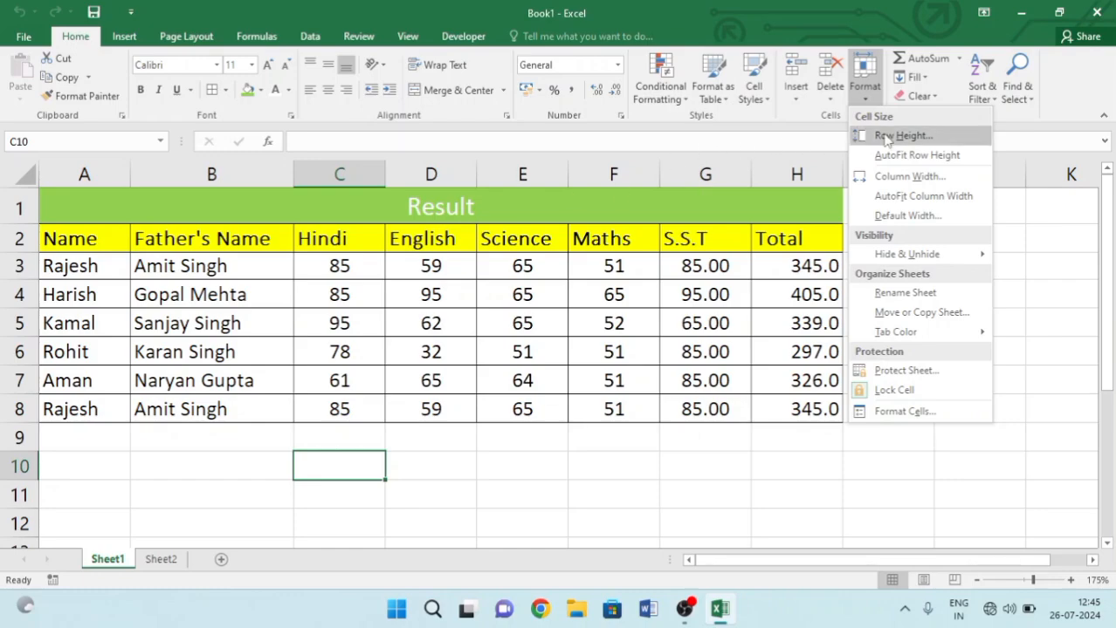
{"action": "left_click", "coordinate": [156, 207]}
{"action": "left_click", "coordinate": [157, 208]}
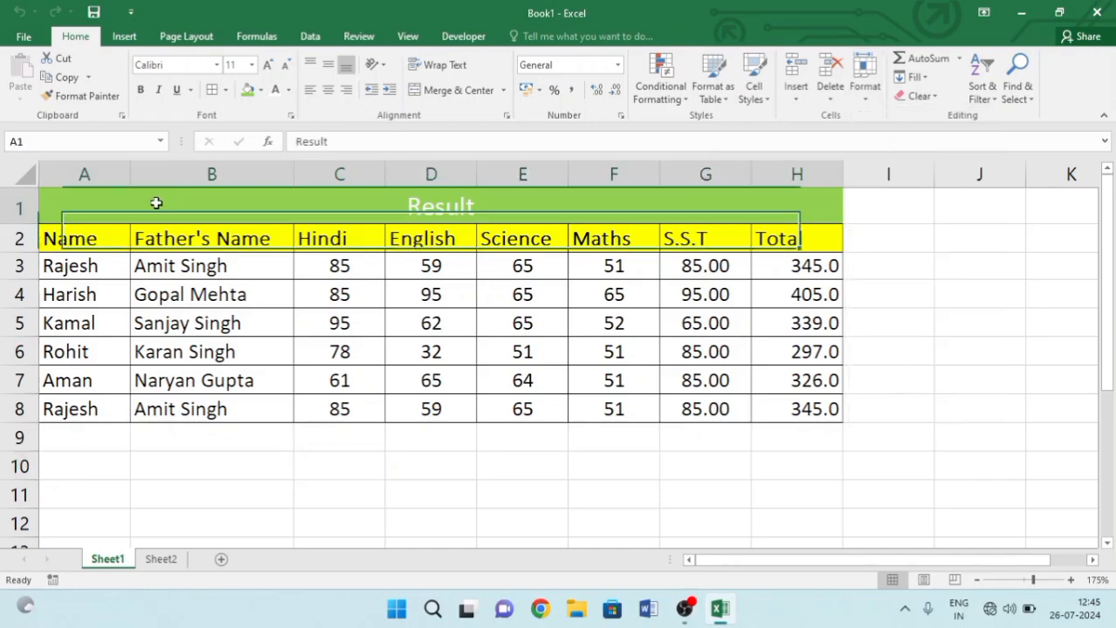
{"action": "left_click", "coordinate": [864, 87]}
{"action": "left_click", "coordinate": [890, 135]}
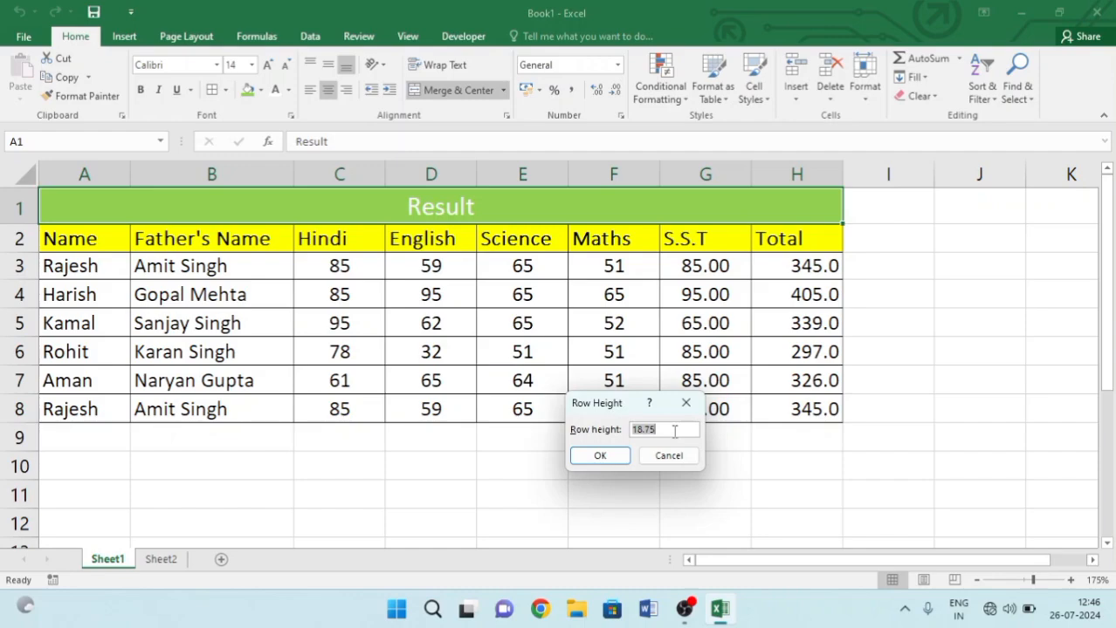
{"action": "key", "text": "BackSpace"}
{"action": "left_click", "coordinate": [600, 456]}
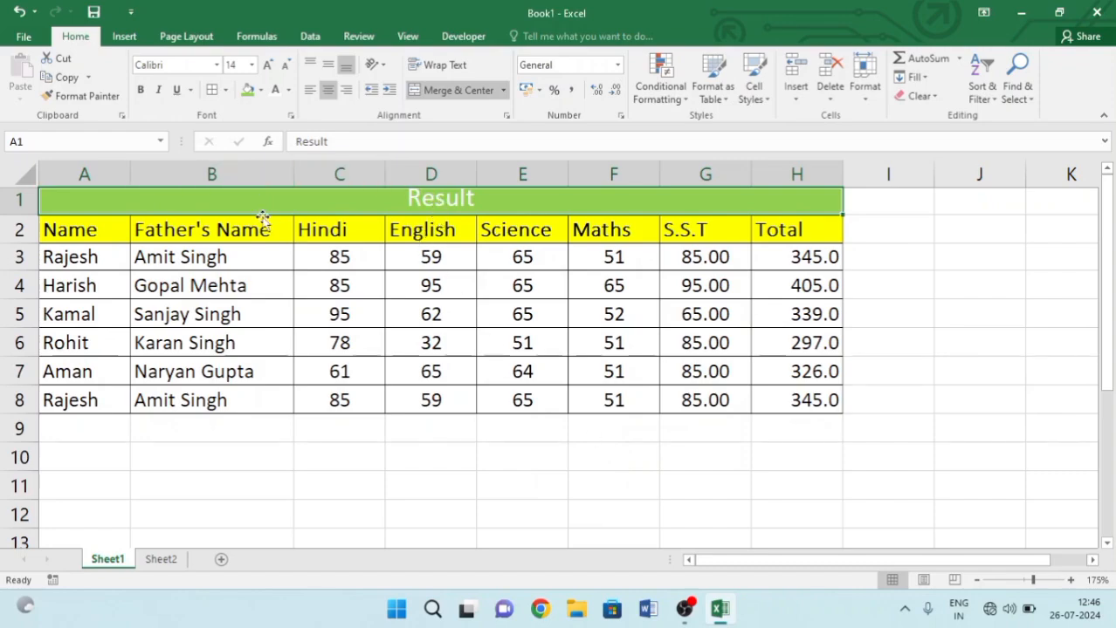
{"action": "key", "text": "ctrl+z"}
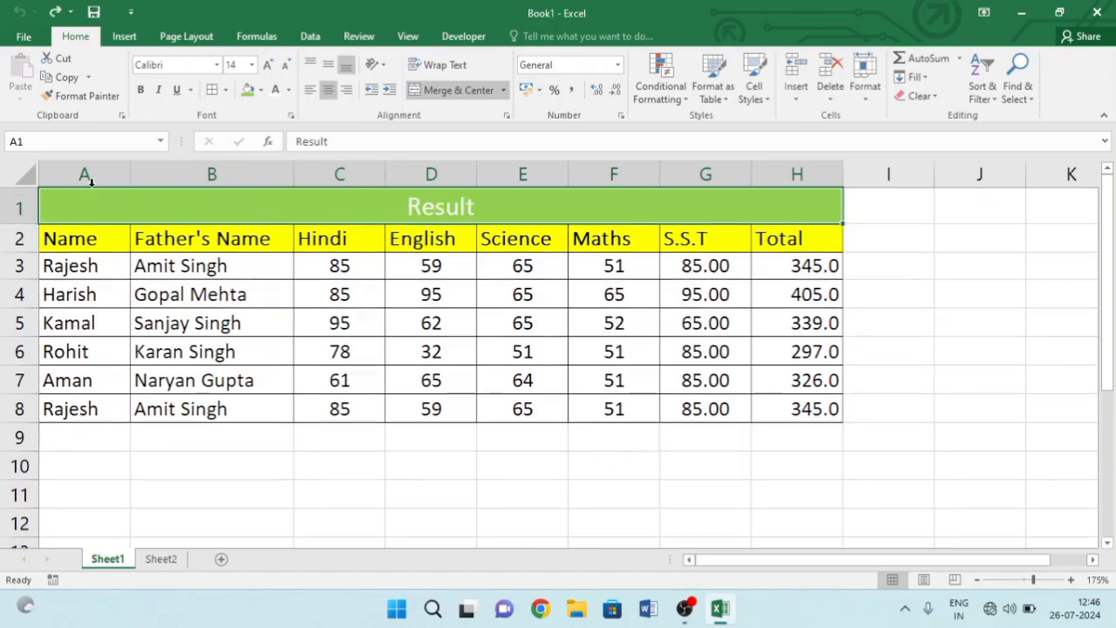
- AutoFit the row height of the merged Result title row
{"action": "left_click", "coordinate": [870, 100]}
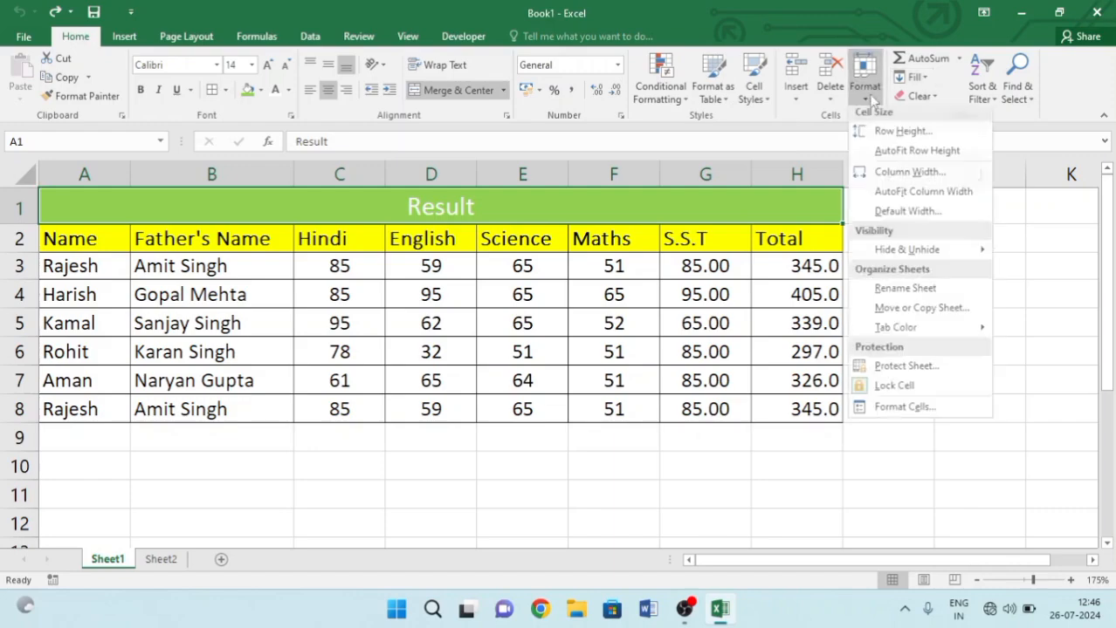
{"action": "left_click", "coordinate": [897, 158]}
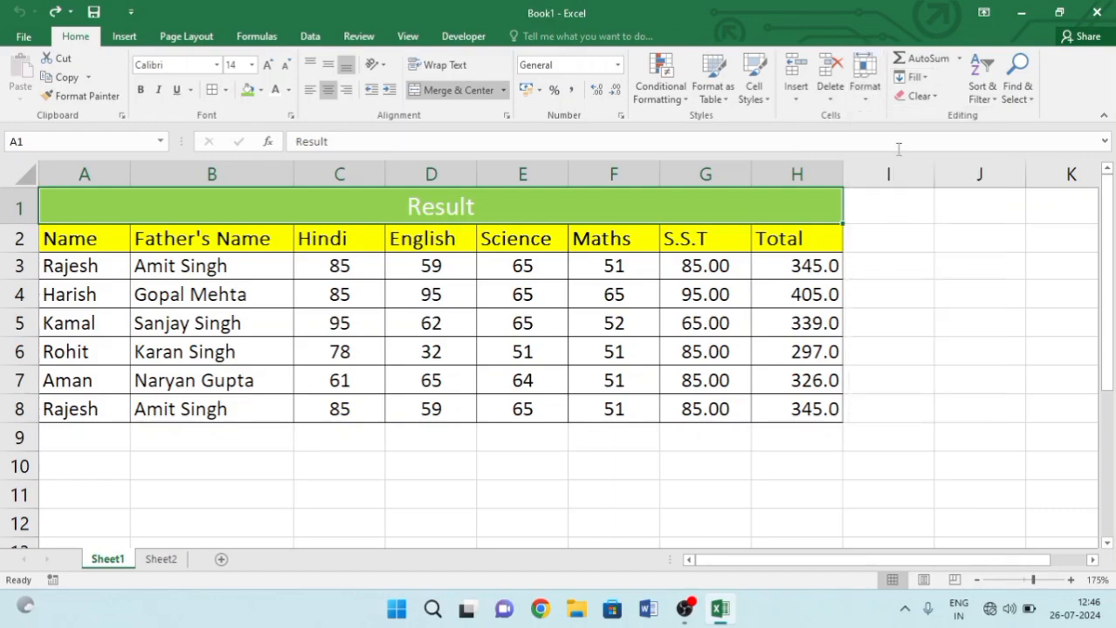
{"action": "left_click", "coordinate": [864, 83]}
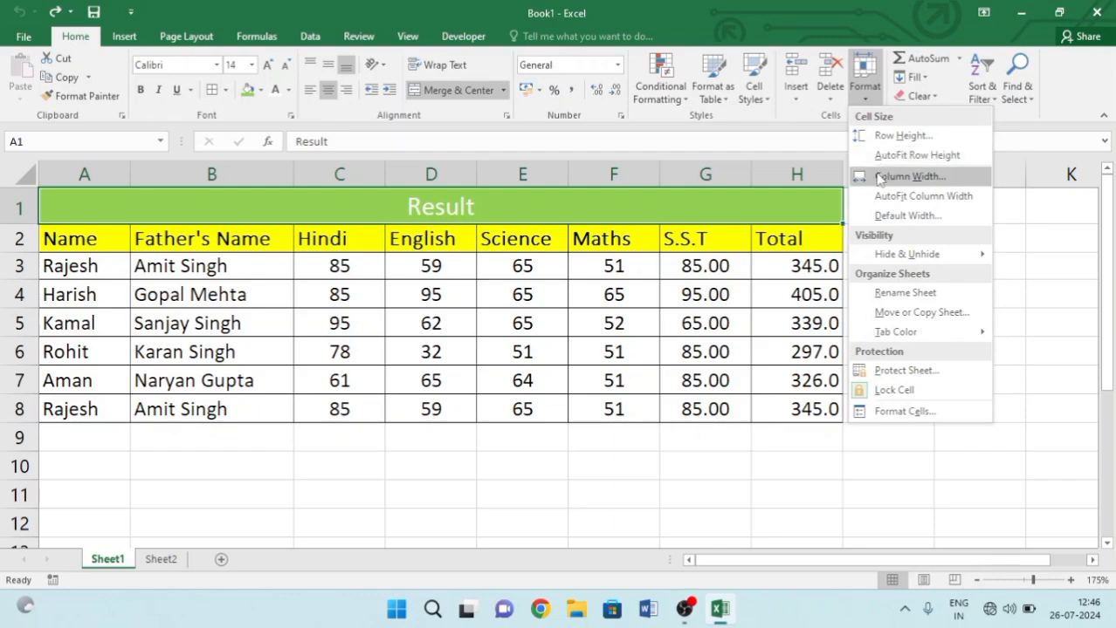
{"action": "left_click", "coordinate": [879, 178]}
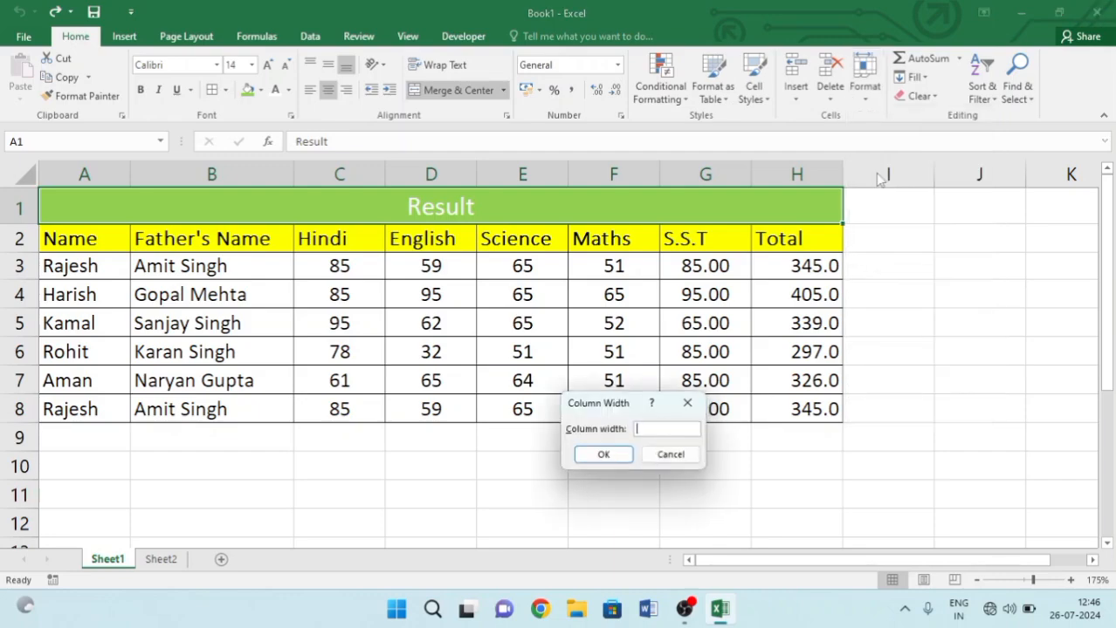
{"action": "left_click", "coordinate": [690, 402]}
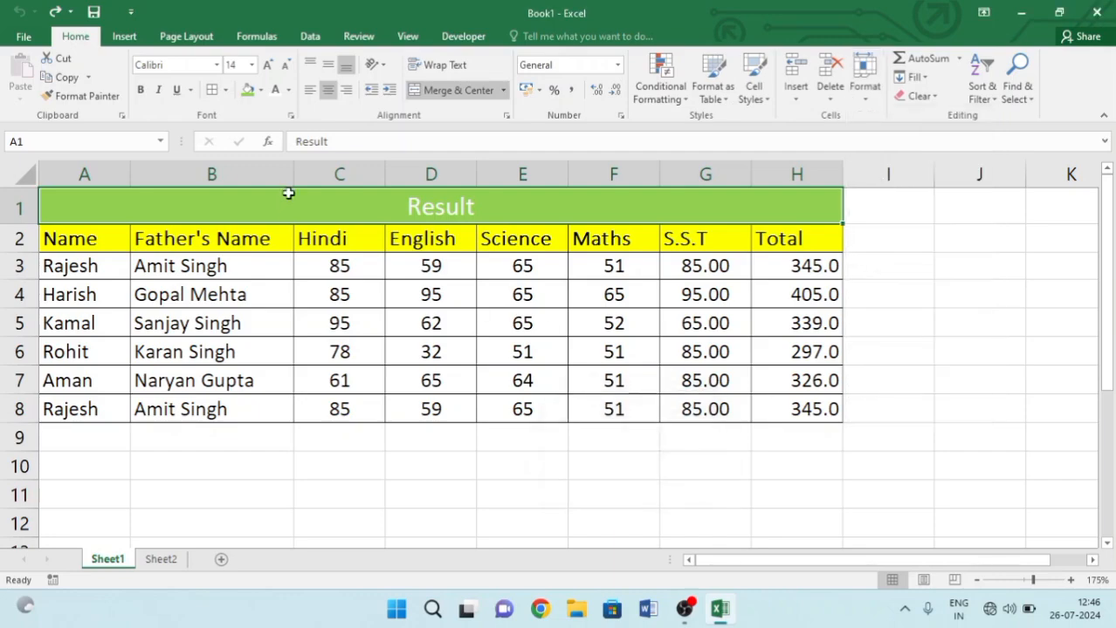
{"action": "left_click", "coordinate": [243, 168]}
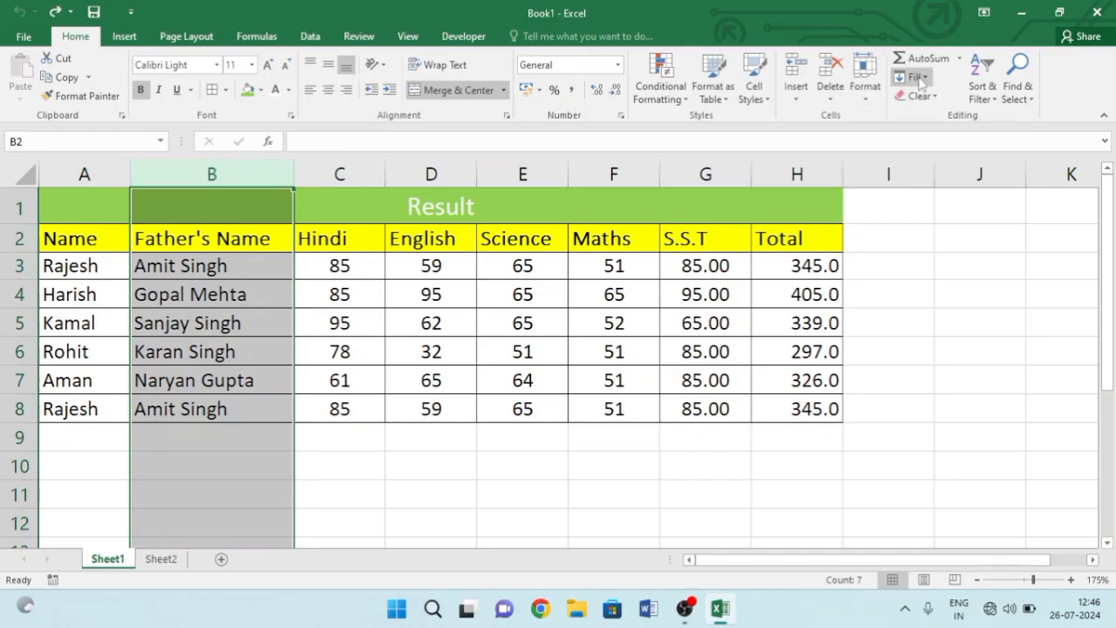
{"action": "left_click_drag", "start_coordinate": [94, 205], "coordinate": [628, 400]}
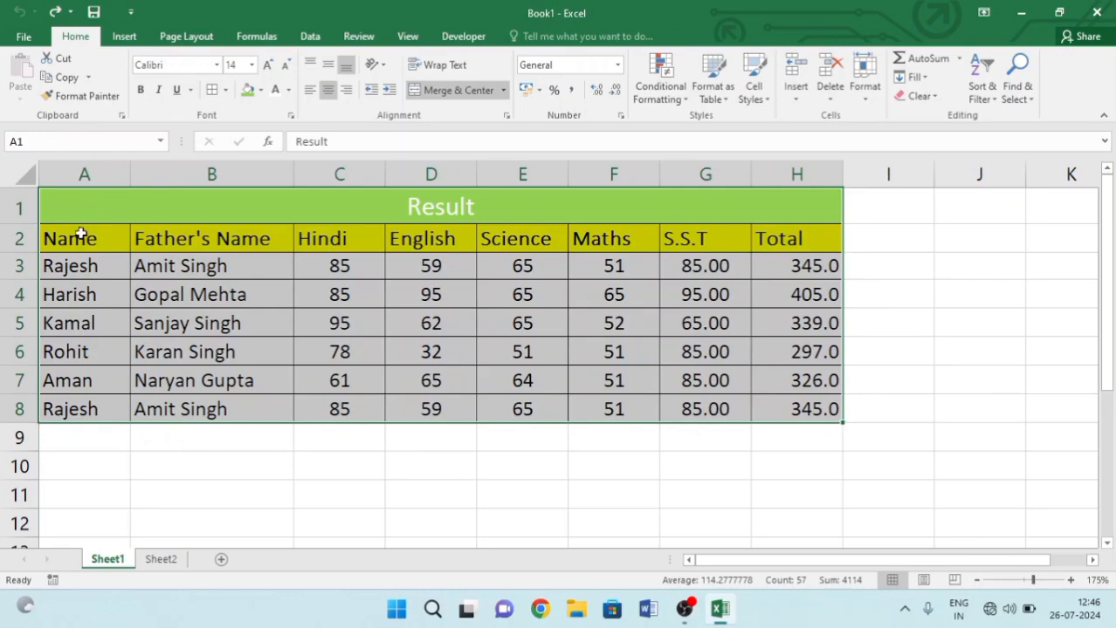
- Widen all table columns A to H to one common column width using the range A2:H8
{"action": "left_click_drag", "start_coordinate": [79, 234], "coordinate": [822, 417]}
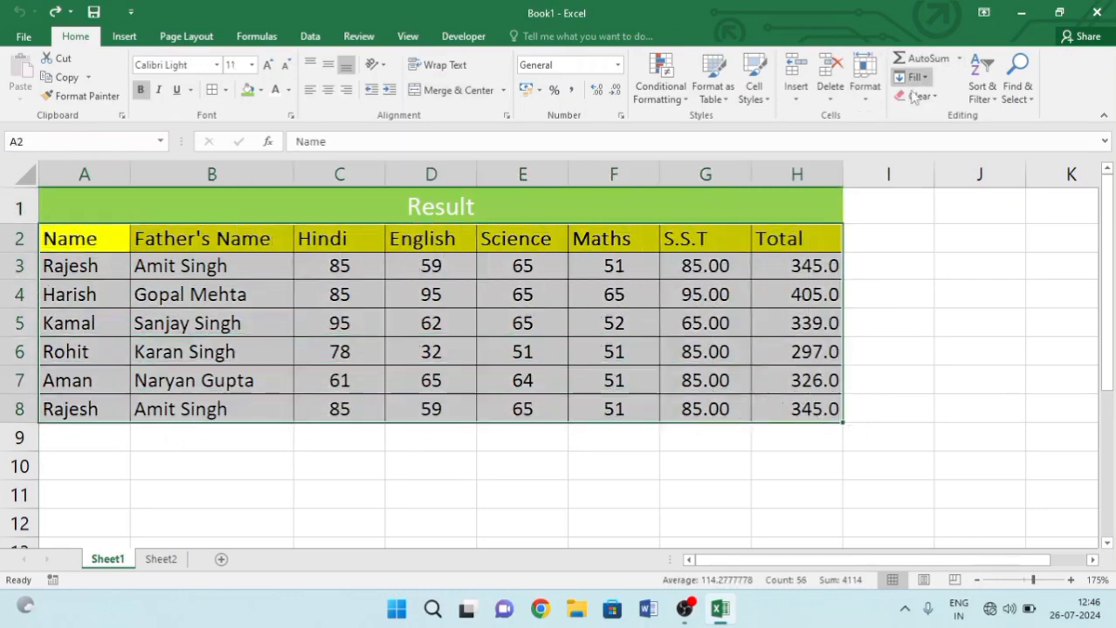
{"action": "left_click", "coordinate": [865, 101]}
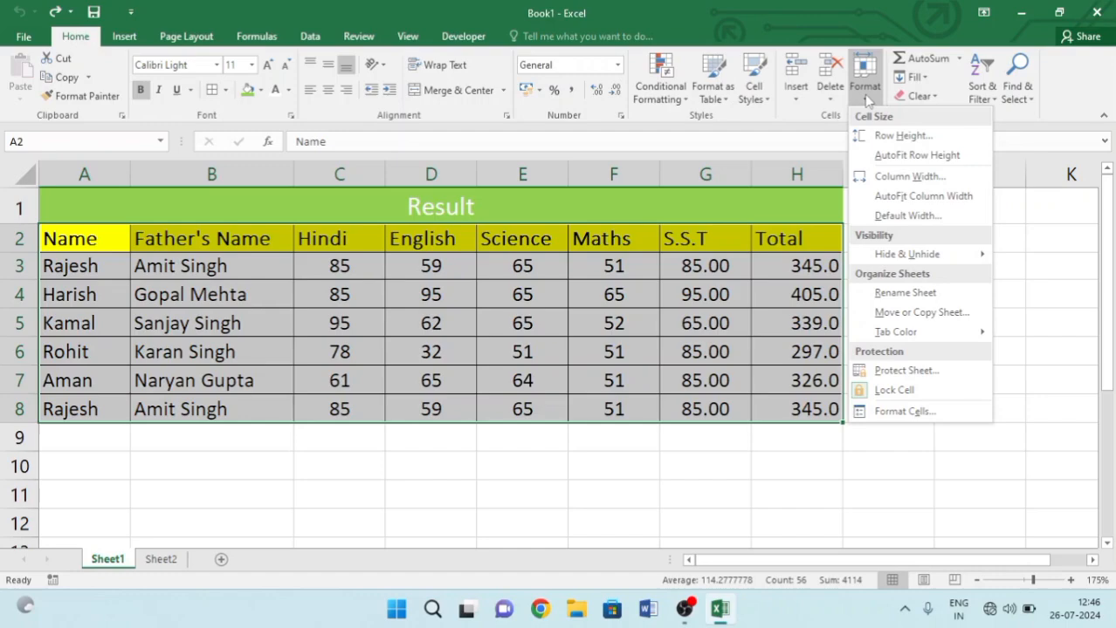
{"action": "left_click", "coordinate": [906, 175]}
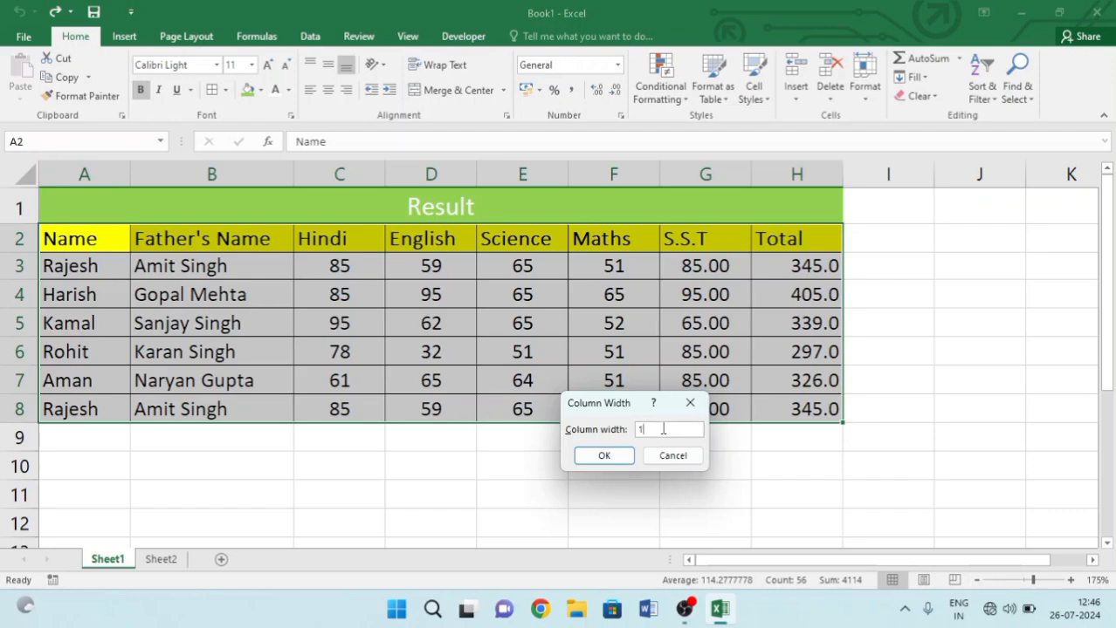
{"action": "left_click", "coordinate": [611, 454]}
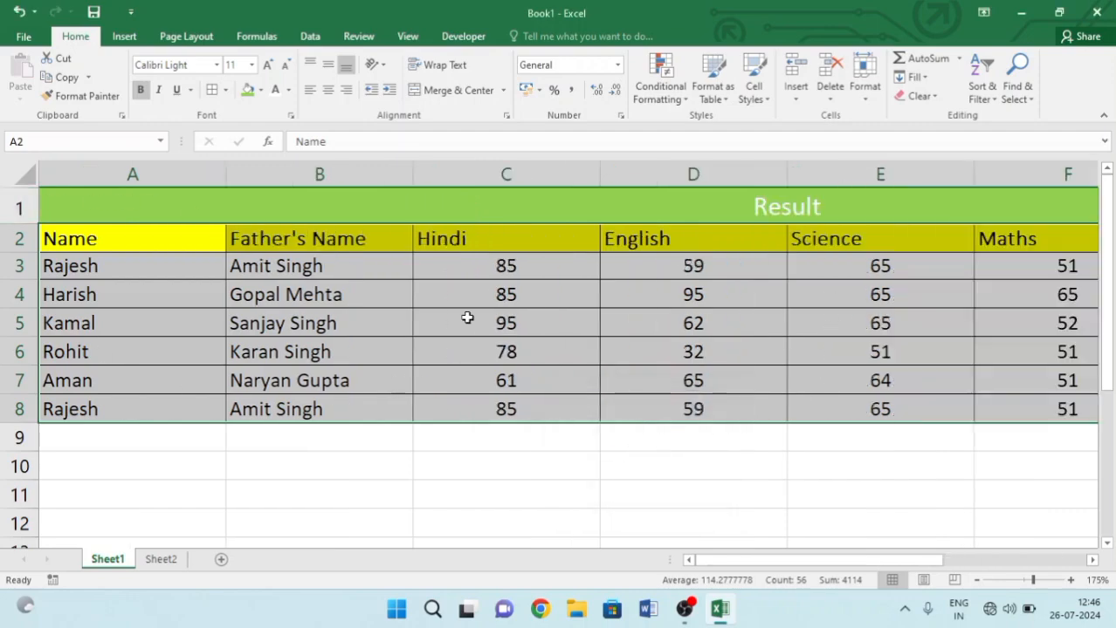
- Set the column width of the table columns A to H to 10 and deselect the range
{"action": "left_click", "coordinate": [869, 91]}
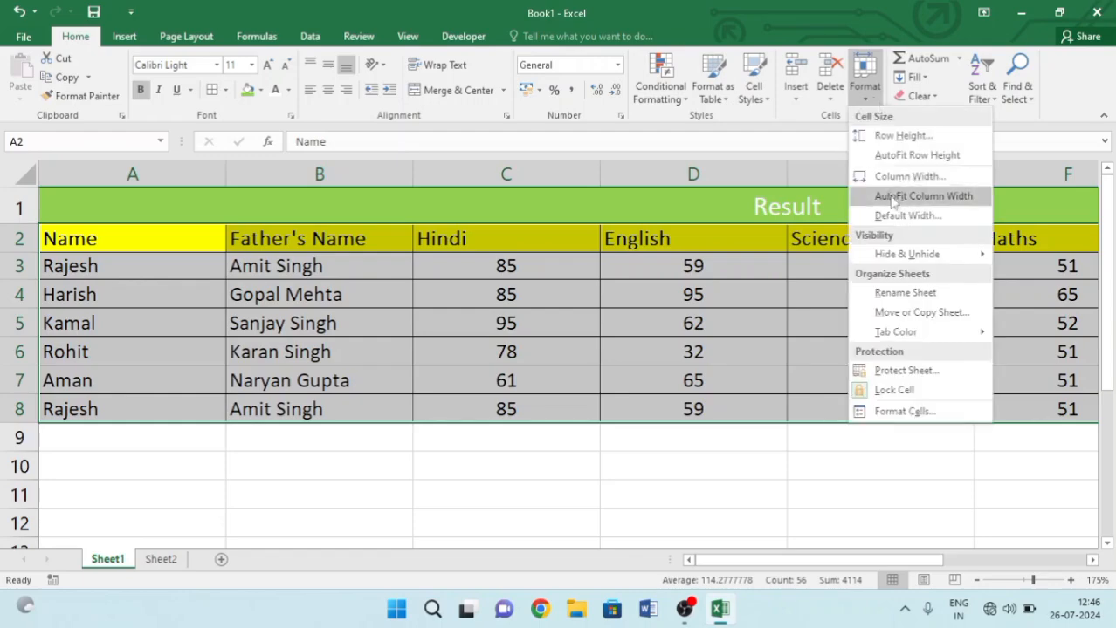
{"action": "left_click", "coordinate": [906, 180]}
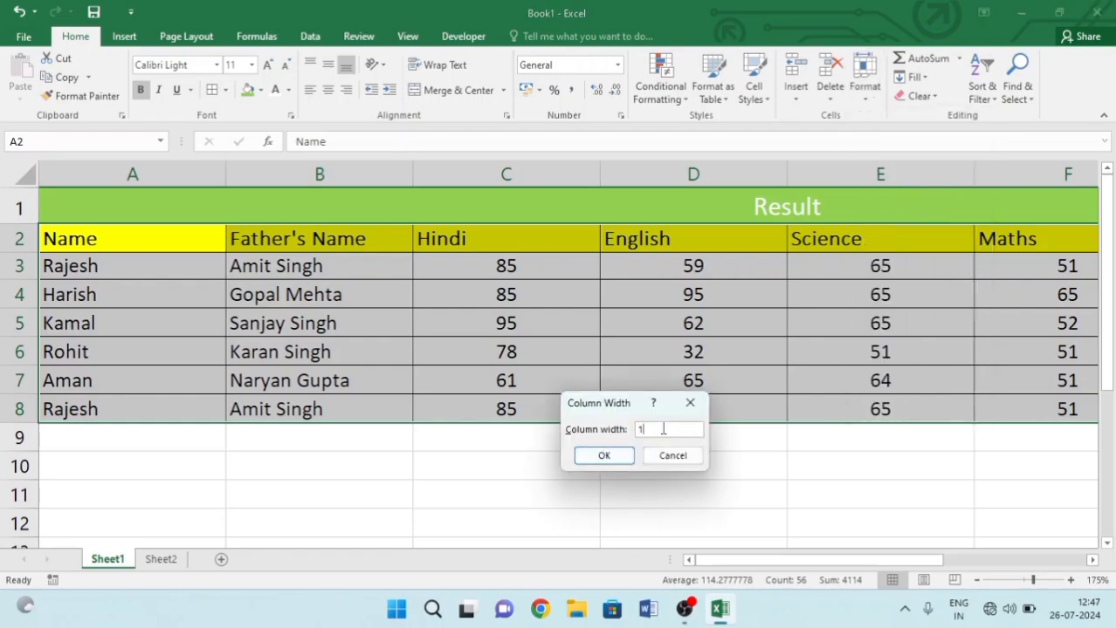
{"action": "type", "text": "10"}
{"action": "left_click", "coordinate": [603, 454]}
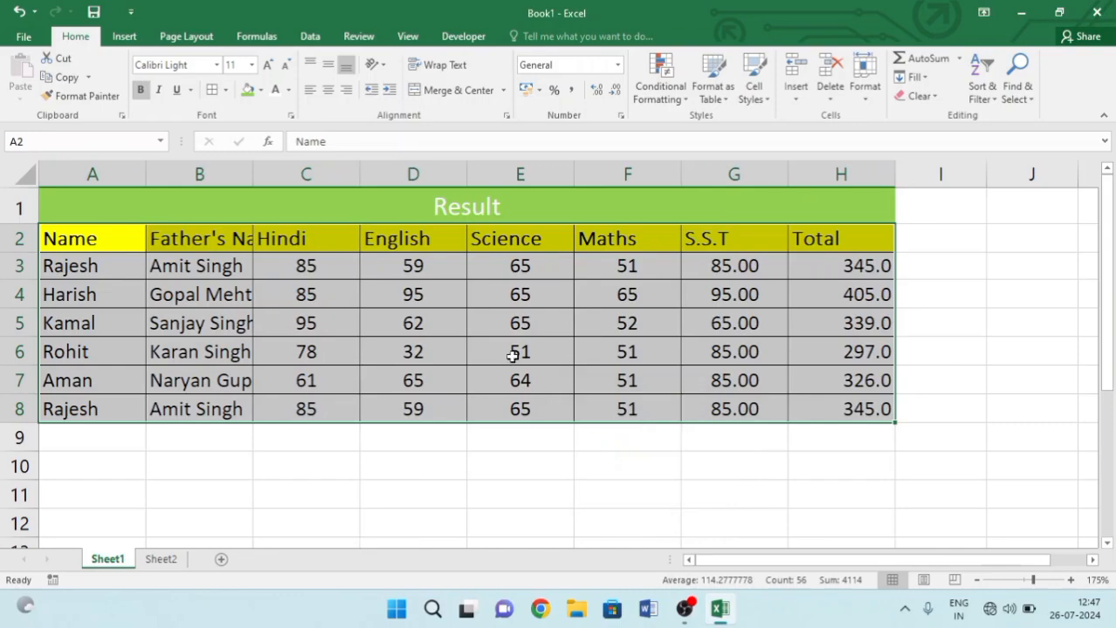
{"action": "left_click", "coordinate": [640, 429]}
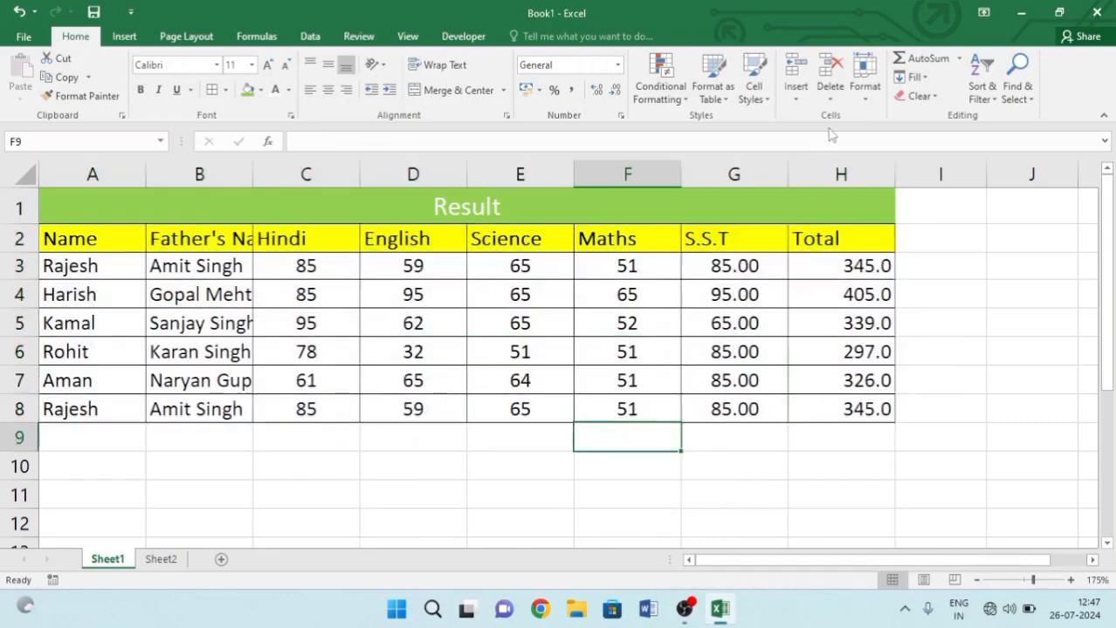
{"action": "left_click", "coordinate": [752, 98]}
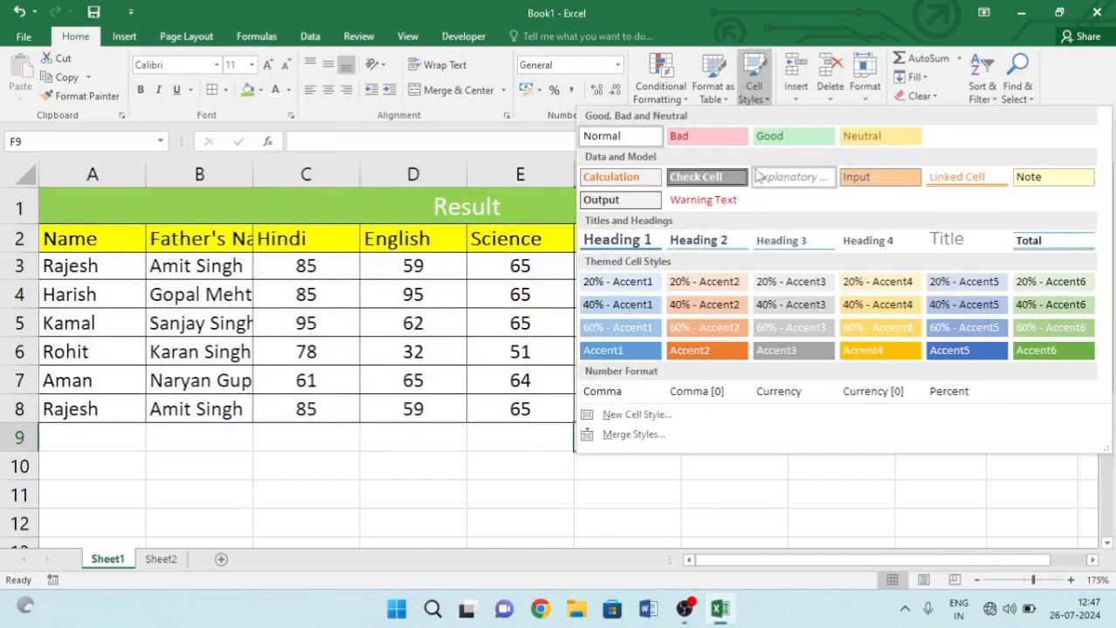
{"action": "left_click", "coordinate": [862, 92]}
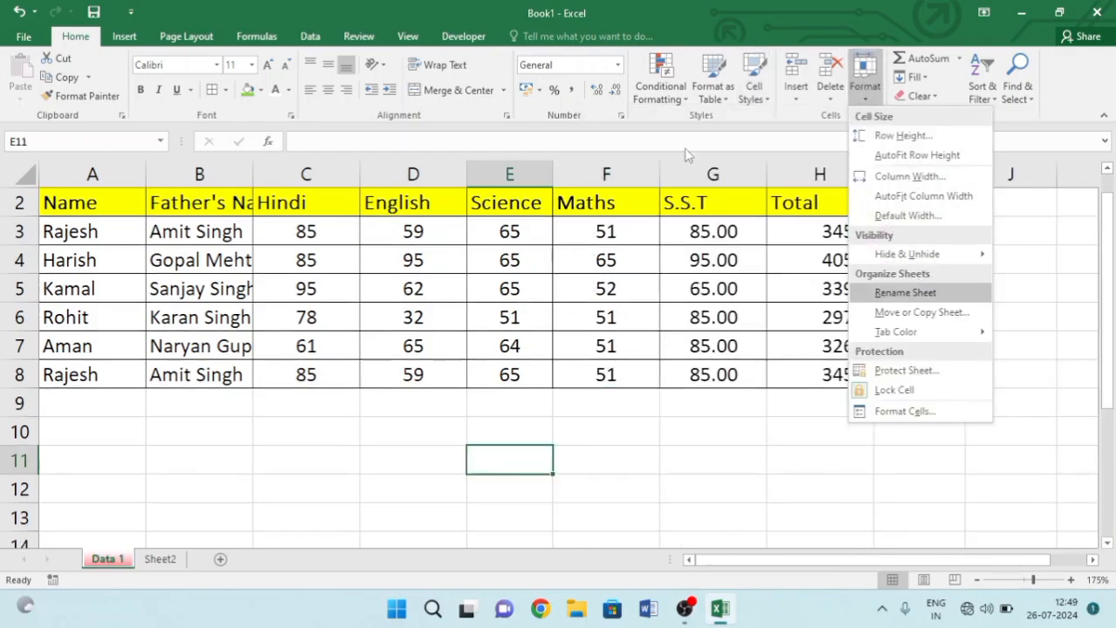
{"action": "left_click", "coordinate": [685, 152]}
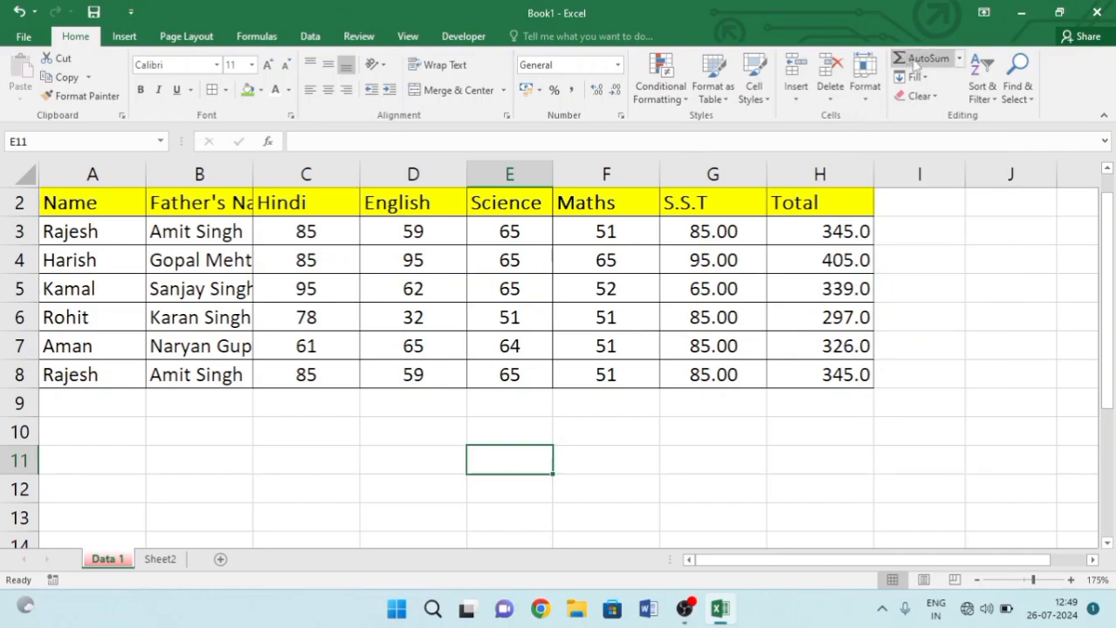
- Clear the existing total formulas from H3:H8 in the Total column
{"action": "left_click", "coordinate": [815, 238]}
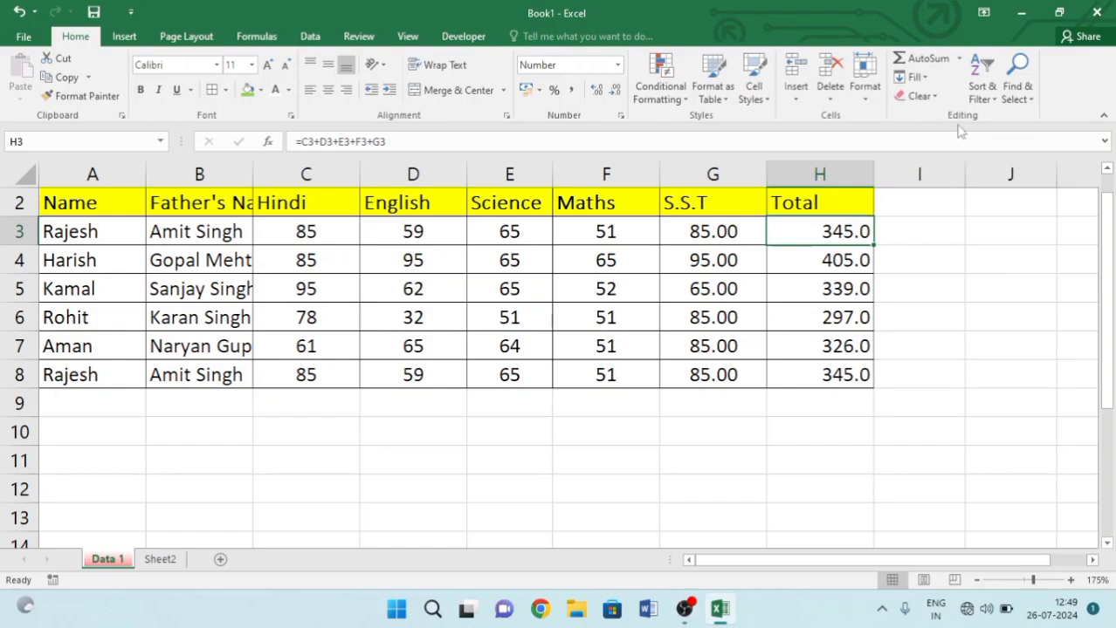
{"action": "left_click_drag", "start_coordinate": [851, 232], "coordinate": [849, 374]}
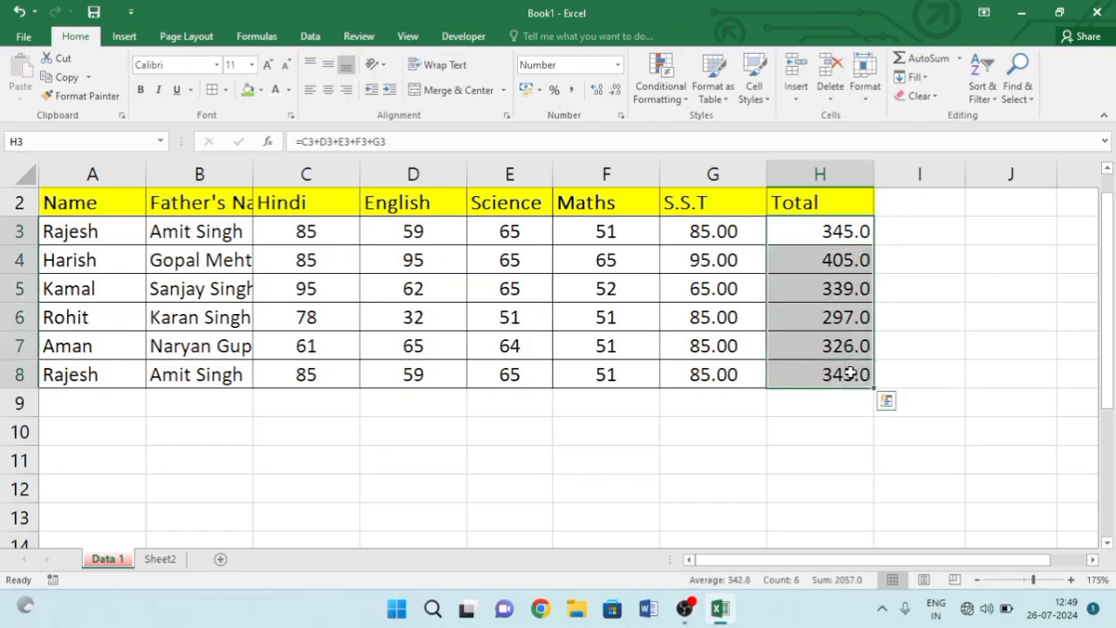
{"action": "key", "text": "Delete"}
{"action": "left_click", "coordinate": [815, 238]}
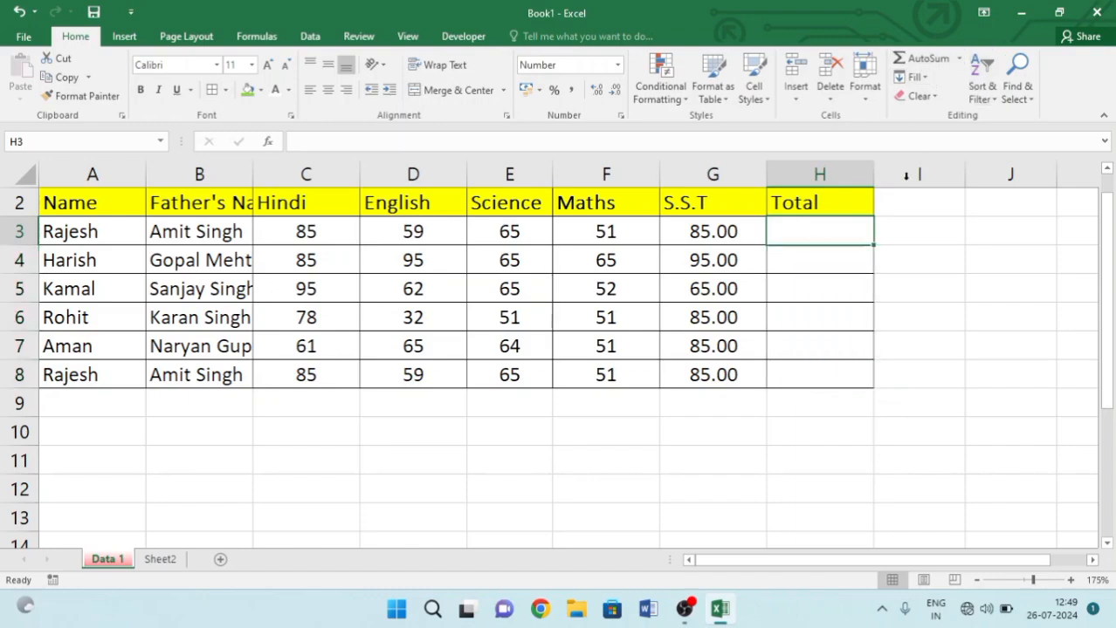
{"action": "left_click", "coordinate": [812, 293]}
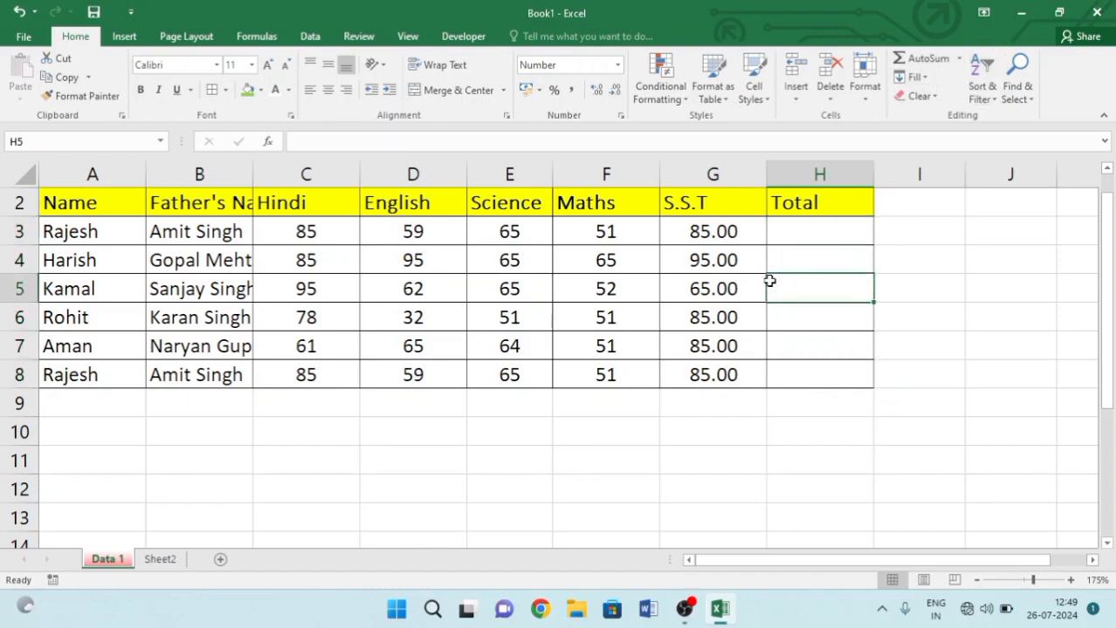
- Enter an AutoSum formula in H3 that adds the marks in C3:G3
{"action": "left_click", "coordinate": [809, 229]}
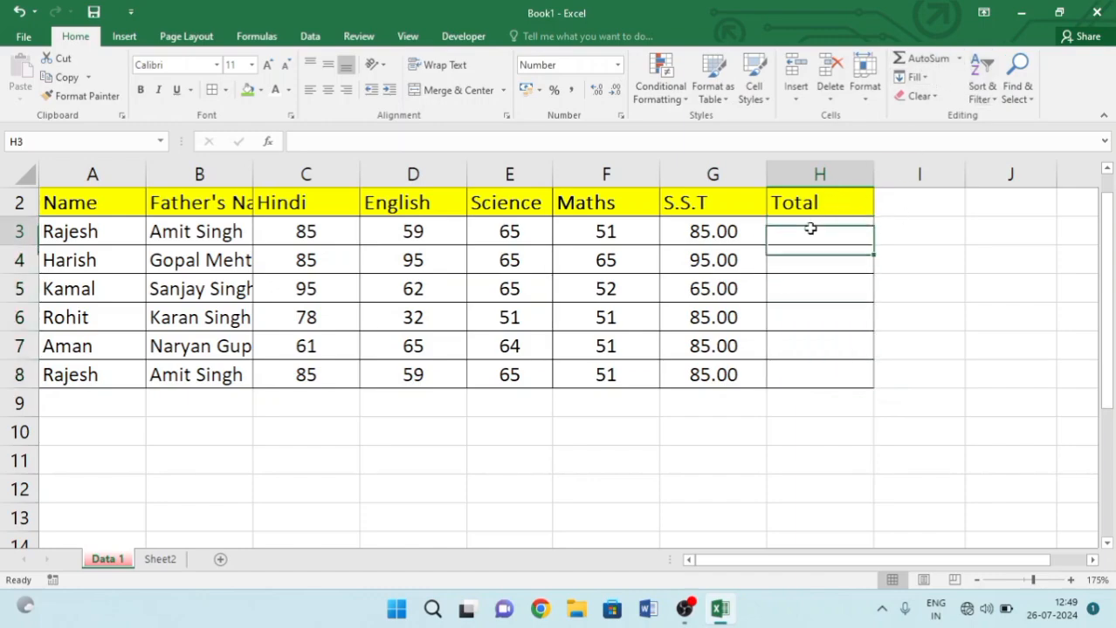
{"action": "left_click", "coordinate": [930, 61]}
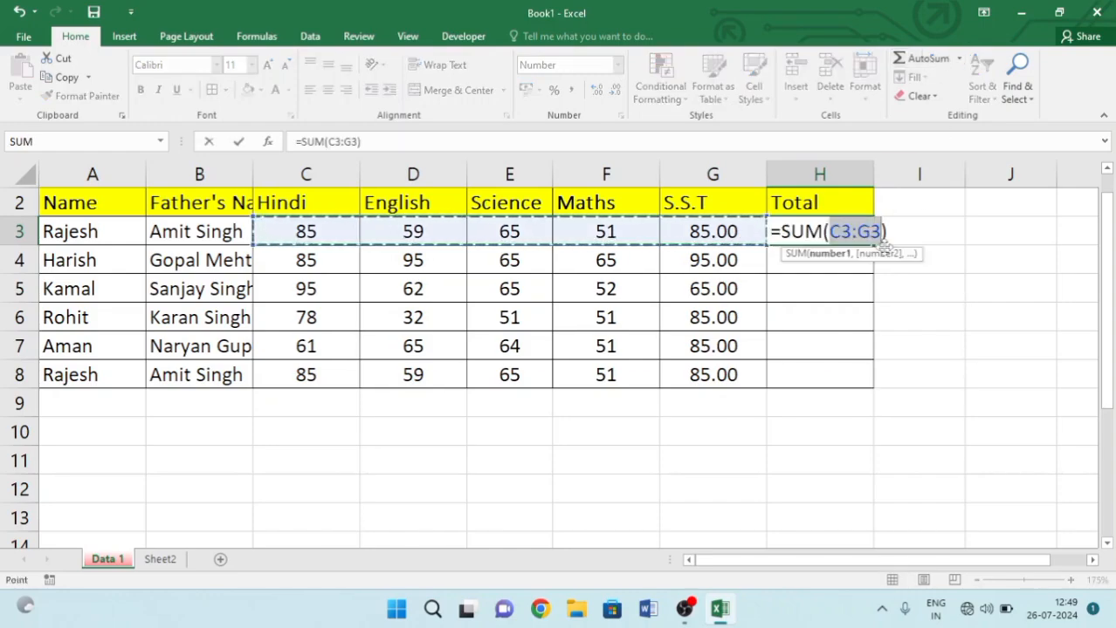
{"action": "key", "text": "Return"}
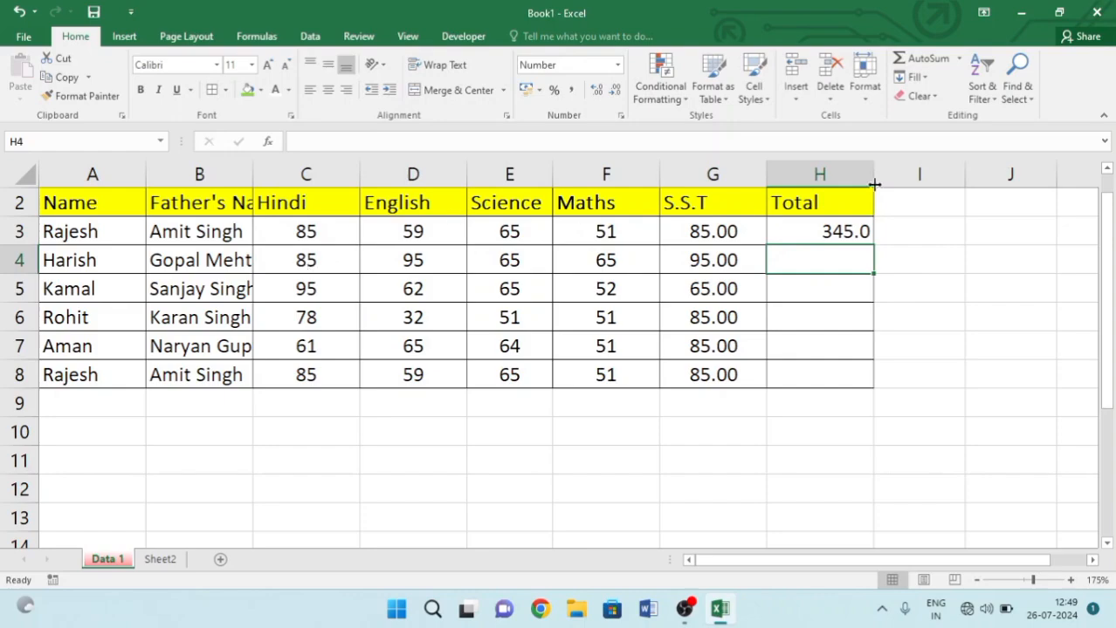
- Fill the SUM formula from H3 down to H8 and check the formula in H5
{"action": "left_click", "coordinate": [838, 225]}
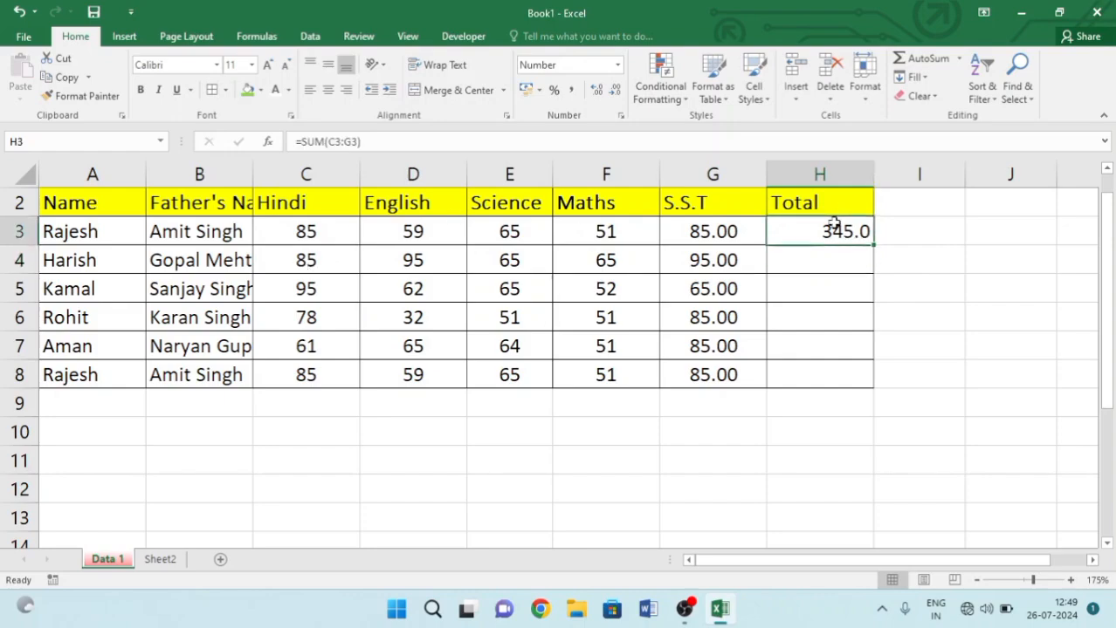
{"action": "left_click_drag", "start_coordinate": [874, 243], "coordinate": [870, 381]}
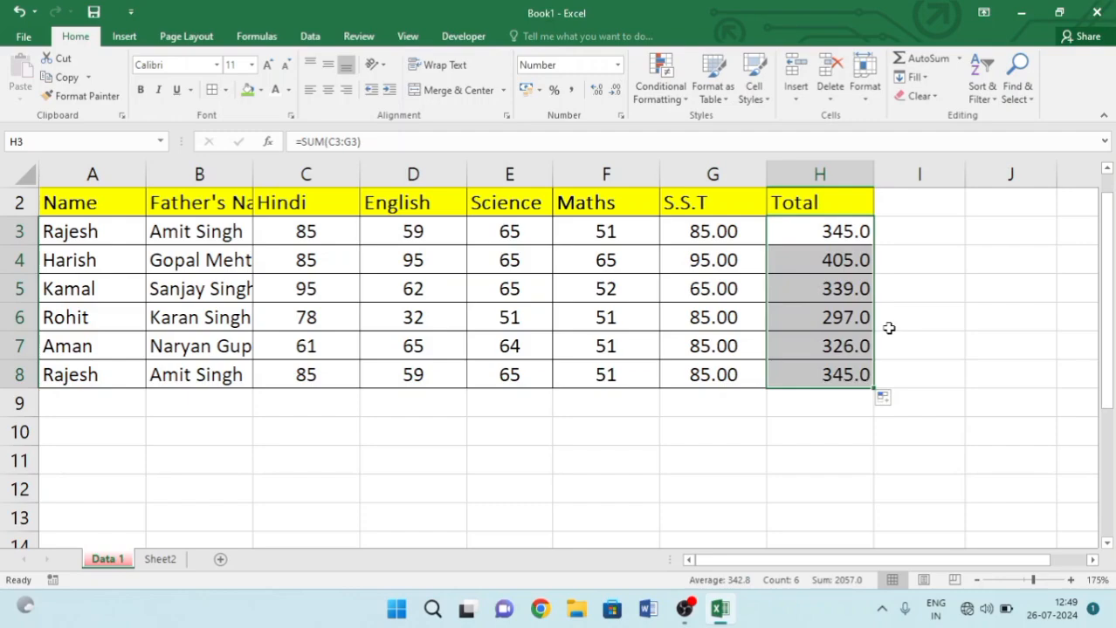
{"action": "left_click", "coordinate": [827, 281]}
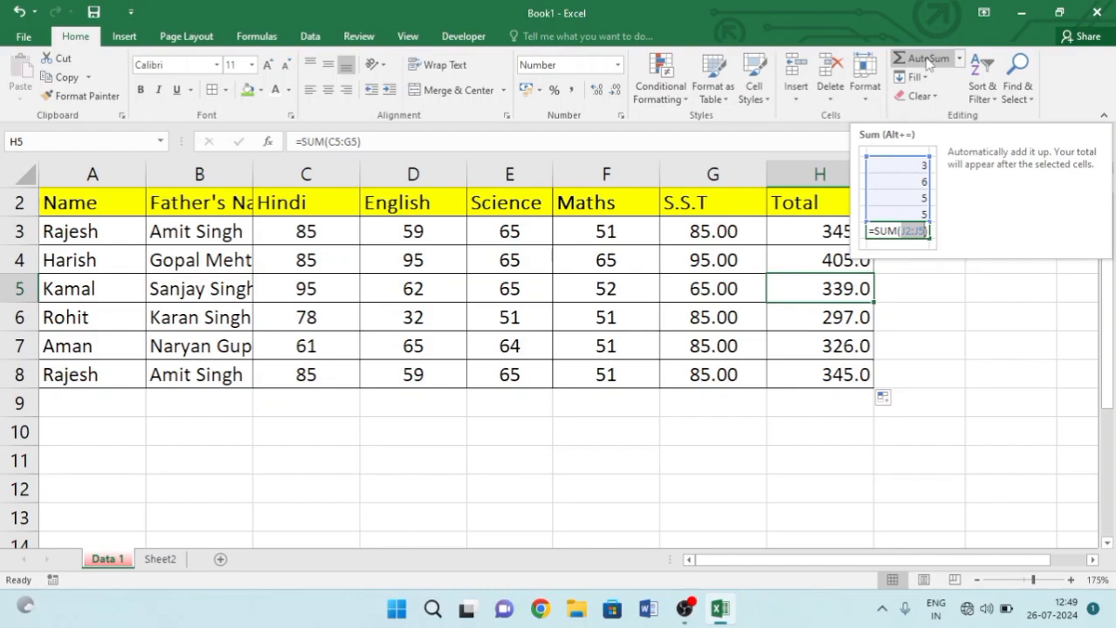
{"action": "left_click", "coordinate": [934, 349]}
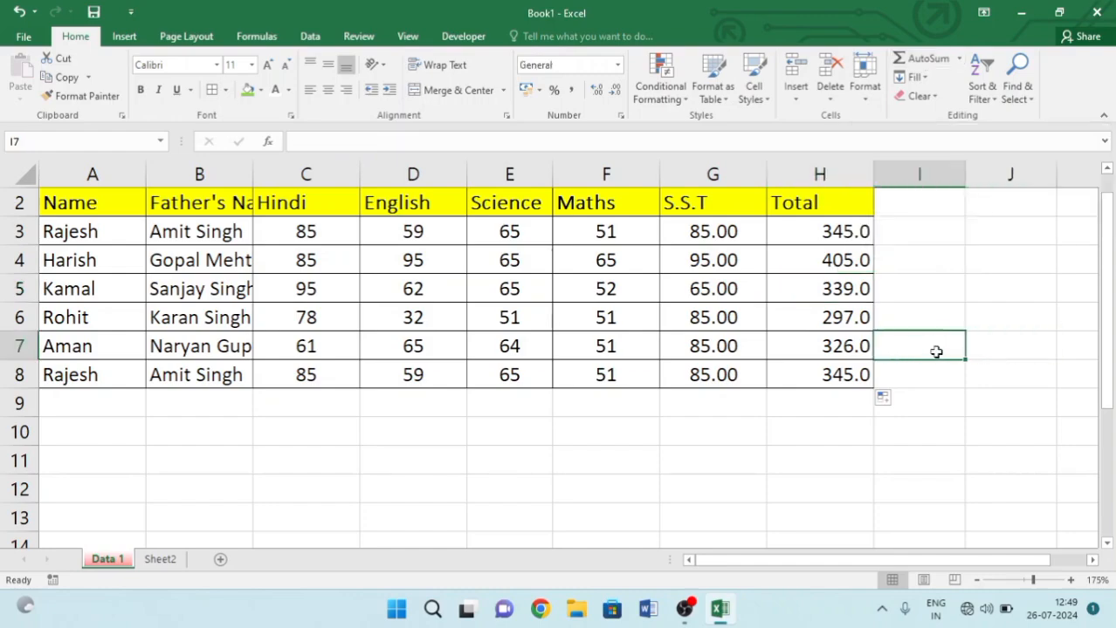